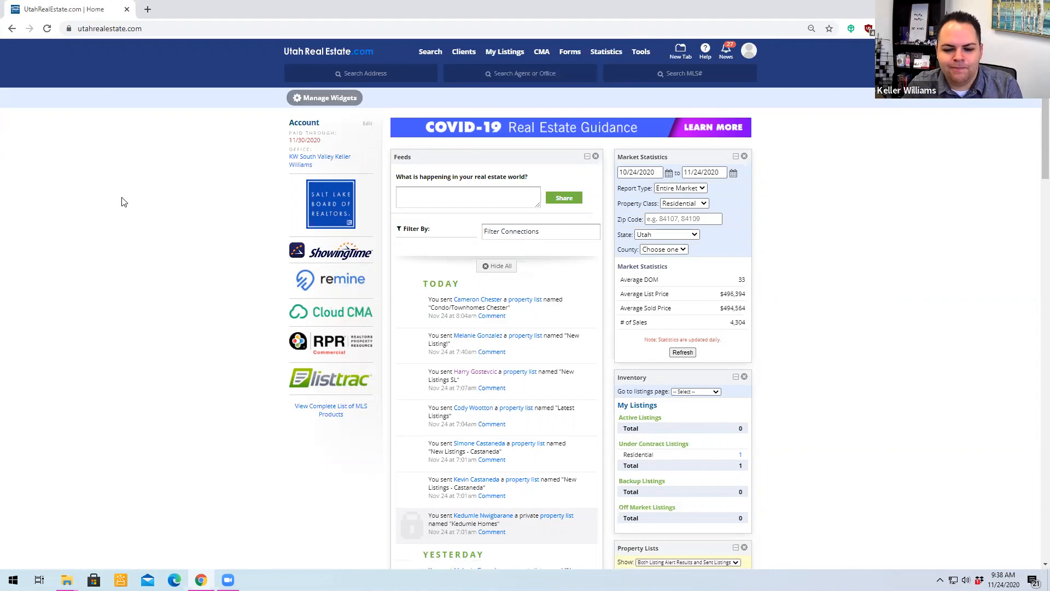
- Open the full residential search form and clear its existing criteria
{"action": "left_click", "coordinate": [430, 53]}
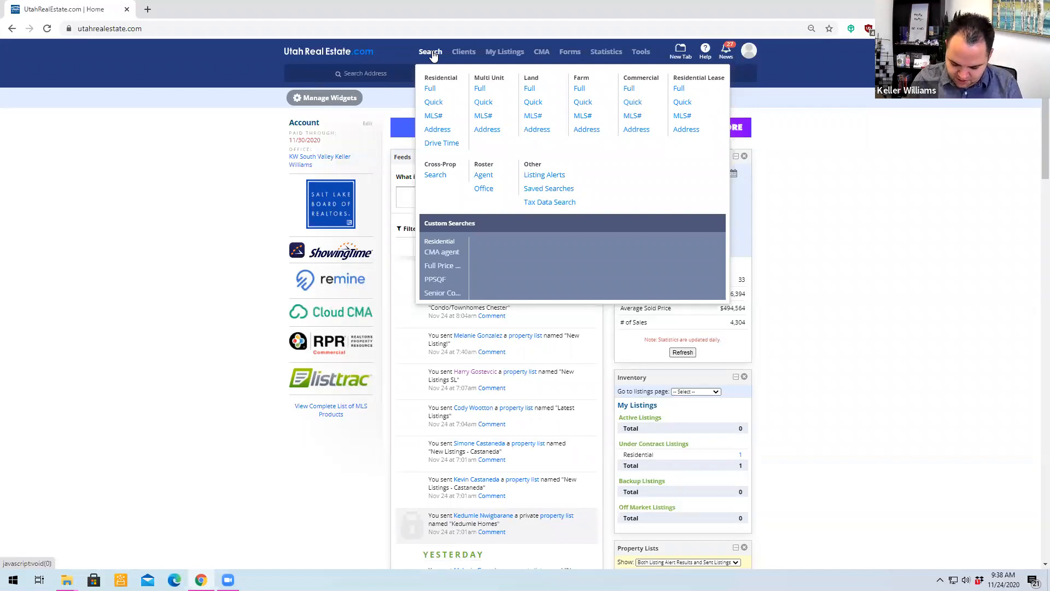
{"action": "left_click", "coordinate": [432, 51]}
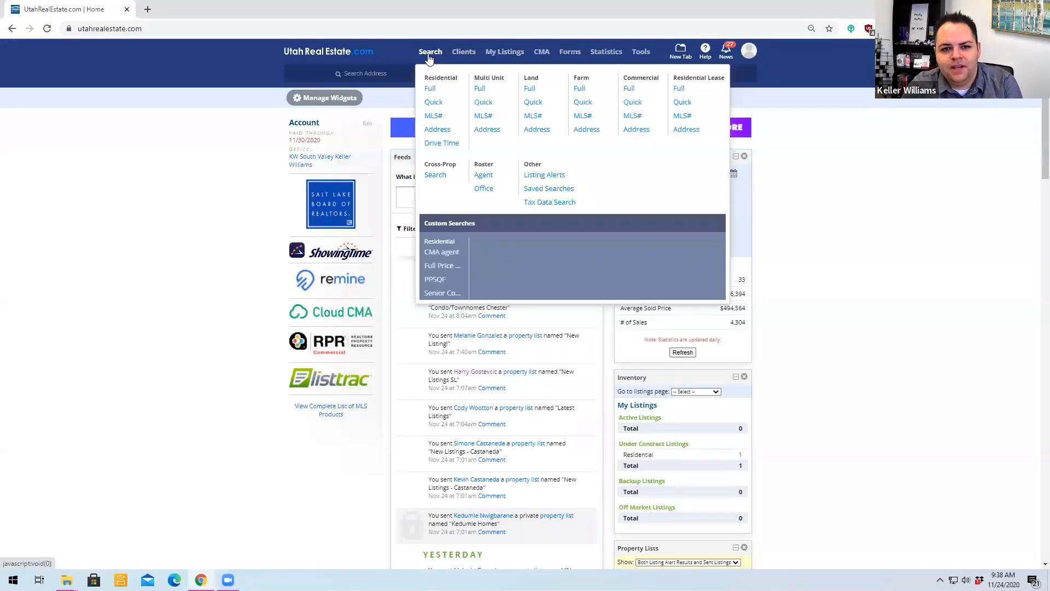
{"action": "mouse_move", "coordinate": [430, 51]}
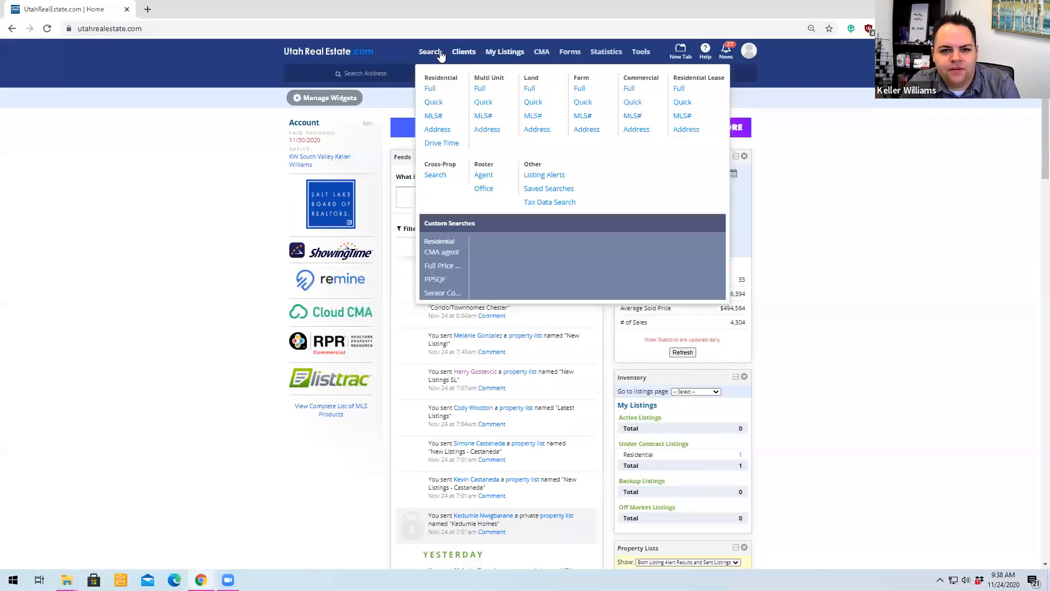
{"action": "left_click", "coordinate": [429, 89]}
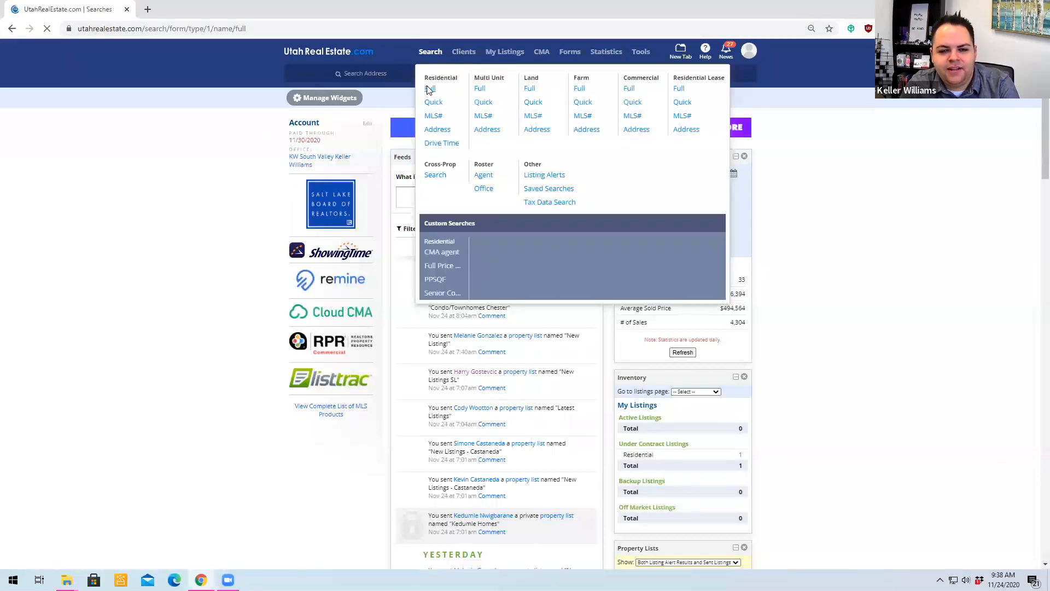
{"action": "left_click", "coordinate": [382, 119]}
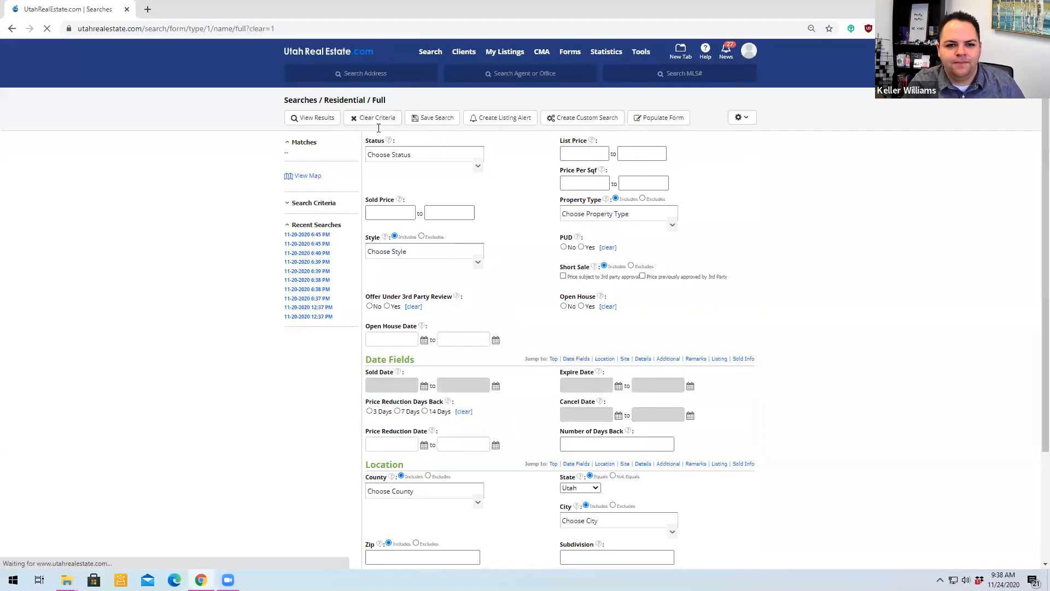
- Enter the subject property's house number and street name as location criteria and view the matching listings
{"action": "mouse_move", "coordinate": [431, 55]}
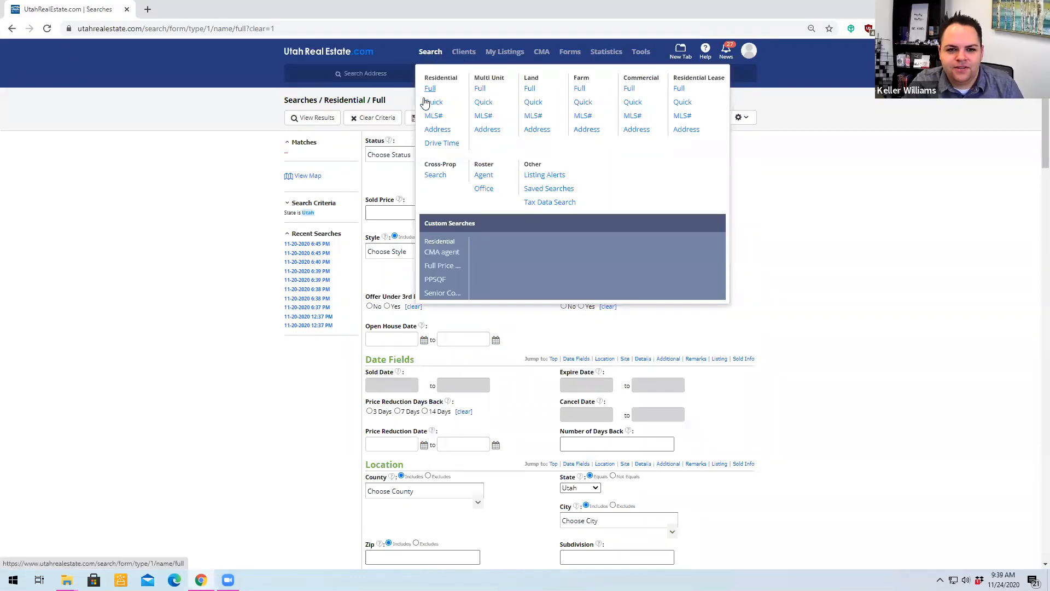
{"action": "scroll", "coordinate": [720, 436], "scroll_direction": "down", "scroll_amount": 4}
{"action": "left_click", "coordinate": [599, 436]}
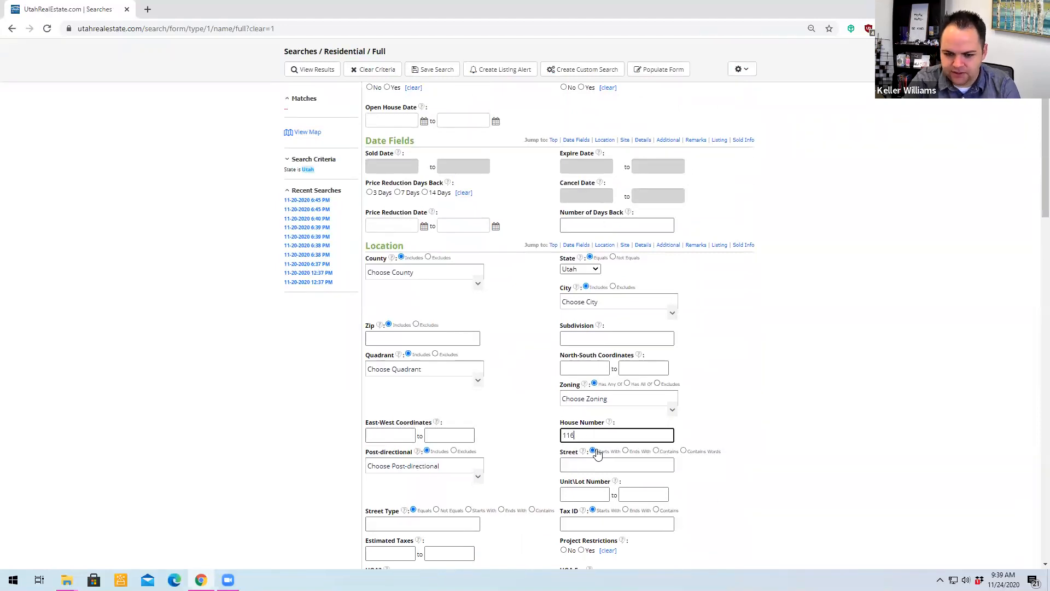
{"action": "type", "text": "1160"}
{"action": "left_click", "coordinate": [645, 463]}
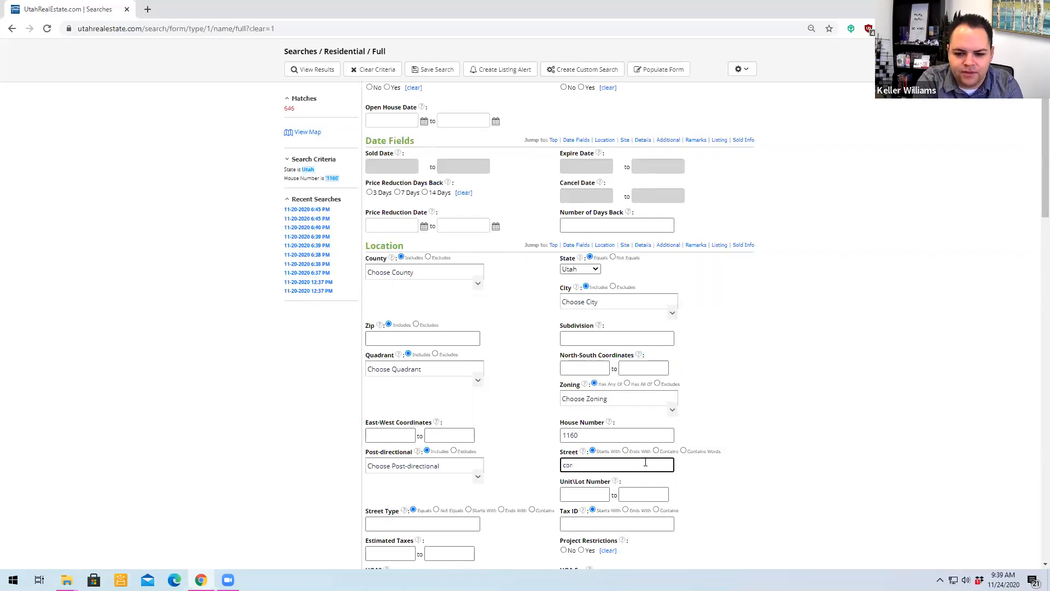
{"action": "left_click", "coordinate": [112, 296]}
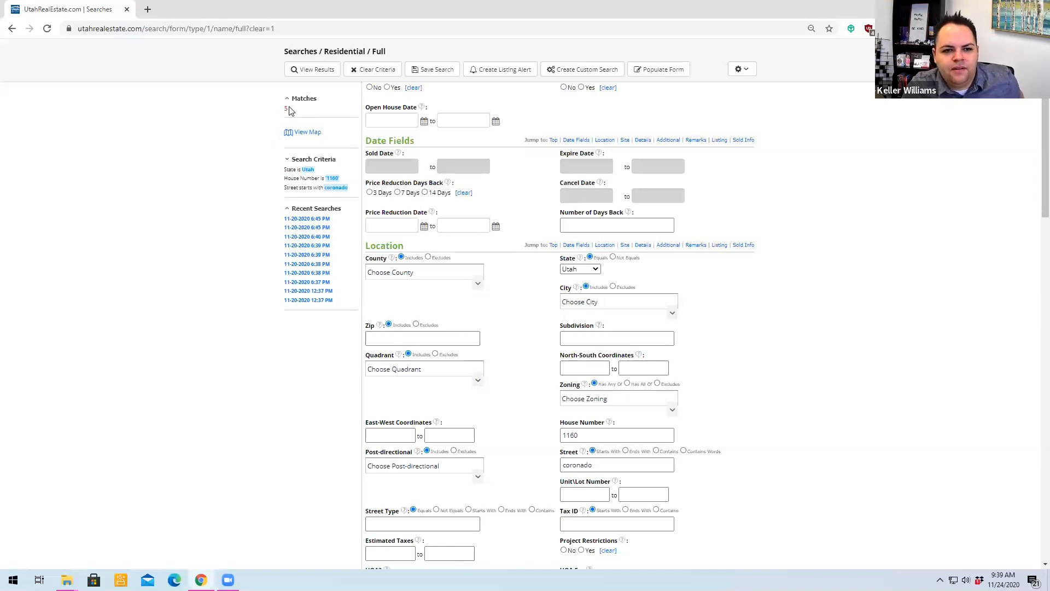
{"action": "left_click", "coordinate": [325, 73]}
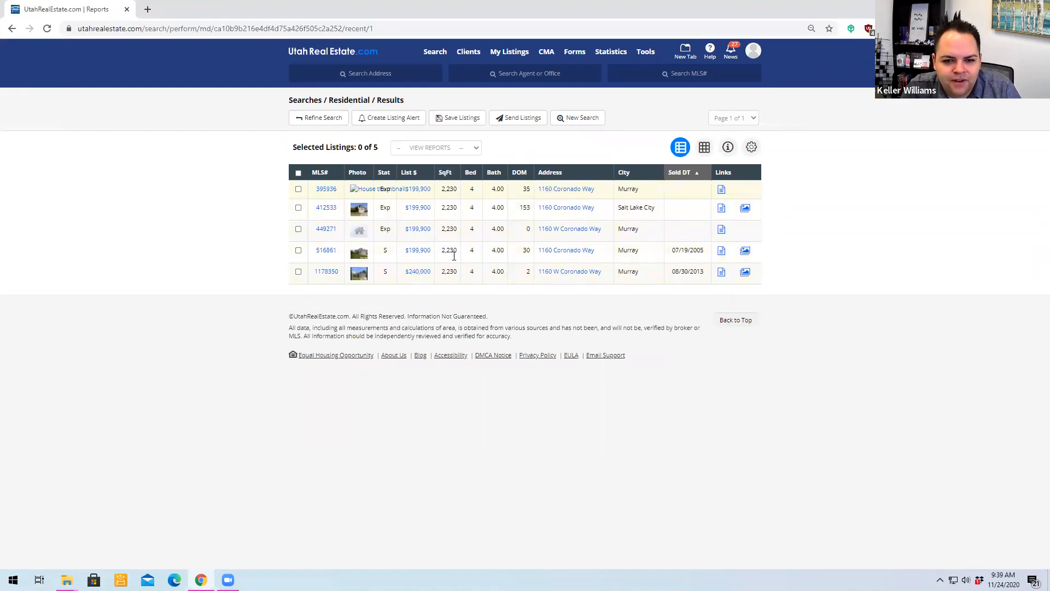
- Open the listing sold on 08/30/2013, generate its agent full report as a PDF and download it
{"action": "double_click", "coordinate": [565, 311]}
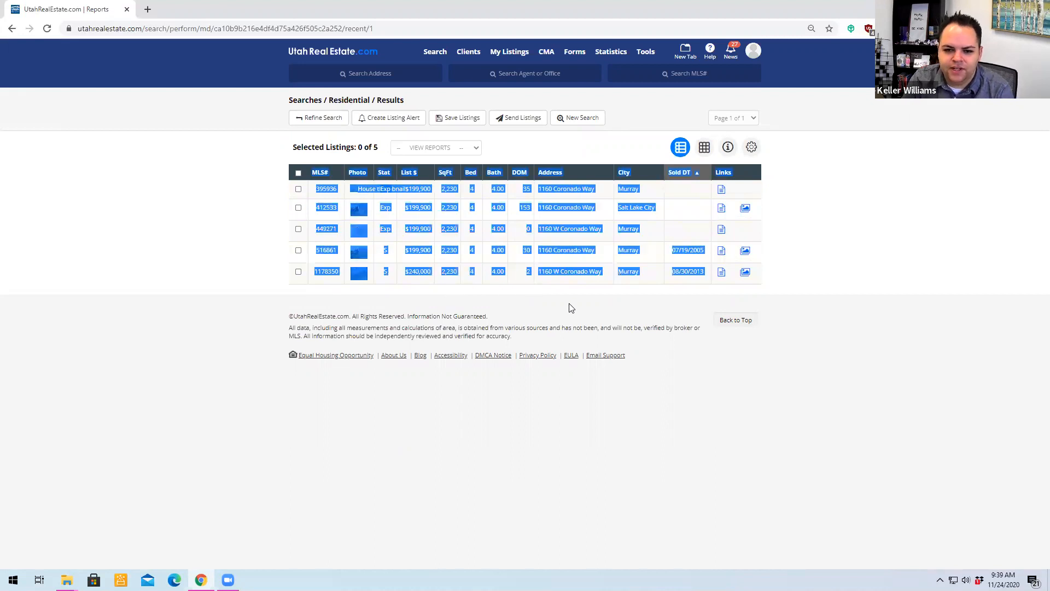
{"action": "left_click", "coordinate": [569, 303]}
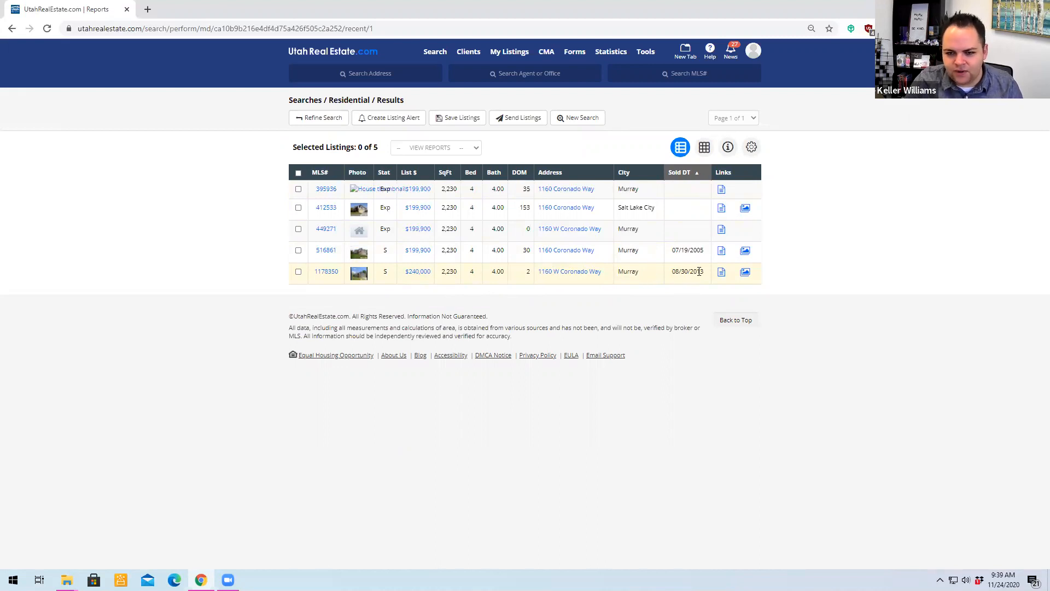
{"action": "left_click", "coordinate": [324, 273]}
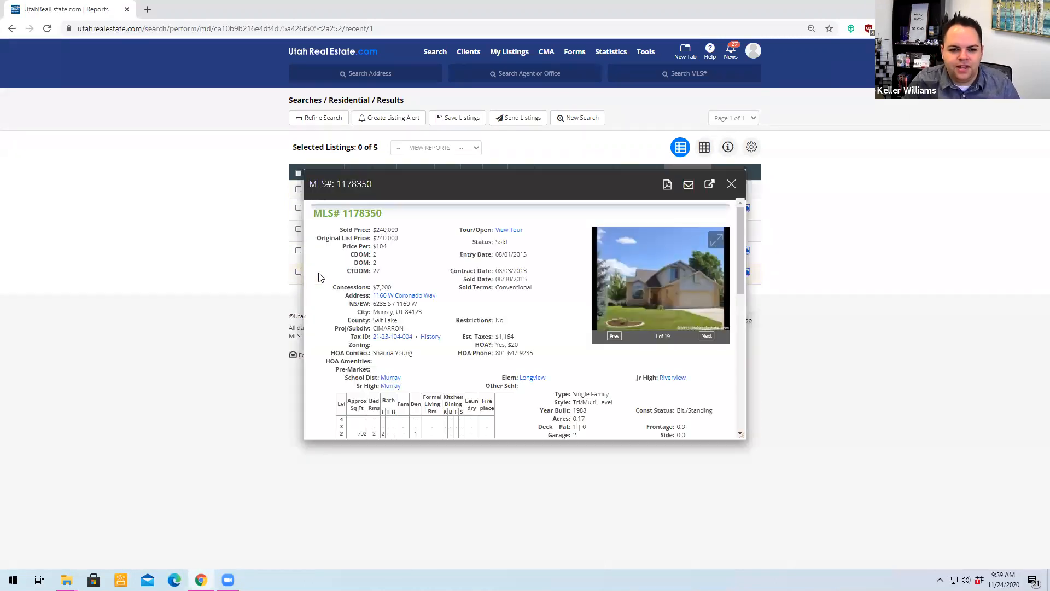
{"action": "left_click", "coordinate": [669, 186]}
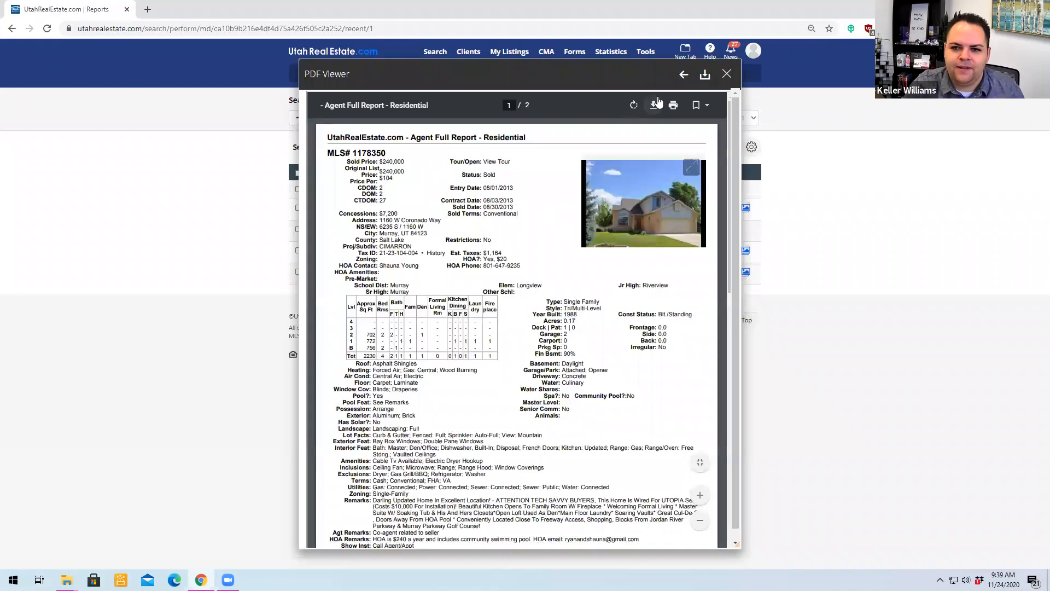
{"action": "left_click", "coordinate": [653, 105]}
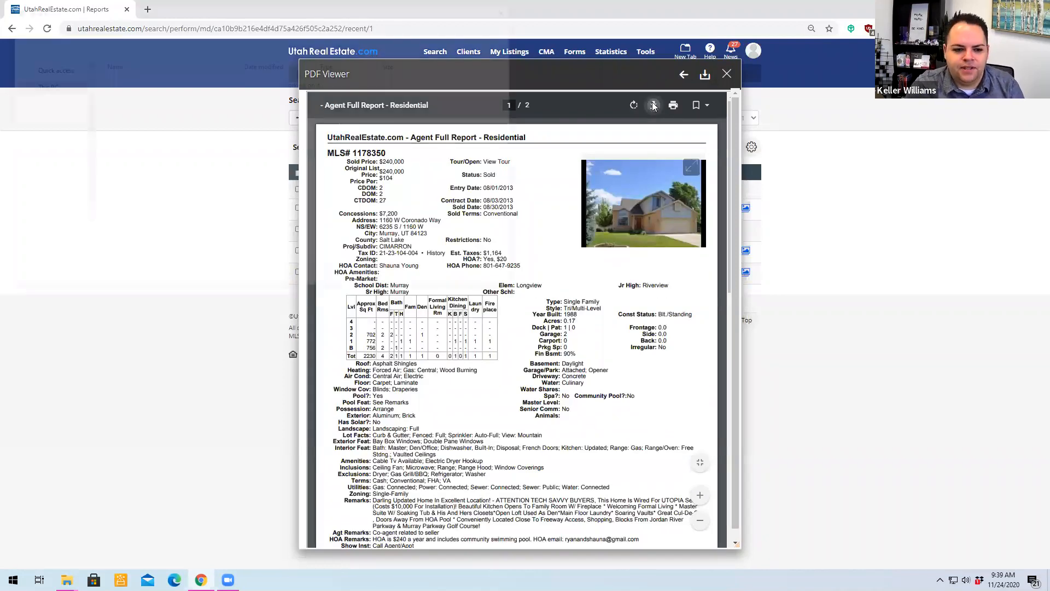
{"action": "left_click", "coordinate": [432, 277]}
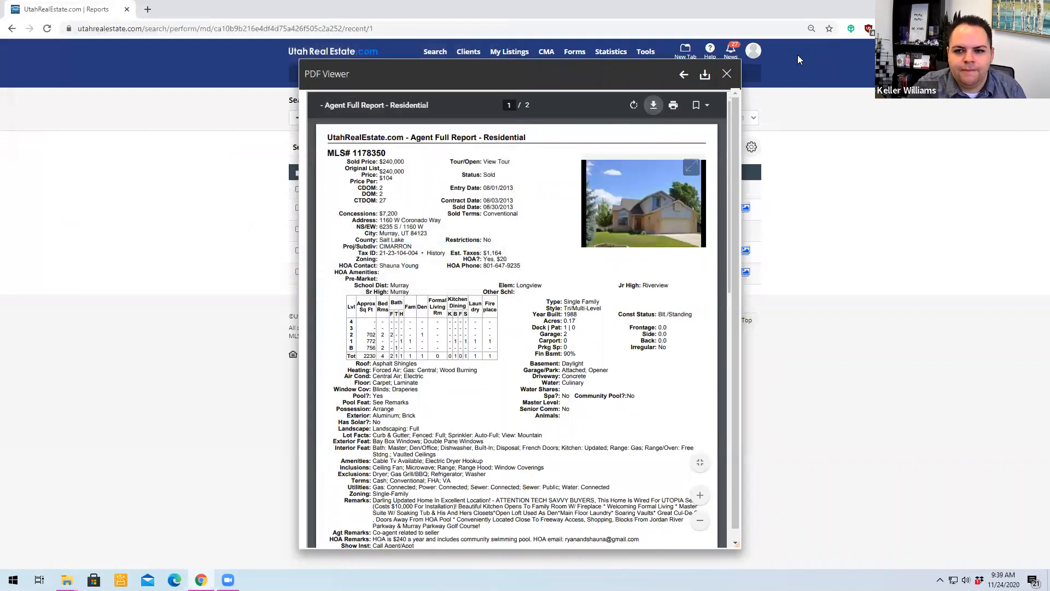
{"action": "scroll", "coordinate": [104, 464], "scroll_direction": "down", "scroll_amount": 1}
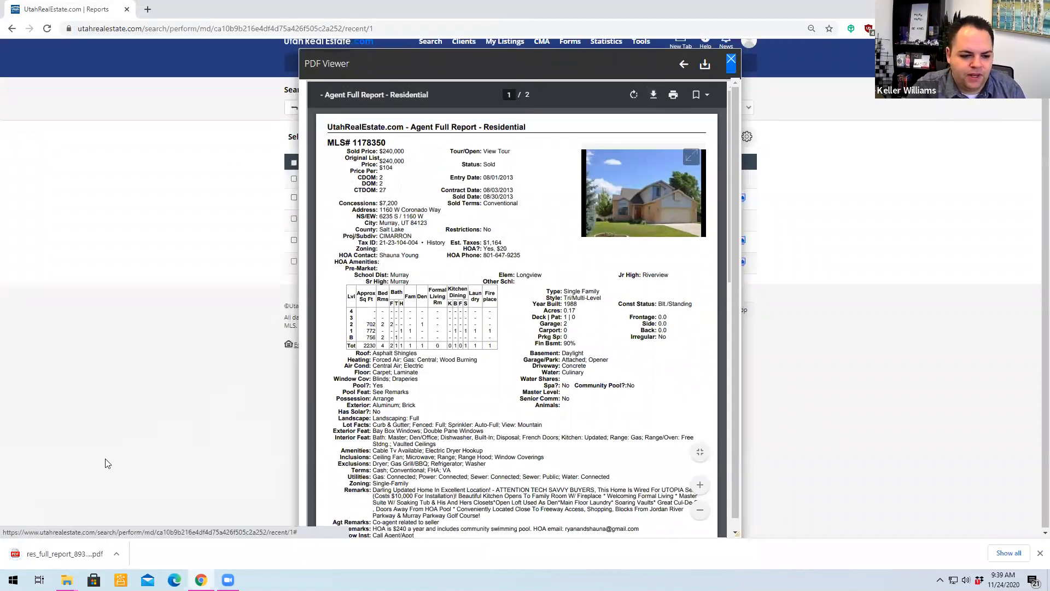
{"action": "left_click", "coordinate": [727, 65]}
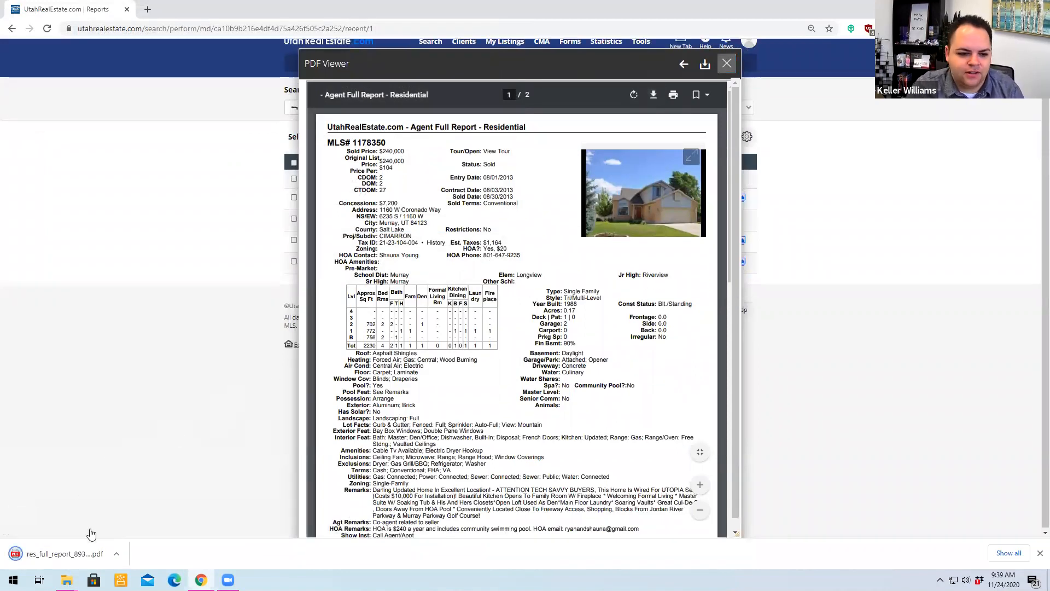
- Open the downloaded full report and arrange its window side by side with the search results
{"action": "left_click", "coordinate": [57, 552]}
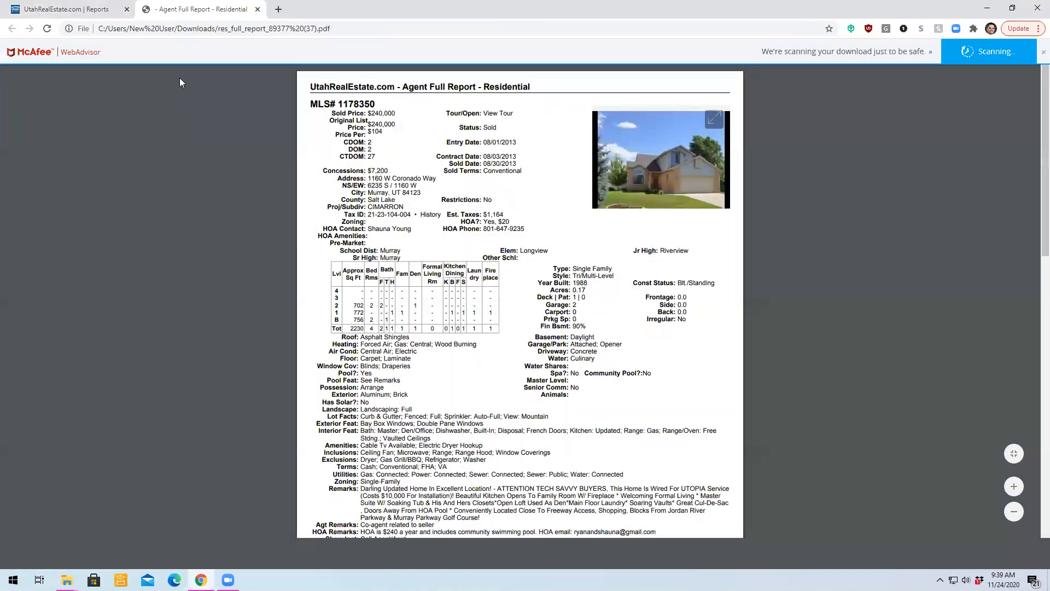
{"action": "left_click_drag", "start_coordinate": [200, 10], "coordinate": [1045, 276]}
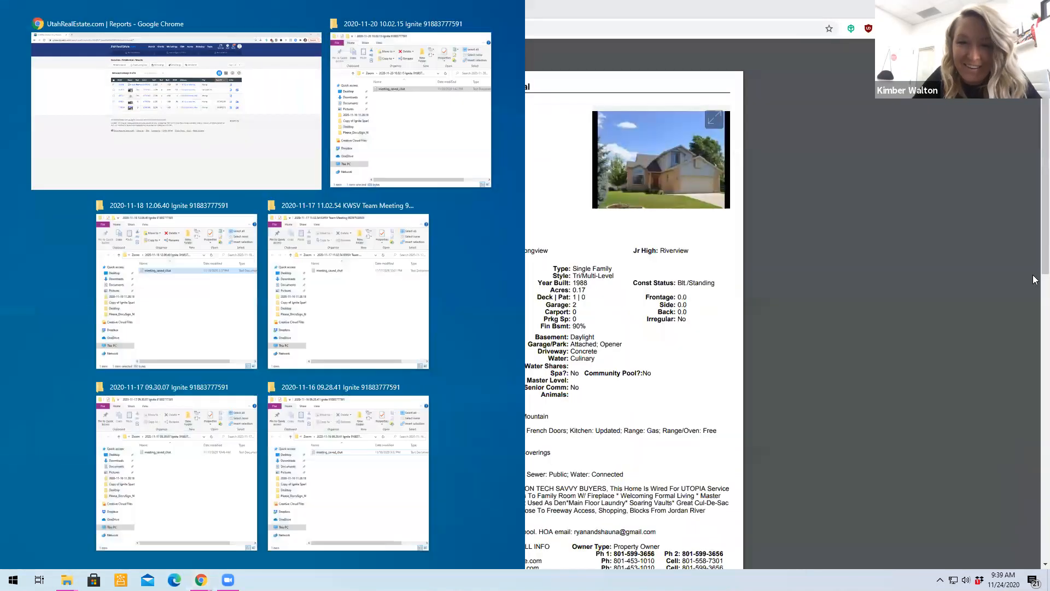
{"action": "left_click", "coordinate": [191, 120]}
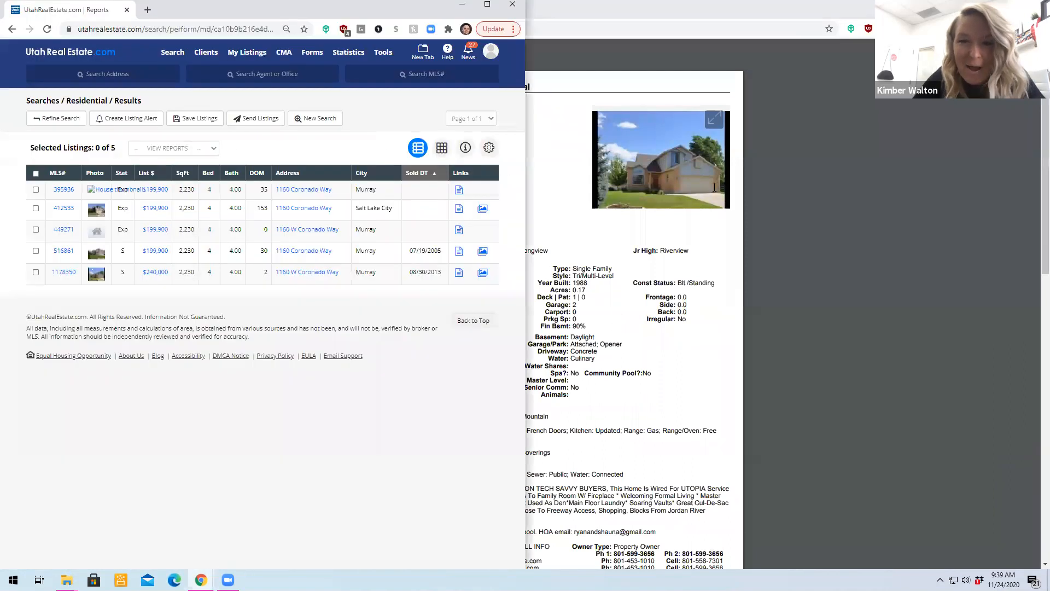
{"action": "double_click", "coordinate": [676, 9]}
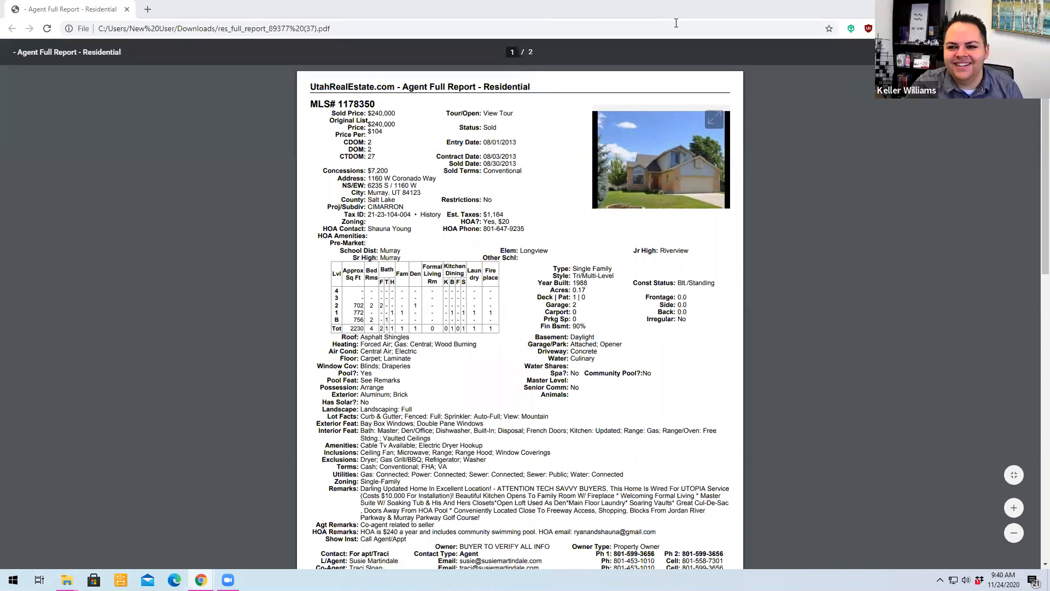
{"action": "key", "text": "super+Right"}
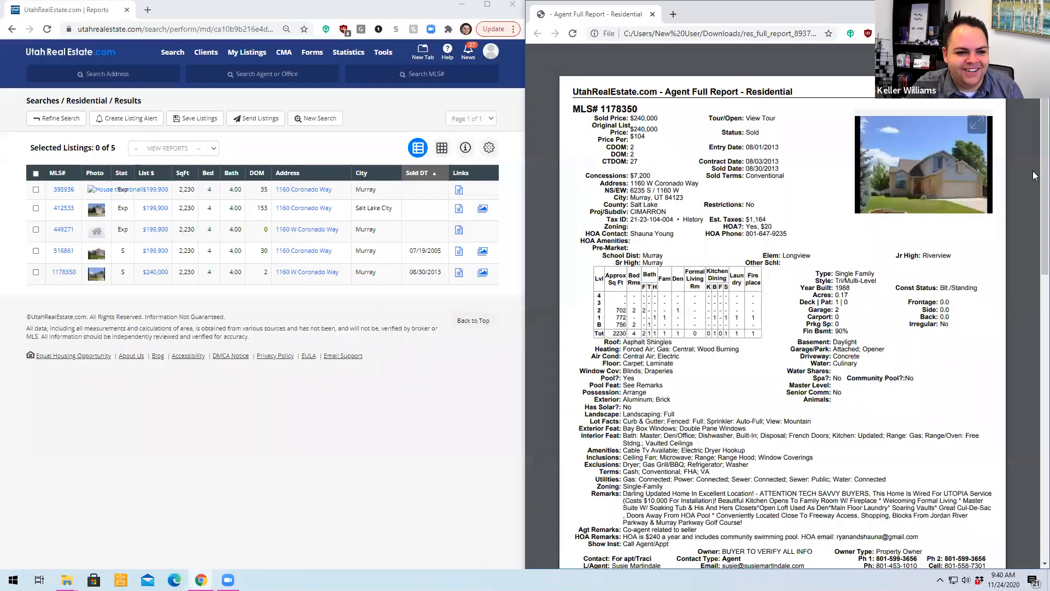
{"action": "left_click", "coordinate": [82, 200]}
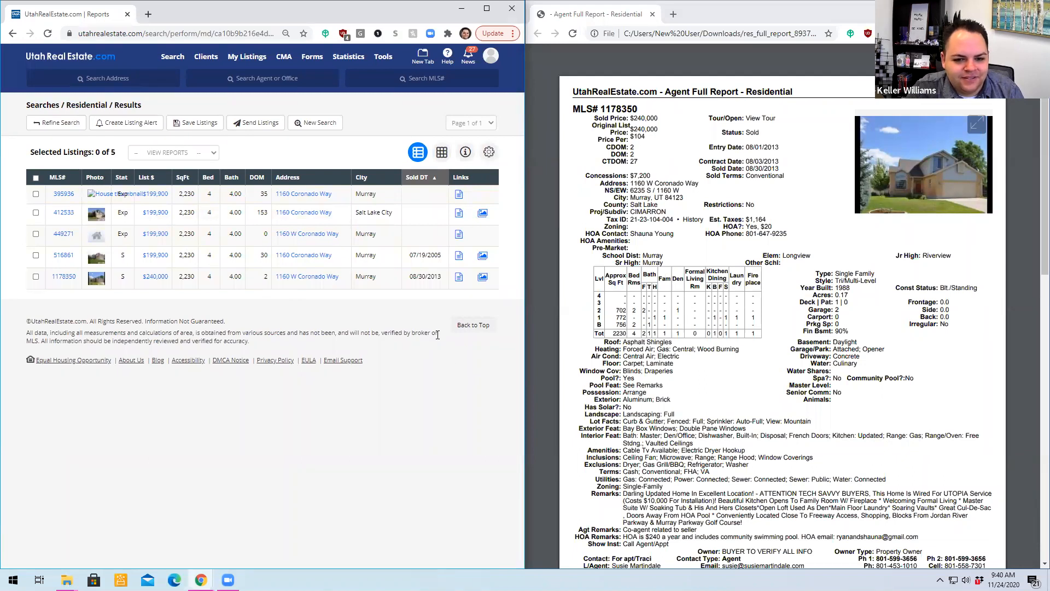
{"action": "left_click_drag", "start_coordinate": [437, 335], "coordinate": [6, 321]}
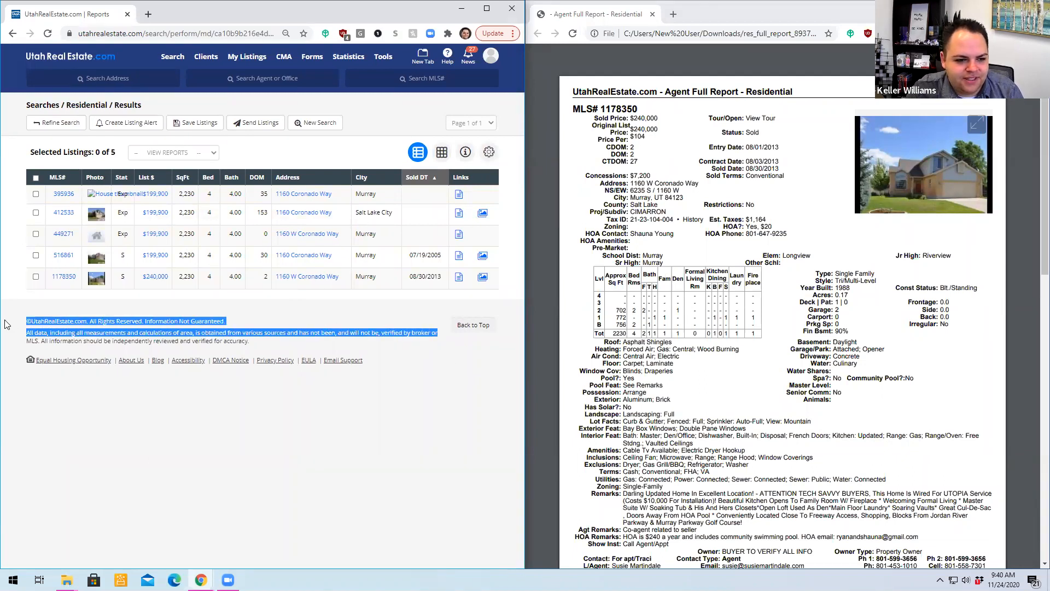
{"action": "left_click", "coordinate": [102, 317]}
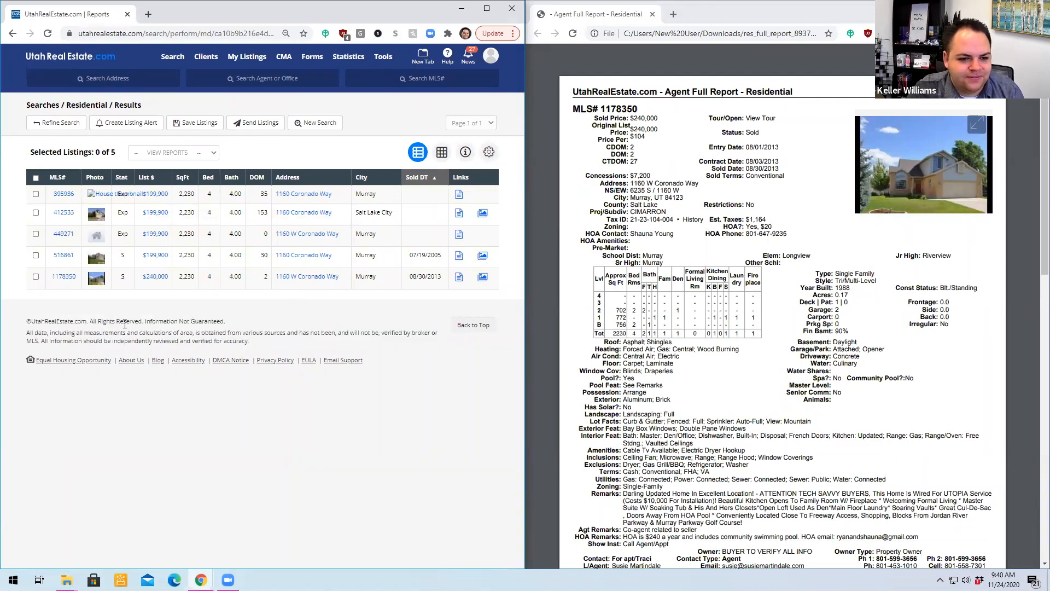
- Highlight the Style line in the full report and check the details of the listing sold on 07/19/2005
{"action": "left_click", "coordinate": [682, 105]}
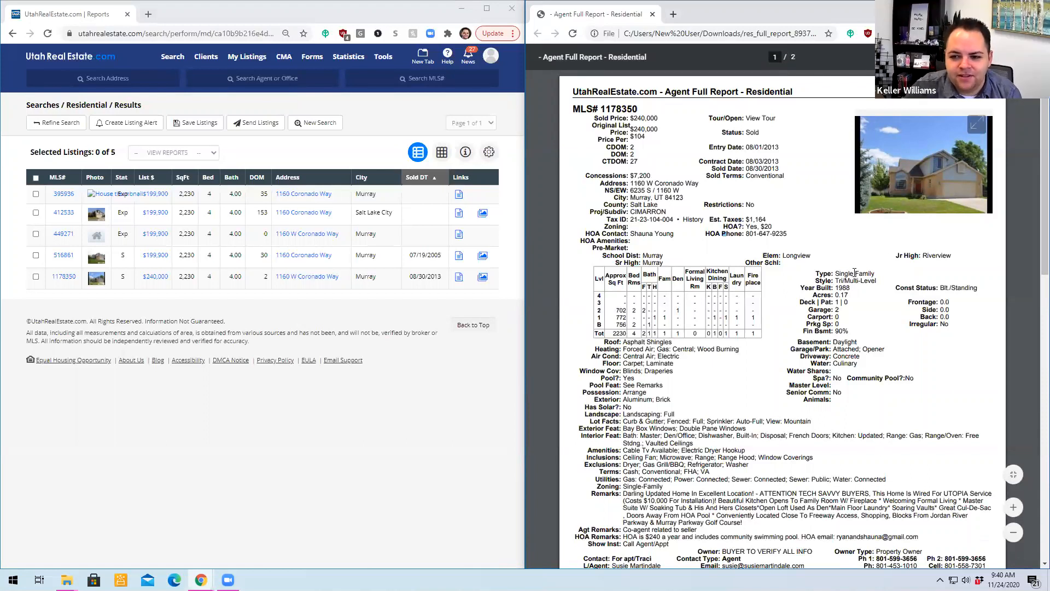
{"action": "left_click_drag", "start_coordinate": [879, 282], "coordinate": [819, 286]}
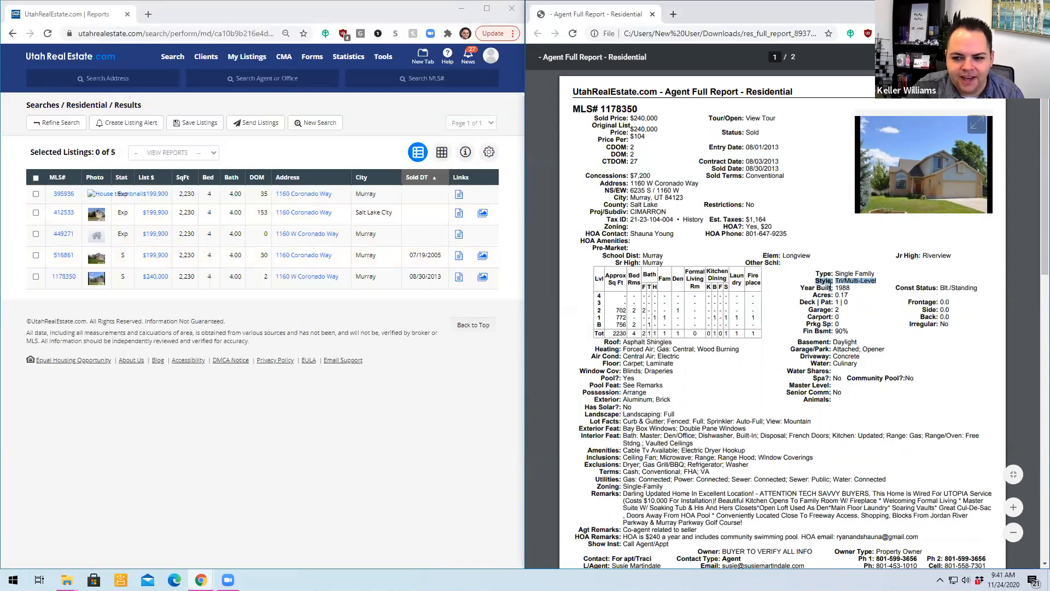
{"action": "left_click", "coordinate": [63, 255]}
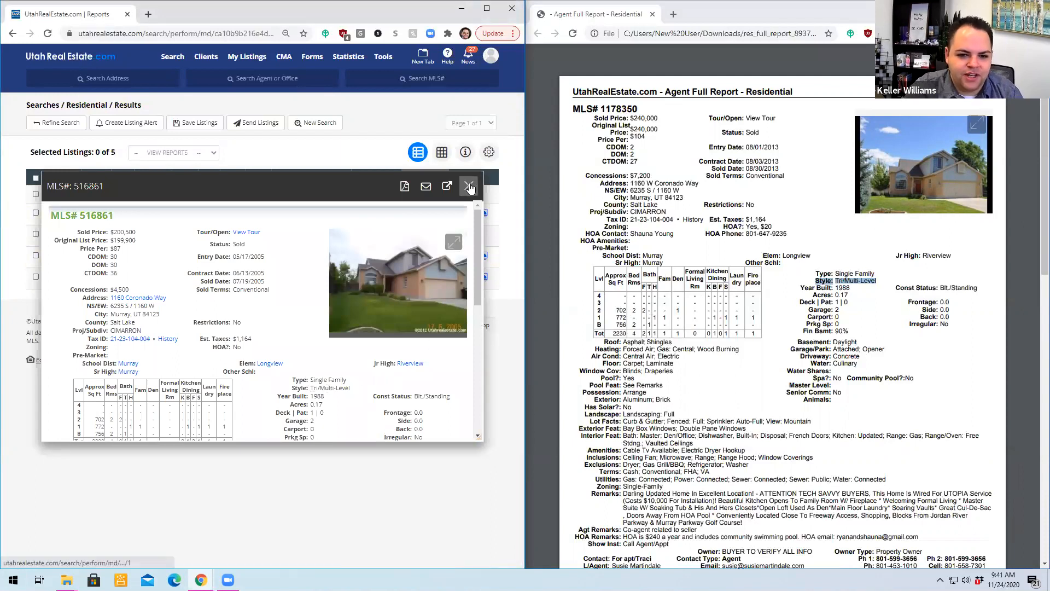
{"action": "left_click", "coordinate": [469, 187]}
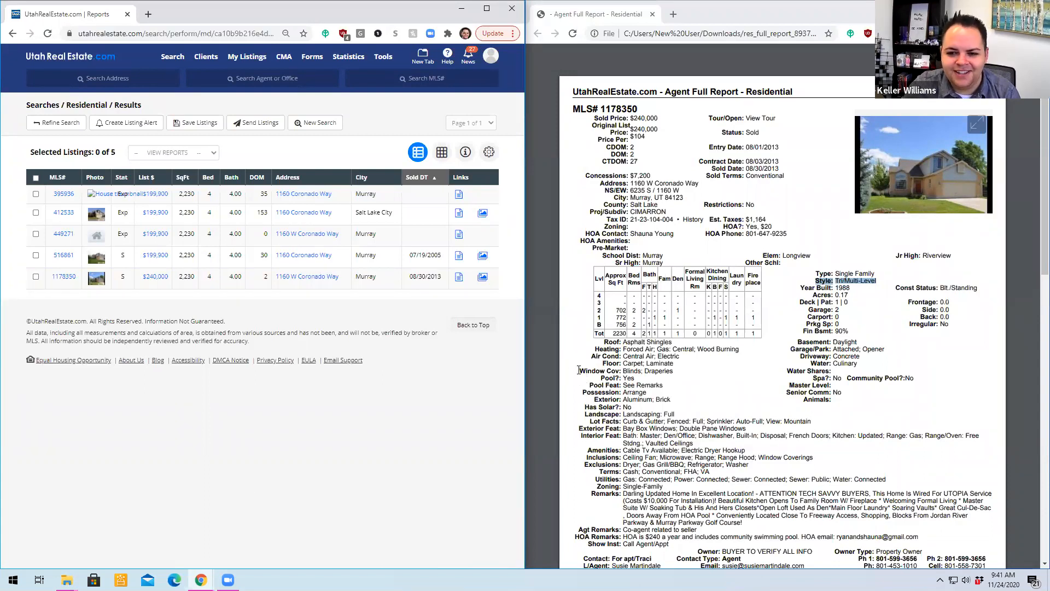
- Open the listing sold on 08/30/2013, browse its photos up to the blue bedroom, and close the listing
{"action": "left_click", "coordinate": [64, 278]}
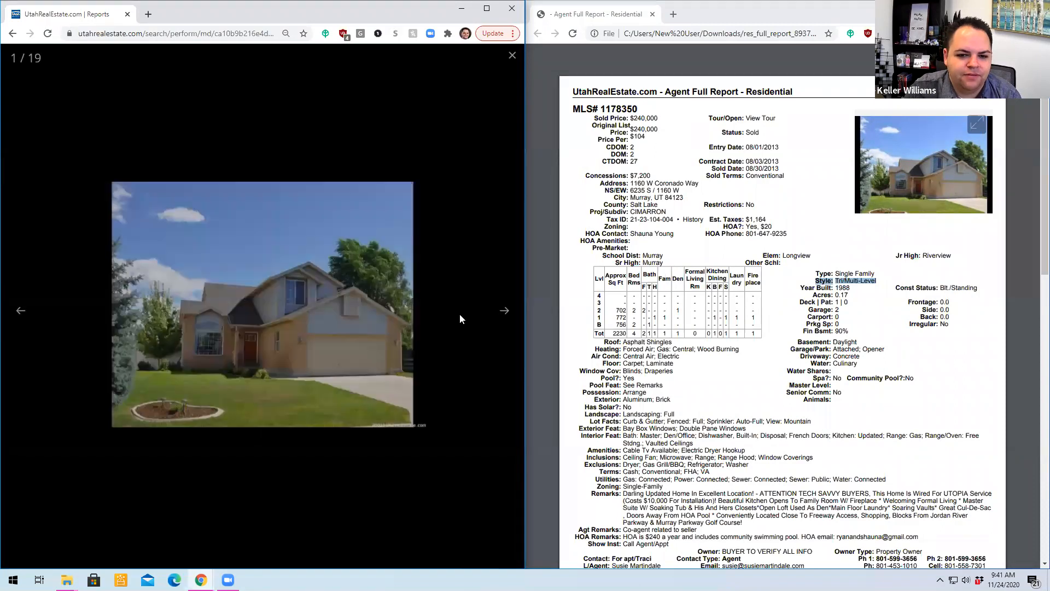
{"action": "left_click", "coordinate": [503, 312]}
{"action": "left_click", "coordinate": [503, 311]}
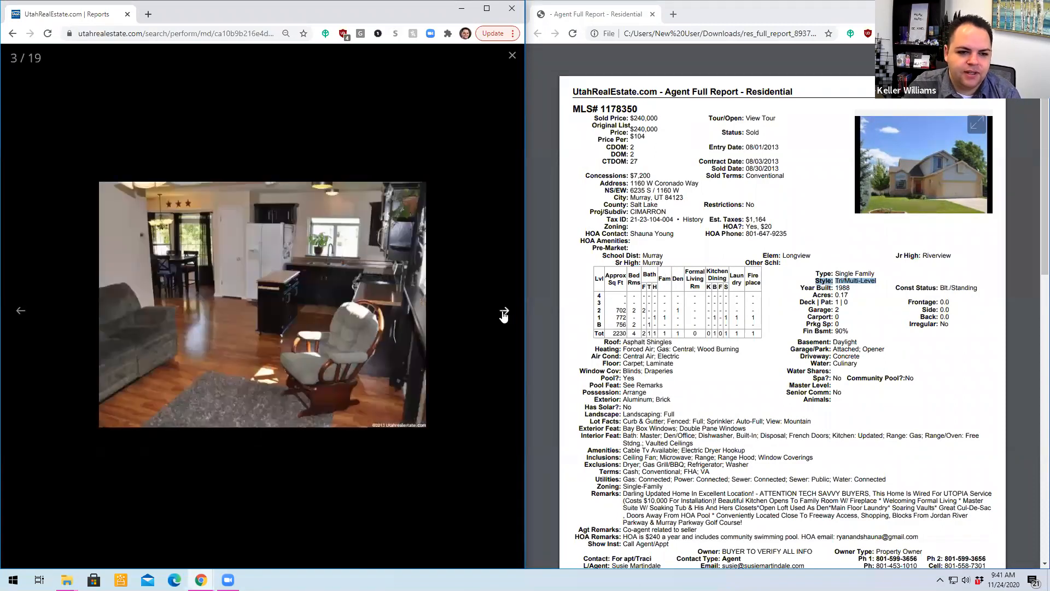
{"action": "left_click", "coordinate": [503, 311]}
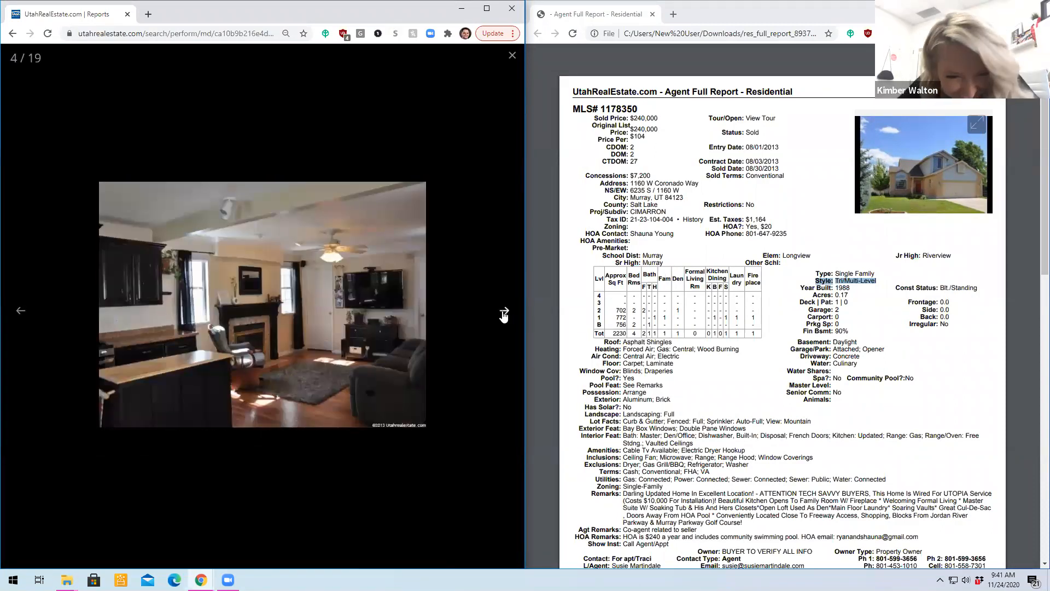
{"action": "left_click", "coordinate": [503, 313]}
{"action": "left_click", "coordinate": [503, 313]}
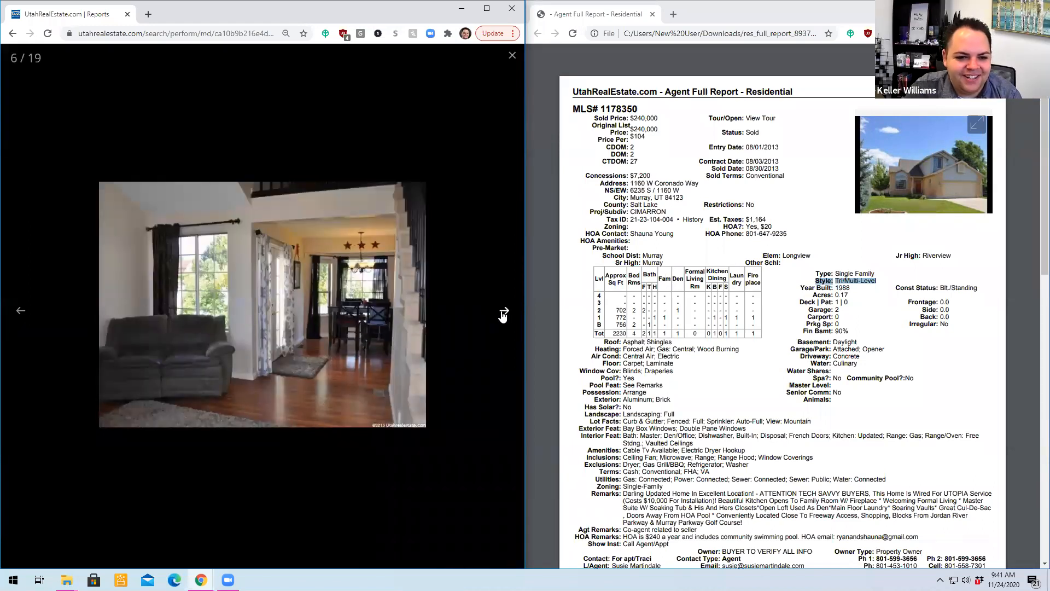
{"action": "left_click", "coordinate": [502, 313]}
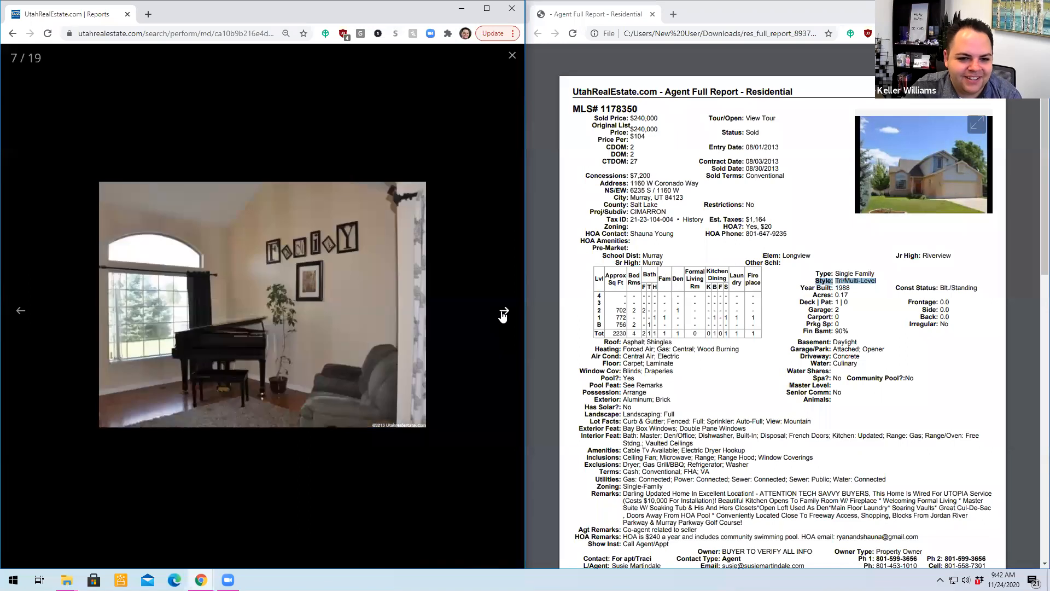
{"action": "left_click", "coordinate": [502, 313]}
{"action": "left_click", "coordinate": [502, 313]}
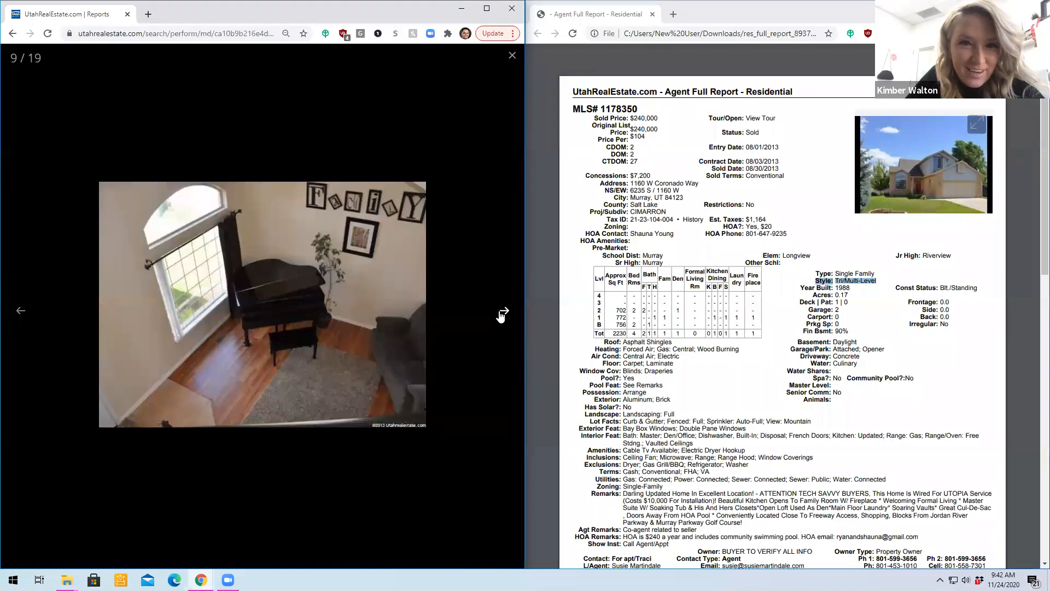
{"action": "left_click", "coordinate": [503, 314]}
{"action": "left_click", "coordinate": [504, 313]}
{"action": "left_click", "coordinate": [504, 312]}
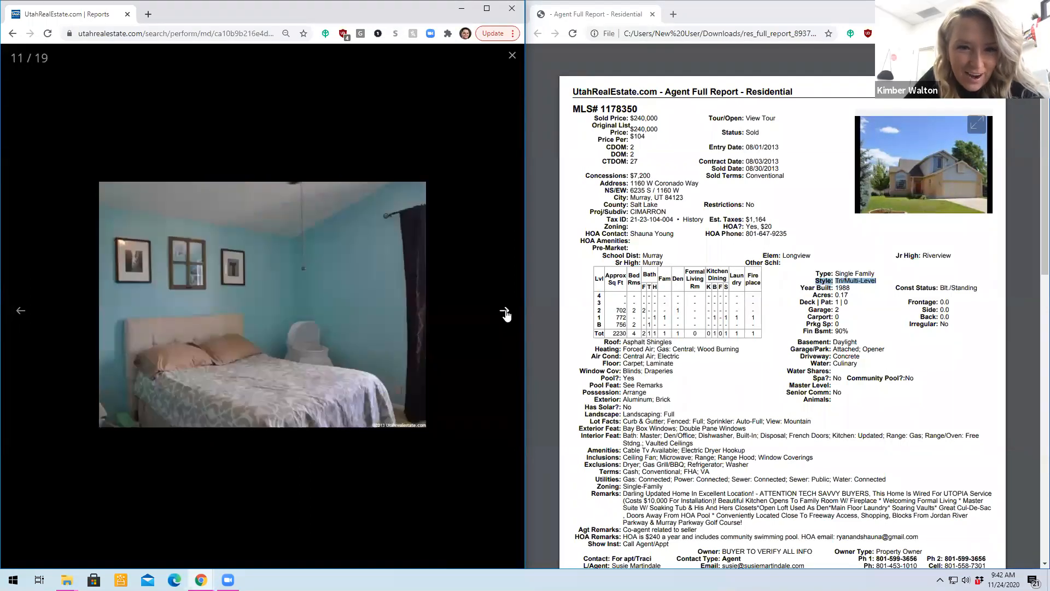
{"action": "left_click", "coordinate": [505, 313]}
{"action": "left_click", "coordinate": [504, 313]}
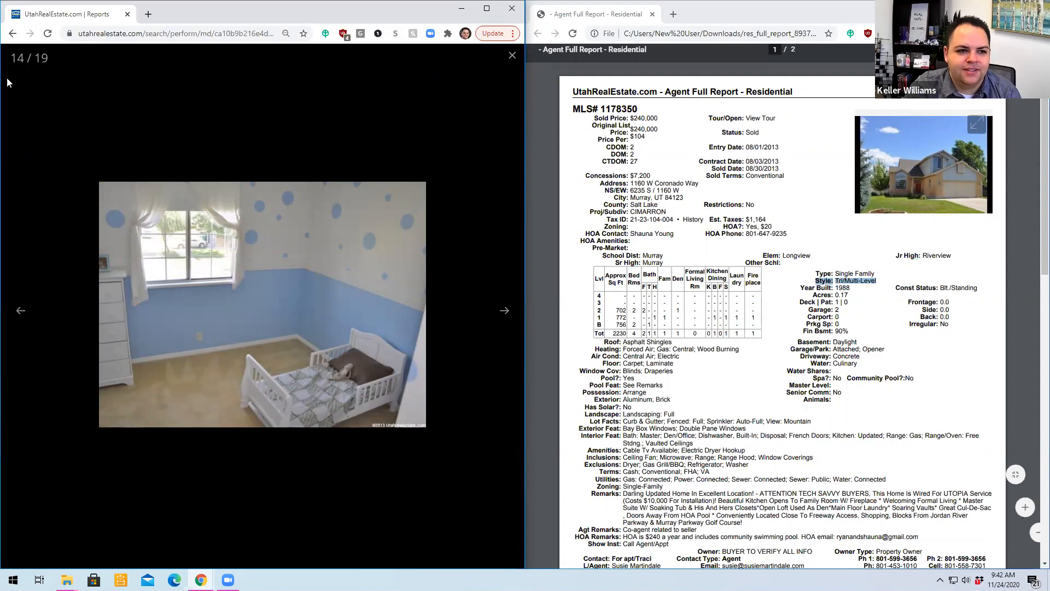
{"action": "left_click", "coordinate": [56, 78]}
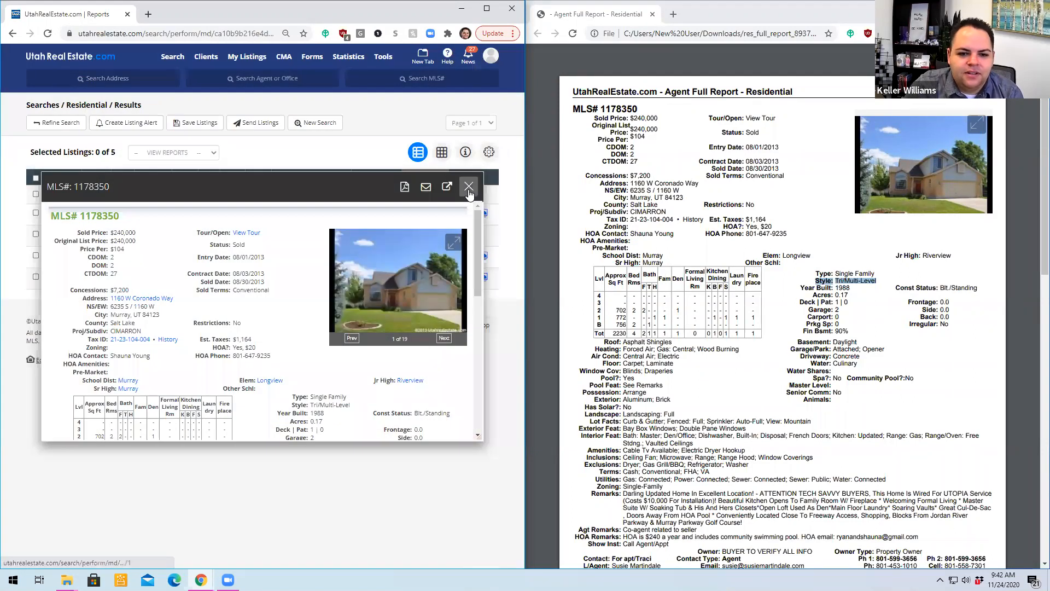
{"action": "left_click", "coordinate": [468, 187]}
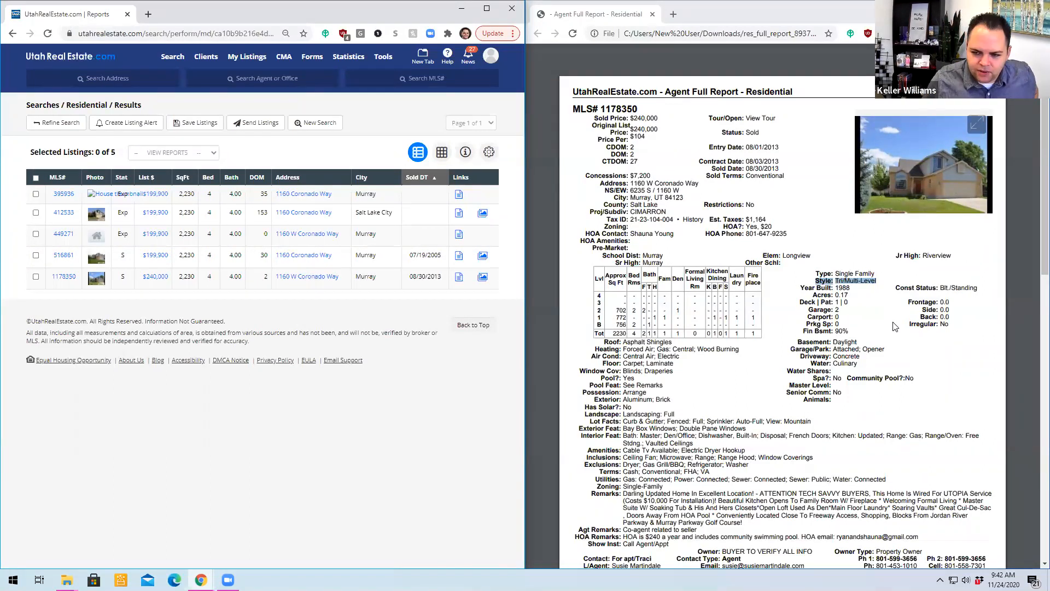
- Highlight the finished basement percentage in the full report and examine the property features and remarks further down
{"action": "left_click_drag", "start_coordinate": [855, 330], "coordinate": [836, 334]}
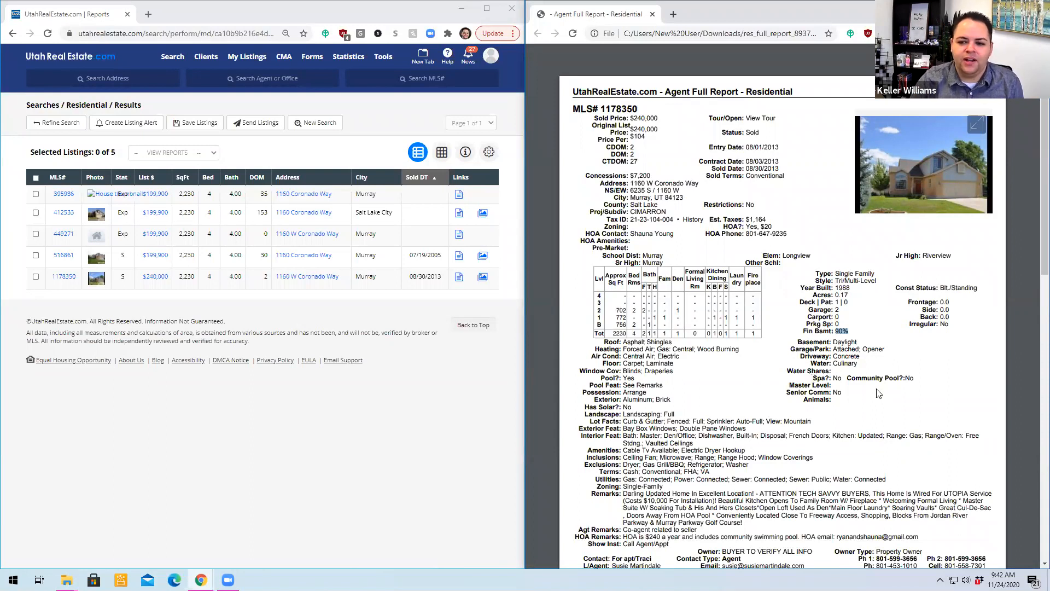
{"action": "left_click", "coordinate": [872, 337]}
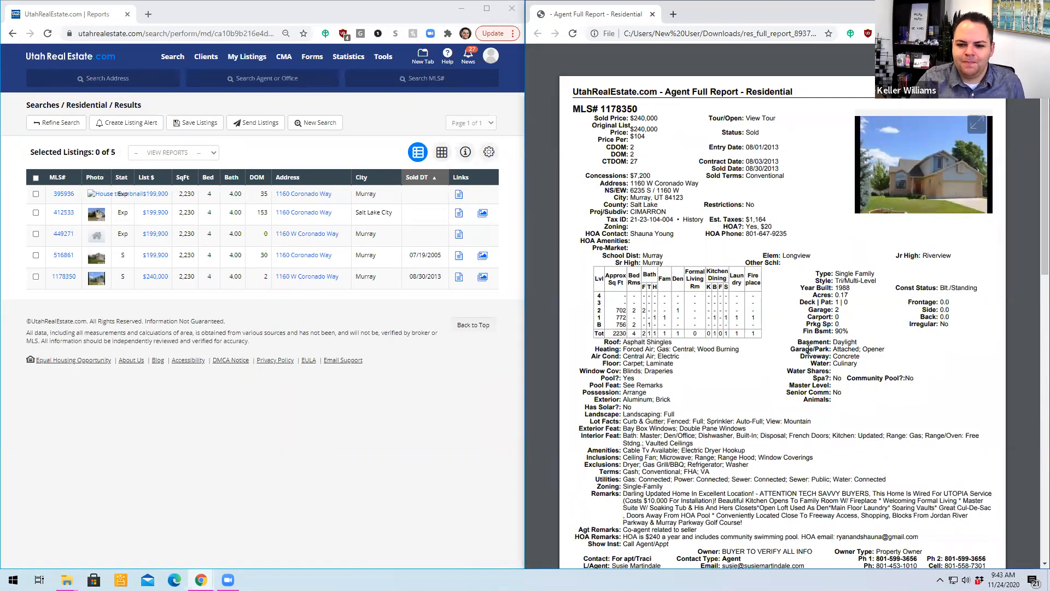
{"action": "scroll", "coordinate": [808, 349], "scroll_direction": "down", "scroll_amount": 3}
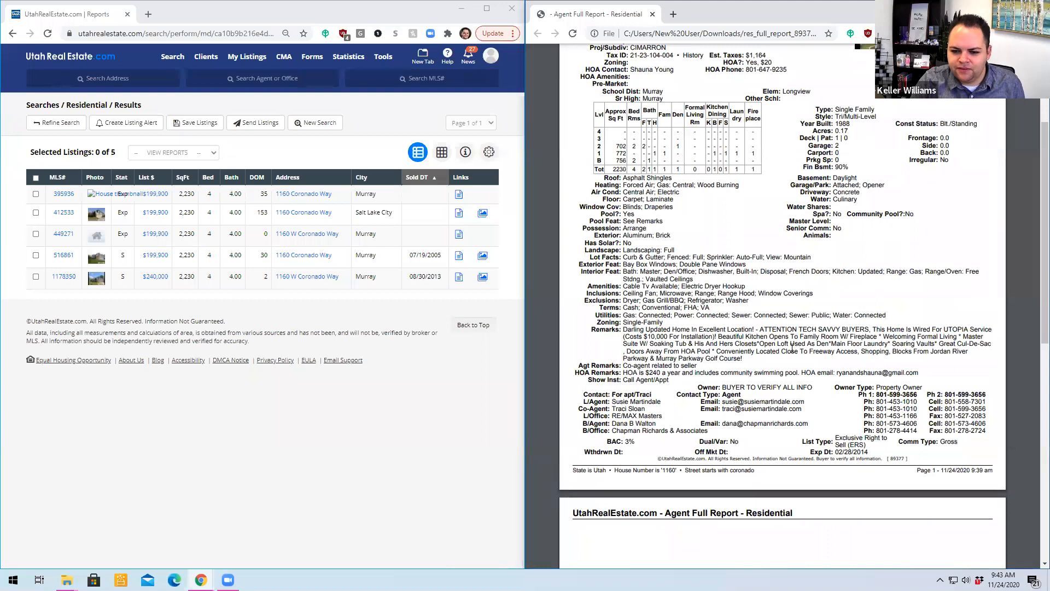
{"action": "scroll", "coordinate": [779, 337], "scroll_direction": "up", "scroll_amount": 3}
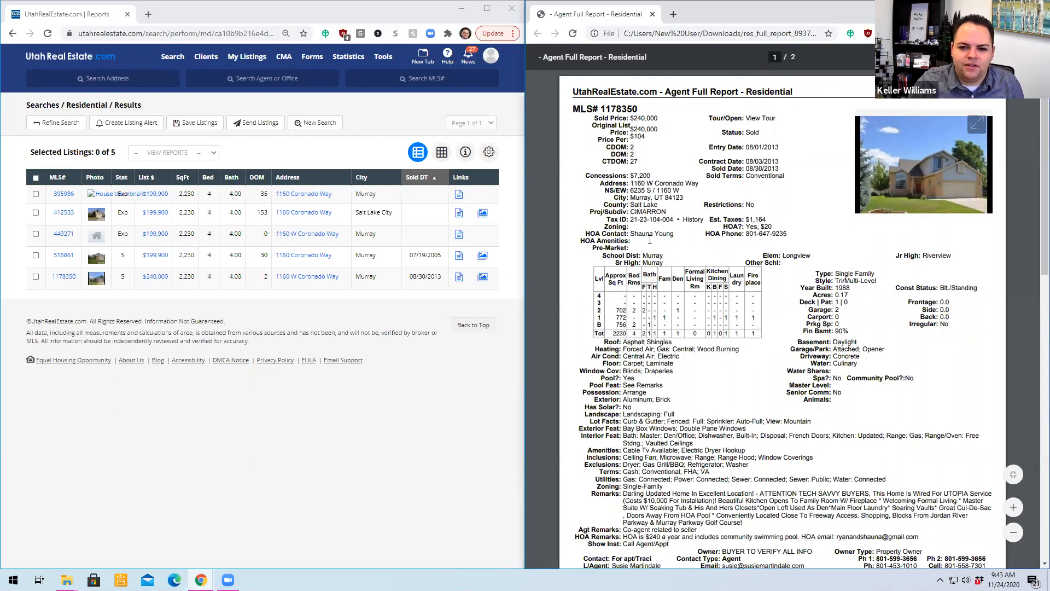
- Return to the full residential search form, clear the previous criteria and set the listing status to Sold
{"action": "left_click", "coordinate": [64, 126]}
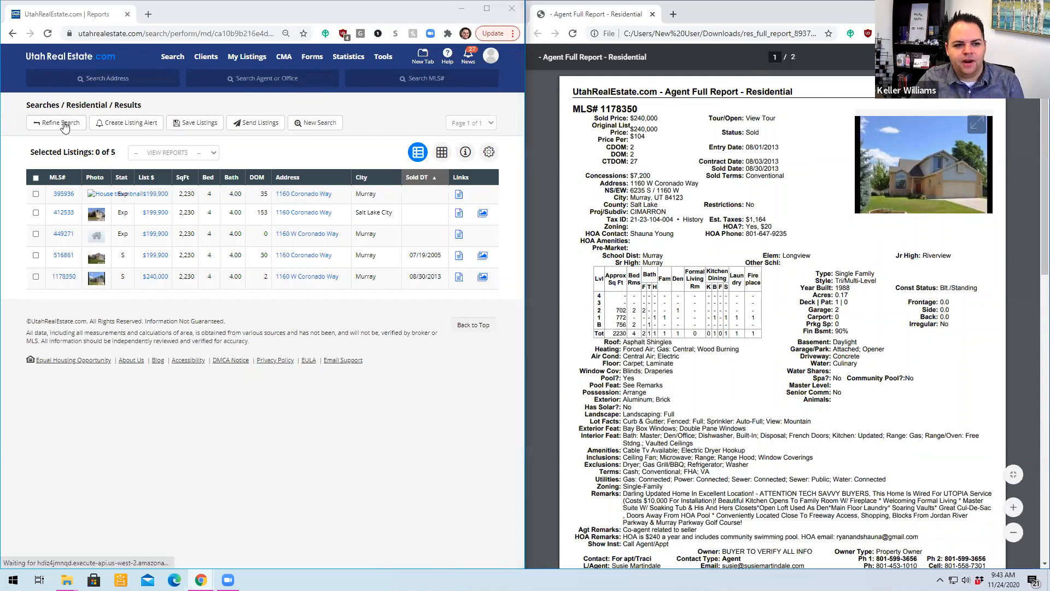
{"action": "left_click", "coordinate": [110, 125]}
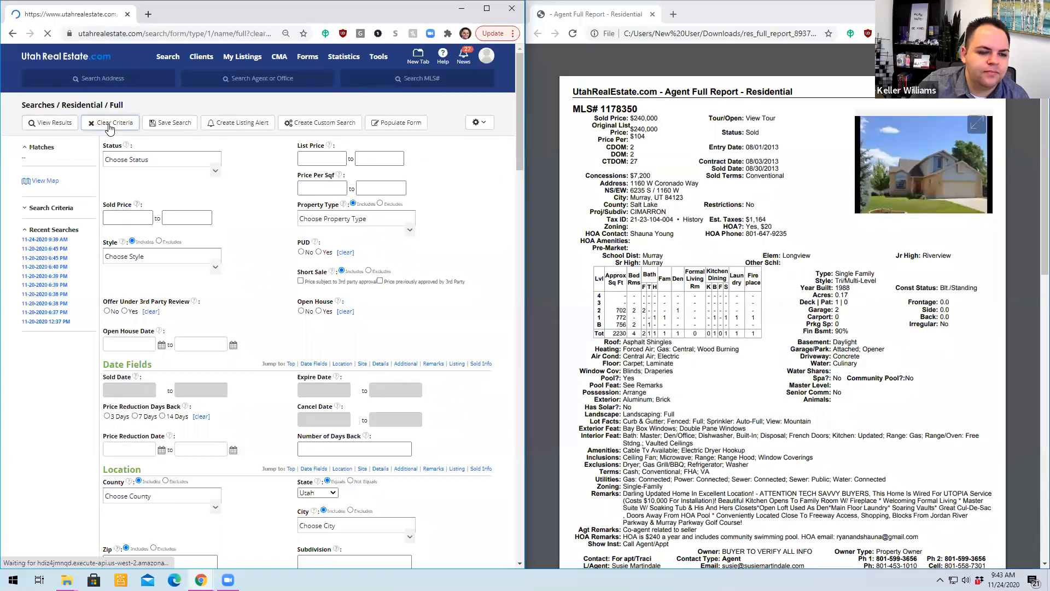
{"action": "mouse_move", "coordinate": [168, 56]}
{"action": "left_click", "coordinate": [167, 96]}
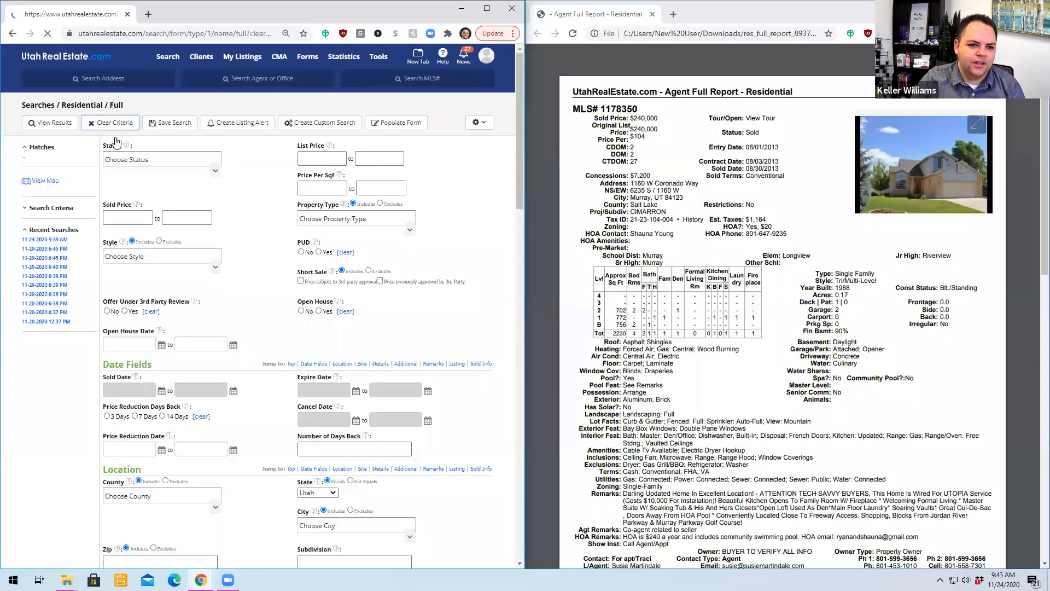
{"action": "left_click", "coordinate": [134, 160]}
{"action": "left_click", "coordinate": [115, 217]}
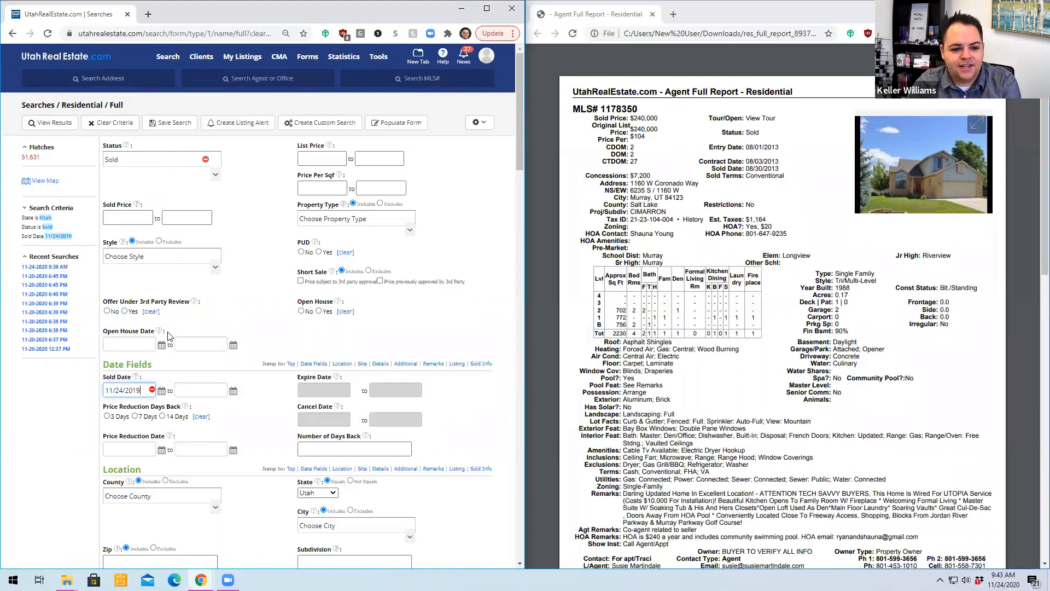
- Replace the default sold date with a starting date of 06/01/2020, leaving the end date blank
{"action": "left_click", "coordinate": [152, 389]}
{"action": "left_click", "coordinate": [161, 390]}
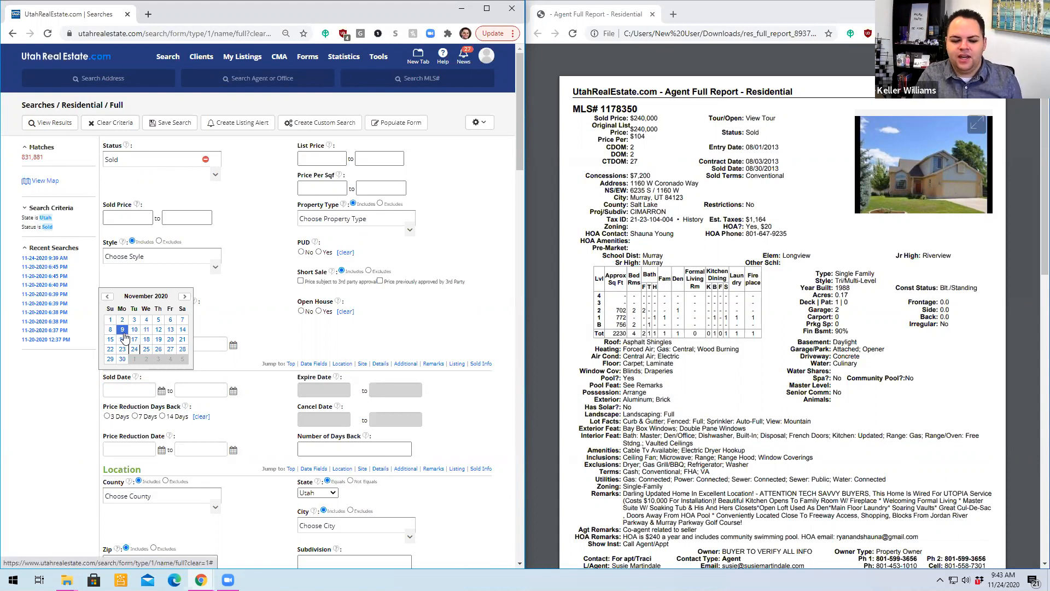
{"action": "left_click", "coordinate": [109, 299]}
{"action": "left_click", "coordinate": [109, 298]}
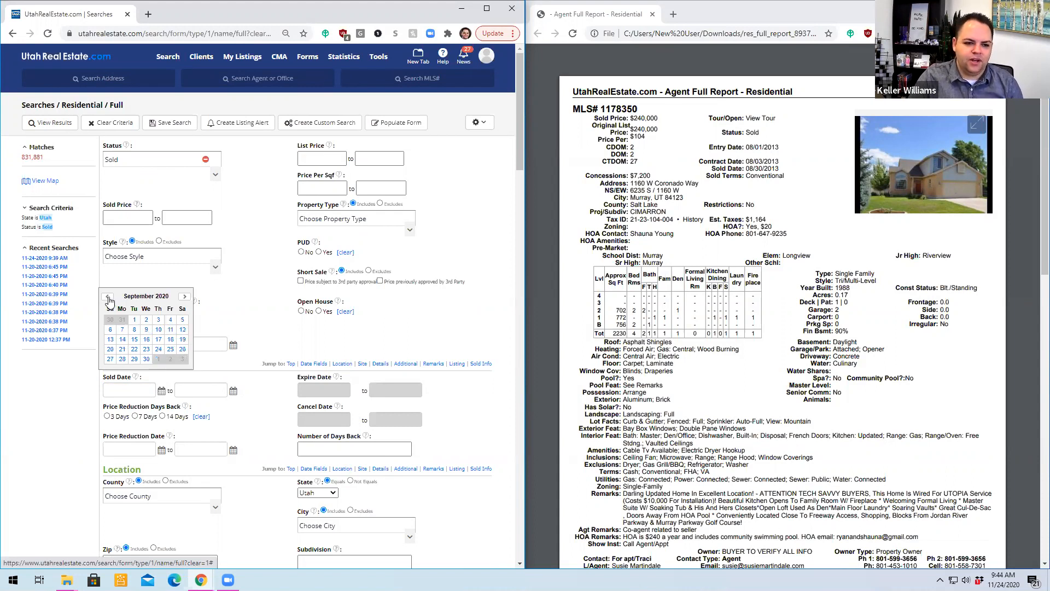
{"action": "left_click", "coordinate": [109, 298]}
{"action": "left_click", "coordinate": [109, 299]}
{"action": "left_click", "coordinate": [109, 299]}
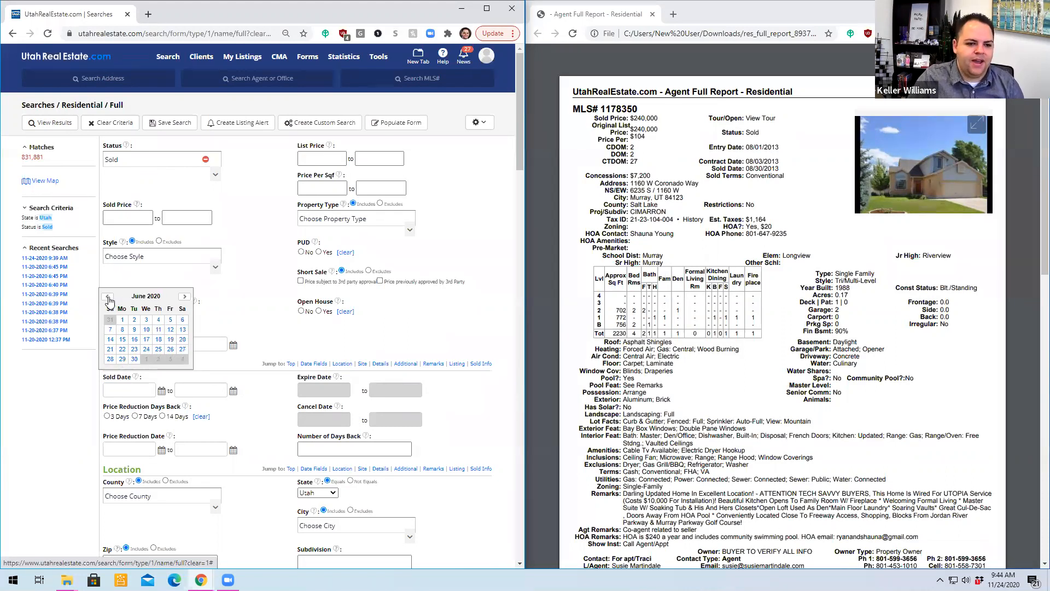
{"action": "left_click", "coordinate": [123, 320]}
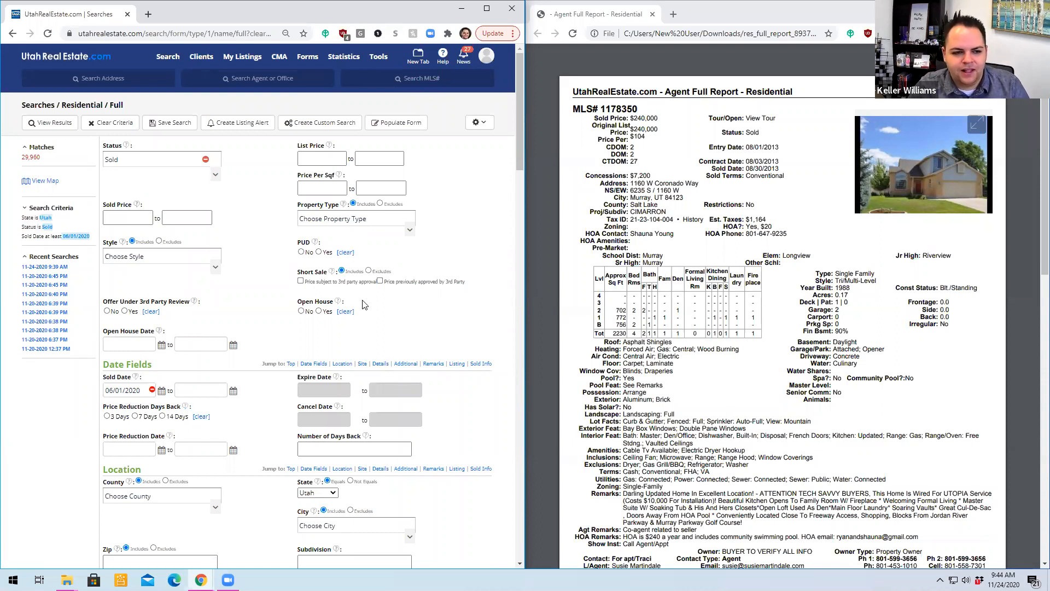
- Open the search map and apply a radius search of 0.5 miles from the subject property's MLS number 1178350
{"action": "left_click", "coordinate": [46, 182]}
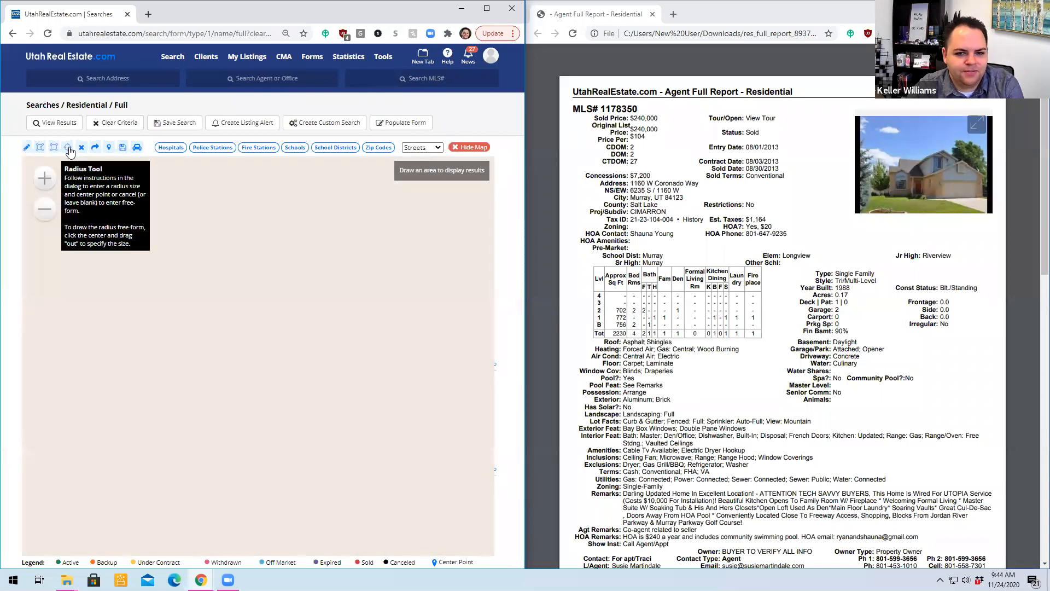
{"action": "left_click", "coordinate": [68, 147]}
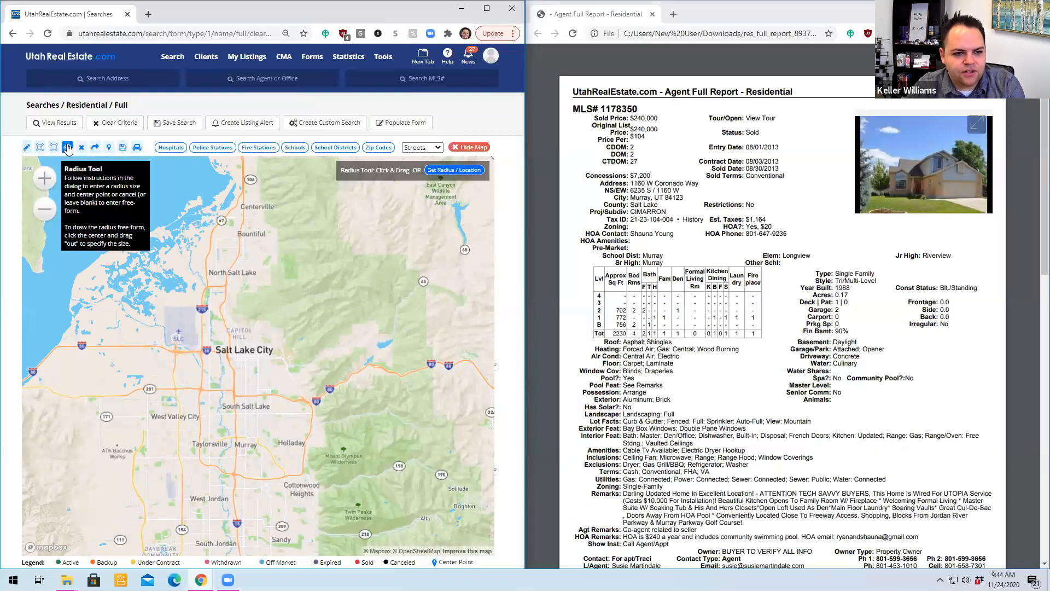
{"action": "left_click", "coordinate": [448, 172]}
{"action": "type", "text": "0.25"}
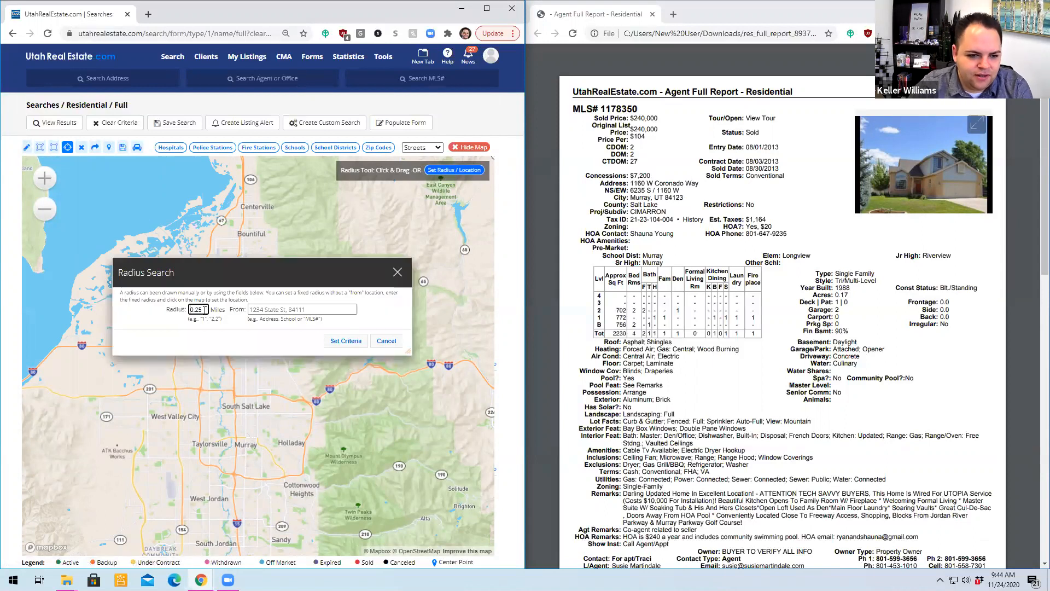
{"action": "left_click", "coordinate": [330, 309]}
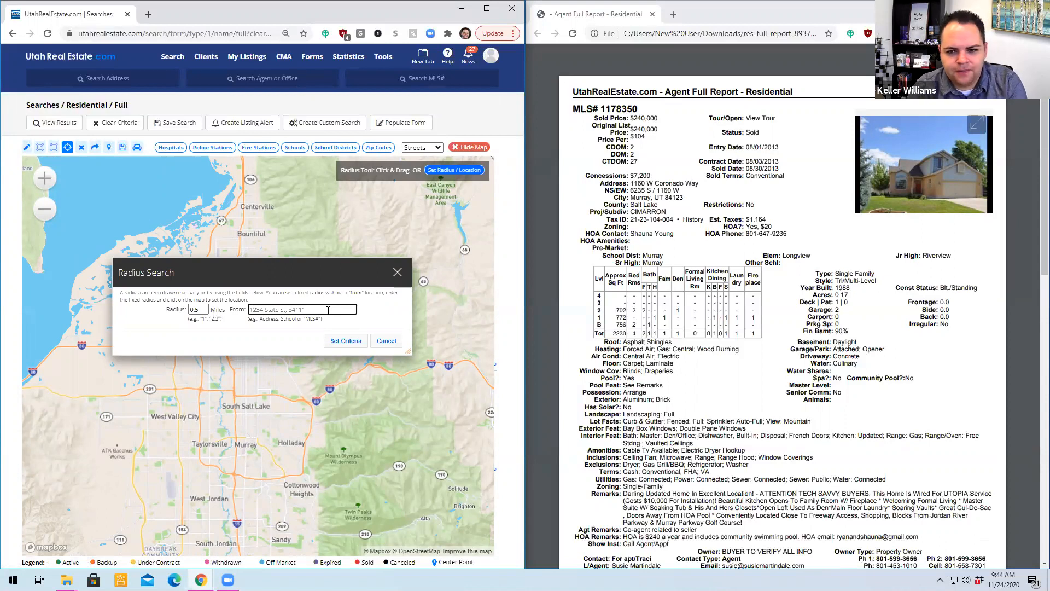
{"action": "type", "text": "1178350"}
{"action": "left_click_drag", "start_coordinate": [640, 108], "coordinate": [600, 108]}
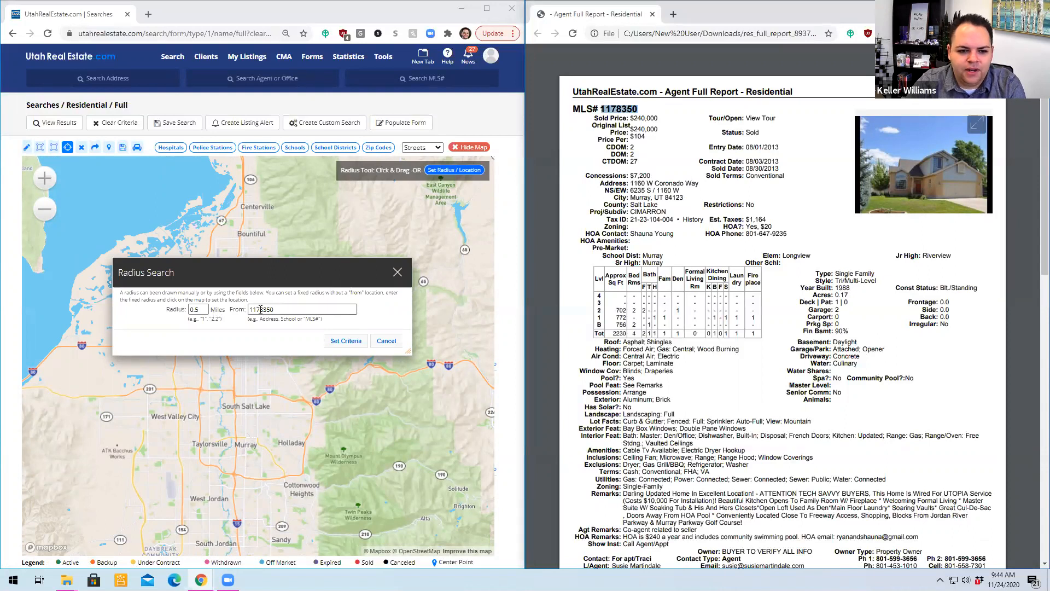
{"action": "left_click", "coordinate": [345, 340]}
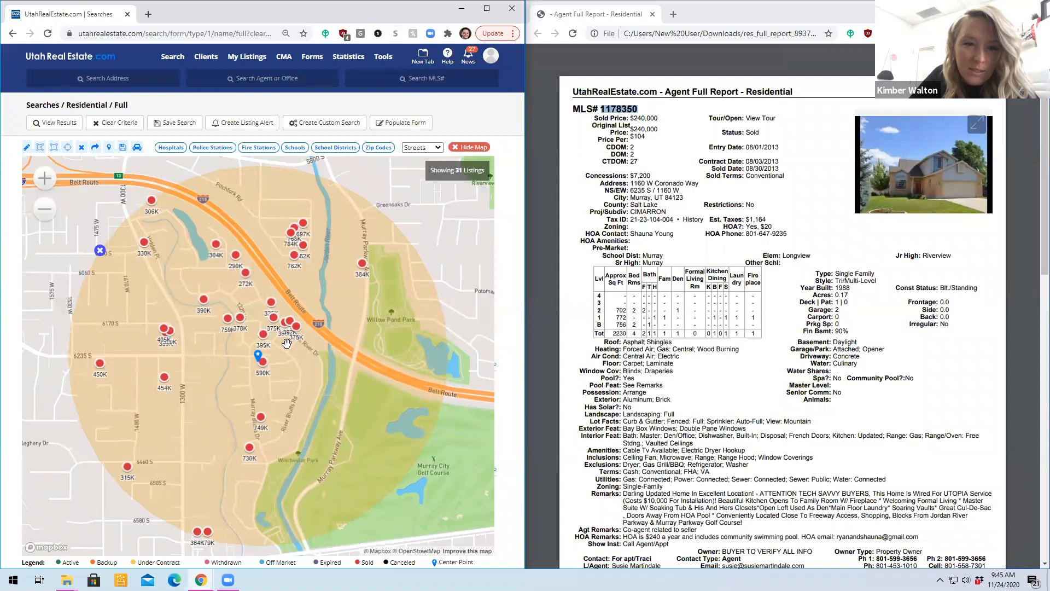
{"action": "double_click", "coordinate": [479, 17]}
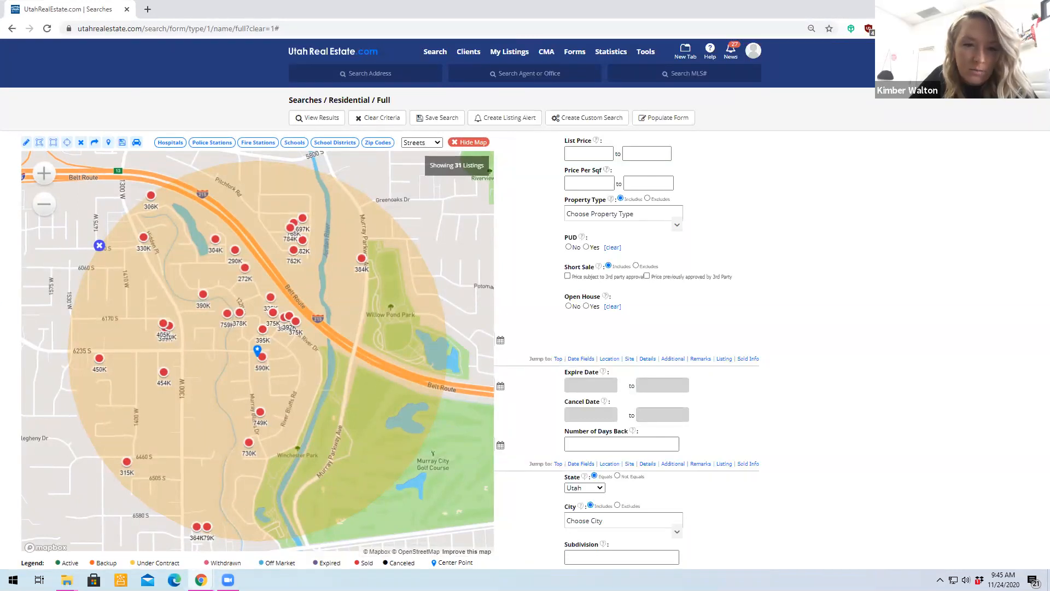
{"action": "key", "text": "super+Right"}
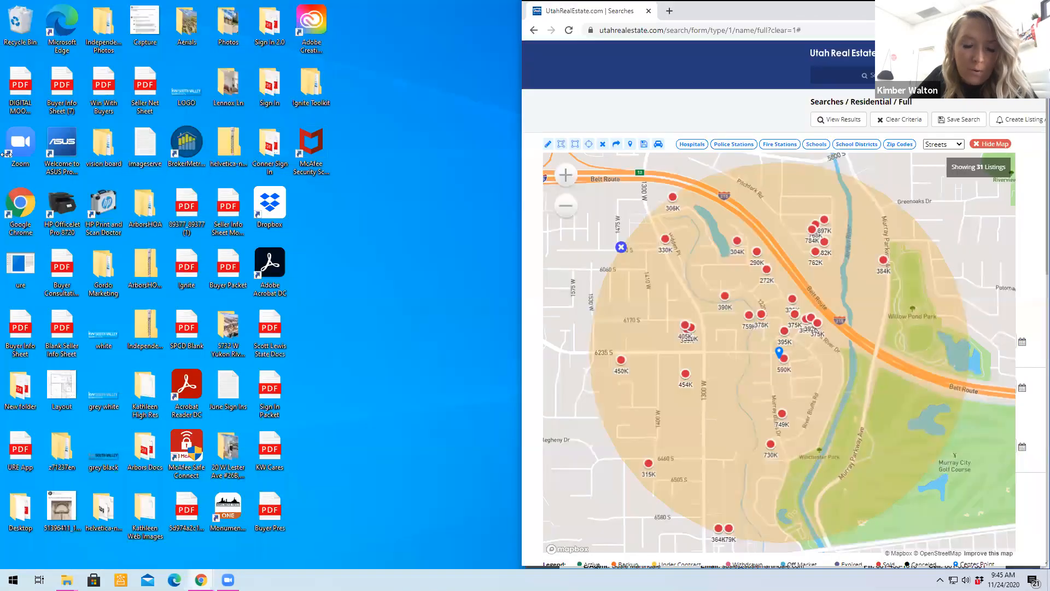
{"action": "key", "text": "super+Left"}
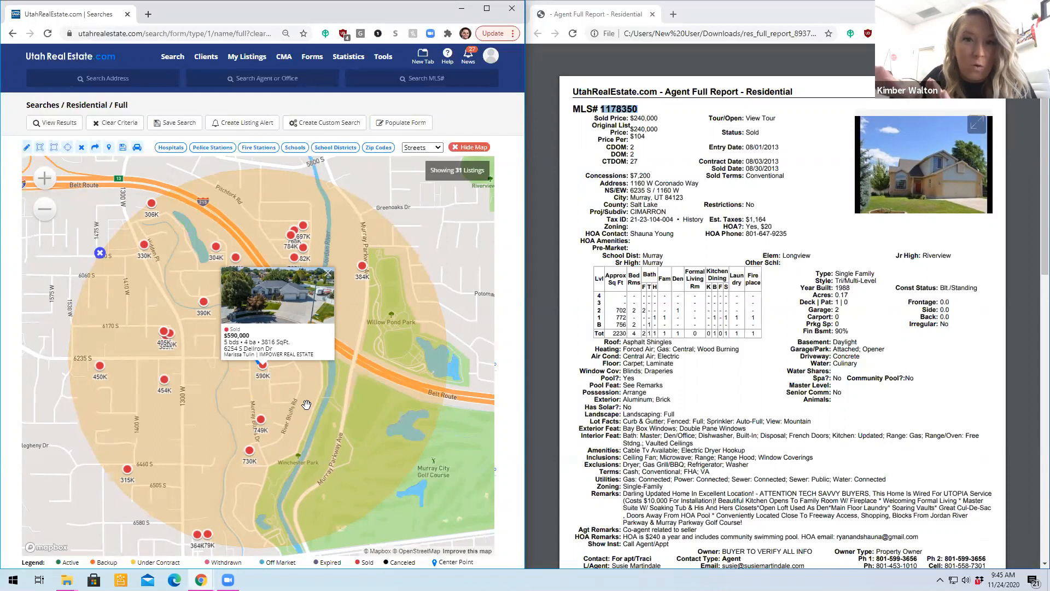
- Examine the sold listings closest to the center point on the map, including the 590K sale and surrounding streets
{"action": "left_click", "coordinate": [329, 278]}
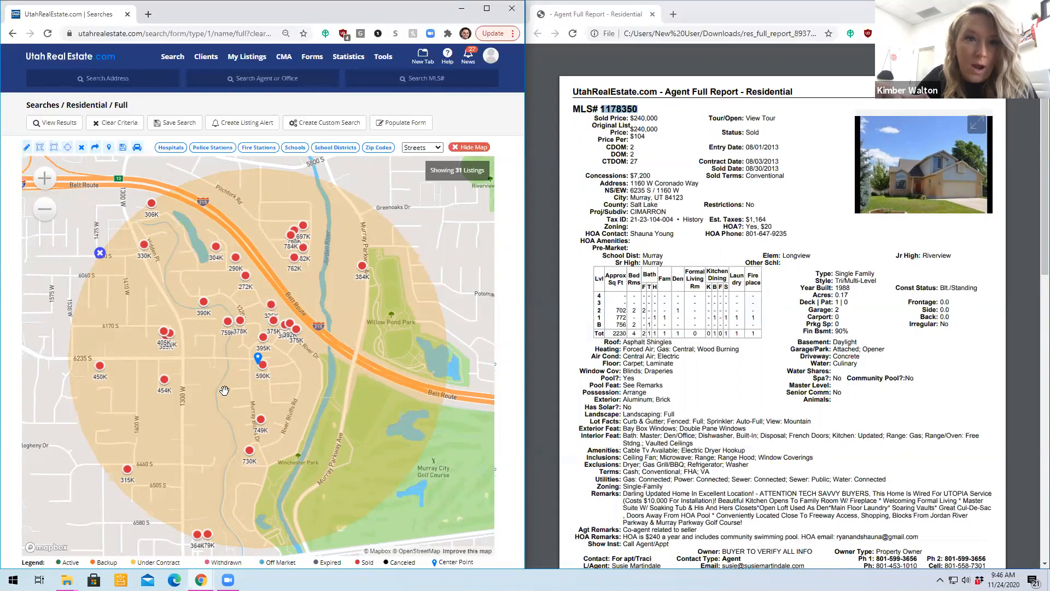
{"action": "scroll", "coordinate": [224, 390], "scroll_direction": "up", "scroll_amount": 3}
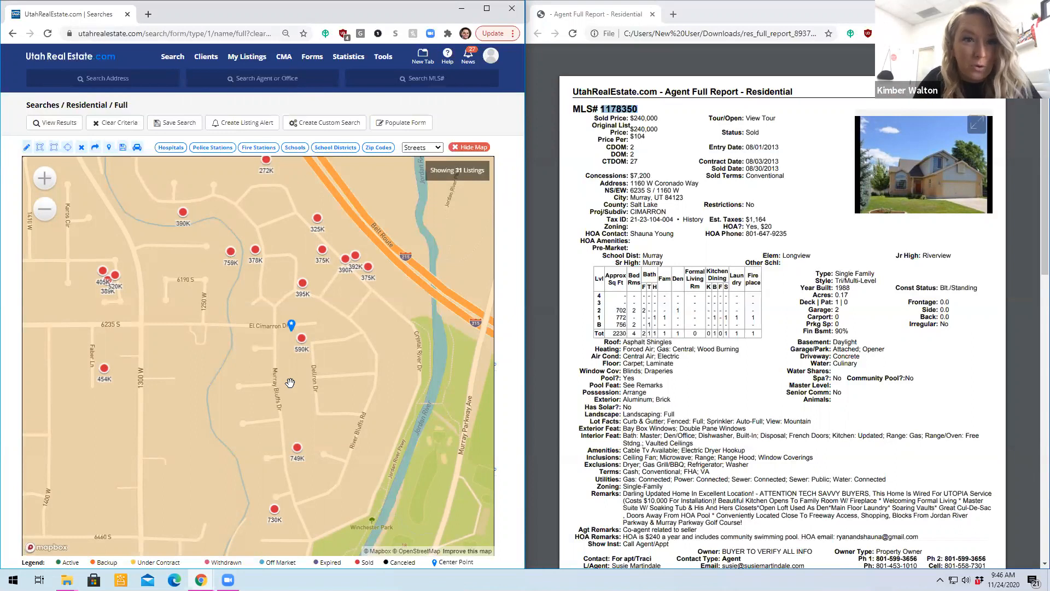
{"action": "scroll", "coordinate": [310, 377], "scroll_direction": "up", "scroll_amount": 1}
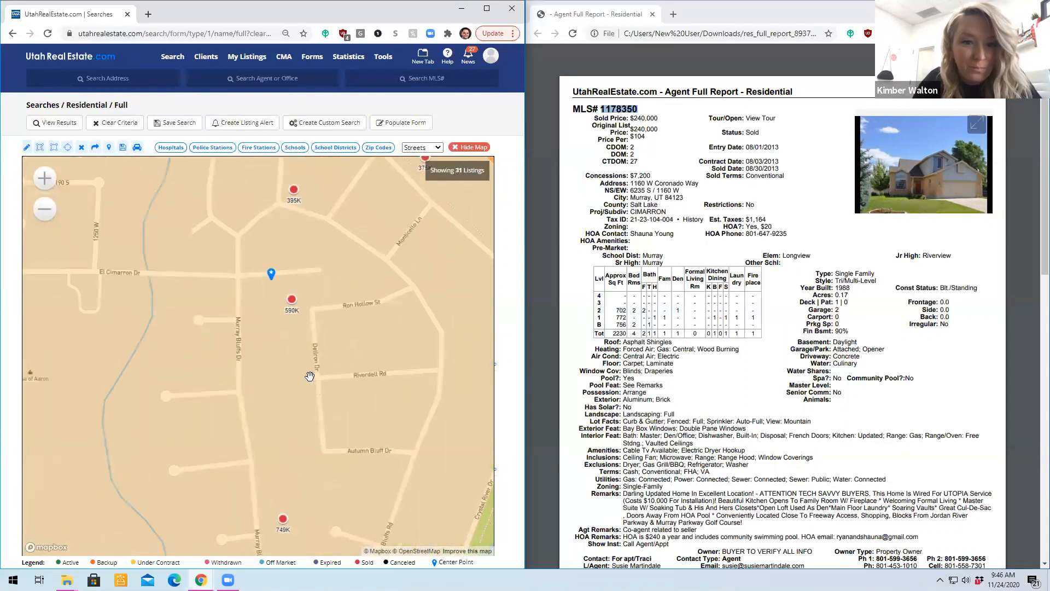
{"action": "scroll", "coordinate": [306, 376], "scroll_direction": "down", "scroll_amount": 1}
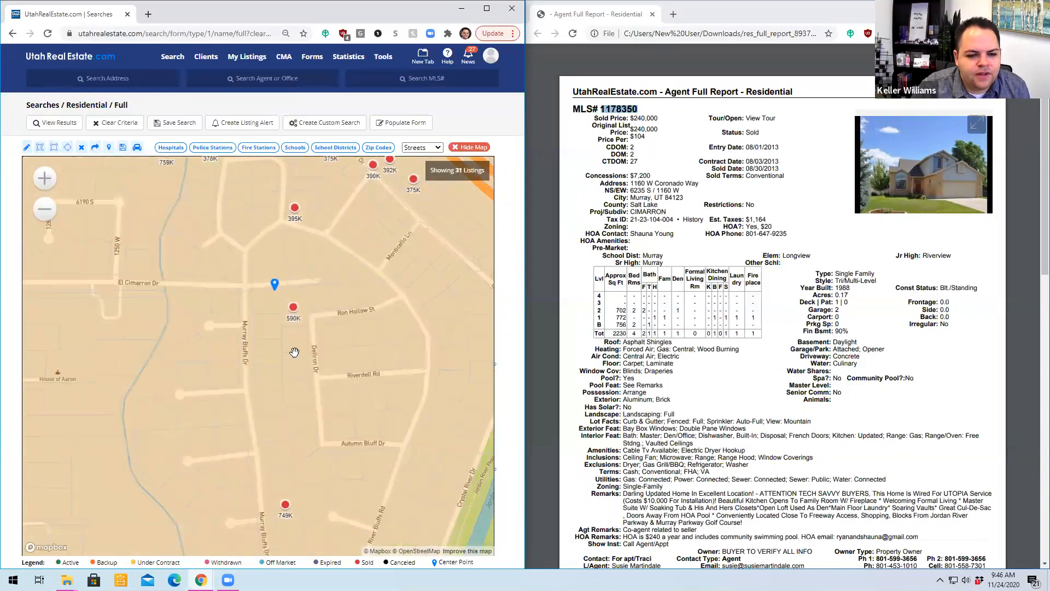
- Examine the whole 0.5-mile search radius and how the freeway, river and main streets divide the sold listings
{"action": "scroll", "coordinate": [293, 338], "scroll_direction": "down", "scroll_amount": 1}
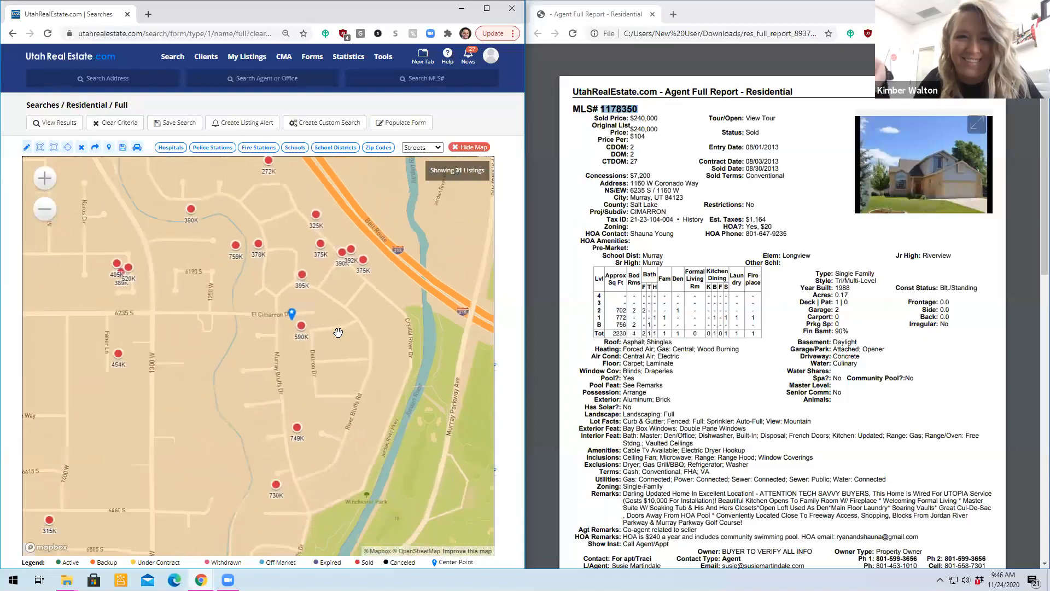
{"action": "scroll", "coordinate": [338, 332], "scroll_direction": "down", "scroll_amount": 1}
{"action": "scroll", "coordinate": [338, 332], "scroll_direction": "down", "scroll_amount": 1}
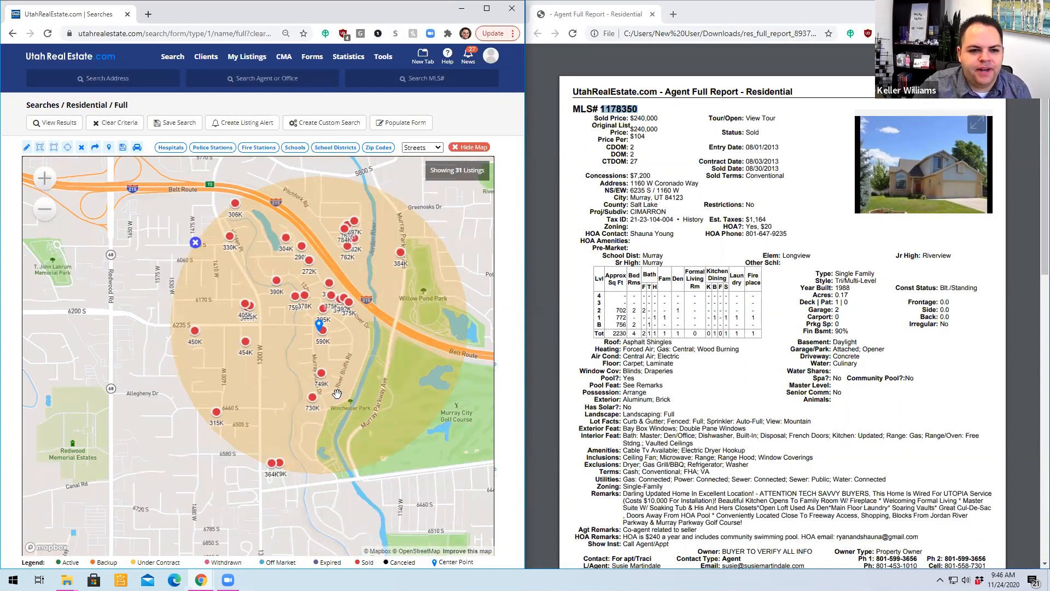
{"action": "scroll", "coordinate": [344, 407], "scroll_direction": "down", "scroll_amount": 1}
{"action": "scroll", "coordinate": [348, 414], "scroll_direction": "down", "scroll_amount": 1}
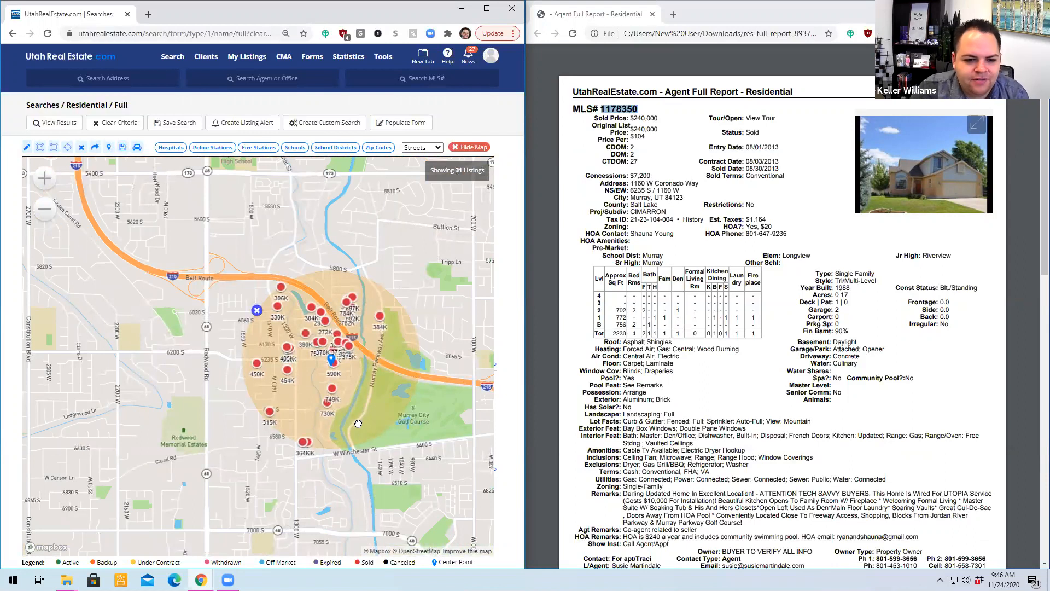
{"action": "scroll", "coordinate": [359, 423], "scroll_direction": "up", "scroll_amount": 2}
{"action": "left_click_drag", "start_coordinate": [387, 383], "coordinate": [352, 357]}
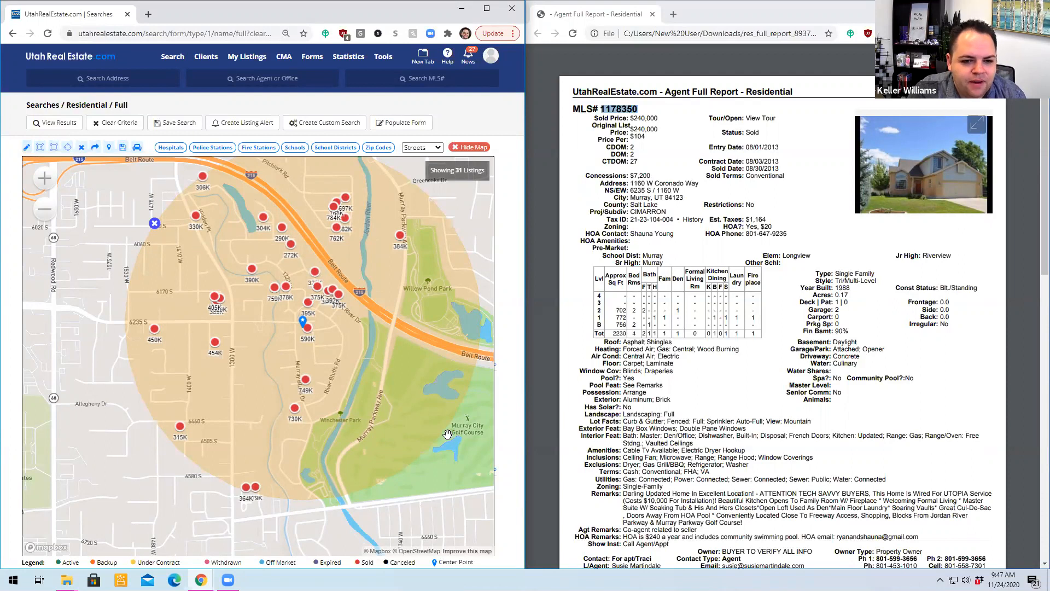
{"action": "scroll", "coordinate": [447, 434], "scroll_direction": "down", "scroll_amount": 3}
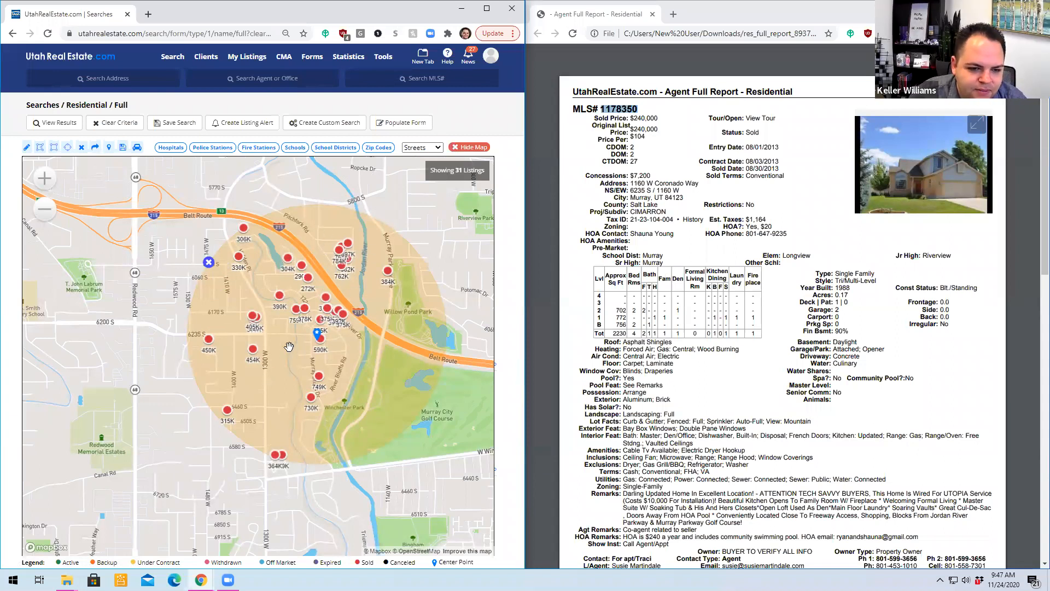
{"action": "scroll", "coordinate": [289, 347], "scroll_direction": "up", "scroll_amount": 3}
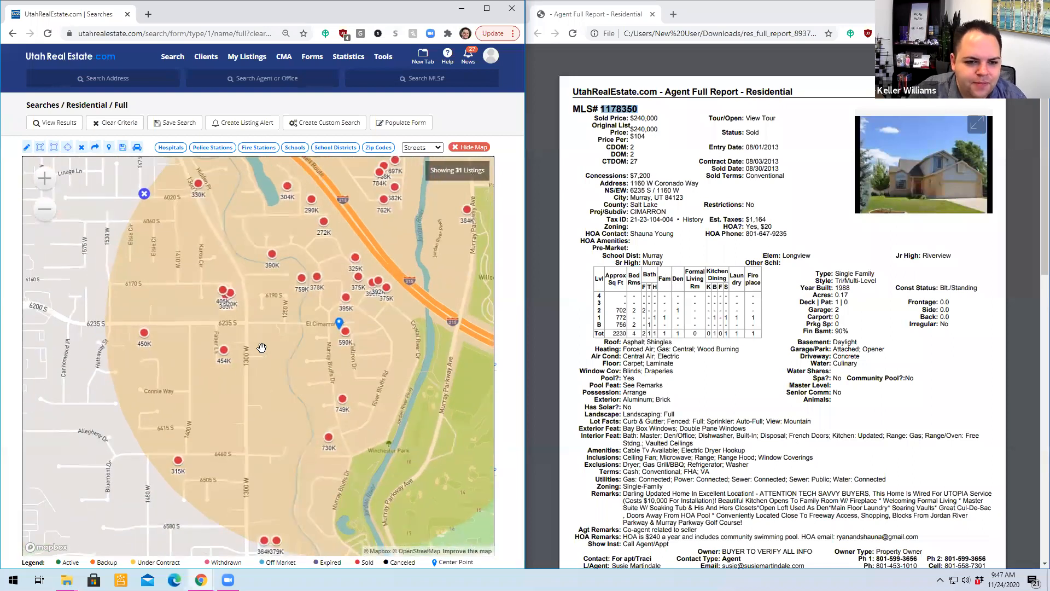
{"action": "scroll", "coordinate": [262, 346], "scroll_direction": "down", "scroll_amount": 2}
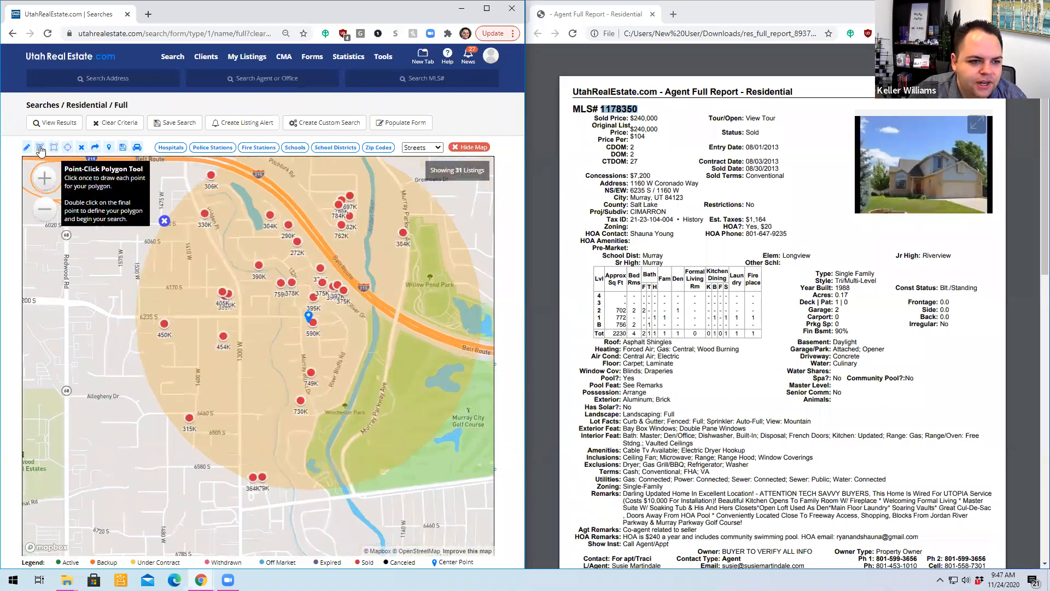
- Replace the radius selection with a point-by-point polygon around the subject's neighborhood, bounded by the Belt Route freeway, the Jordan River and 1300 W
{"action": "left_click", "coordinate": [40, 148]}
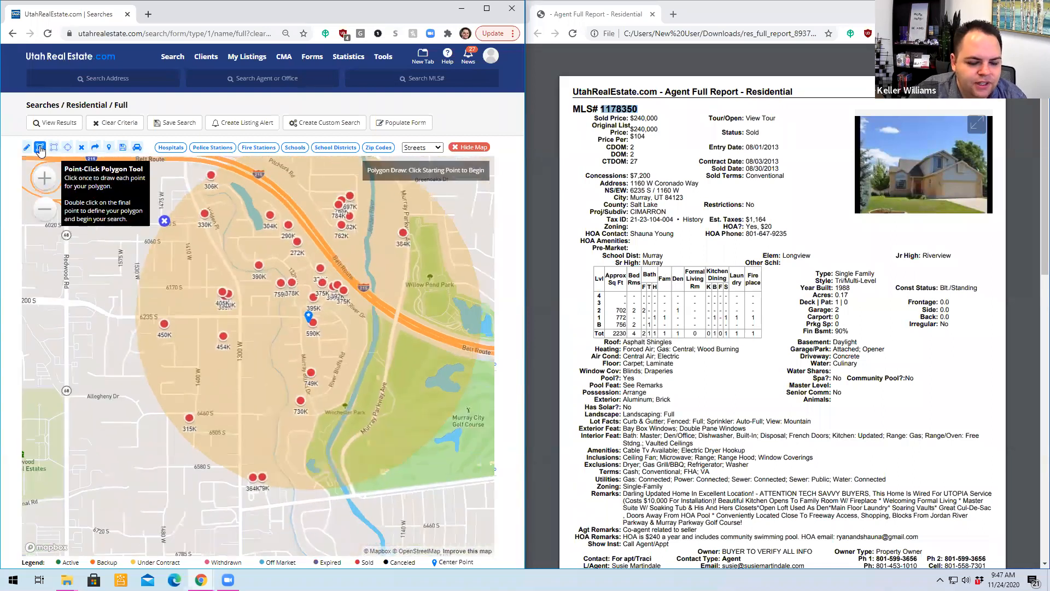
{"action": "left_click", "coordinate": [80, 148]}
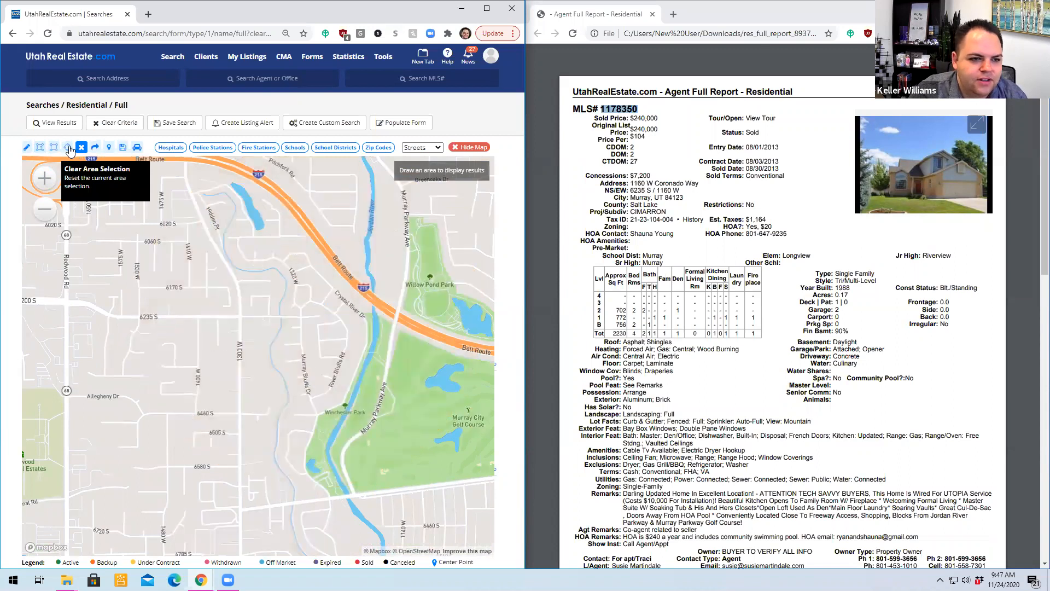
{"action": "left_click", "coordinate": [40, 147]}
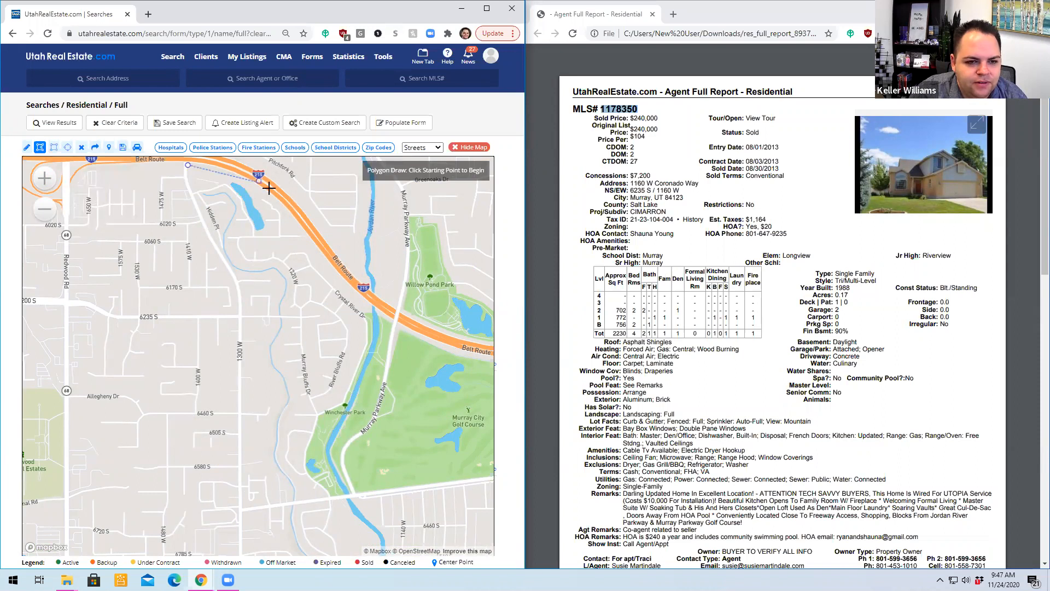
{"action": "left_click", "coordinate": [188, 164]}
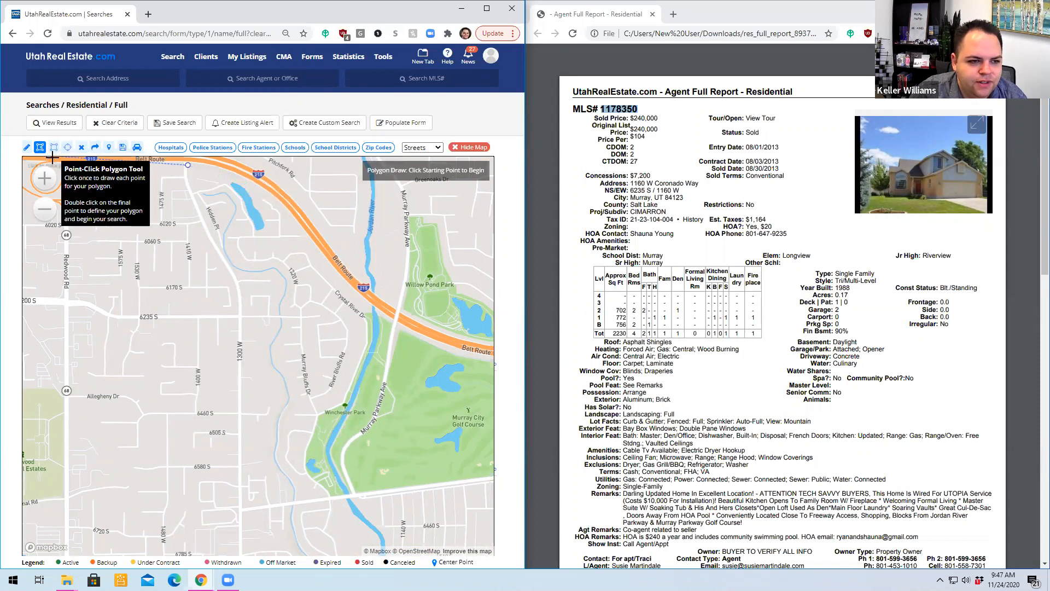
{"action": "left_click", "coordinate": [292, 201]}
{"action": "left_click", "coordinate": [349, 278]}
{"action": "left_click", "coordinate": [393, 319]}
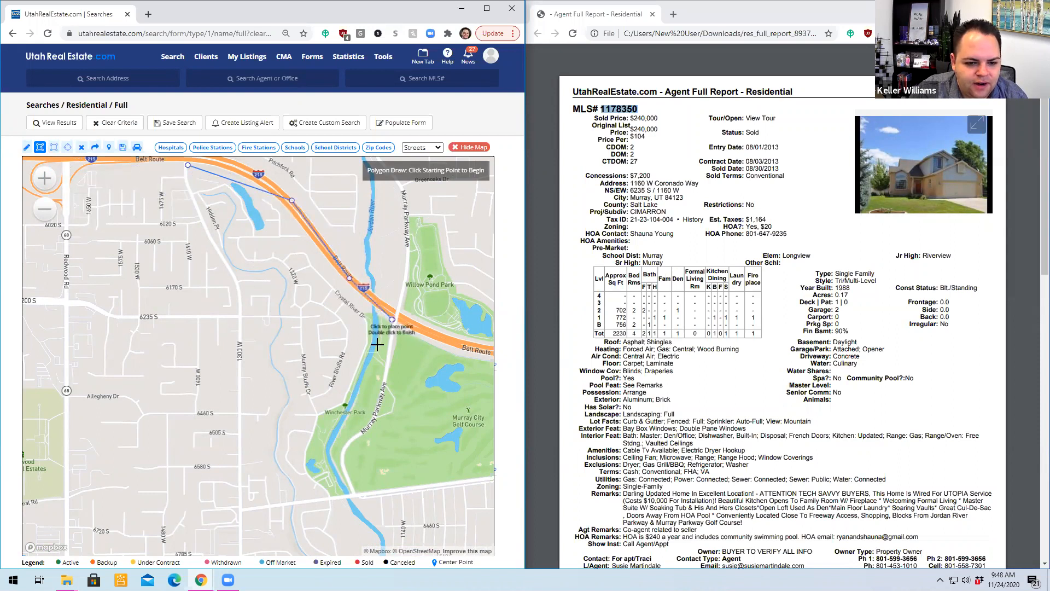
{"action": "left_click", "coordinate": [328, 455]}
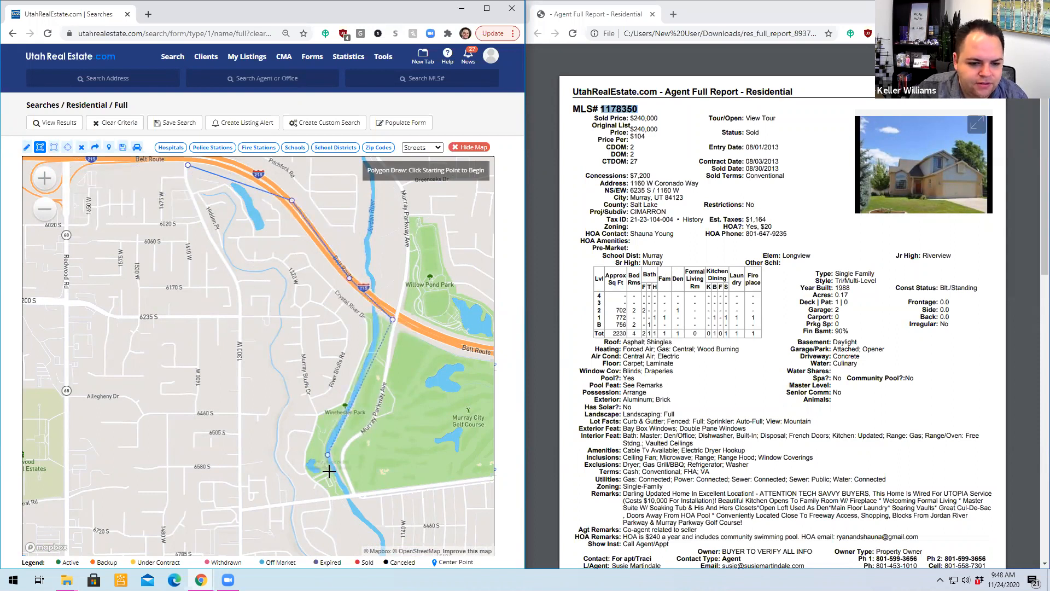
{"action": "left_click", "coordinate": [339, 435]}
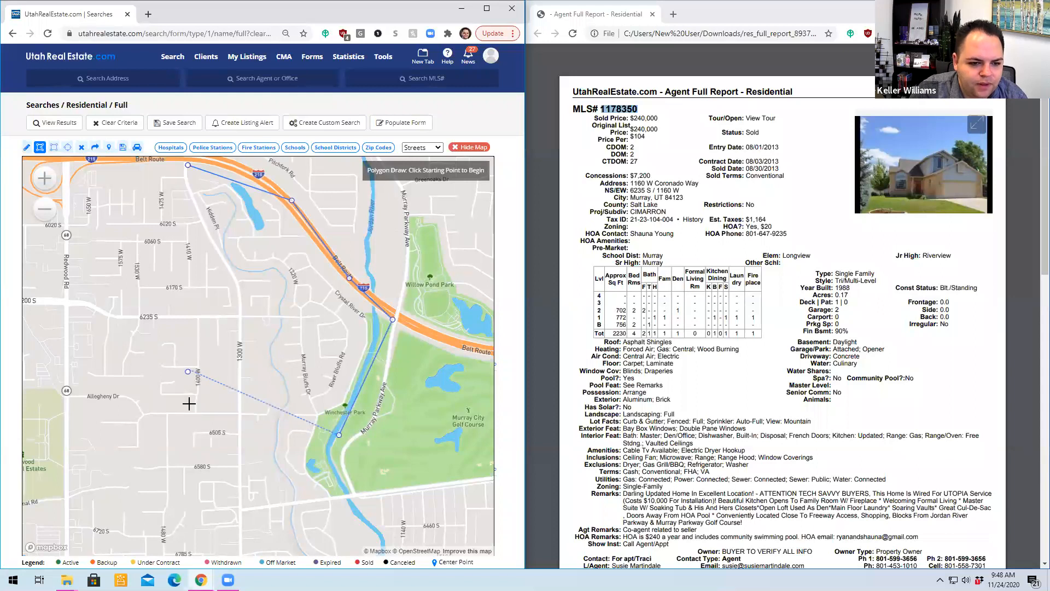
{"action": "left_click", "coordinate": [237, 417]}
{"action": "left_click", "coordinate": [240, 315]}
{"action": "left_click", "coordinate": [187, 166]}
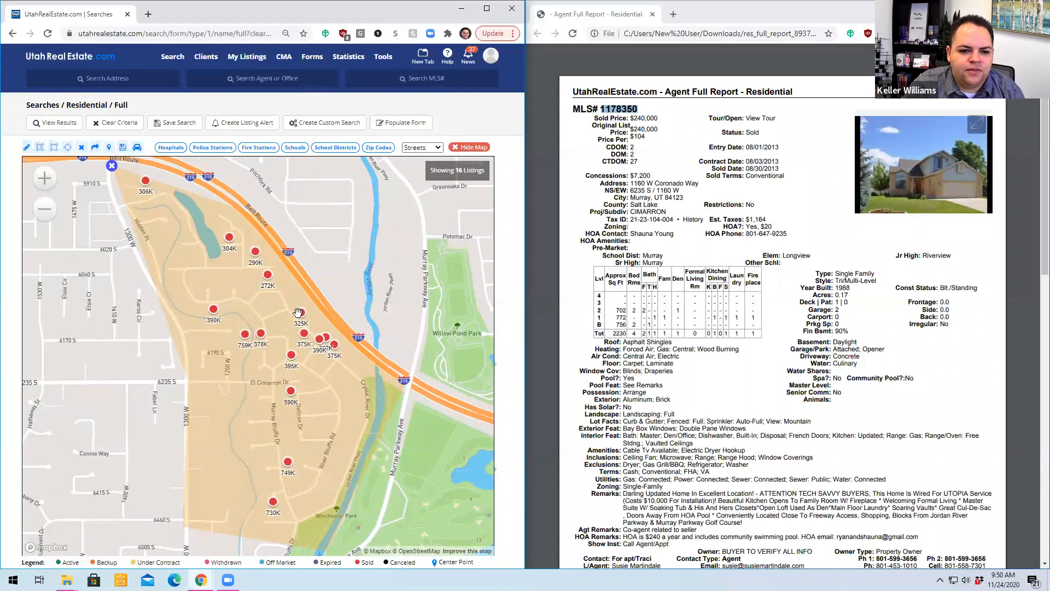
- Close the map and limit the search criteria to a garage capacity of 2 to 2
{"action": "left_click", "coordinate": [470, 145]}
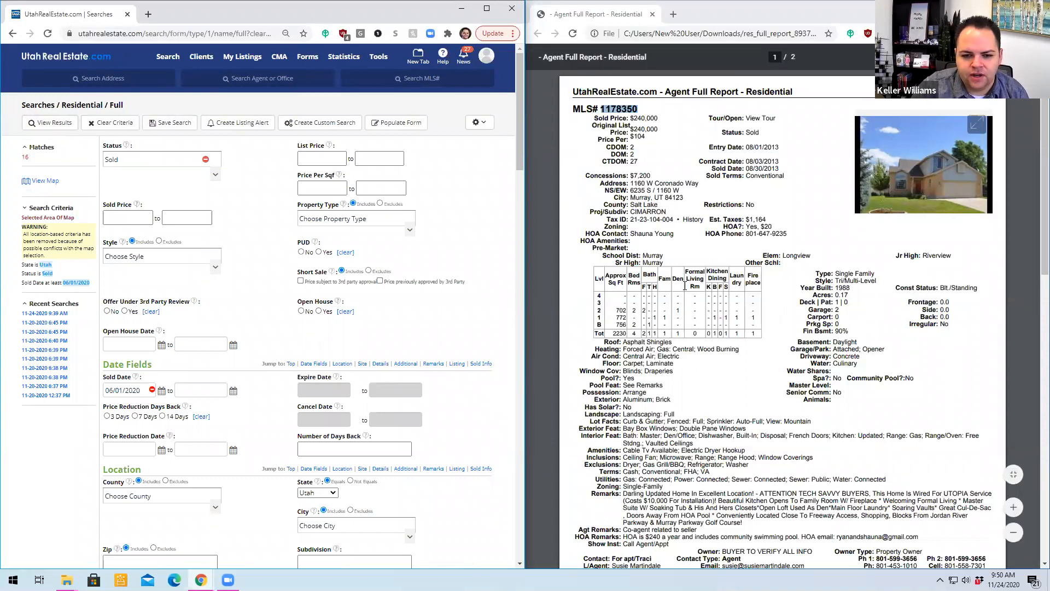
{"action": "scroll", "coordinate": [367, 323], "scroll_direction": "down", "scroll_amount": 5}
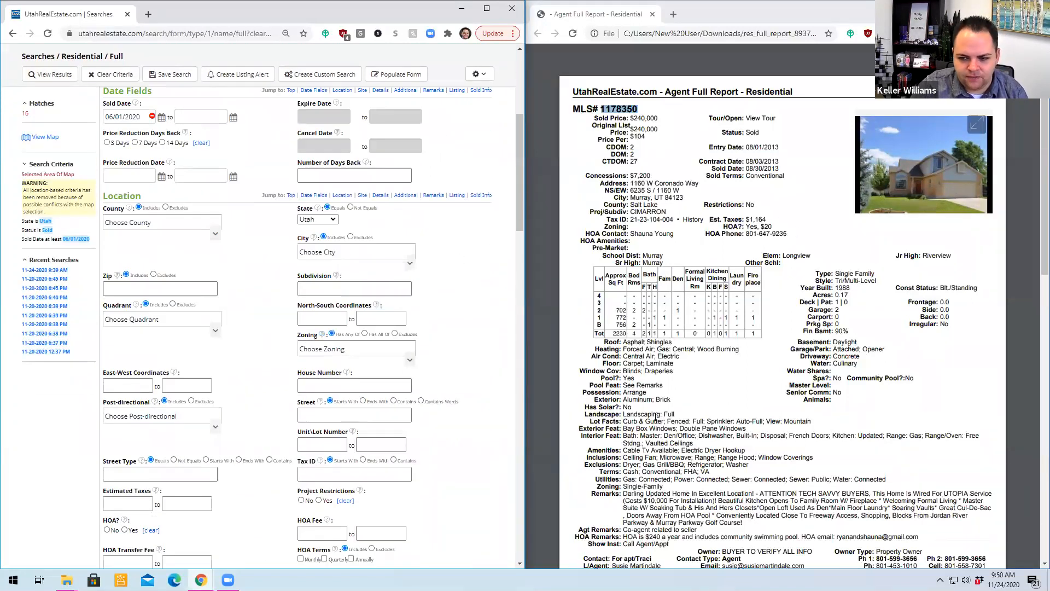
{"action": "scroll", "coordinate": [194, 405], "scroll_direction": "down", "scroll_amount": 5}
{"action": "scroll", "coordinate": [188, 381], "scroll_direction": "down", "scroll_amount": 5}
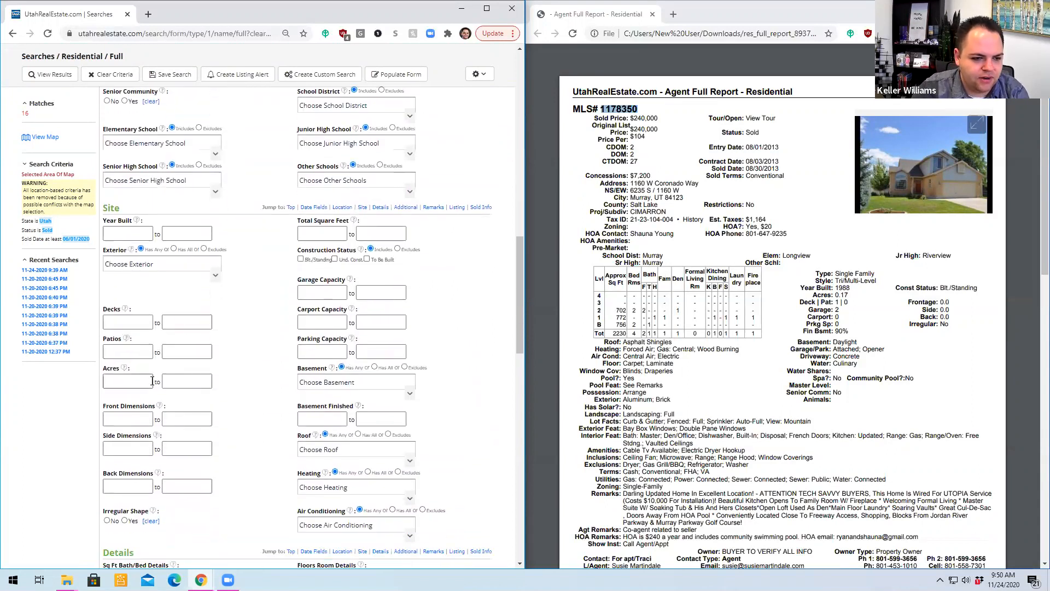
{"action": "scroll", "coordinate": [151, 432], "scroll_direction": "down", "scroll_amount": 3}
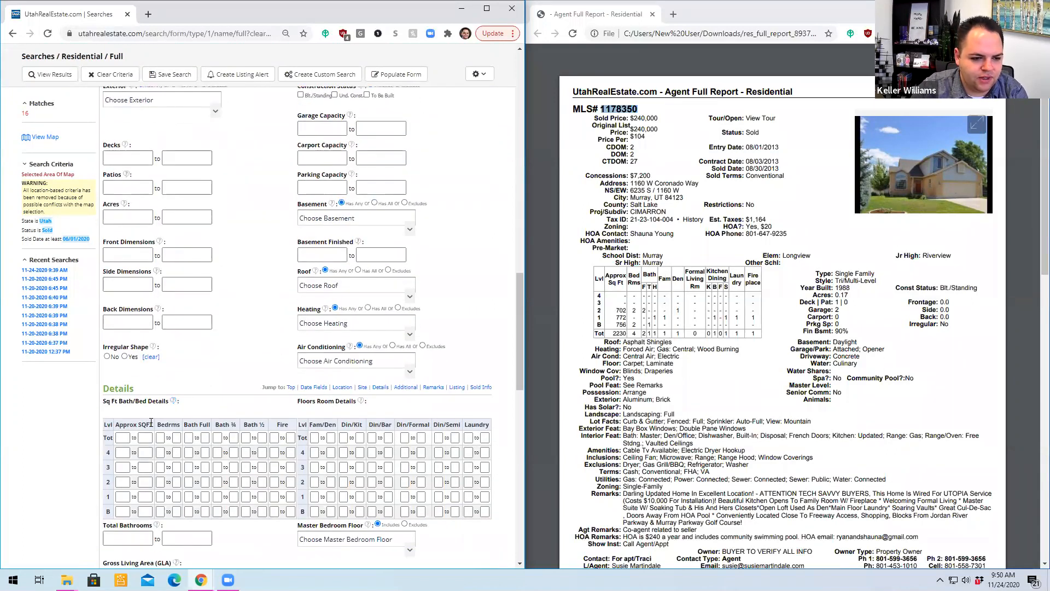
{"action": "scroll", "coordinate": [151, 421], "scroll_direction": "down", "scroll_amount": 3}
{"action": "scroll", "coordinate": [151, 418], "scroll_direction": "up", "scroll_amount": 3}
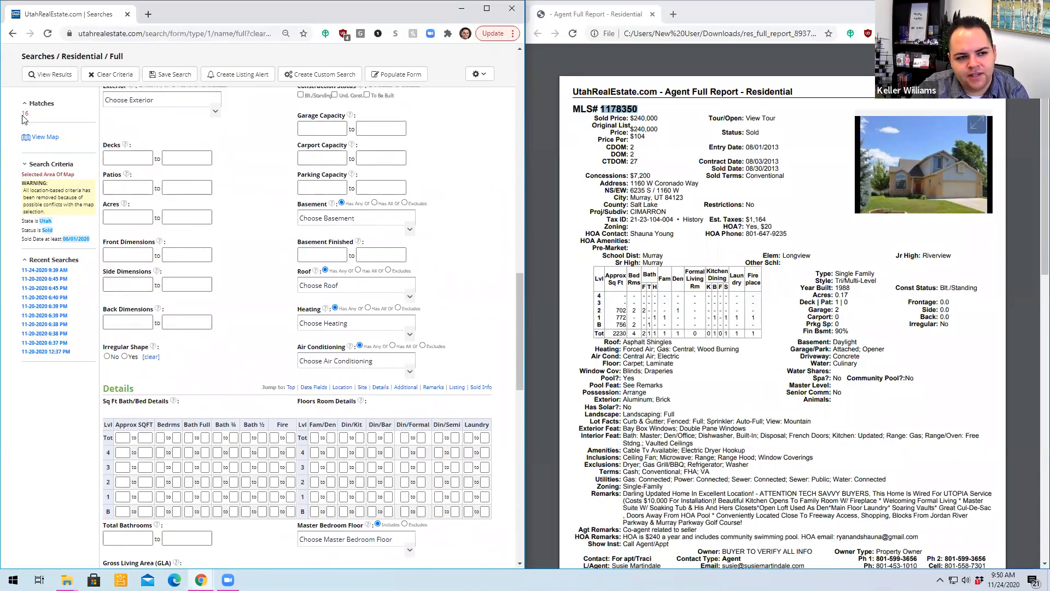
{"action": "left_click", "coordinate": [299, 128]}
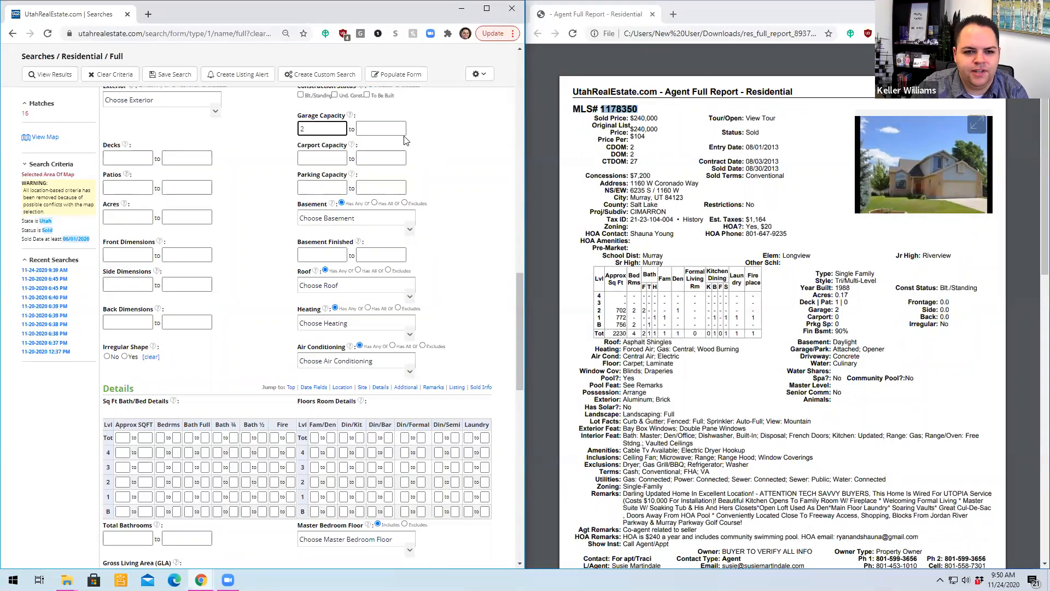
{"action": "left_click", "coordinate": [447, 132]}
{"action": "left_click", "coordinate": [403, 128]}
{"action": "type", "text": "2"}
{"action": "left_click", "coordinate": [425, 136]}
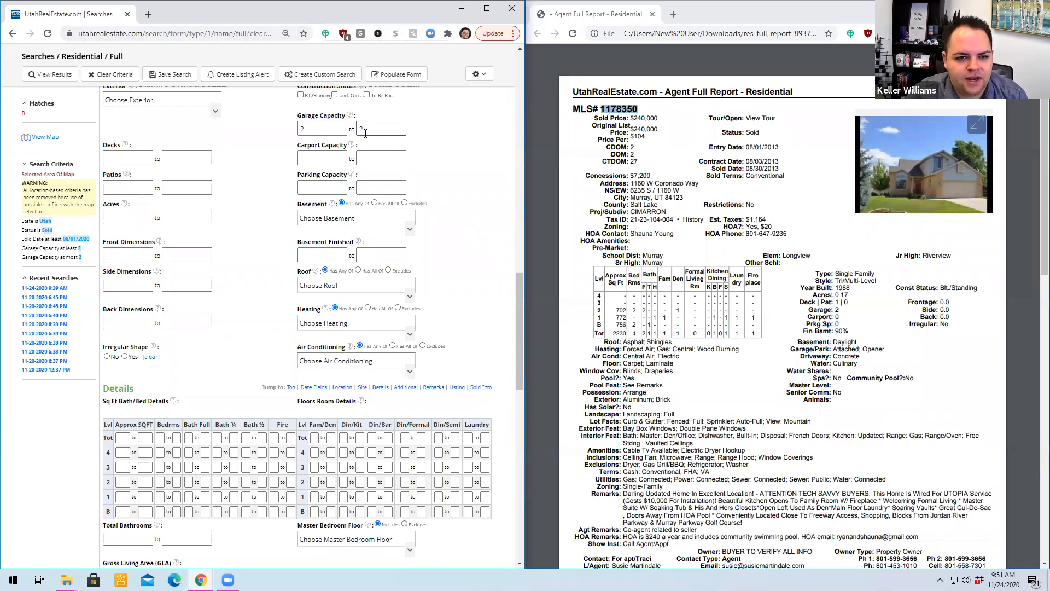
- View the search results and sort the listings by square footage in ascending order
{"action": "scroll", "coordinate": [222, 186], "scroll_direction": "up", "scroll_amount": 5}
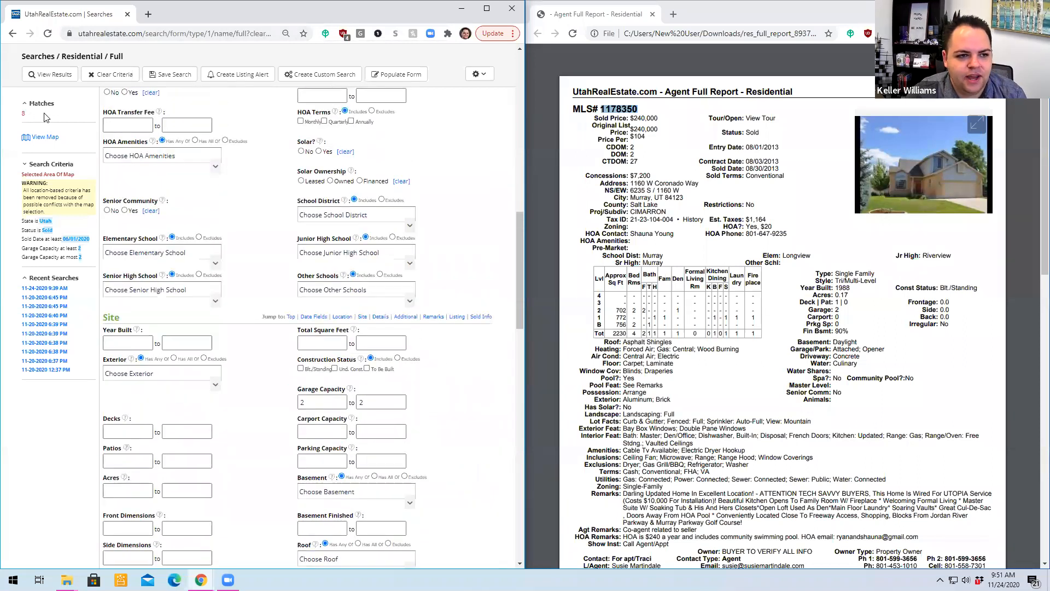
{"action": "scroll", "coordinate": [45, 118], "scroll_direction": "up", "scroll_amount": 1}
{"action": "left_click", "coordinate": [50, 76]}
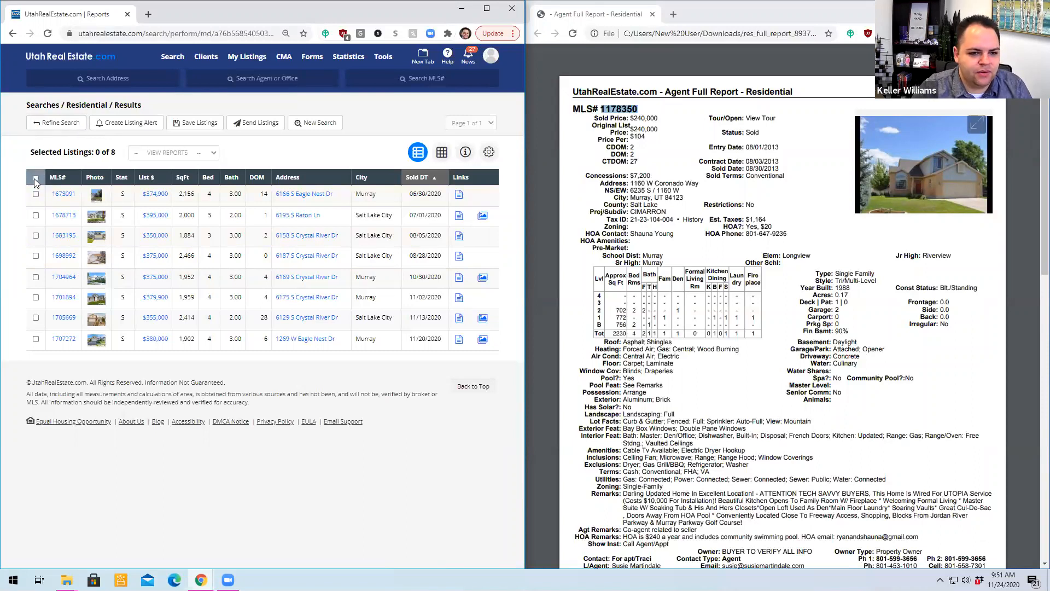
{"action": "left_click", "coordinate": [187, 181]}
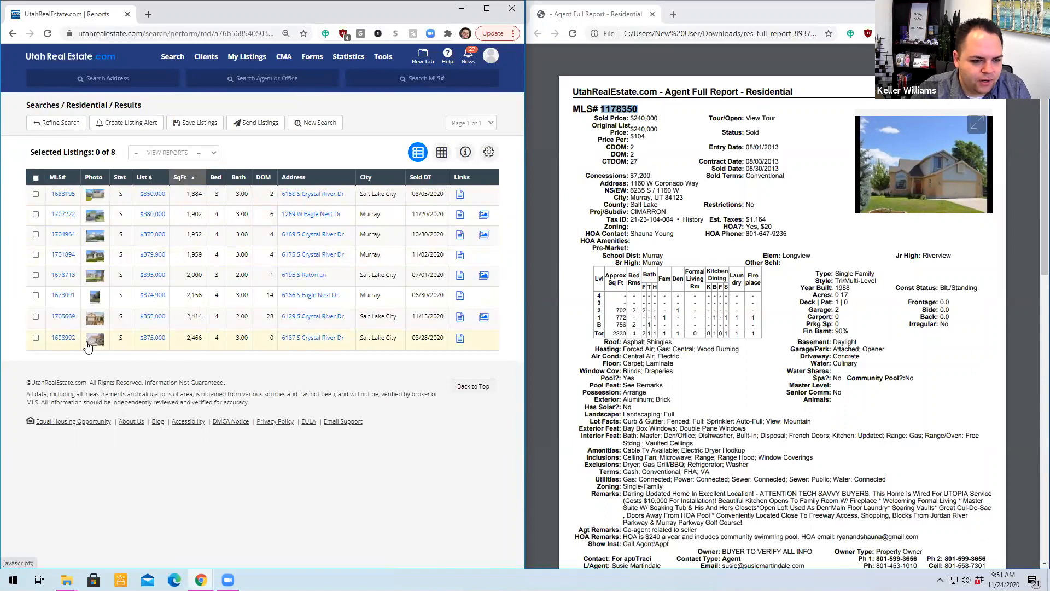
- Preview the listing photos in the results for similarity to the subject home, and return to the form to refine the search
{"action": "mouse_move", "coordinate": [88, 346]}
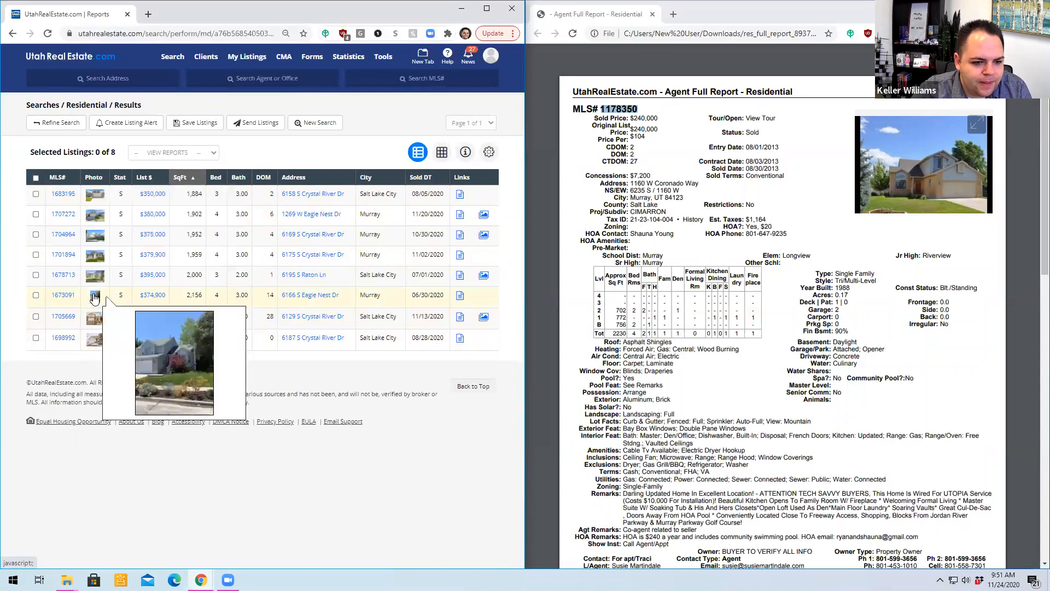
{"action": "mouse_move", "coordinate": [98, 282]}
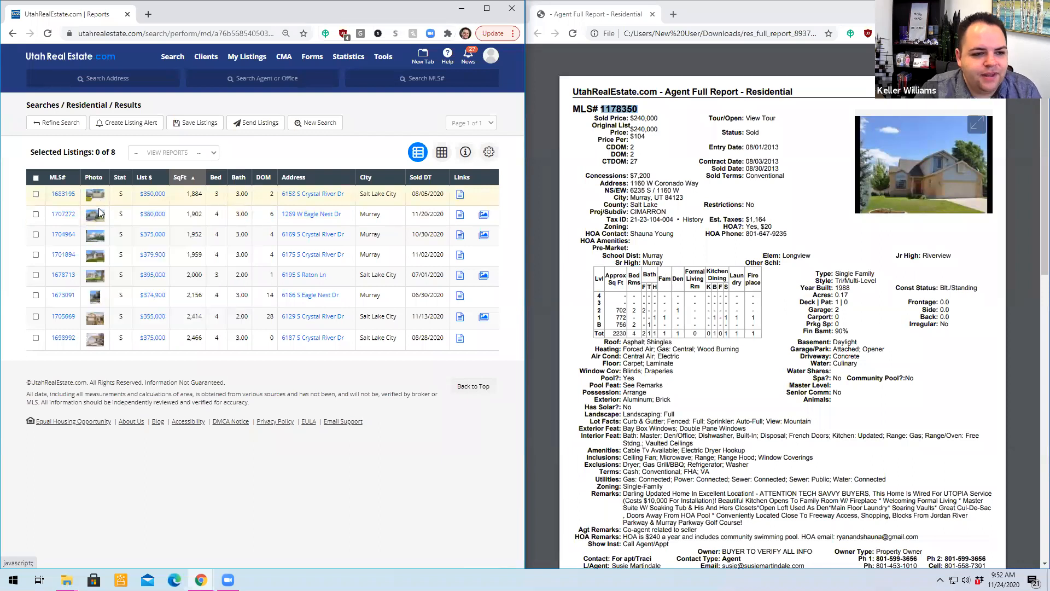
{"action": "mouse_move", "coordinate": [99, 221]}
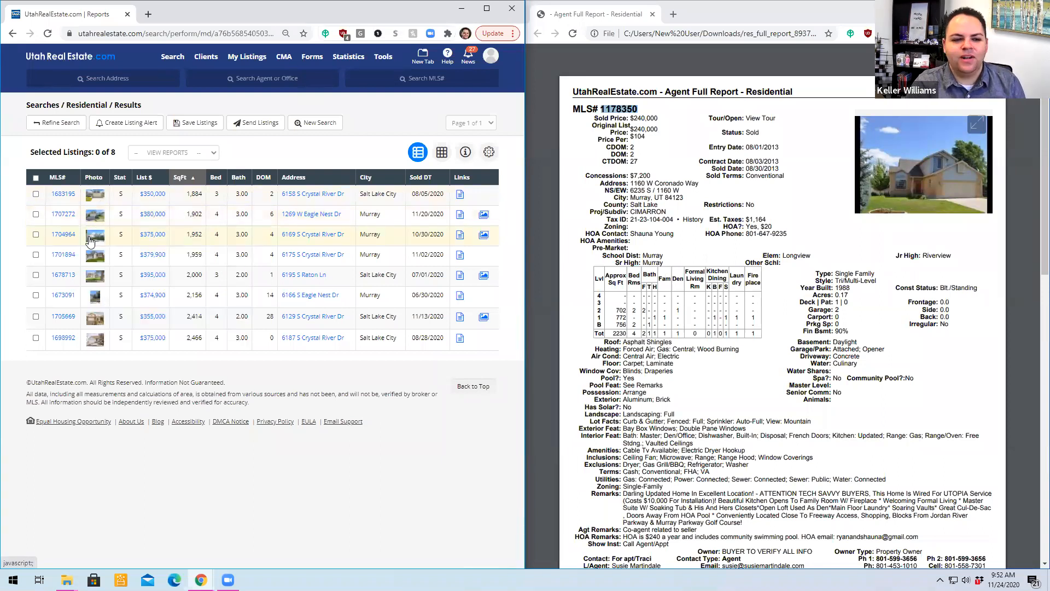
{"action": "mouse_move", "coordinate": [91, 240]}
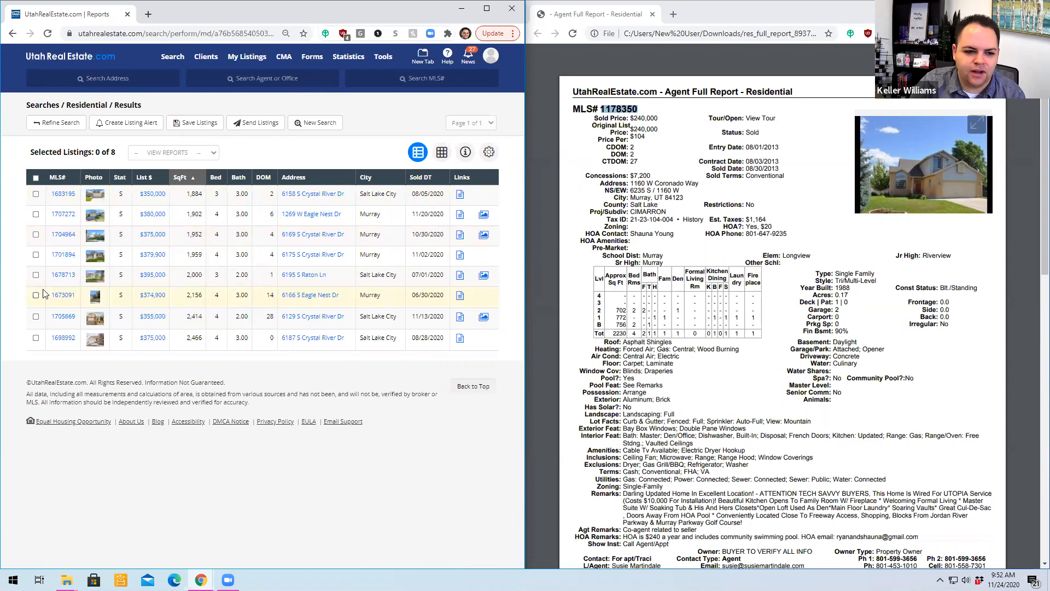
{"action": "left_click", "coordinate": [59, 128]}
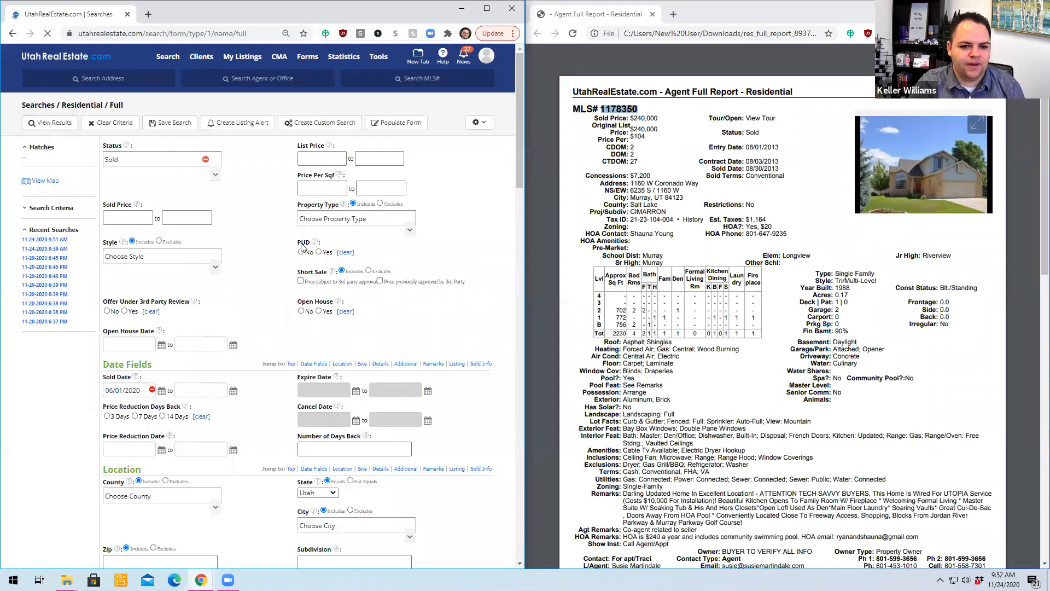
- Try limiting the property type to Single Family, and clear that filter again
{"action": "left_click", "coordinate": [366, 219]}
{"action": "left_click", "coordinate": [322, 247]}
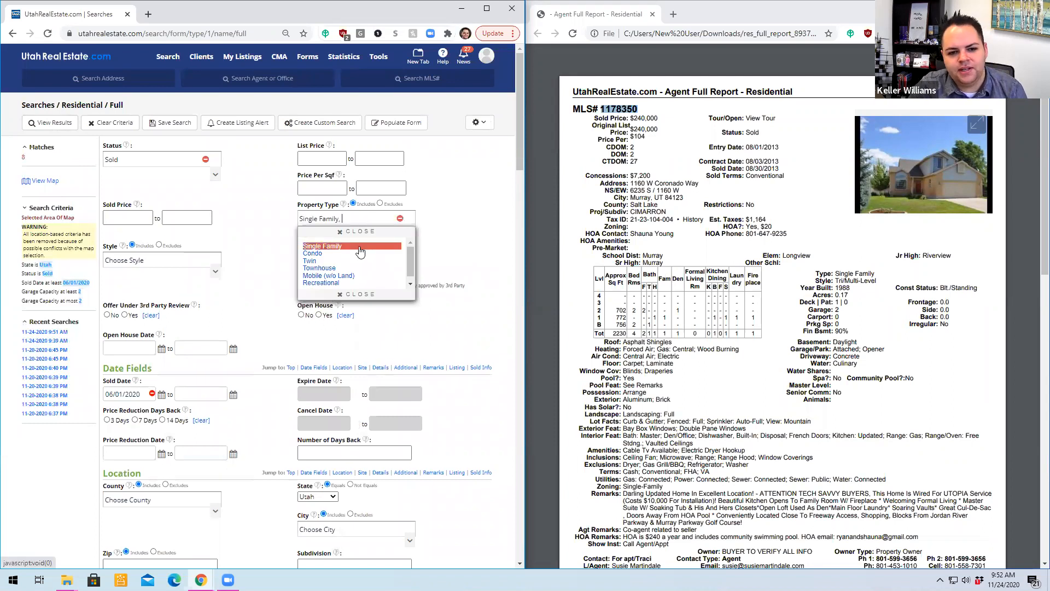
{"action": "left_click", "coordinate": [257, 243]}
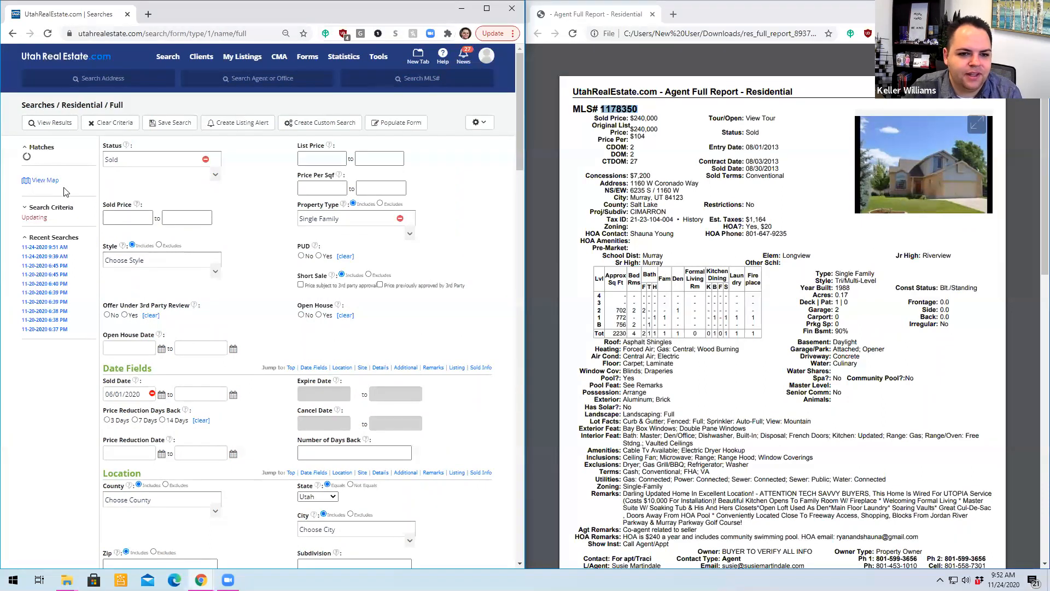
{"action": "left_click", "coordinate": [401, 219]}
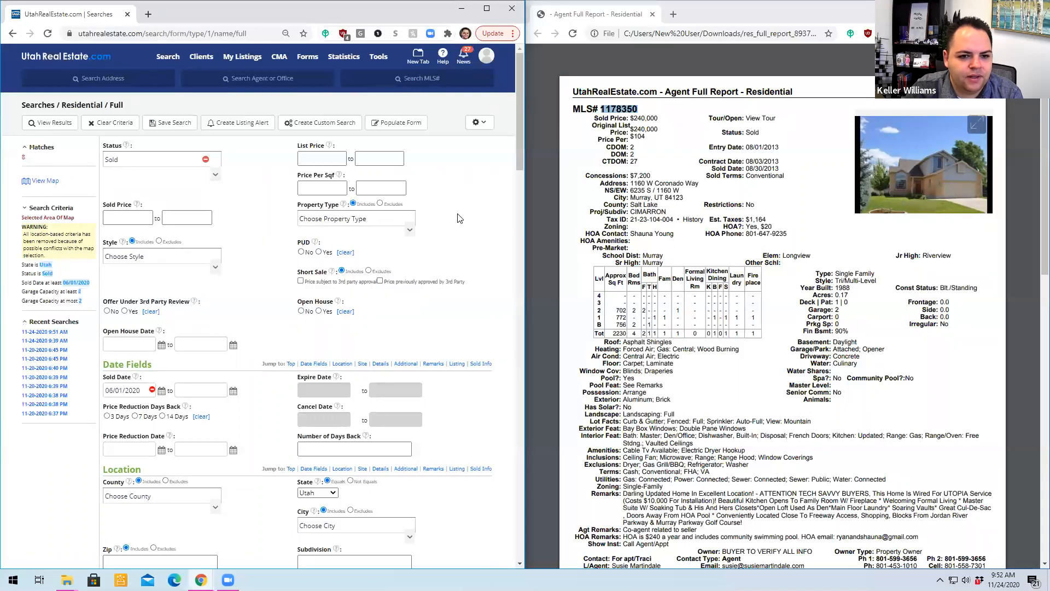
- Limit the search to the 2-Story and Tri/Multi-Level styles, and view the matching listings
{"action": "left_click", "coordinate": [165, 261]}
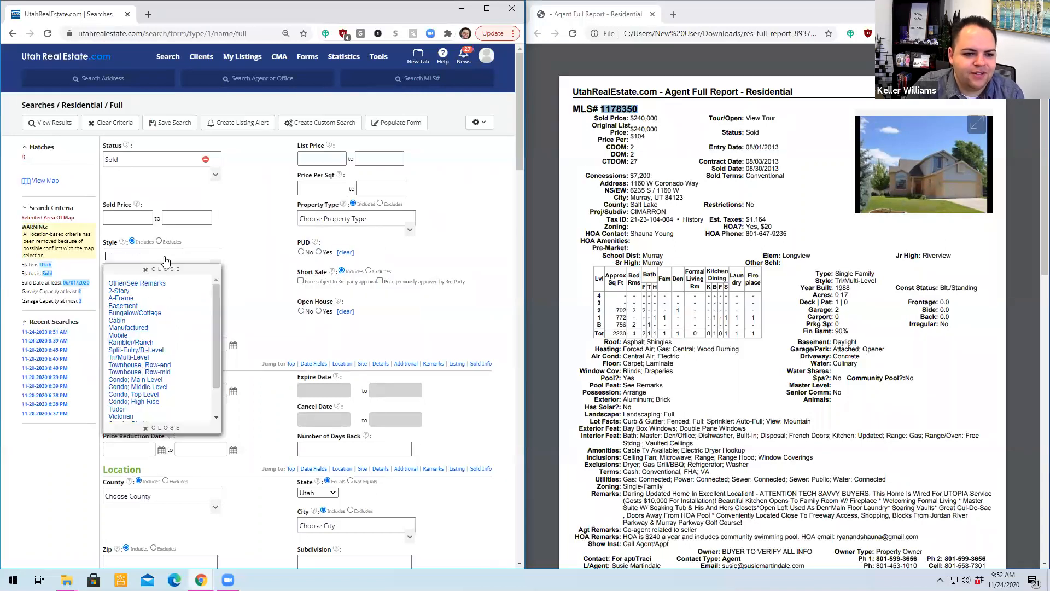
{"action": "left_click", "coordinate": [168, 294]}
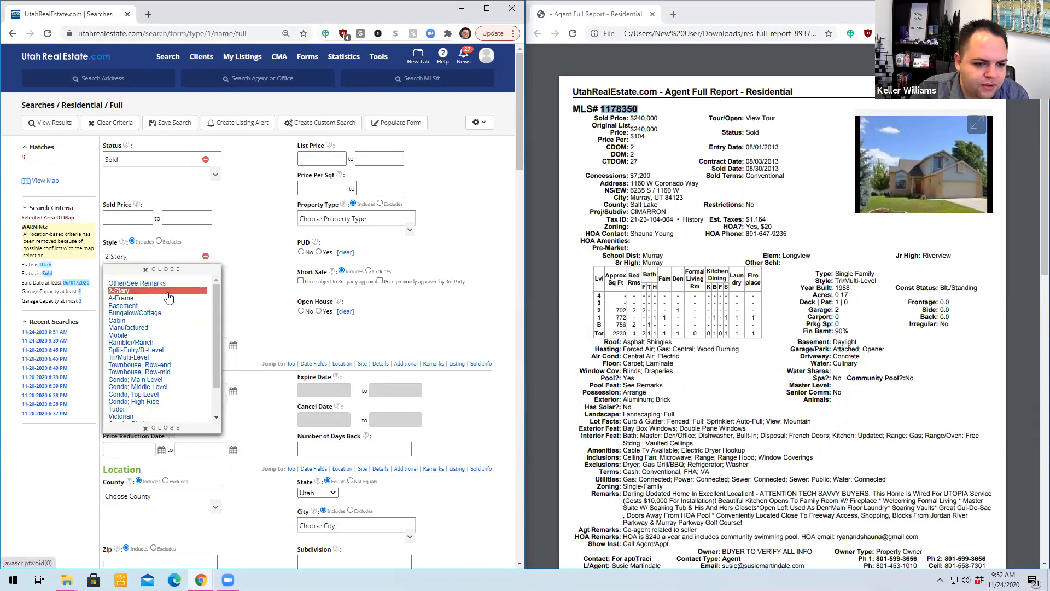
{"action": "left_click", "coordinate": [196, 357]}
{"action": "left_click", "coordinate": [38, 488]}
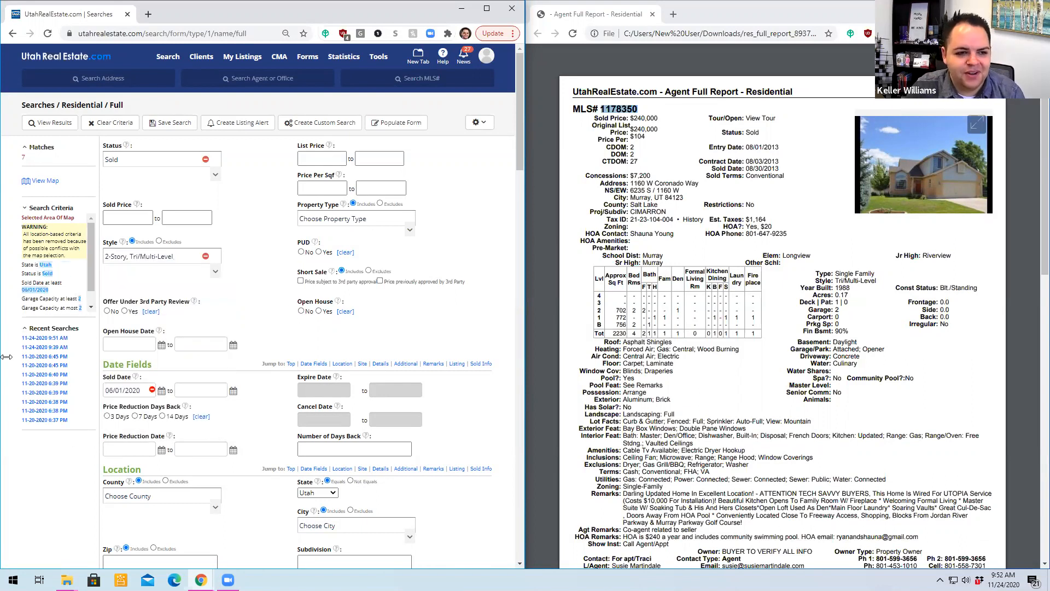
{"action": "left_click", "coordinate": [51, 126]}
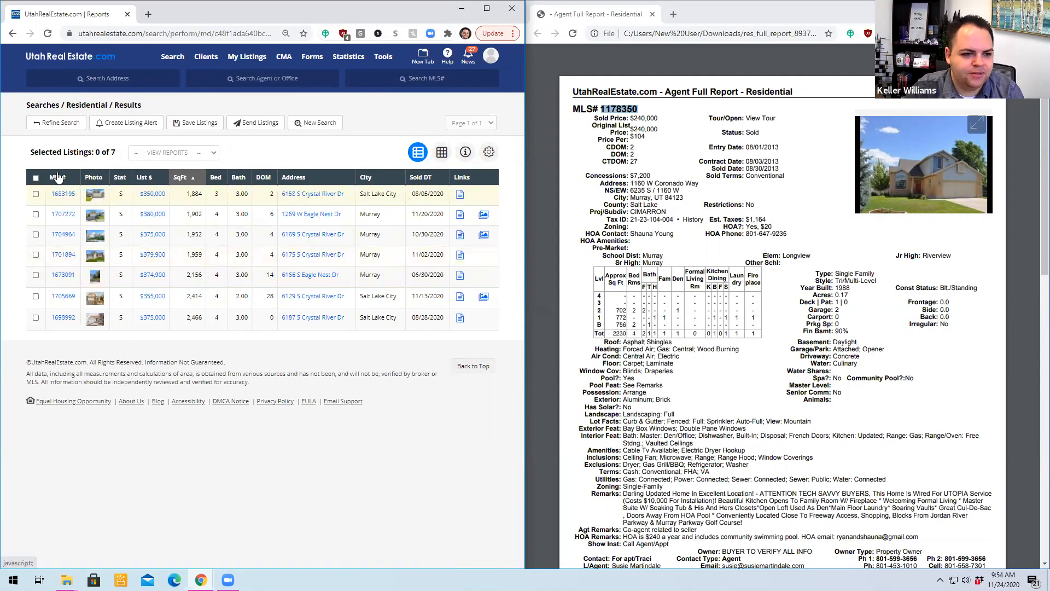
- Select every listing except the three-bedroom 1,884 sq ft home, and open the selection as a Brief Report
{"action": "left_click", "coordinate": [35, 177]}
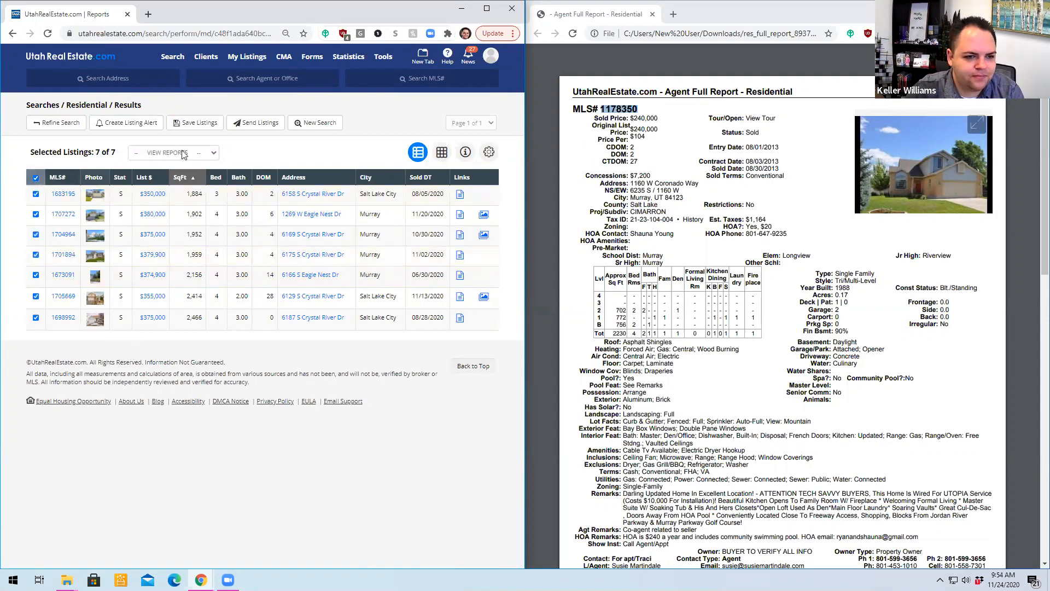
{"action": "left_click", "coordinate": [211, 153]}
{"action": "left_click", "coordinate": [364, 156]}
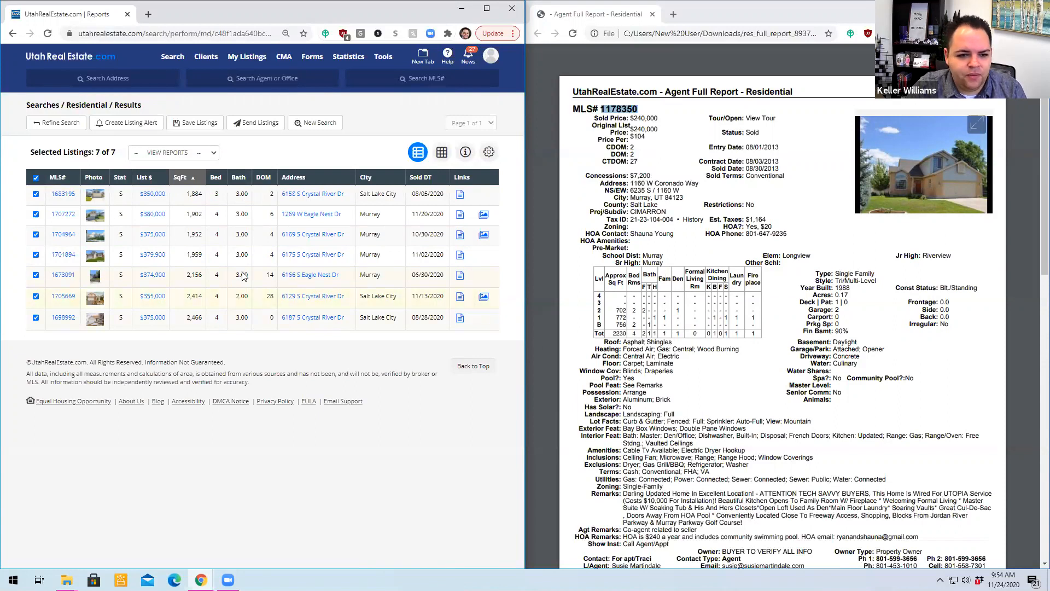
{"action": "left_click", "coordinate": [36, 194]}
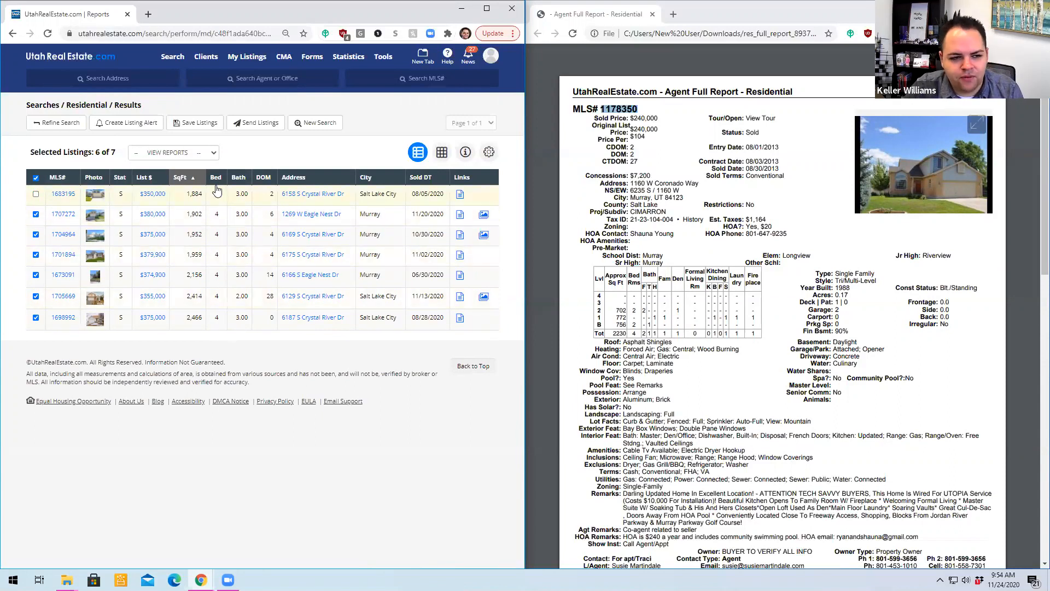
{"action": "left_click", "coordinate": [179, 157]}
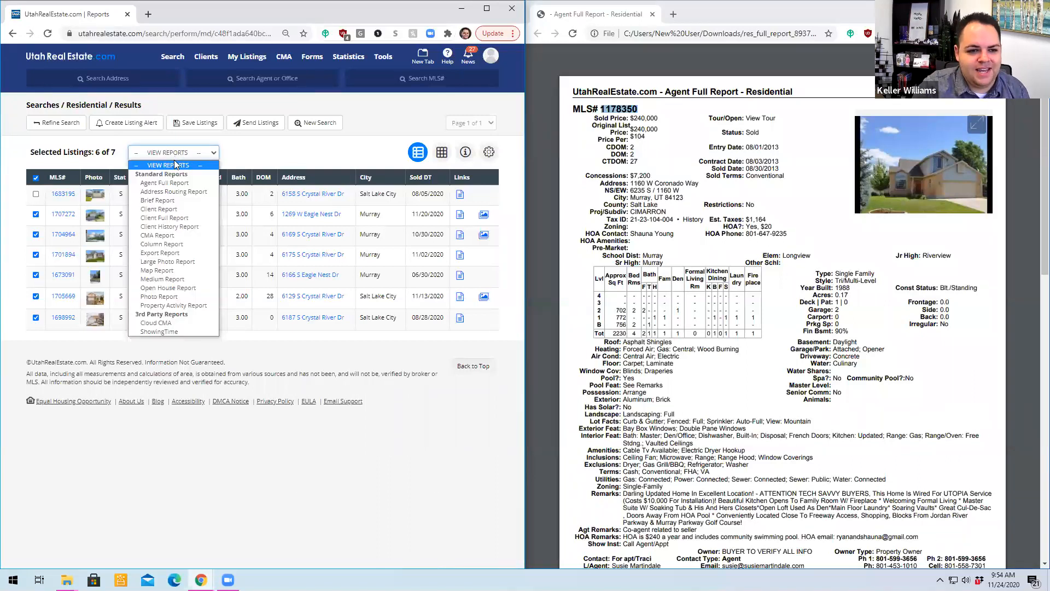
{"action": "left_click", "coordinate": [165, 201]}
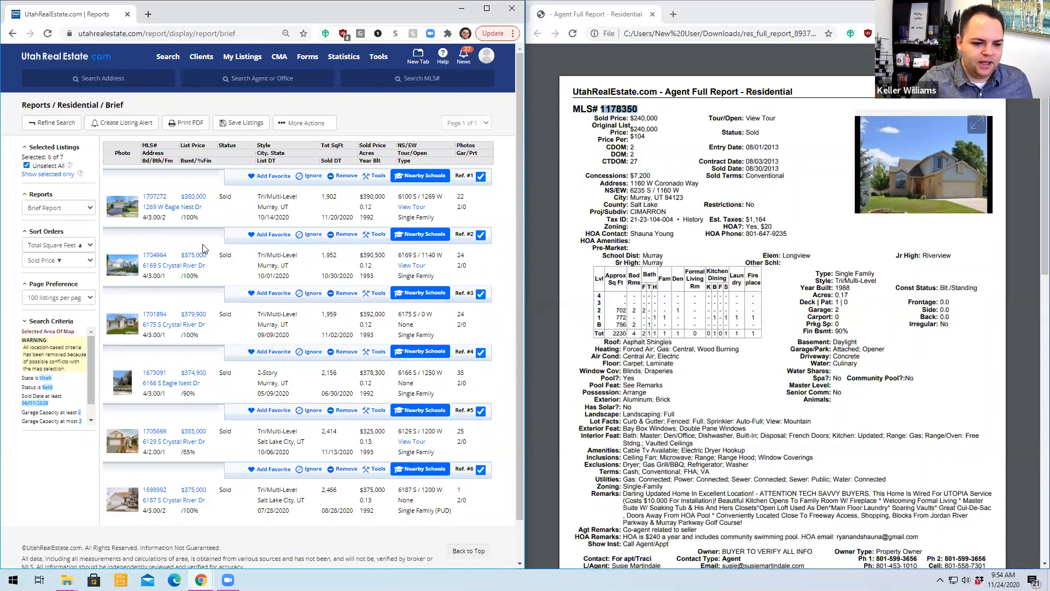
- Compare the report's homes with the subject property, and check the details and photo of the 2,466 sq ft listing
{"action": "scroll", "coordinate": [197, 255], "scroll_direction": "down", "scroll_amount": 1}
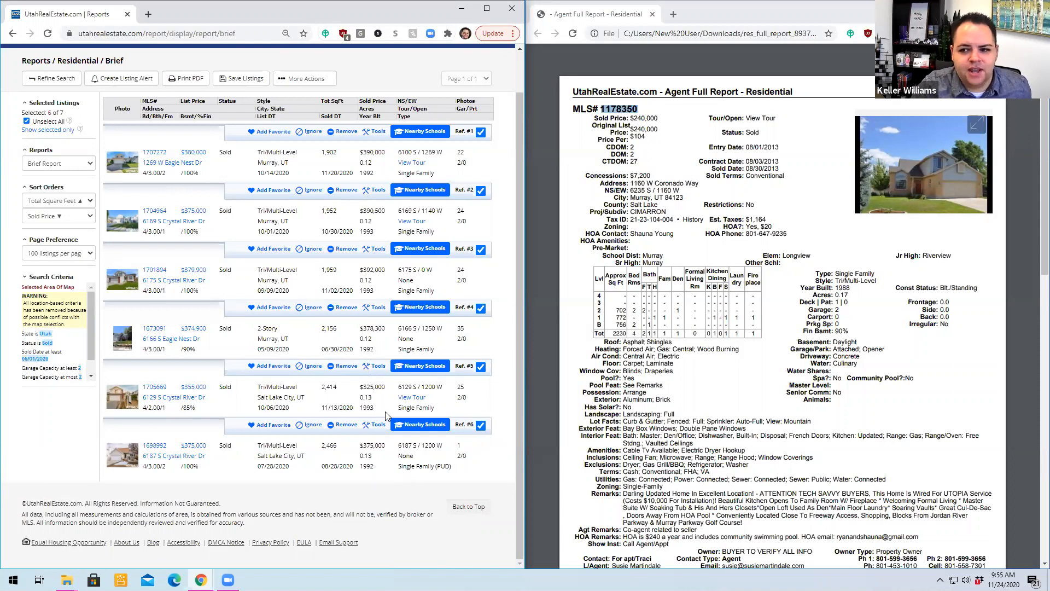
{"action": "left_click_drag", "start_coordinate": [854, 296], "coordinate": [837, 298]}
{"action": "left_click", "coordinate": [789, 328]}
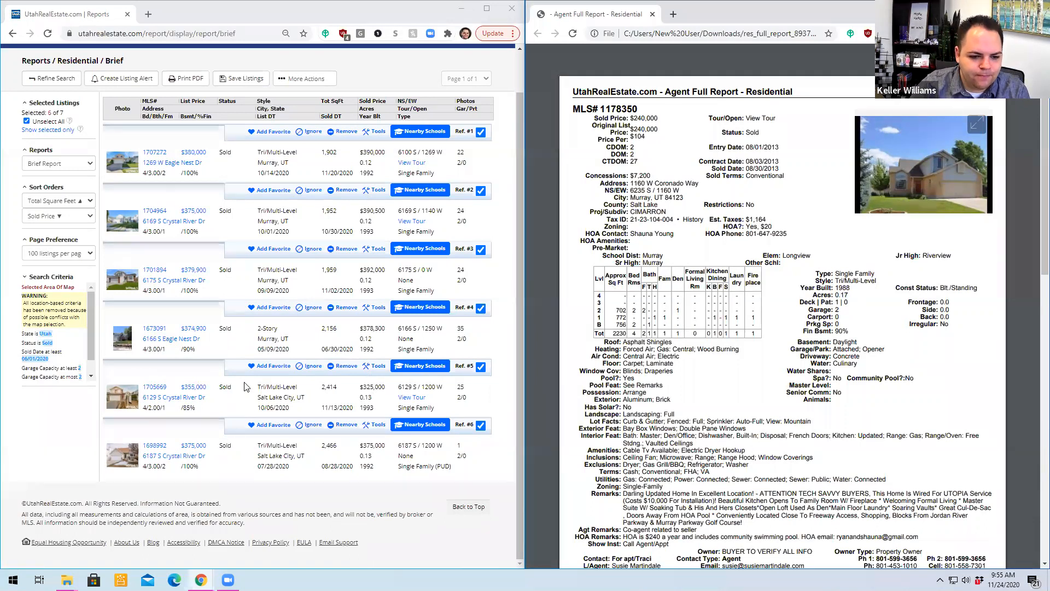
{"action": "left_click", "coordinate": [152, 448]}
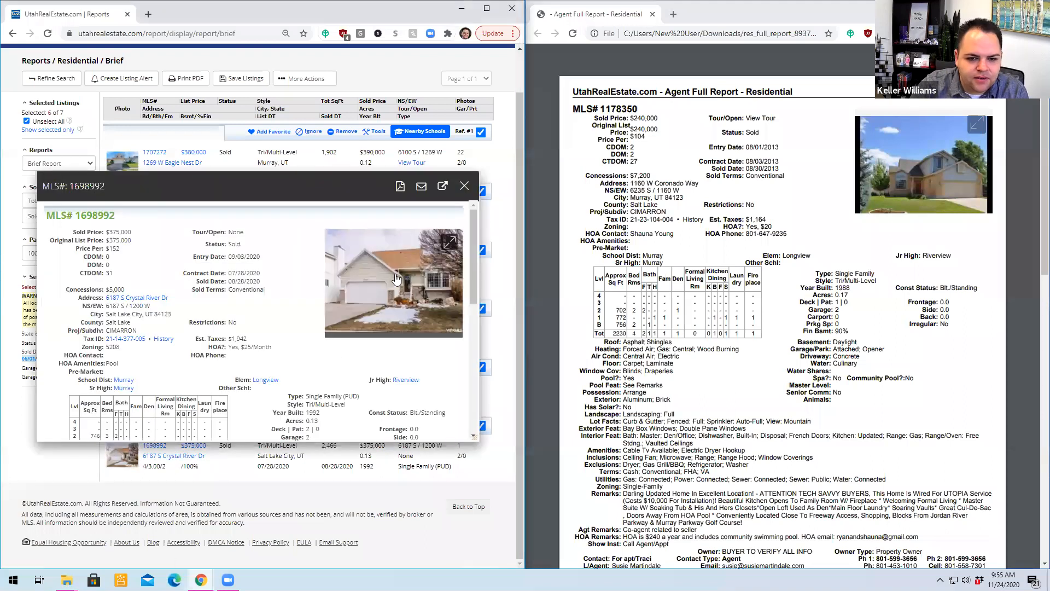
{"action": "left_click", "coordinate": [395, 273]}
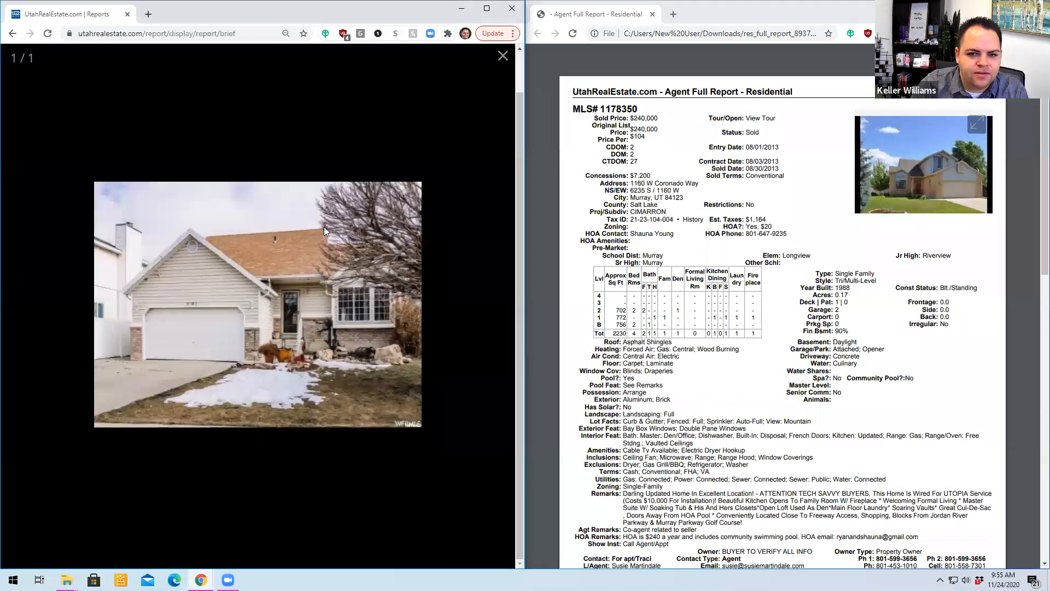
{"action": "left_click", "coordinate": [502, 55]}
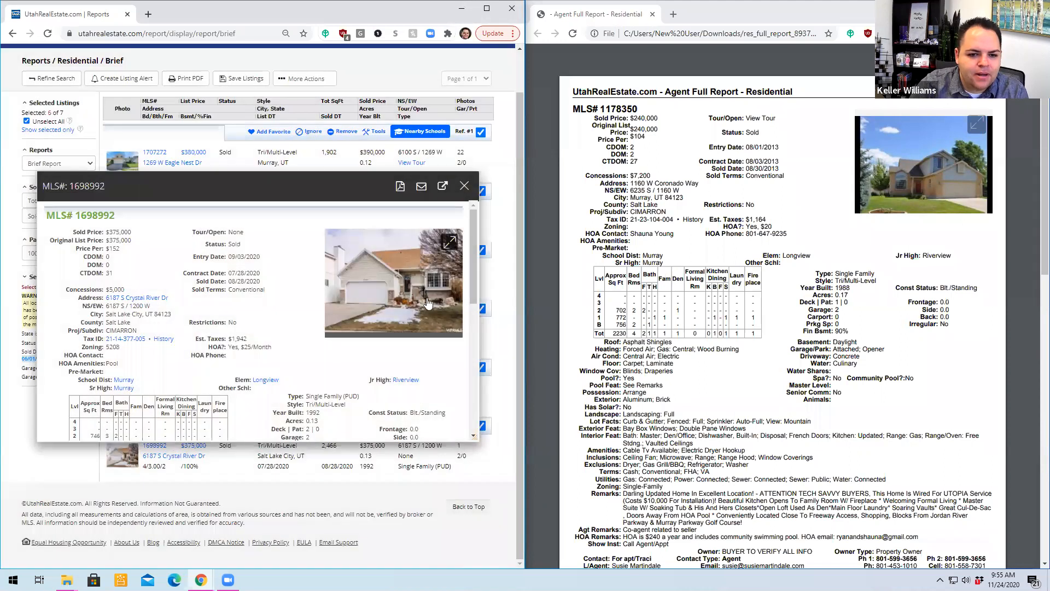
{"action": "left_click", "coordinate": [464, 186]}
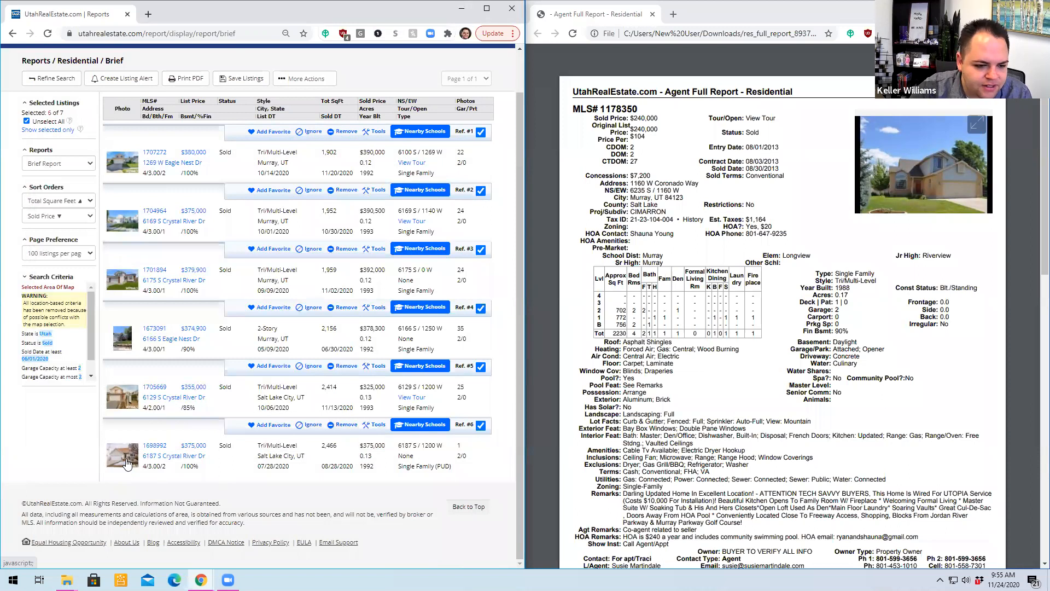
{"action": "mouse_move", "coordinate": [126, 463]}
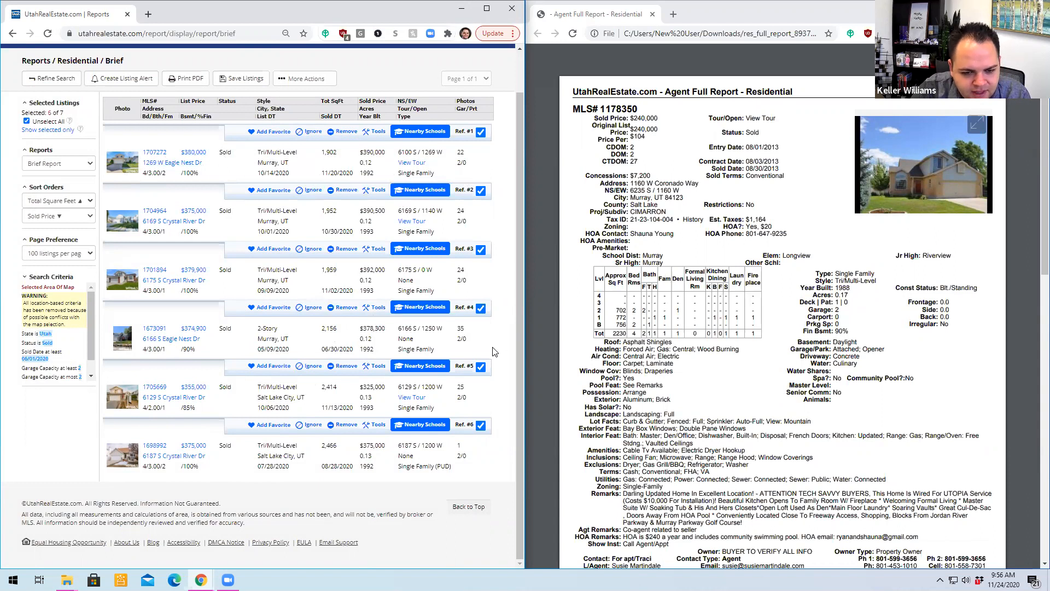
- Sort the Brief Report by sold date in descending order
{"action": "left_click", "coordinate": [851, 288]}
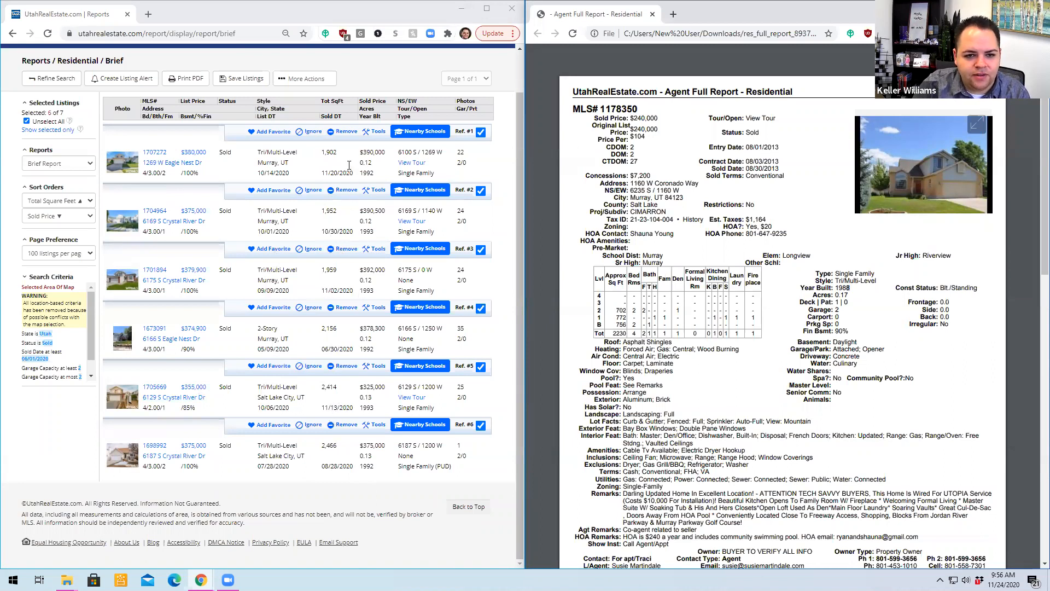
{"action": "left_click", "coordinate": [66, 203]}
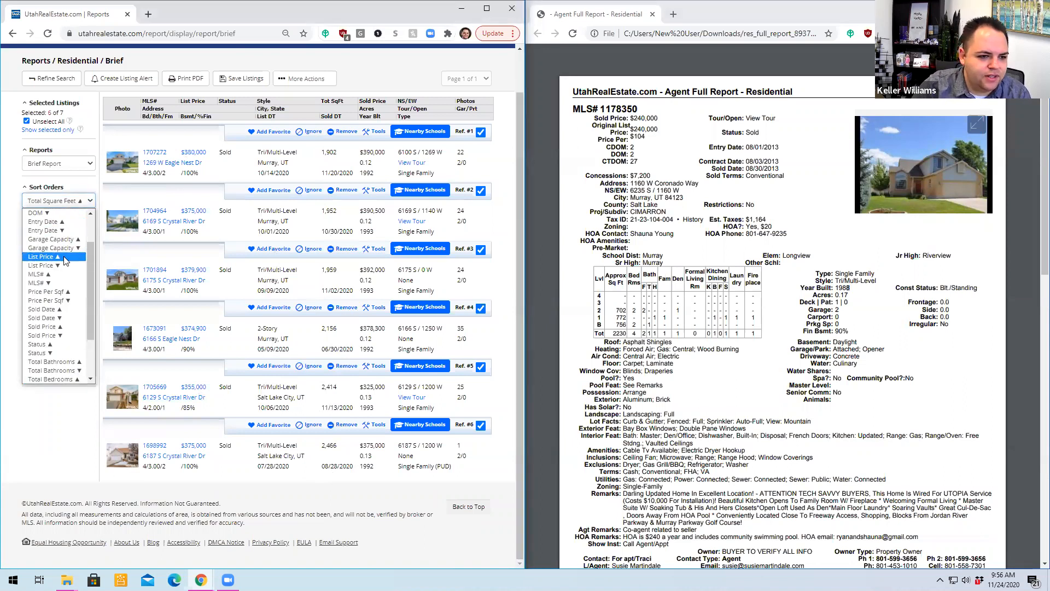
{"action": "left_click", "coordinate": [60, 321]}
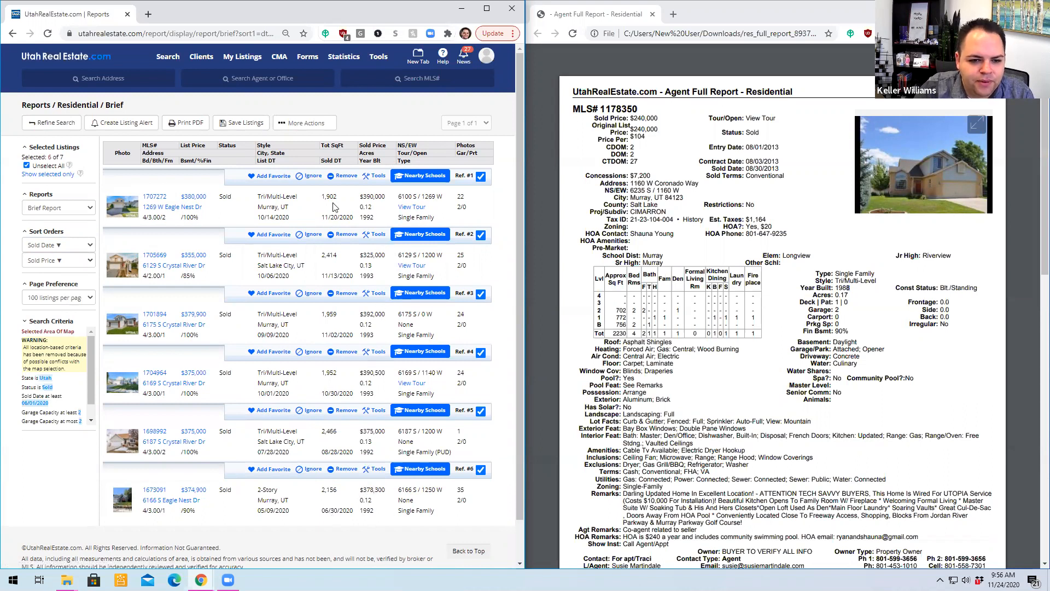
- Open the 2,414 sq ft listing, browse its exterior and interior photos, and review its property details
{"action": "left_click", "coordinate": [156, 255]}
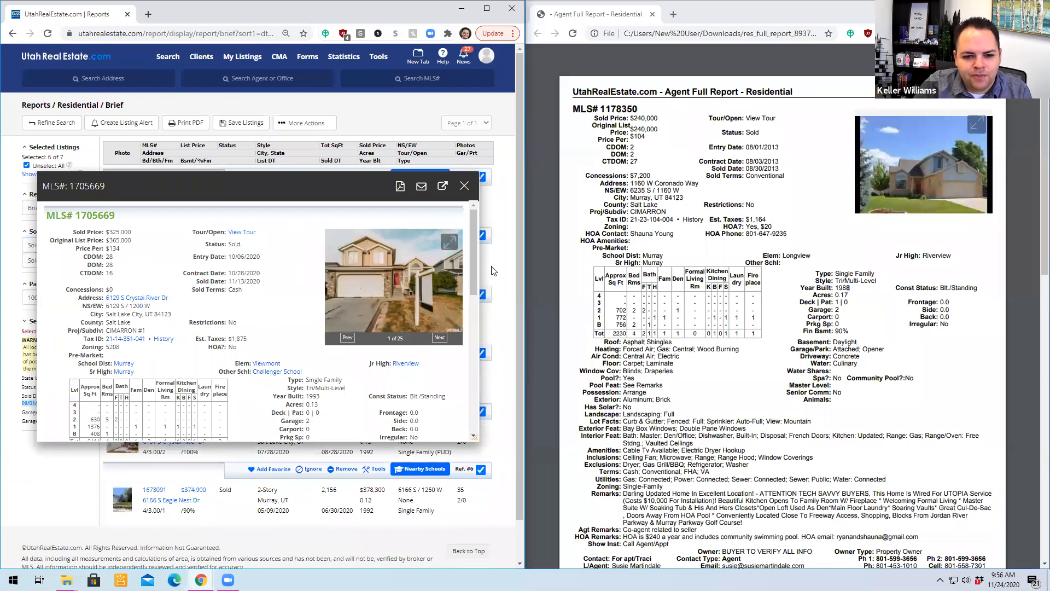
{"action": "left_click", "coordinate": [401, 275]}
{"action": "left_click", "coordinate": [484, 315]}
{"action": "left_click", "coordinate": [485, 316]}
{"action": "left_click", "coordinate": [486, 315]}
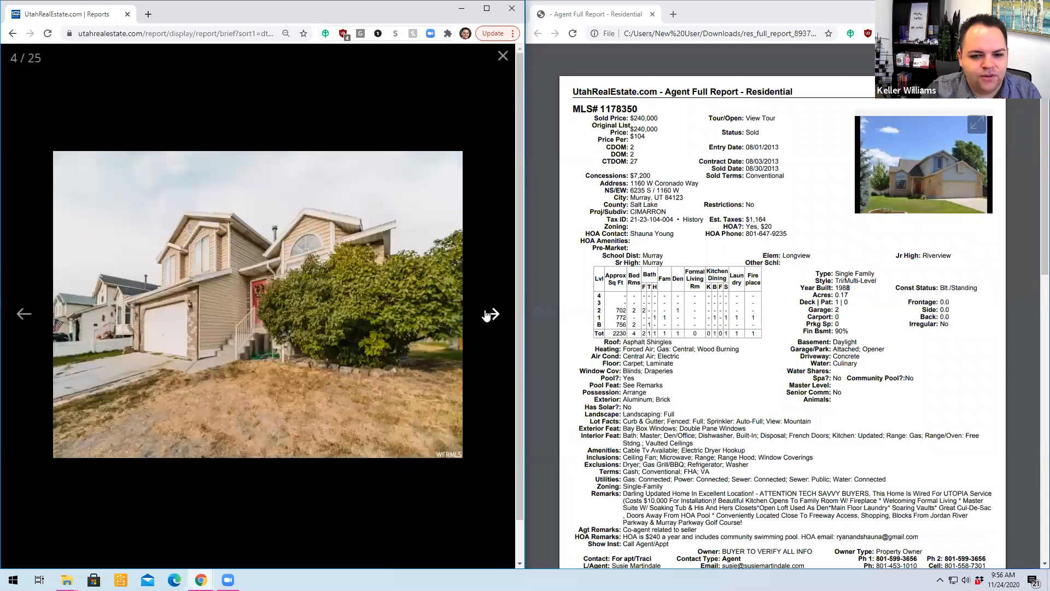
{"action": "left_click", "coordinate": [486, 315]}
{"action": "left_click", "coordinate": [486, 315]}
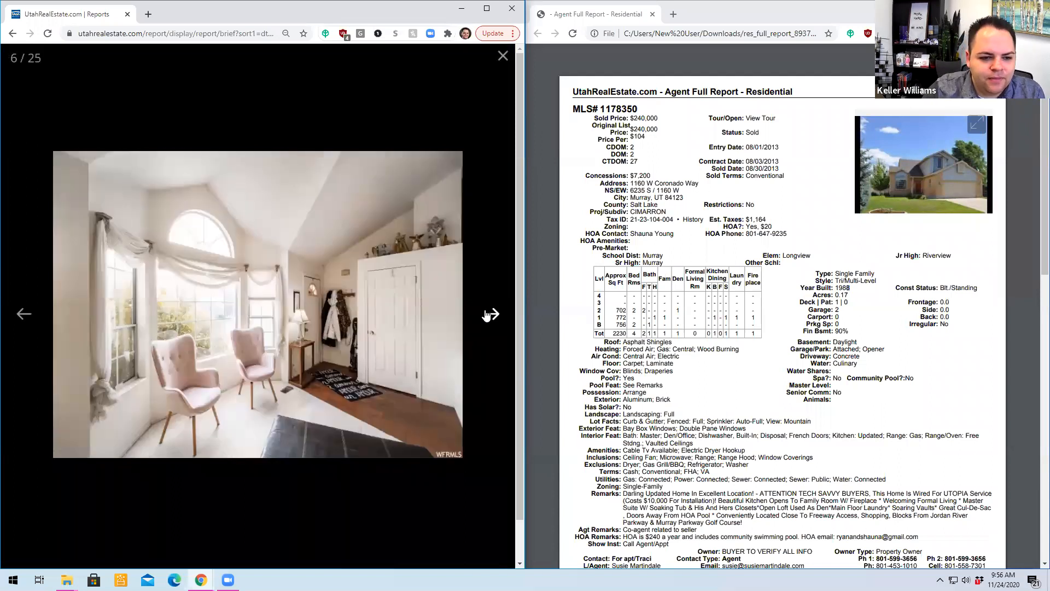
{"action": "left_click", "coordinate": [485, 315]}
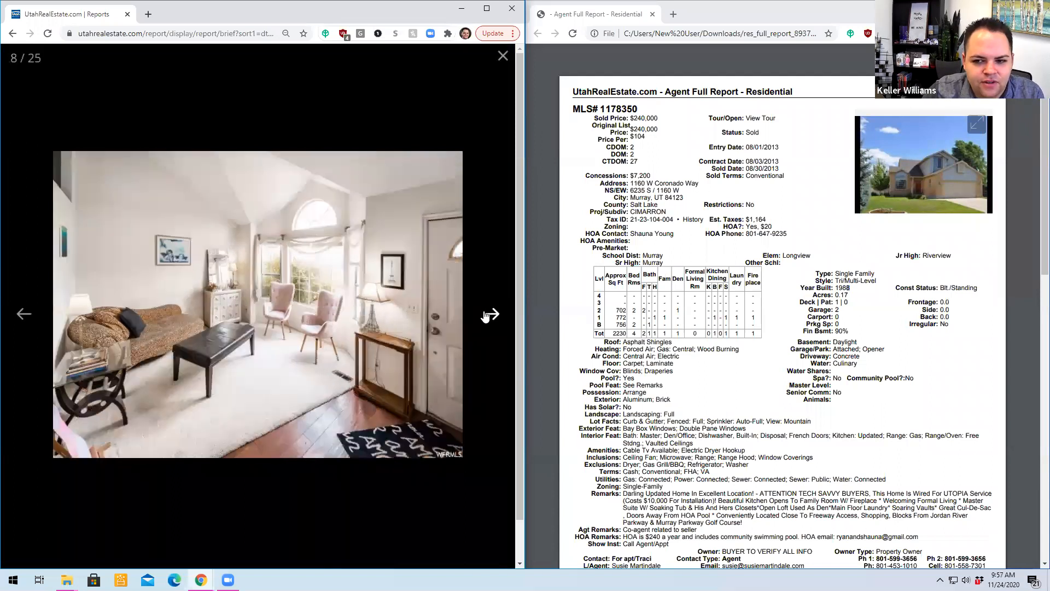
{"action": "left_click", "coordinate": [485, 316]}
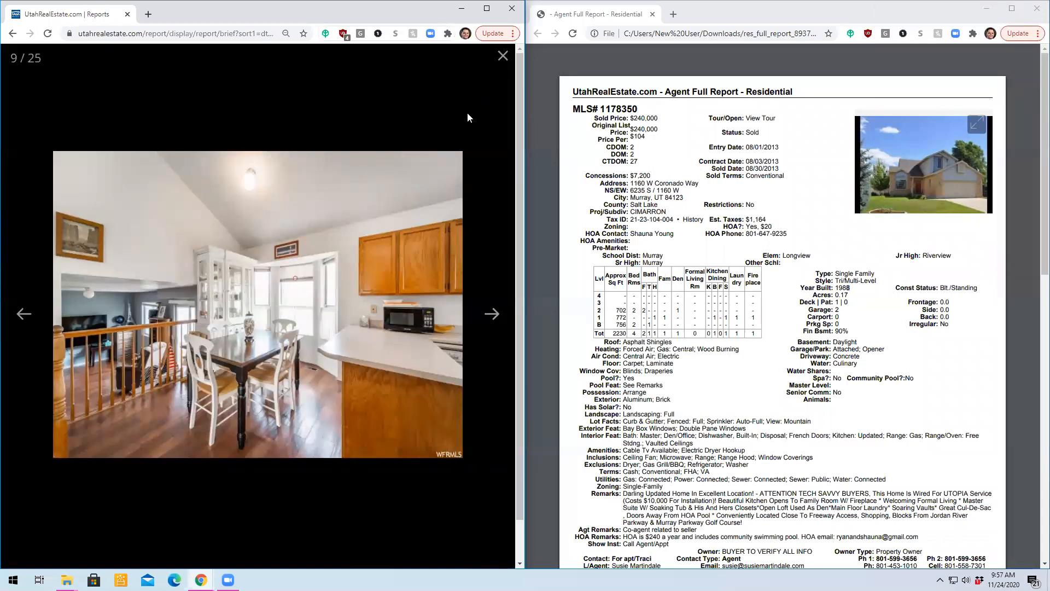
{"action": "left_click", "coordinate": [64, 120]}
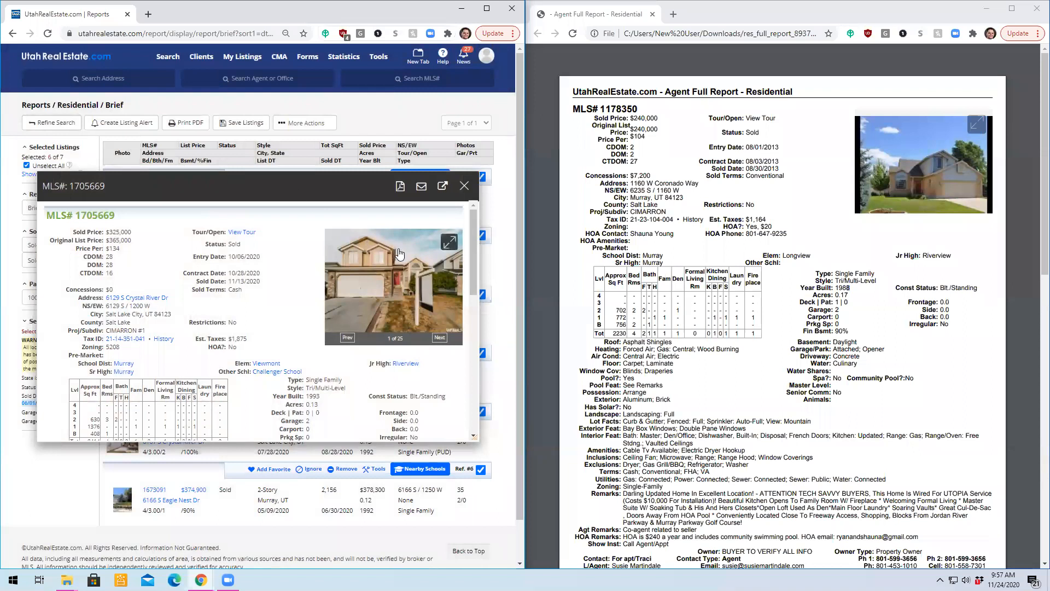
{"action": "scroll", "coordinate": [289, 377], "scroll_direction": "down", "scroll_amount": 1}
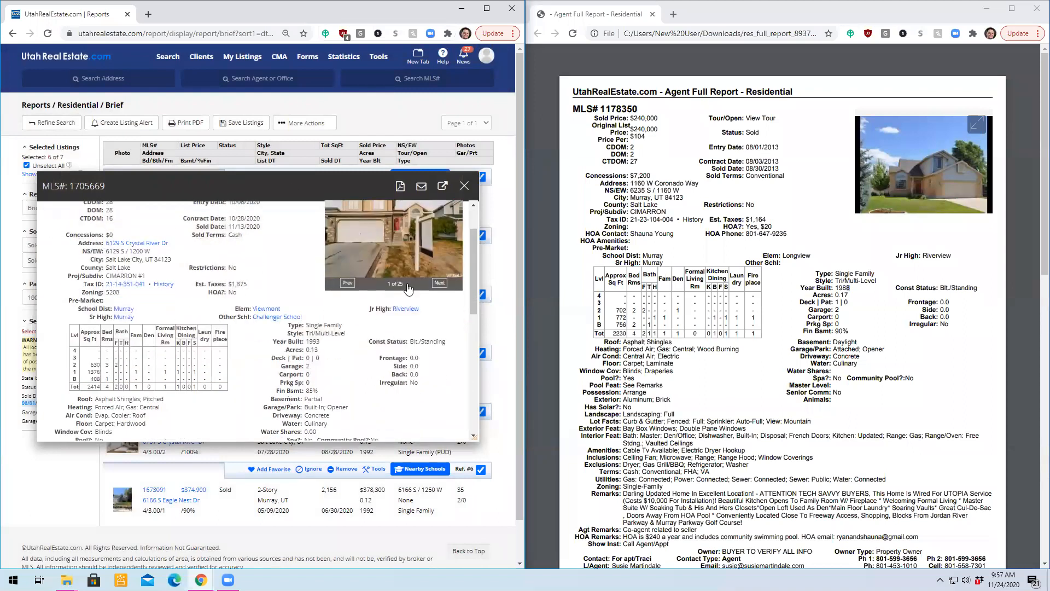
{"action": "left_click", "coordinate": [464, 186]}
{"action": "scroll", "coordinate": [416, 342], "scroll_direction": "down", "scroll_amount": 1}
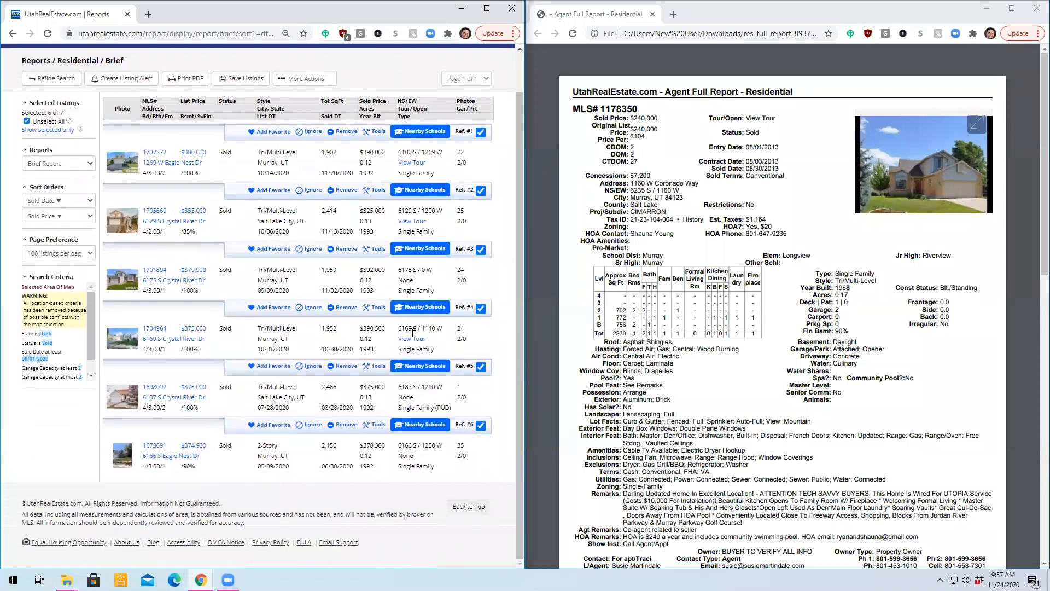
- Preview the details and photo of the 1,959 sq ft listing, and return to the report
{"action": "scroll", "coordinate": [414, 337], "scroll_direction": "up", "scroll_amount": 1}
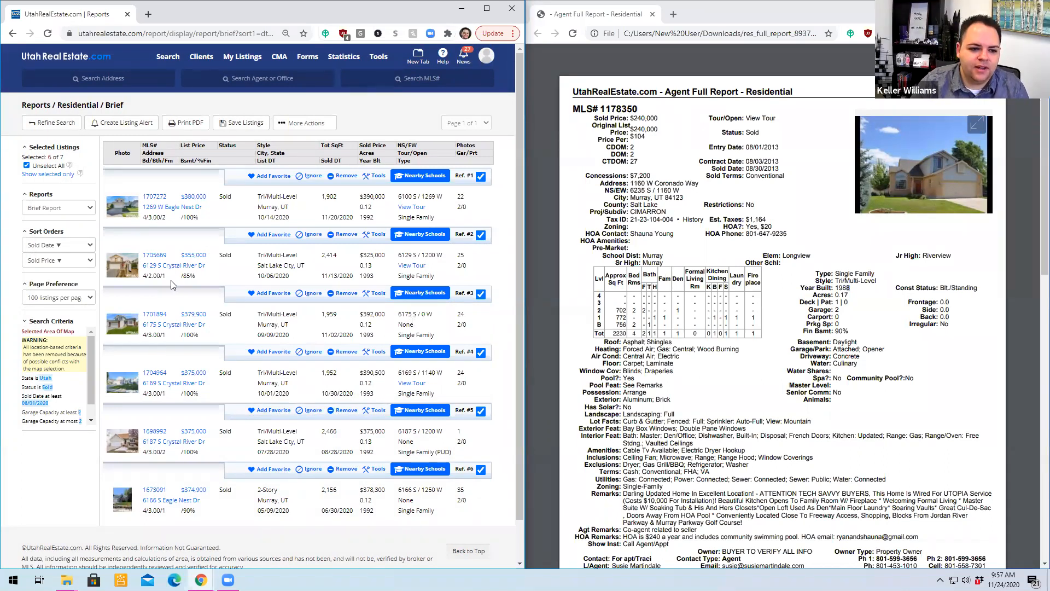
{"action": "left_click", "coordinate": [155, 315]}
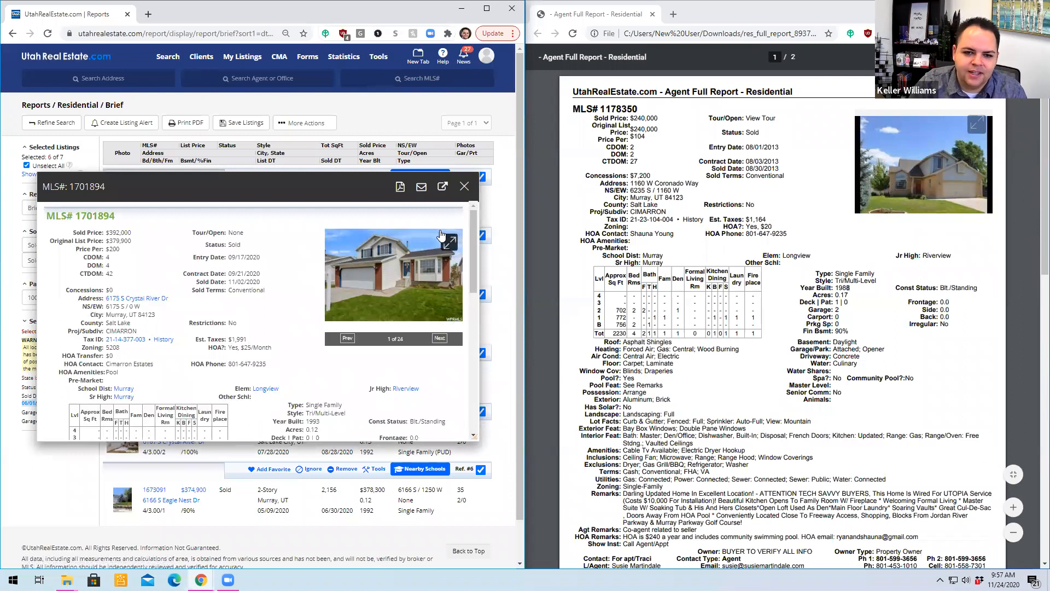
{"action": "left_click", "coordinate": [464, 190]}
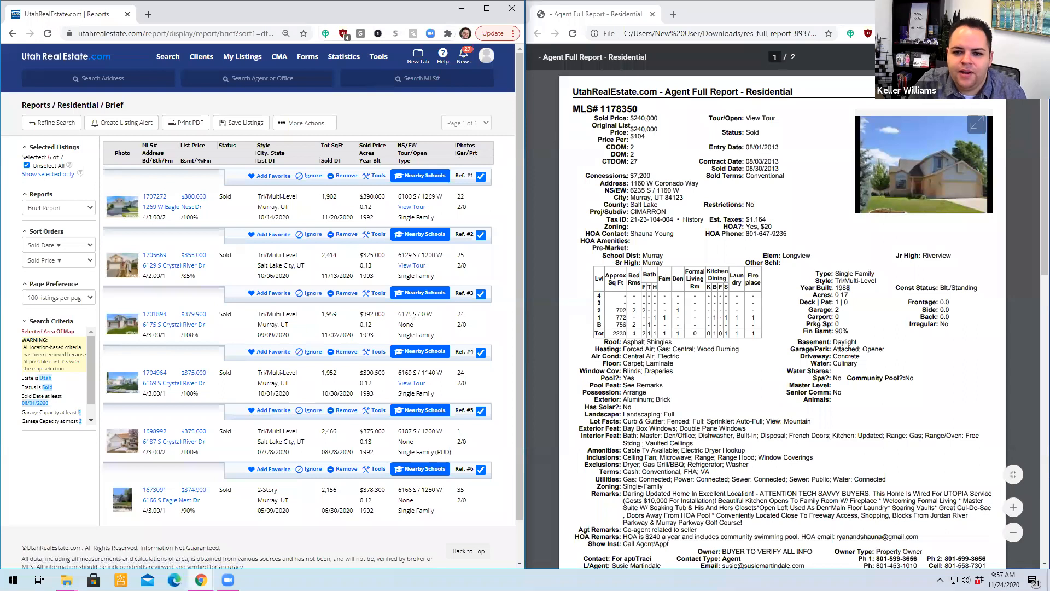
- Copy the subject property's street address from its Agent Full Report, and search Google for it in a new tab
{"action": "left_click_drag", "start_coordinate": [632, 183], "coordinate": [697, 182]}
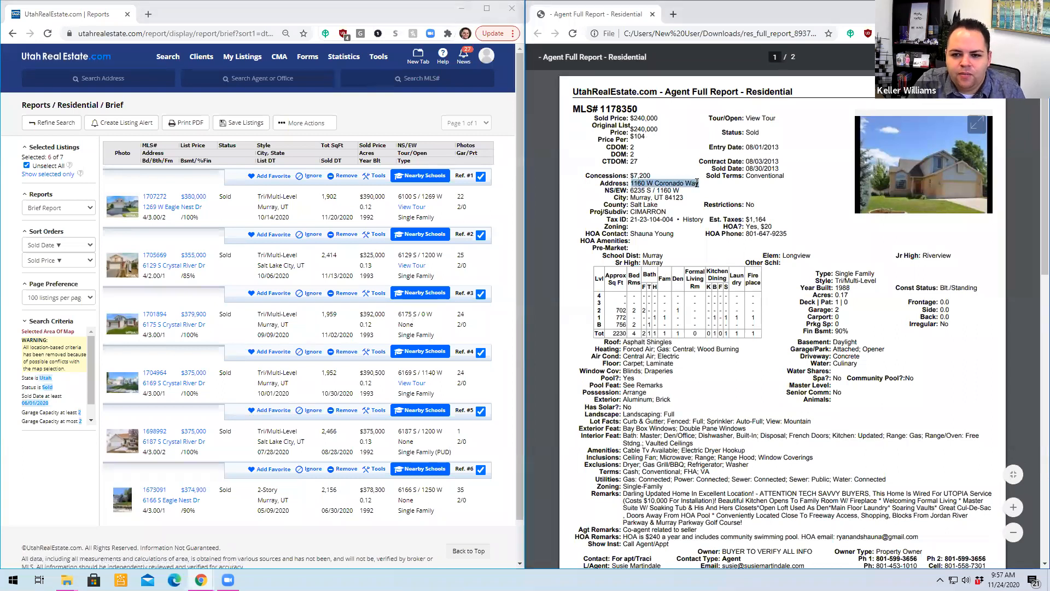
{"action": "left_click", "coordinate": [674, 15]}
{"action": "key", "text": "Return"}
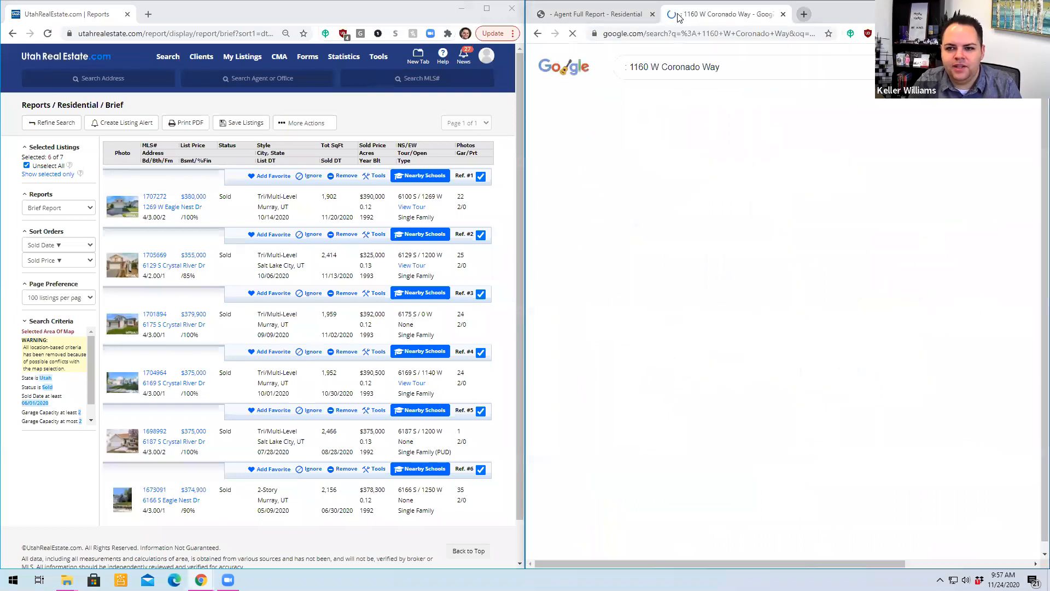
- Open the subject property in Google Maps, and examine the front of the house in Street View
{"action": "left_click", "coordinate": [631, 317]}
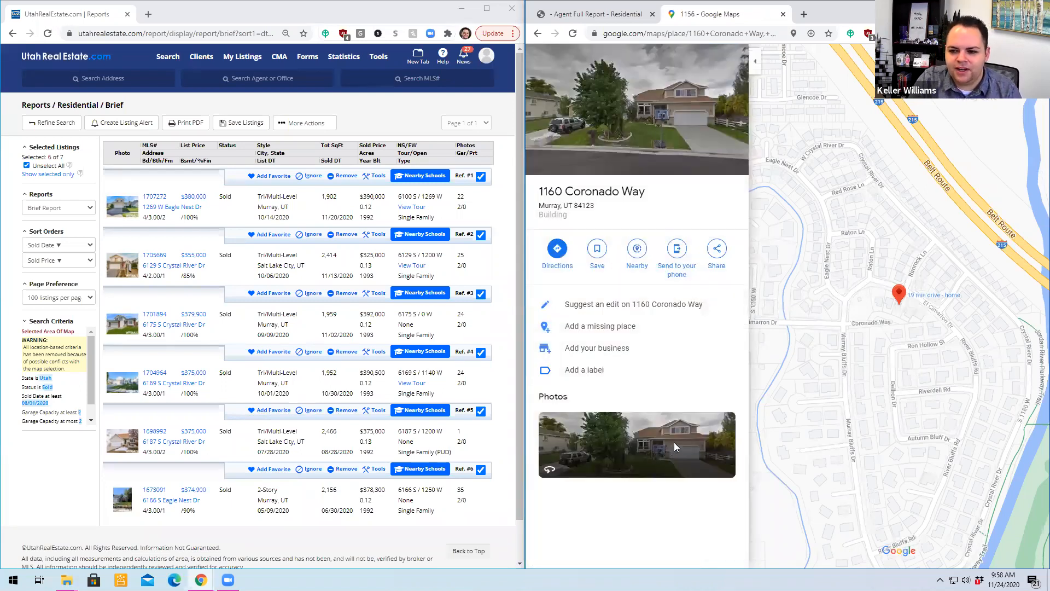
{"action": "left_click", "coordinate": [659, 443]}
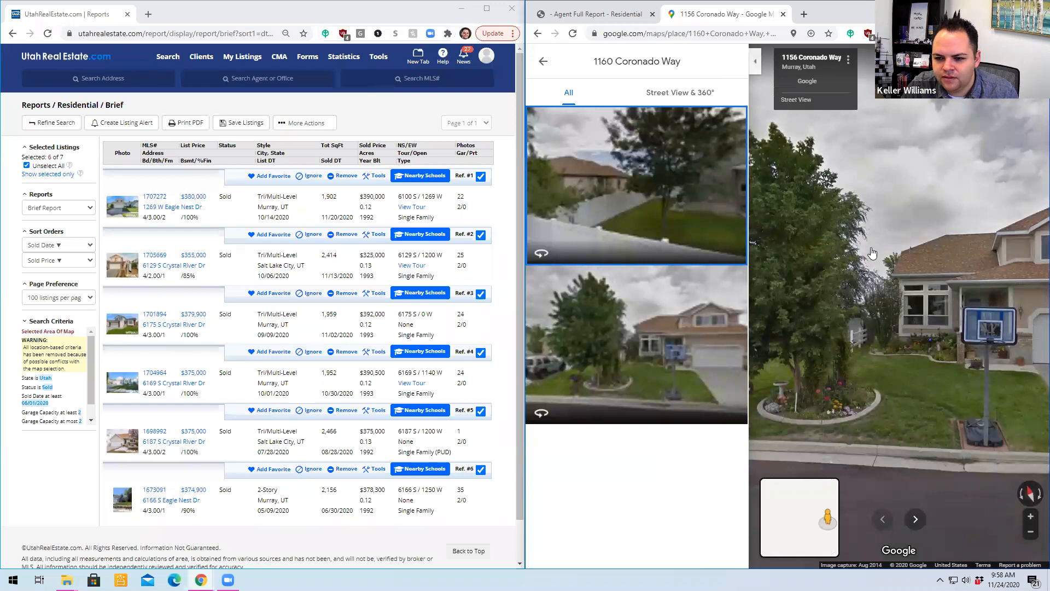
{"action": "left_click", "coordinate": [983, 267]}
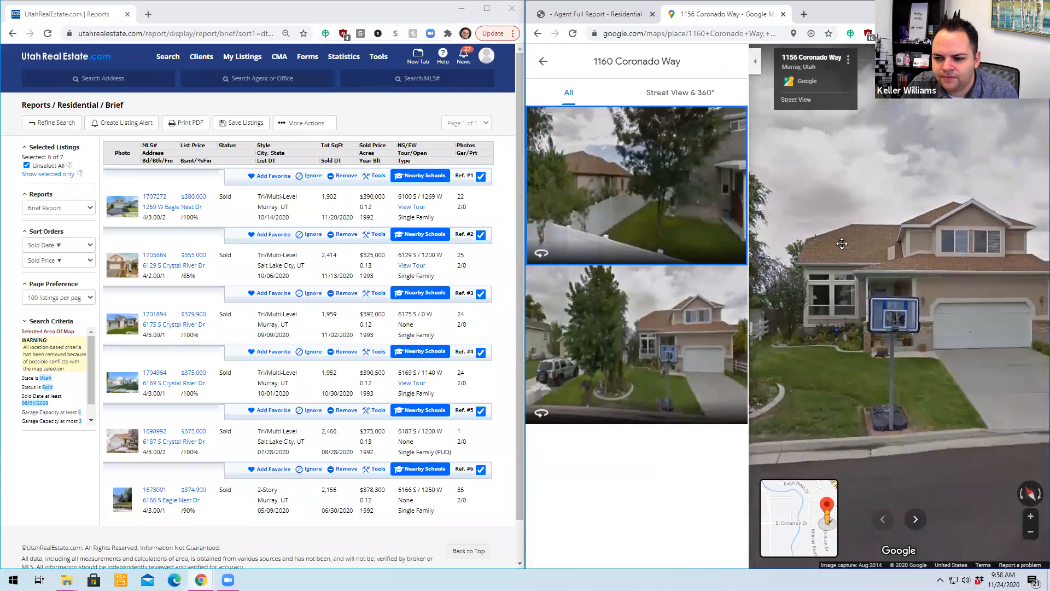
- Hide the Street View side panel, and look around the street and fences beside the subject property
{"action": "left_click", "coordinate": [755, 61]}
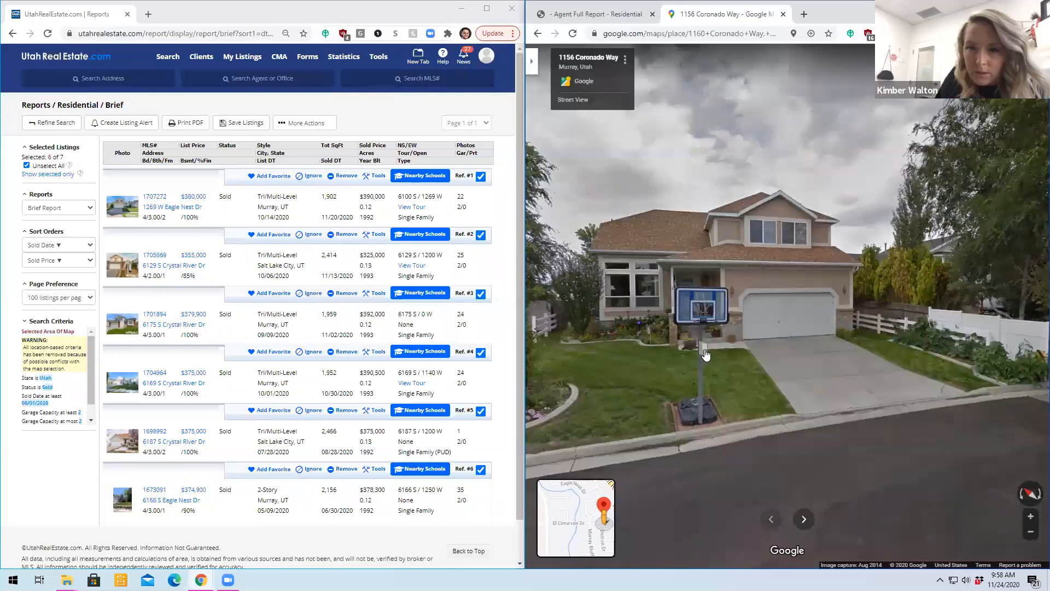
{"action": "left_click", "coordinate": [945, 366]}
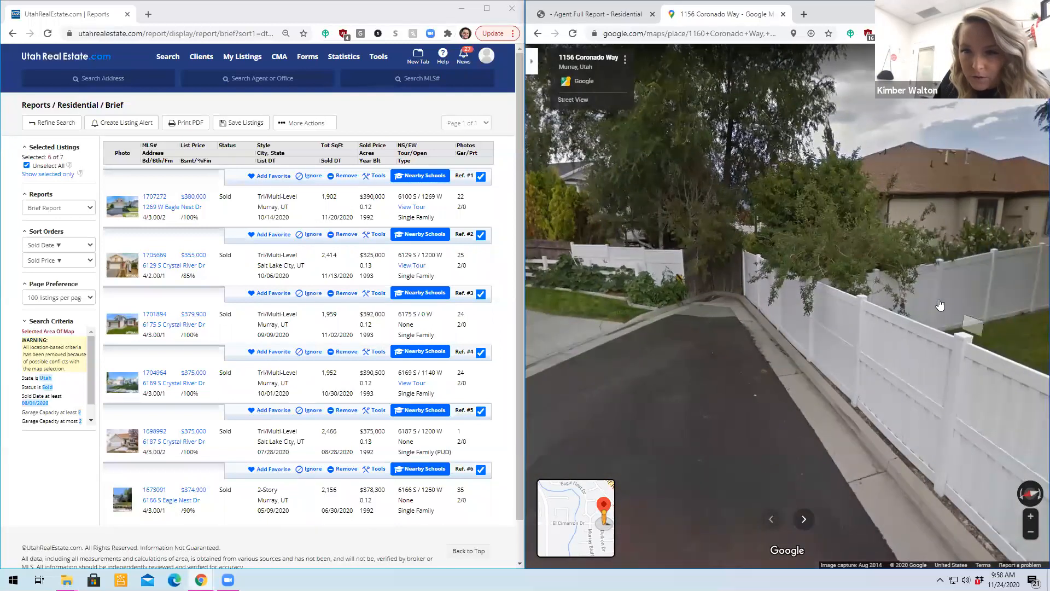
{"action": "left_click_drag", "start_coordinate": [580, 312], "coordinate": [929, 306]}
{"action": "left_click_drag", "start_coordinate": [561, 311], "coordinate": [952, 350]}
{"action": "left_click_drag", "start_coordinate": [677, 364], "coordinate": [634, 369]}
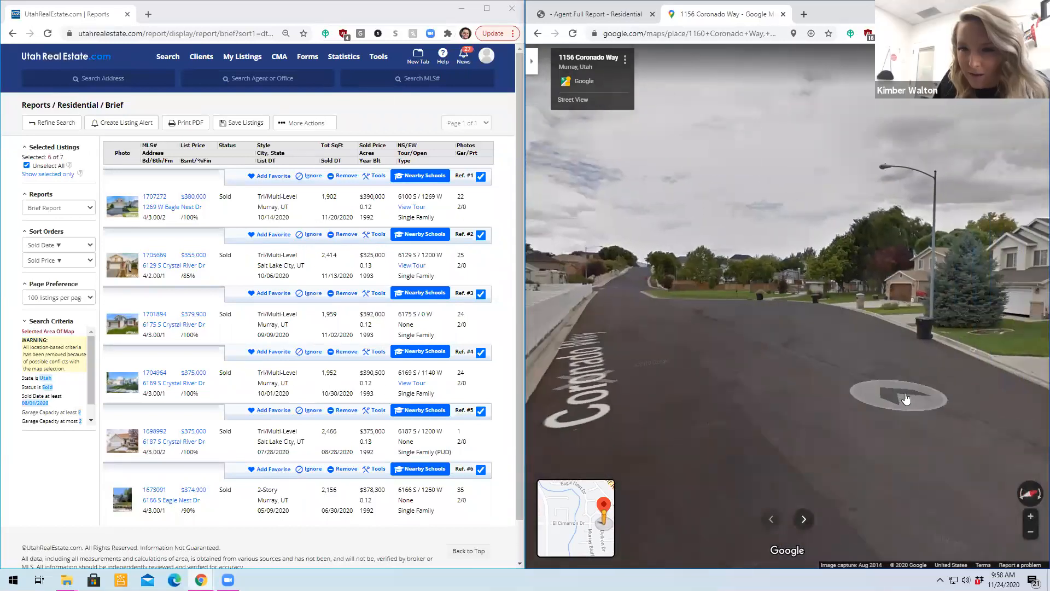
{"action": "left_click", "coordinate": [904, 398]}
{"action": "left_click_drag", "start_coordinate": [1009, 355], "coordinate": [525, 330]}
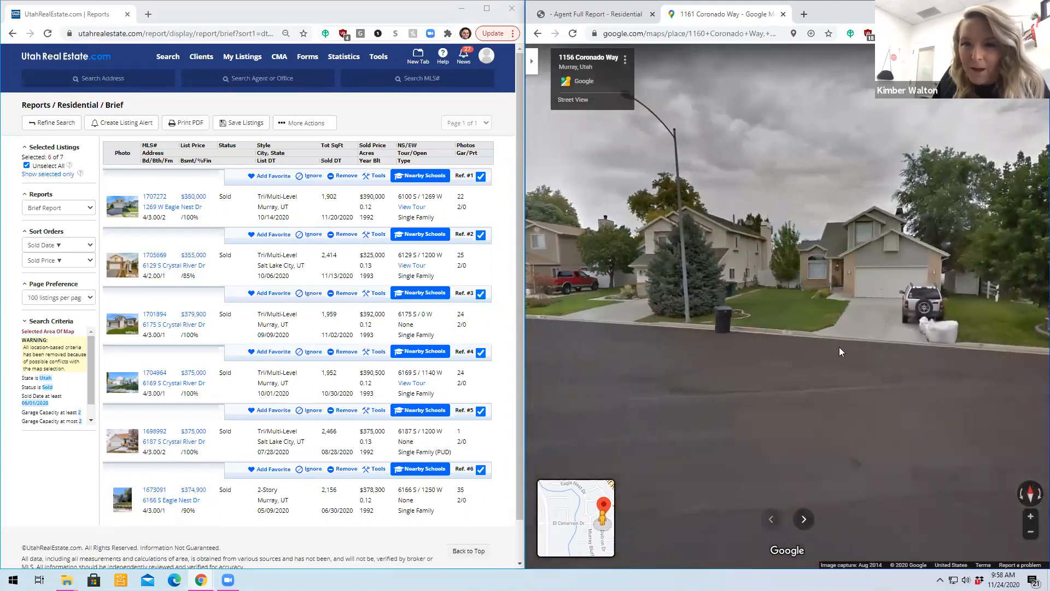
- Move along the street in Street View, and examine the houses across from the subject property
{"action": "left_click", "coordinate": [825, 372]}
{"action": "left_click", "coordinate": [822, 374]}
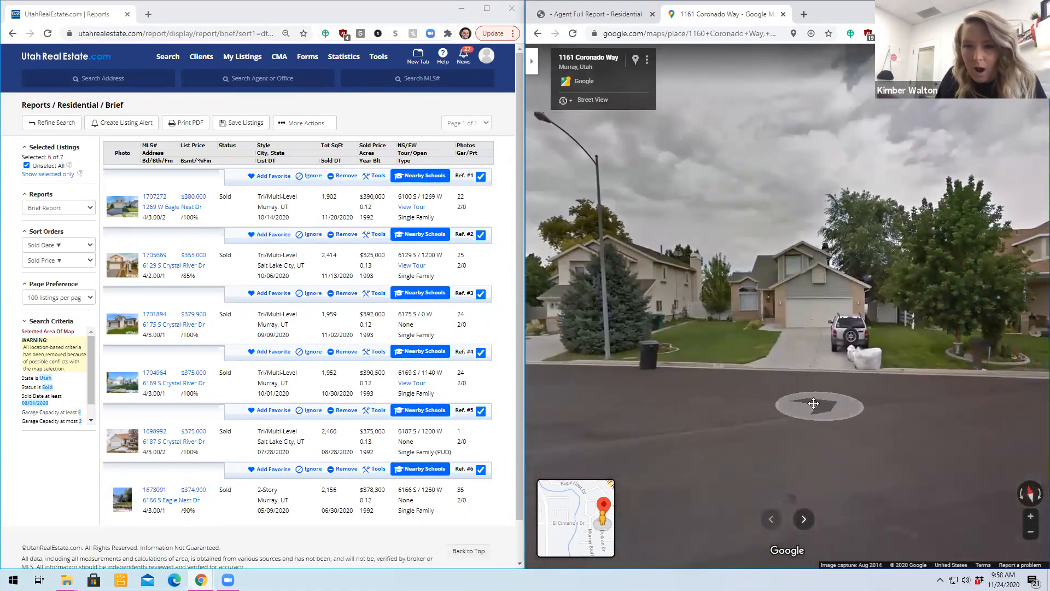
{"action": "left_click_drag", "start_coordinate": [847, 402], "coordinate": [714, 377]}
{"action": "mouse_move", "coordinate": [889, 369]}
{"action": "left_mouse_down"}
{"action": "mouse_move", "coordinate": [663, 361]}
{"action": "mouse_move", "coordinate": [904, 370]}
{"action": "left_mouse_up"}
{"action": "left_click_drag", "start_coordinate": [752, 345], "coordinate": [984, 377]}
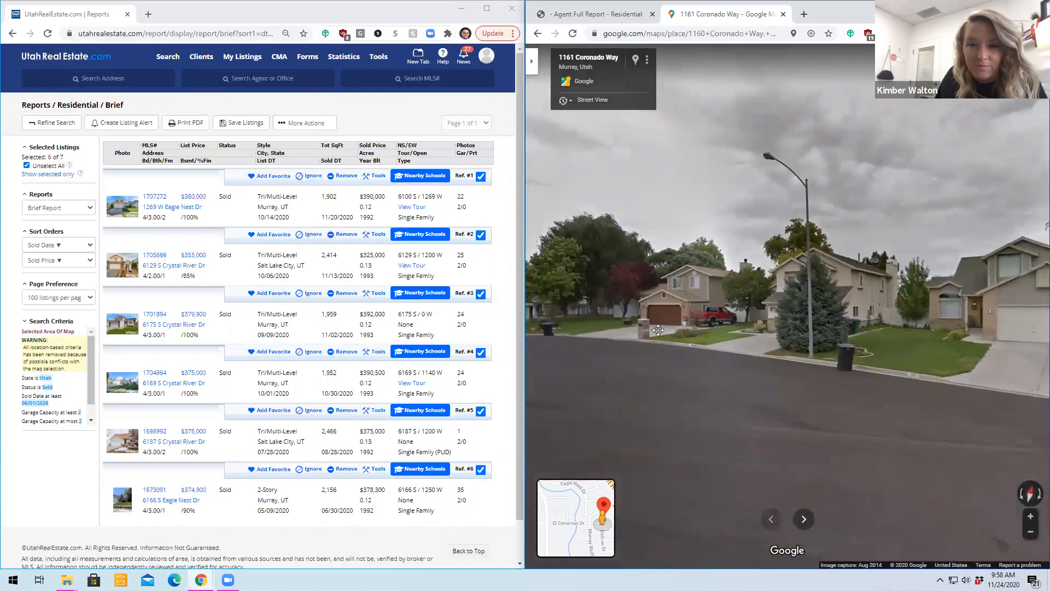
{"action": "mouse_move", "coordinate": [620, 336]}
{"action": "left_mouse_down"}
{"action": "mouse_move", "coordinate": [993, 335]}
{"action": "mouse_move", "coordinate": [612, 331]}
{"action": "left_mouse_up"}
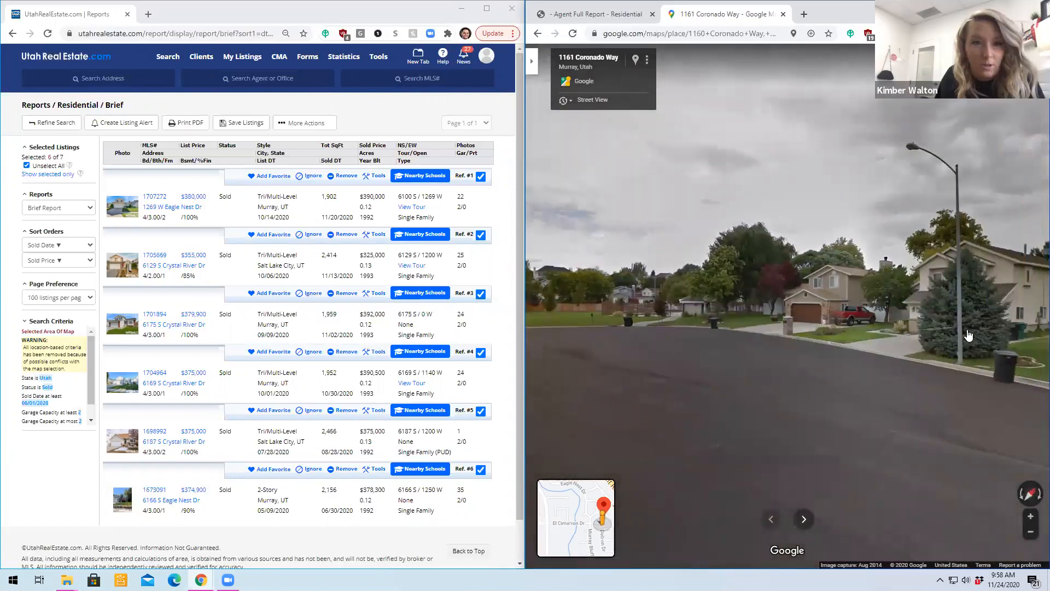
{"action": "left_click_drag", "start_coordinate": [880, 328], "coordinate": [1031, 315]}
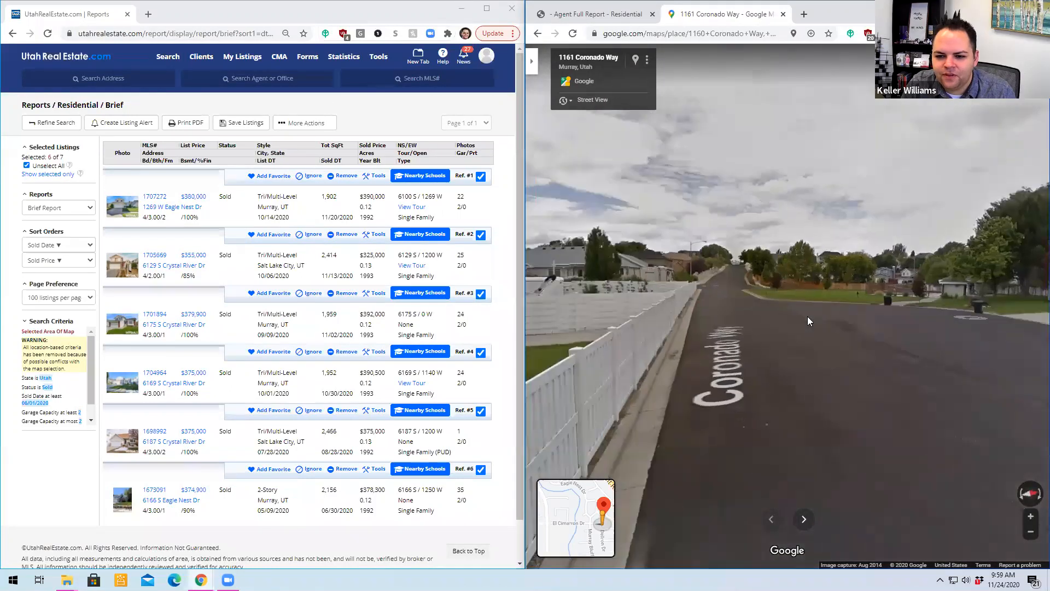
- Examine the fenced backyard bordering the street and the neighboring home fronts in Street View
{"action": "left_click_drag", "start_coordinate": [574, 306], "coordinate": [574, 264]}
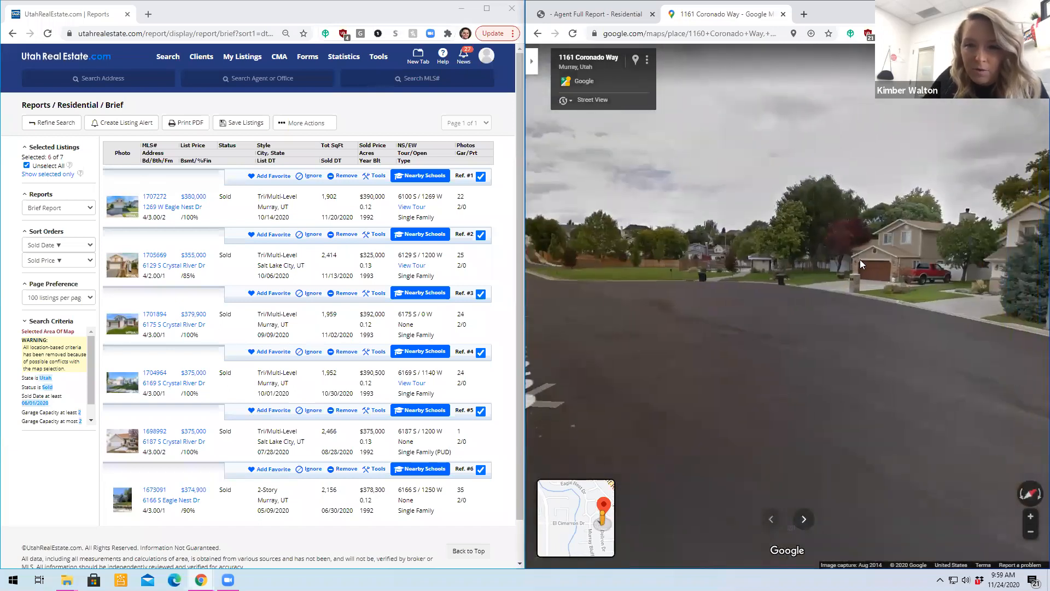
{"action": "left_click_drag", "start_coordinate": [701, 263], "coordinate": [919, 258]}
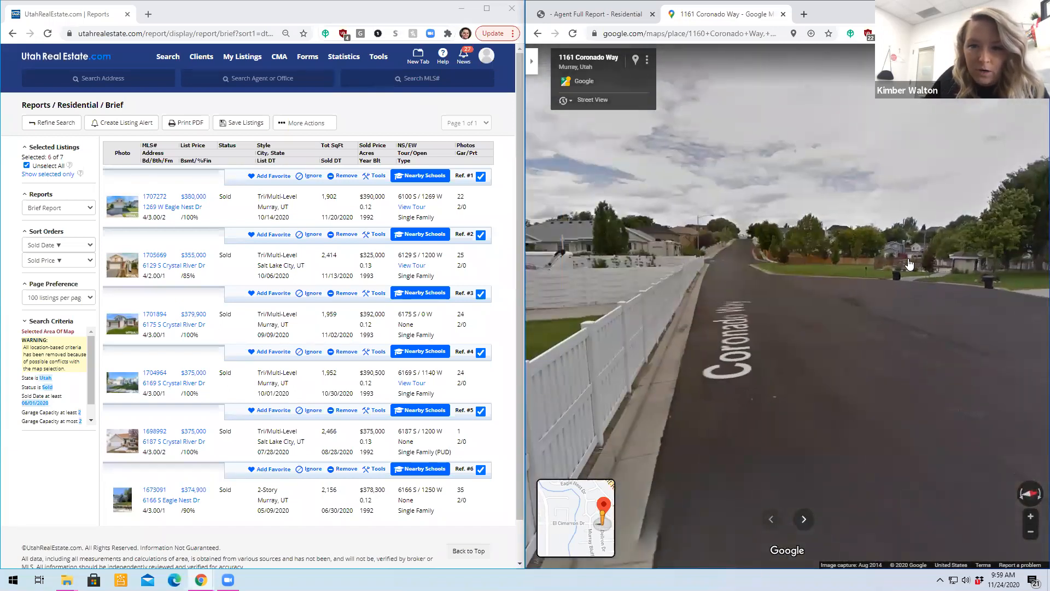
{"action": "left_click_drag", "start_coordinate": [698, 273], "coordinate": [908, 272]}
{"action": "left_click_drag", "start_coordinate": [654, 272], "coordinate": [814, 279]}
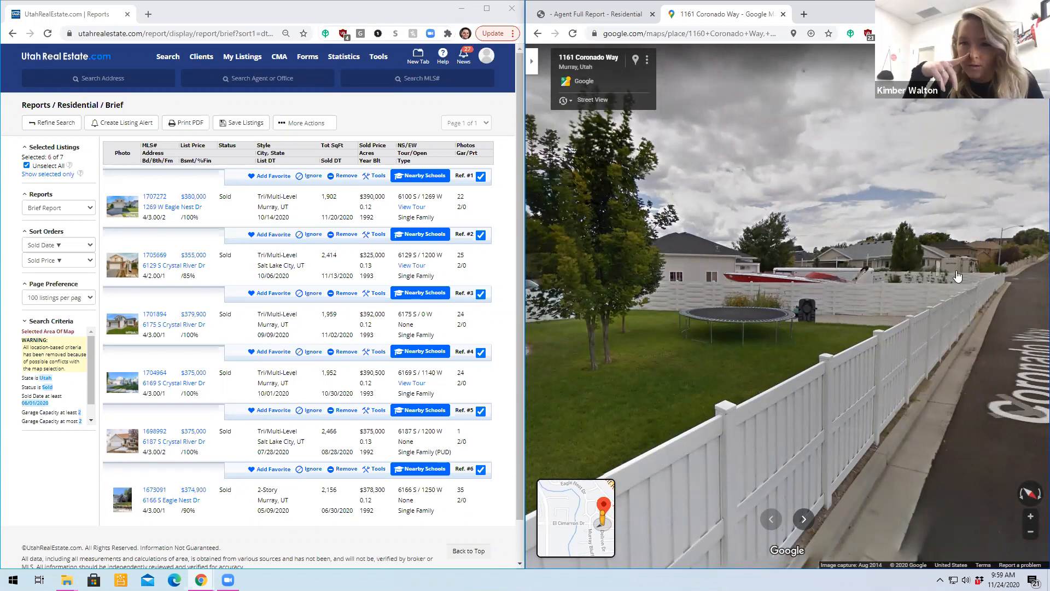
{"action": "left_click_drag", "start_coordinate": [962, 273], "coordinate": [632, 241]}
{"action": "left_click", "coordinate": [863, 240]}
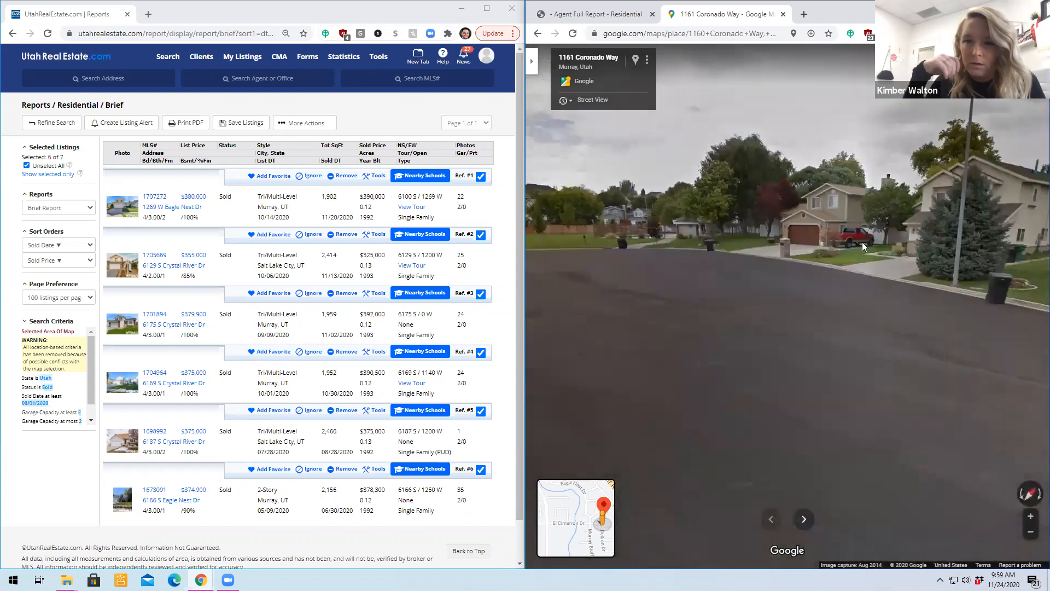
{"action": "left_click_drag", "start_coordinate": [891, 209], "coordinate": [870, 344]}
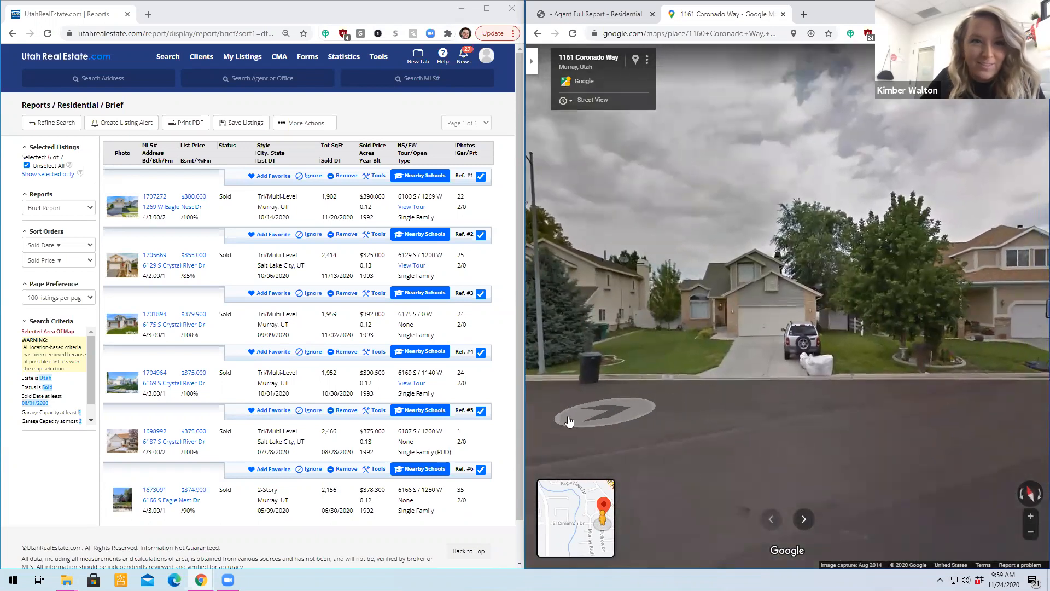
{"action": "left_click", "coordinate": [593, 420]}
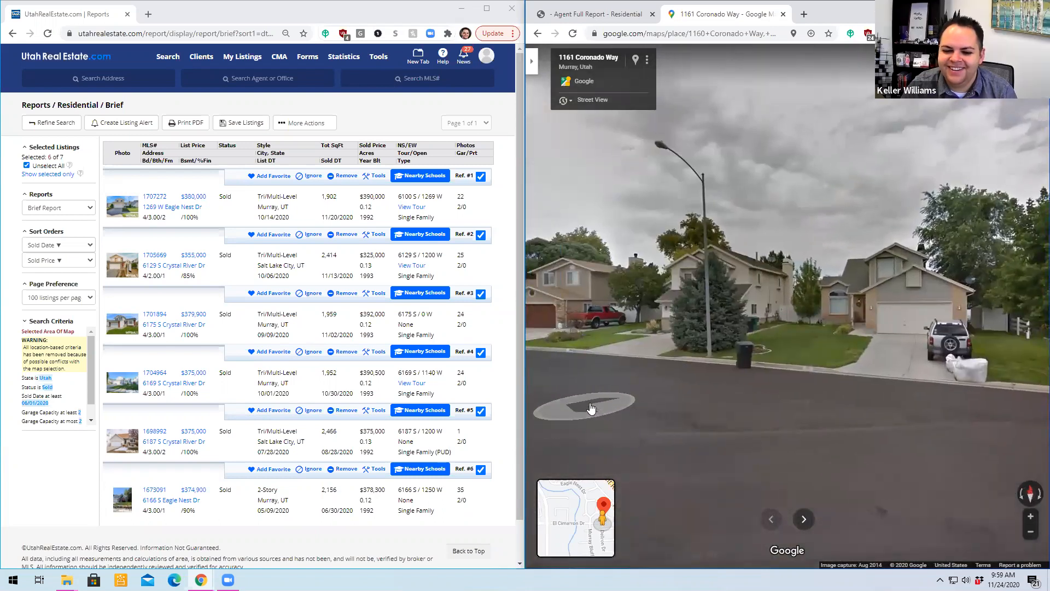
{"action": "left_click", "coordinate": [590, 408]}
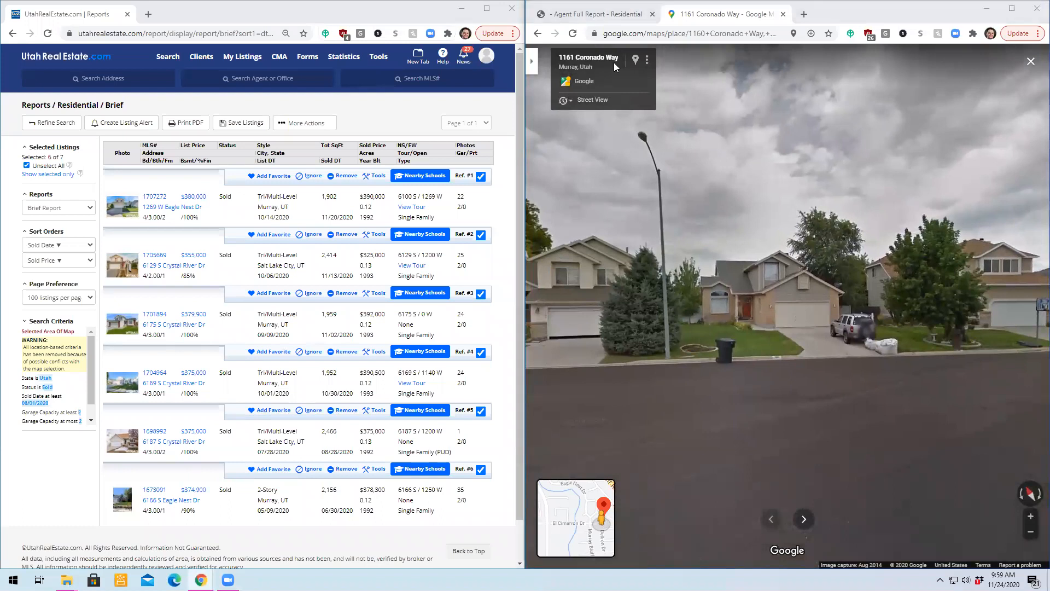
- Leave Street View, switch the map to satellite imagery, and zoom in on the subject property's lot
{"action": "left_click", "coordinate": [647, 60]}
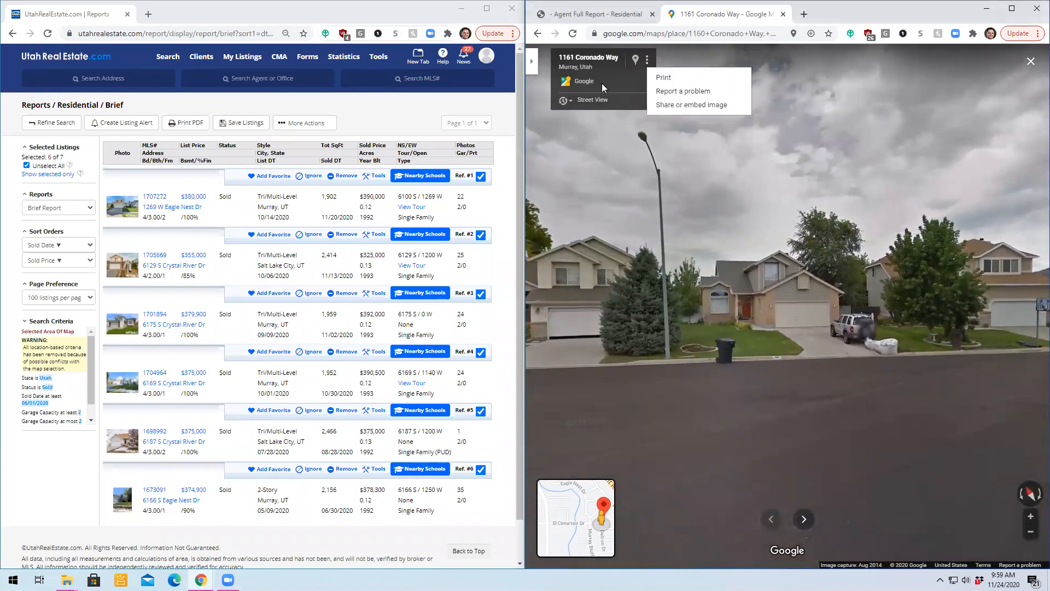
{"action": "left_click", "coordinate": [531, 62]}
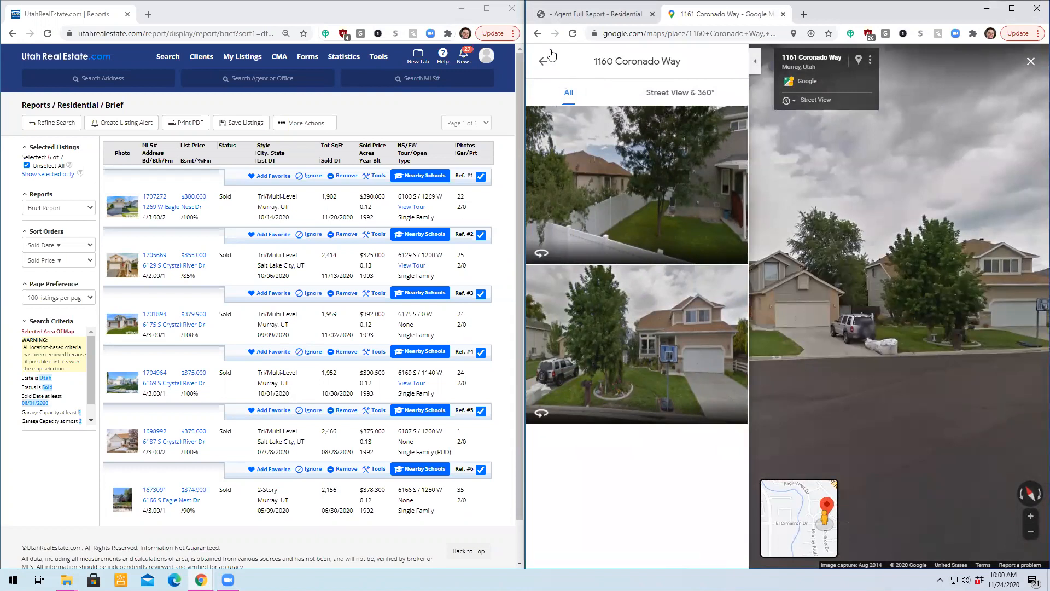
{"action": "left_click", "coordinate": [551, 56]}
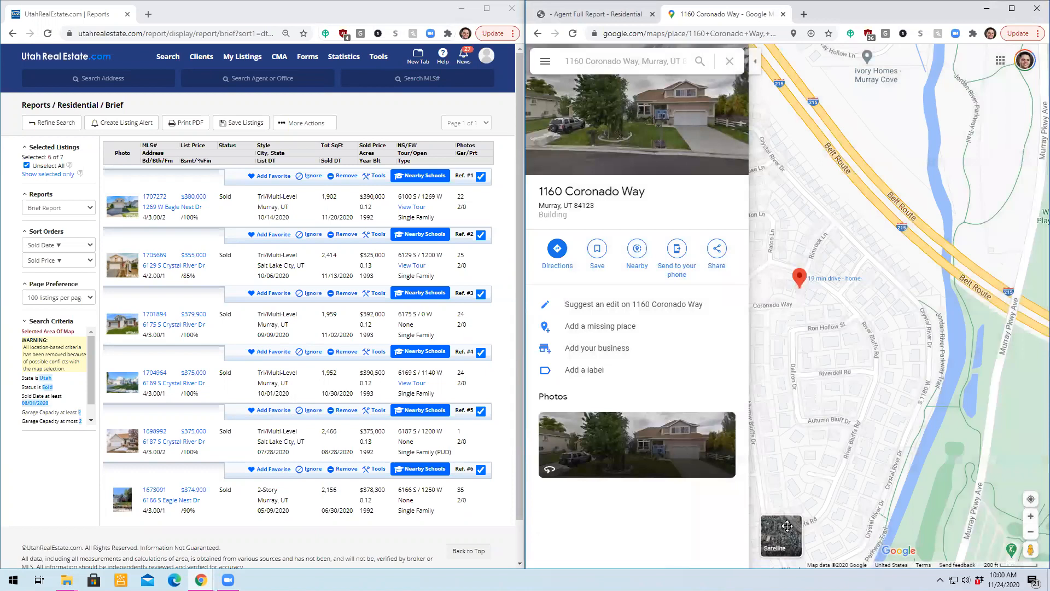
{"action": "left_click", "coordinate": [788, 527]}
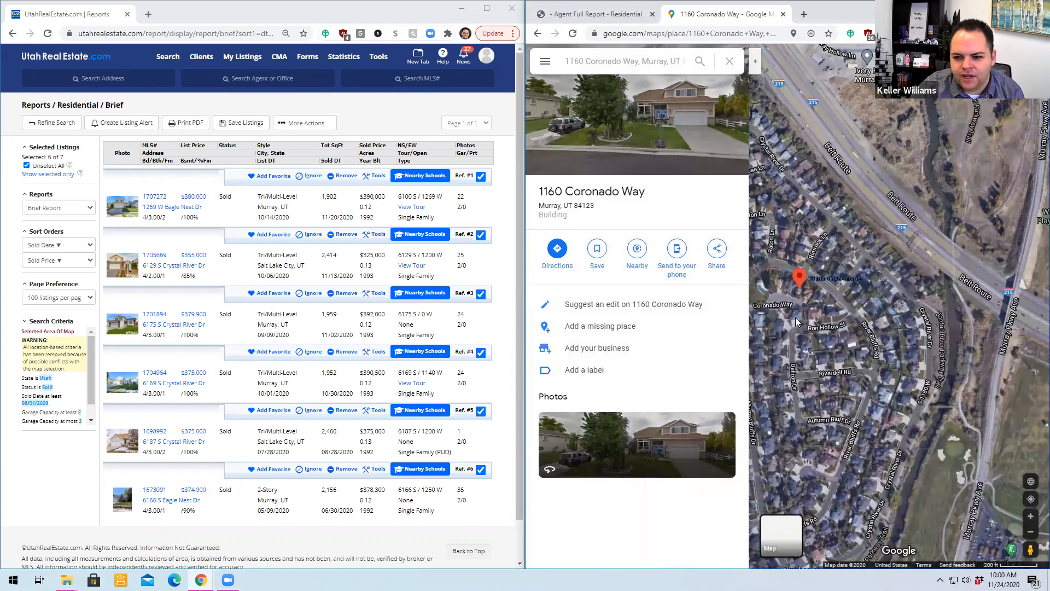
{"action": "scroll", "coordinate": [793, 317], "scroll_direction": "up", "scroll_amount": 3}
{"action": "scroll", "coordinate": [814, 244], "scroll_direction": "up", "scroll_amount": 3}
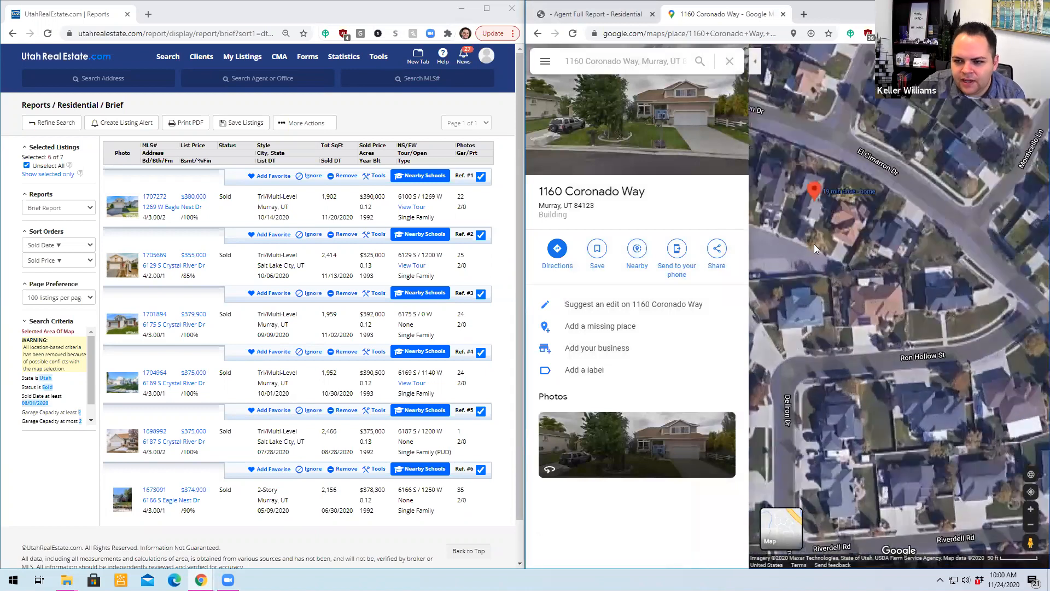
{"action": "left_click_drag", "start_coordinate": [895, 251], "coordinate": [998, 261]}
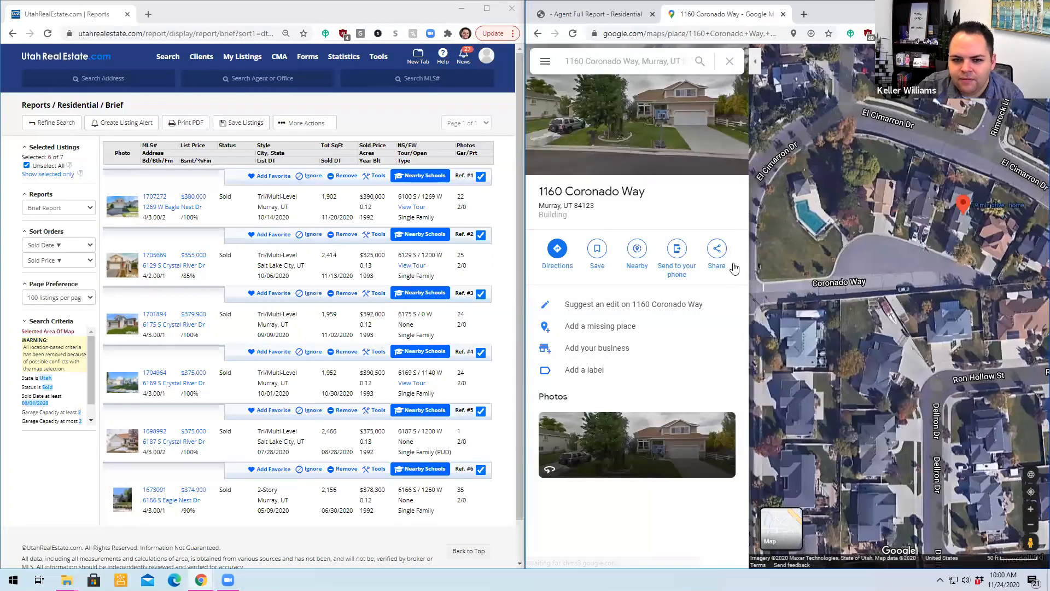
- Hide the place details, and examine the cul-de-sac, community pool and surrounding streets on the satellite map
{"action": "left_click", "coordinate": [754, 61]}
{"action": "left_click_drag", "start_coordinate": [901, 302], "coordinate": [839, 330]}
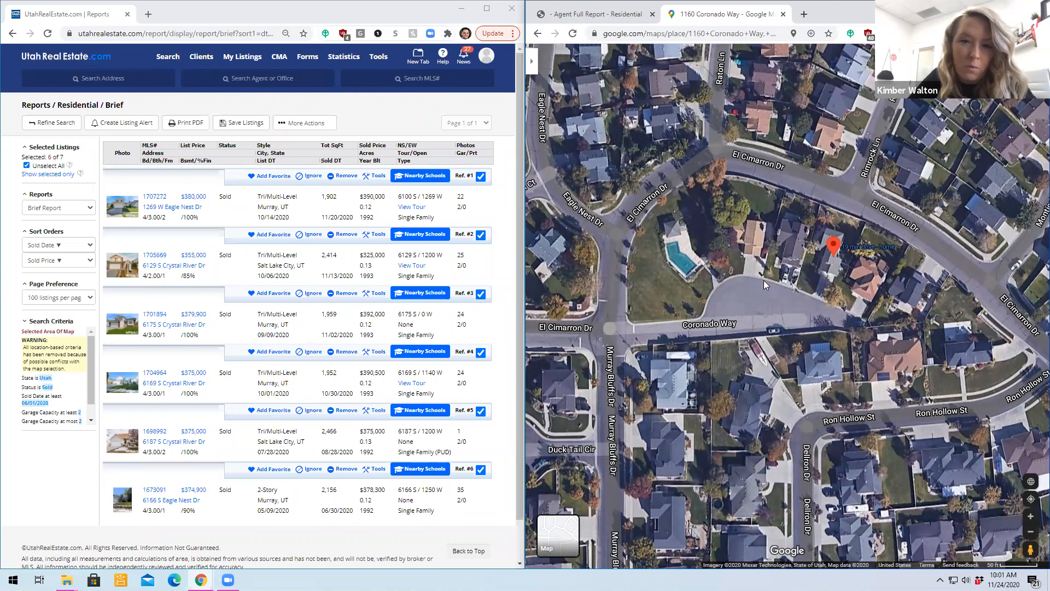
{"action": "scroll", "coordinate": [763, 280], "scroll_direction": "down", "scroll_amount": 1}
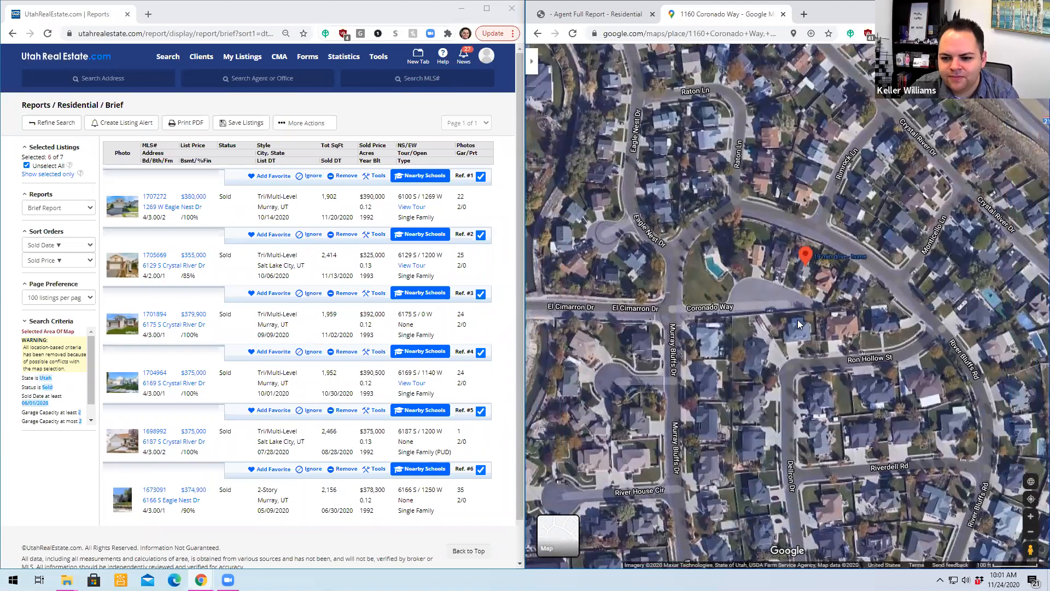
{"action": "scroll", "coordinate": [798, 319], "scroll_direction": "down", "scroll_amount": 1}
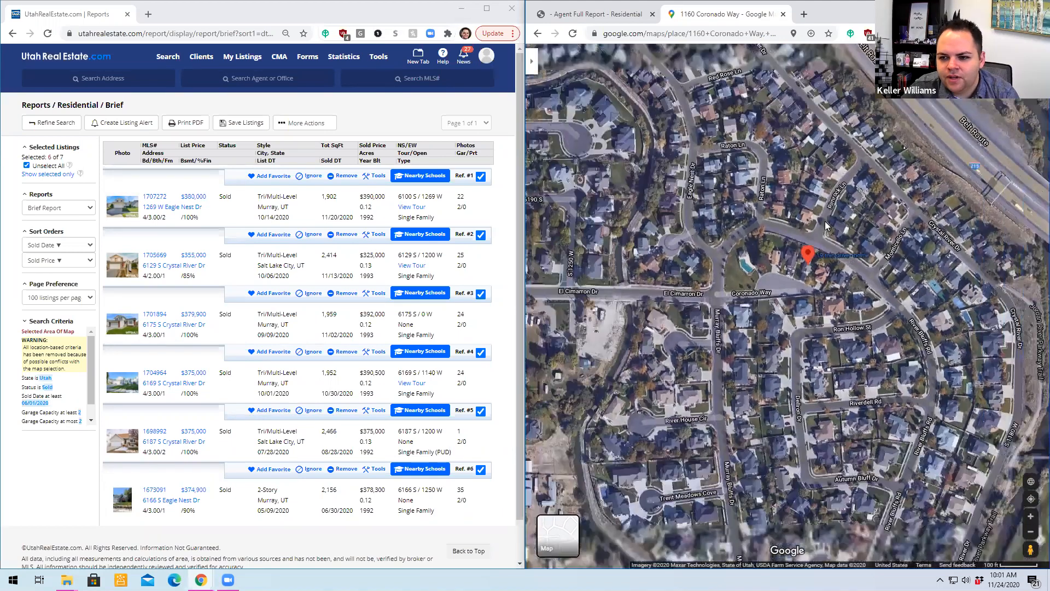
{"action": "scroll", "coordinate": [826, 226], "scroll_direction": "down", "scroll_amount": 1}
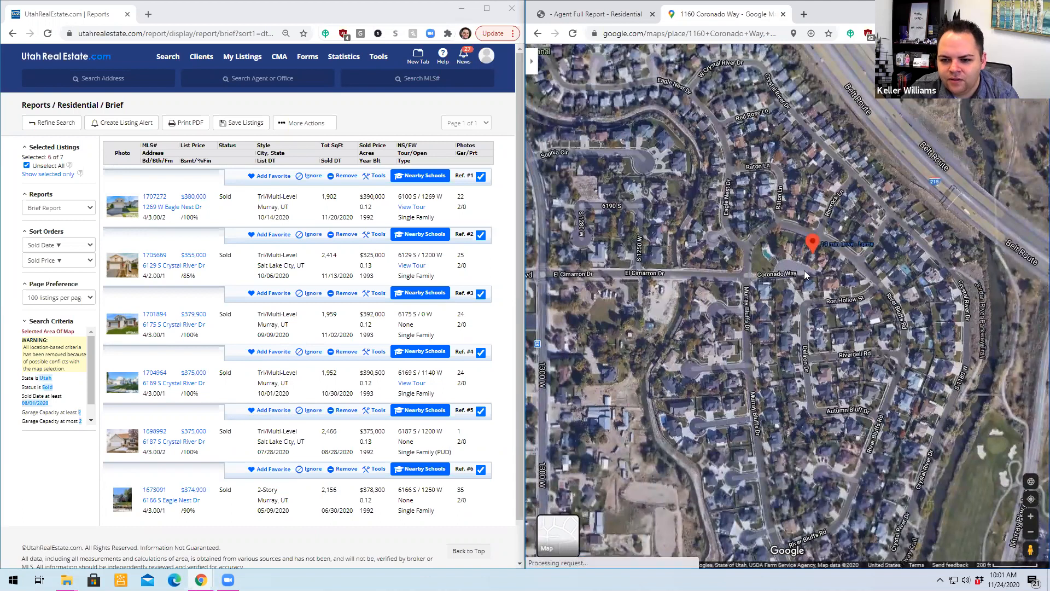
{"action": "scroll", "coordinate": [804, 270], "scroll_direction": "up", "scroll_amount": 1}
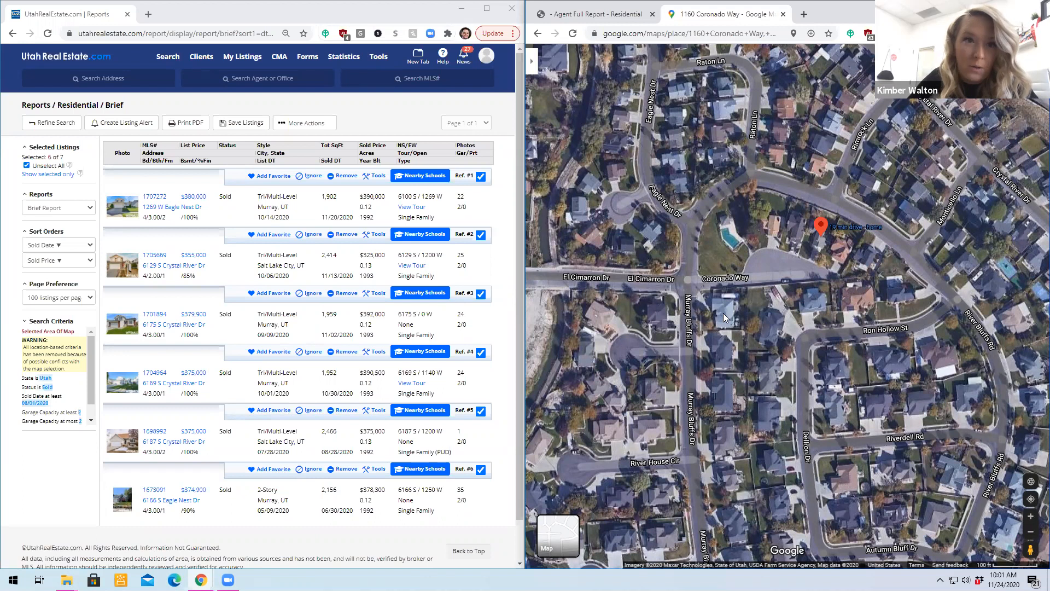
{"action": "scroll", "coordinate": [723, 312], "scroll_direction": "down", "scroll_amount": 1}
{"action": "left_click_drag", "start_coordinate": [818, 239], "coordinate": [809, 277]}
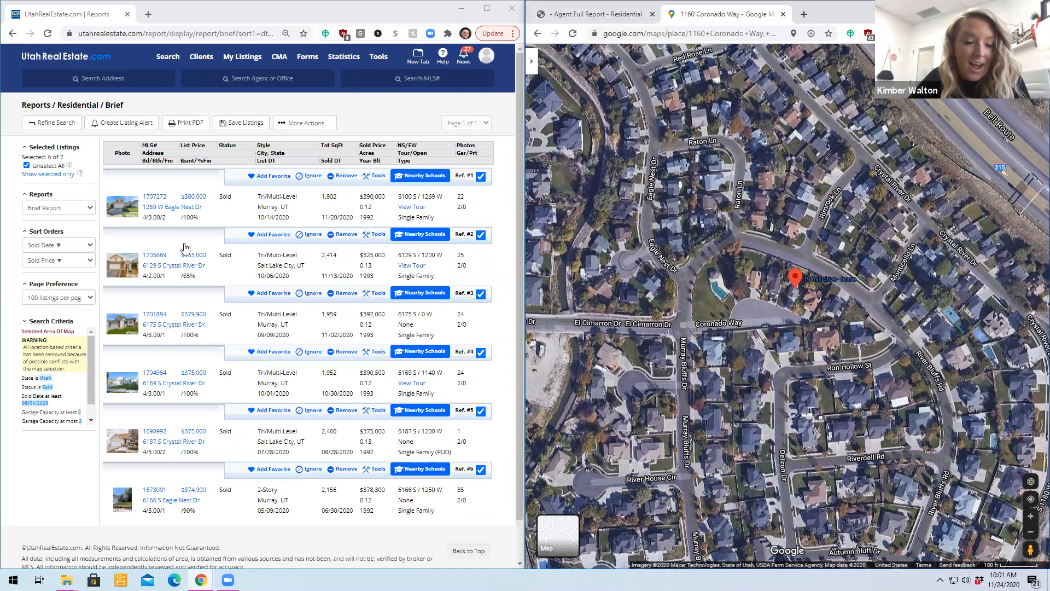
- Return to the subject property's report, and change the sold listings' report type to Agent Full Report
{"action": "left_click", "coordinate": [230, 225]}
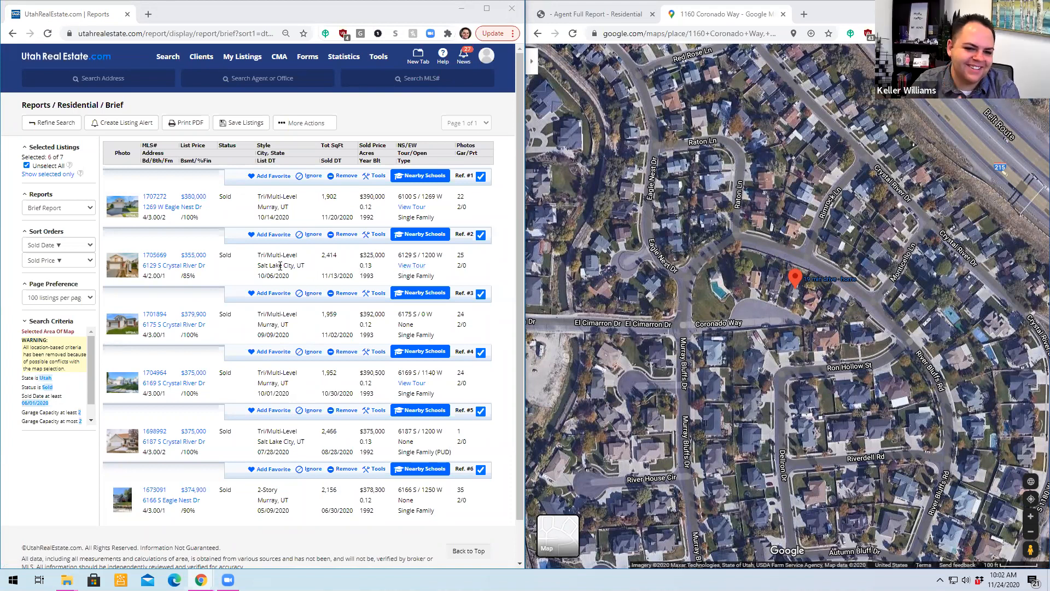
{"action": "scroll", "coordinate": [279, 265], "scroll_direction": "down", "scroll_amount": 2}
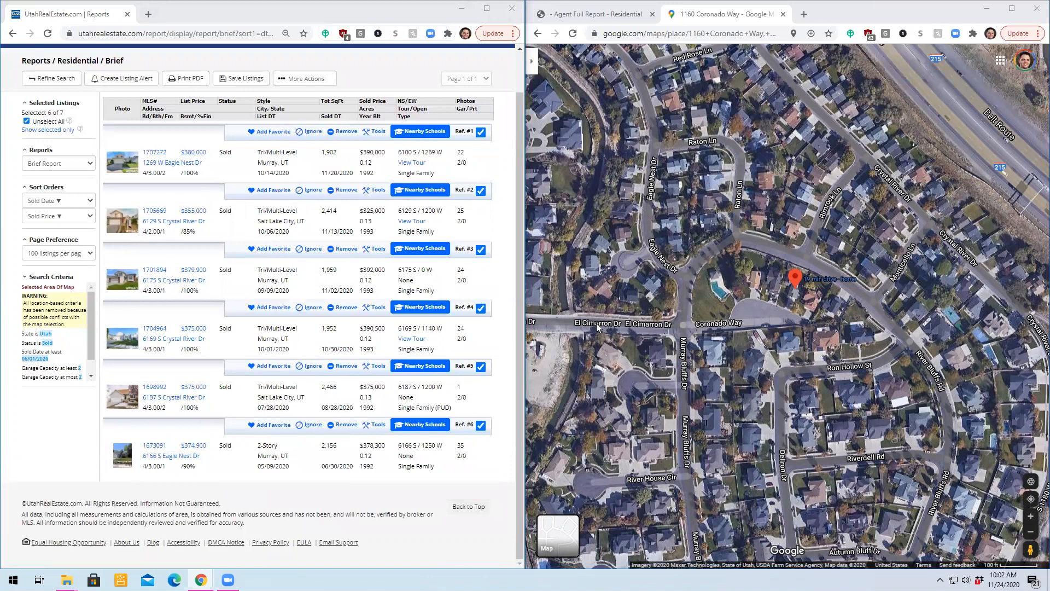
{"action": "left_click", "coordinate": [616, 20]}
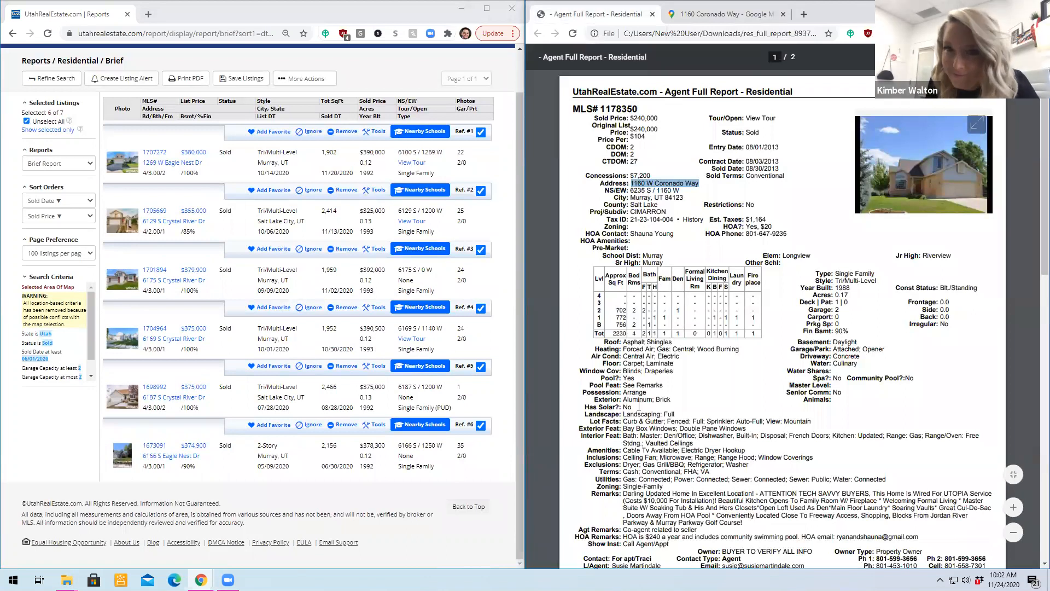
{"action": "left_click", "coordinate": [749, 457]}
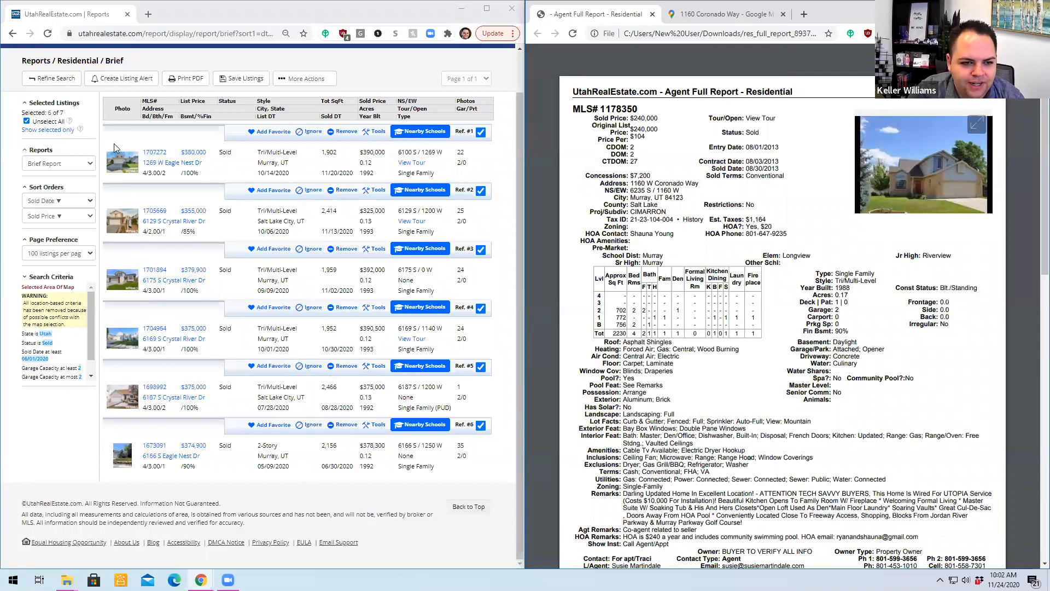
{"action": "left_click", "coordinate": [84, 164]}
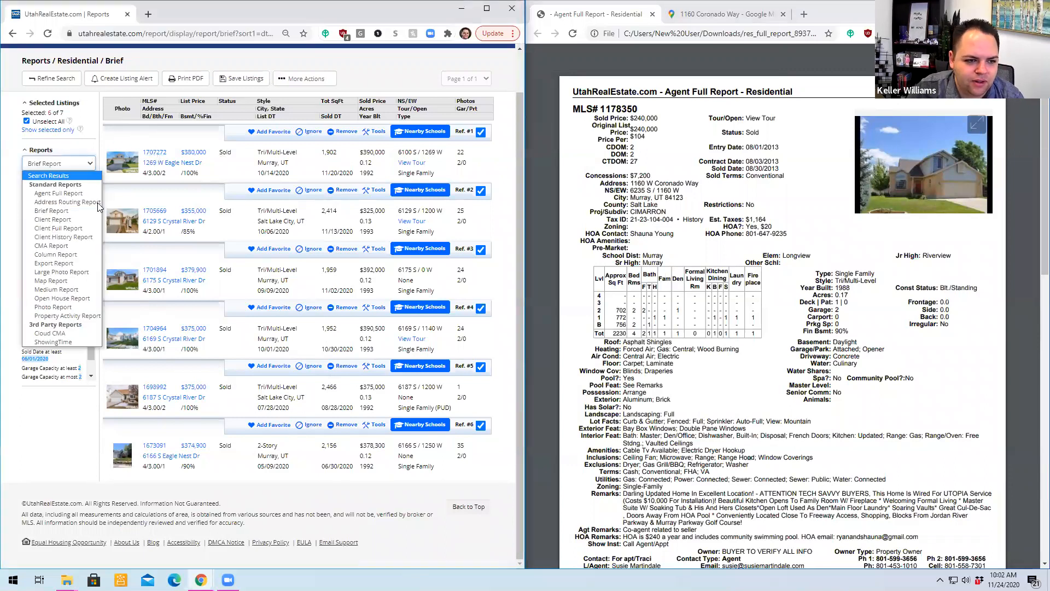
{"action": "left_click", "coordinate": [58, 193]}
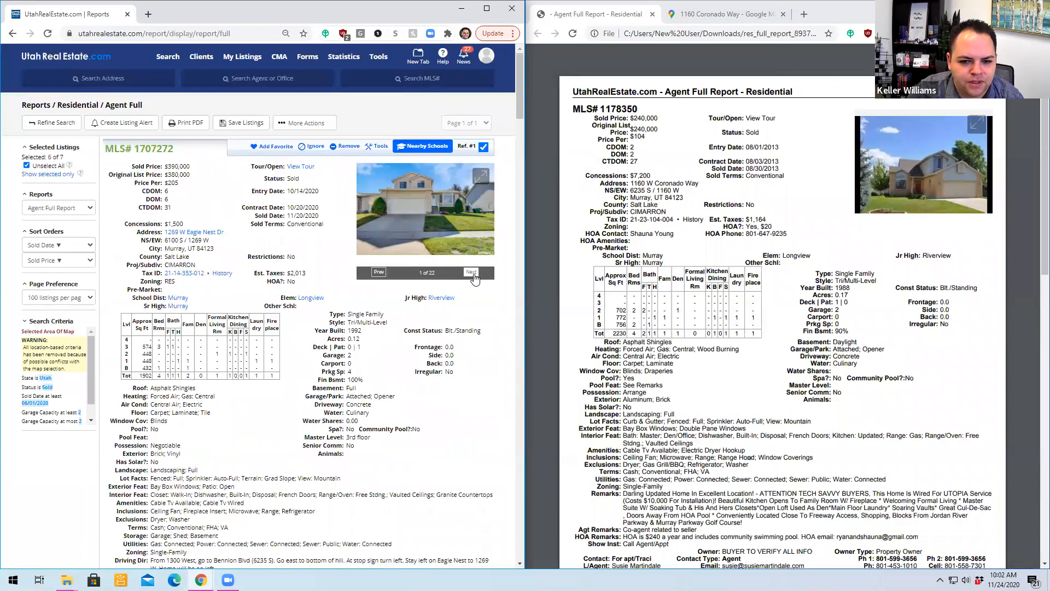
- Browse the photo gallery of the first sold listing, MLS# 1707272, to judge its interior condition
{"action": "left_click", "coordinate": [471, 272]}
{"action": "left_click", "coordinate": [472, 271]}
{"action": "left_click", "coordinate": [471, 271]}
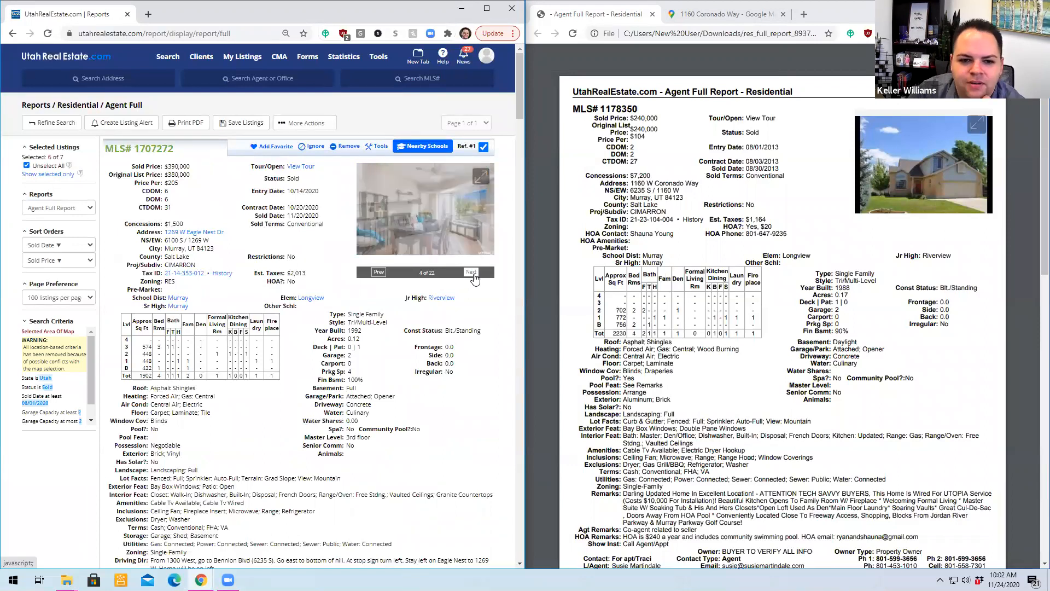
{"action": "left_click", "coordinate": [471, 272]}
{"action": "left_click", "coordinate": [472, 272]}
{"action": "left_click", "coordinate": [471, 272]}
{"action": "left_click", "coordinate": [472, 272]}
{"action": "left_click", "coordinate": [471, 272]}
{"action": "left_click", "coordinate": [471, 272]}
{"action": "left_click", "coordinate": [471, 271]}
{"action": "left_click", "coordinate": [472, 272]}
{"action": "left_click", "coordinate": [471, 272]}
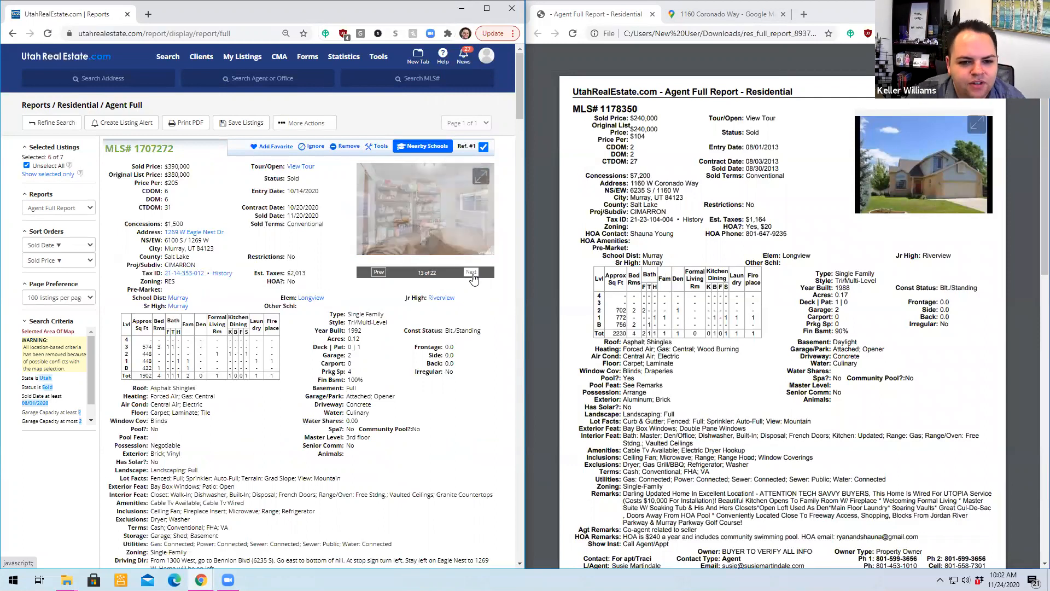
{"action": "left_click", "coordinate": [472, 272]}
{"action": "left_click", "coordinate": [472, 272]}
{"action": "left_click", "coordinate": [471, 272]}
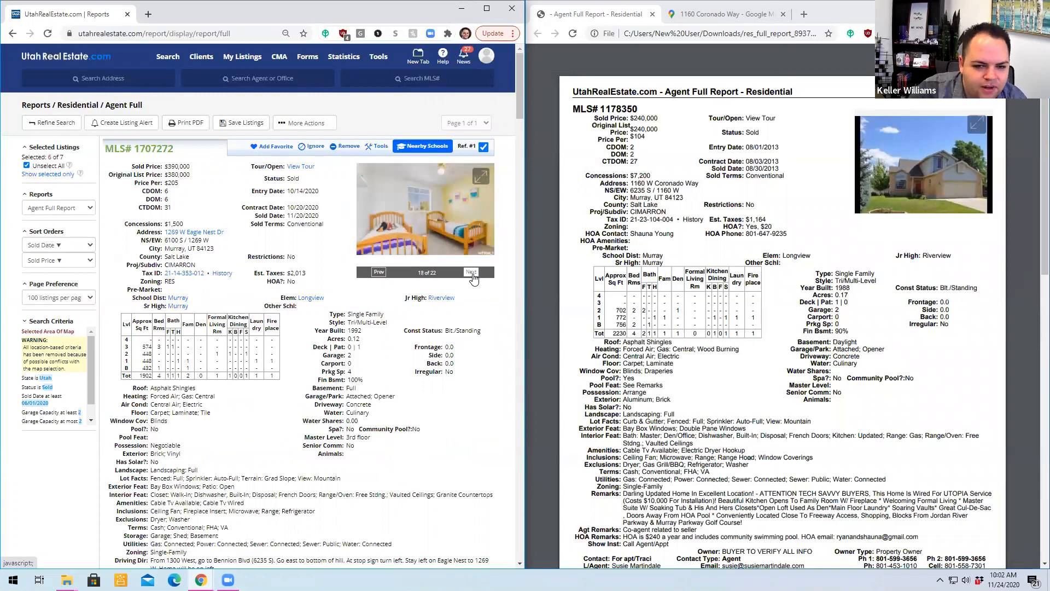
{"action": "left_click", "coordinate": [471, 272]}
- Go to the second sold listing and browse its gallery for the condition of the kitchen, living areas and backyard
{"action": "scroll", "coordinate": [391, 360], "scroll_direction": "down", "scroll_amount": 3}
{"action": "scroll", "coordinate": [390, 359], "scroll_direction": "down", "scroll_amount": 12}
{"action": "left_click", "coordinate": [472, 204]}
{"action": "left_click", "coordinate": [472, 203]}
{"action": "left_click", "coordinate": [471, 203]}
{"action": "left_click", "coordinate": [472, 203]}
{"action": "left_click", "coordinate": [472, 203]}
{"action": "left_click", "coordinate": [472, 204]}
{"action": "left_click", "coordinate": [471, 203]}
{"action": "left_click", "coordinate": [471, 204]}
{"action": "left_click", "coordinate": [471, 204]}
{"action": "left_click", "coordinate": [471, 203]}
{"action": "left_click", "coordinate": [471, 204]}
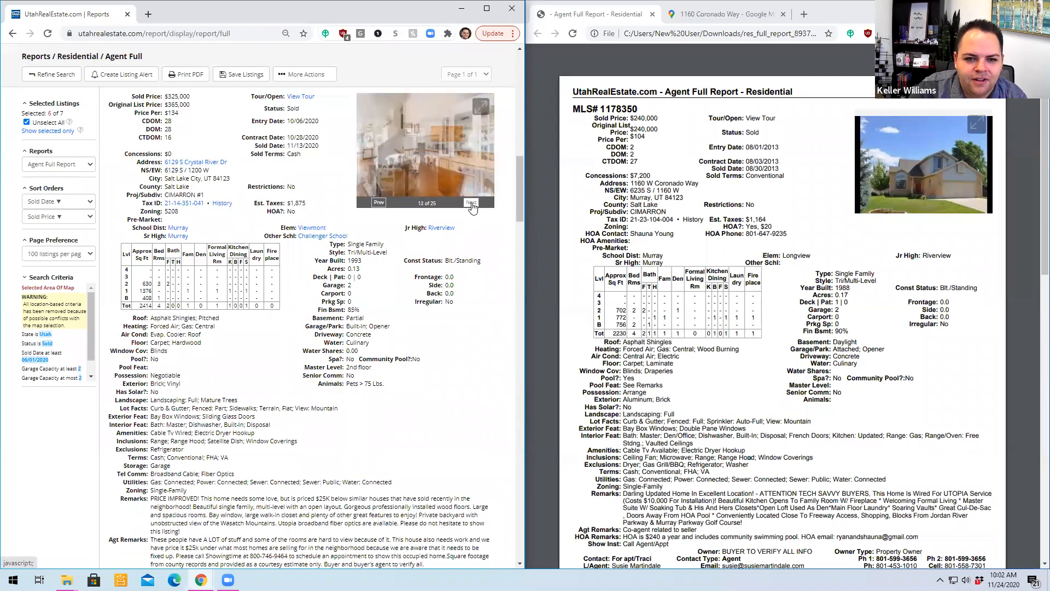
{"action": "left_click", "coordinate": [472, 204]}
{"action": "left_click", "coordinate": [472, 204]}
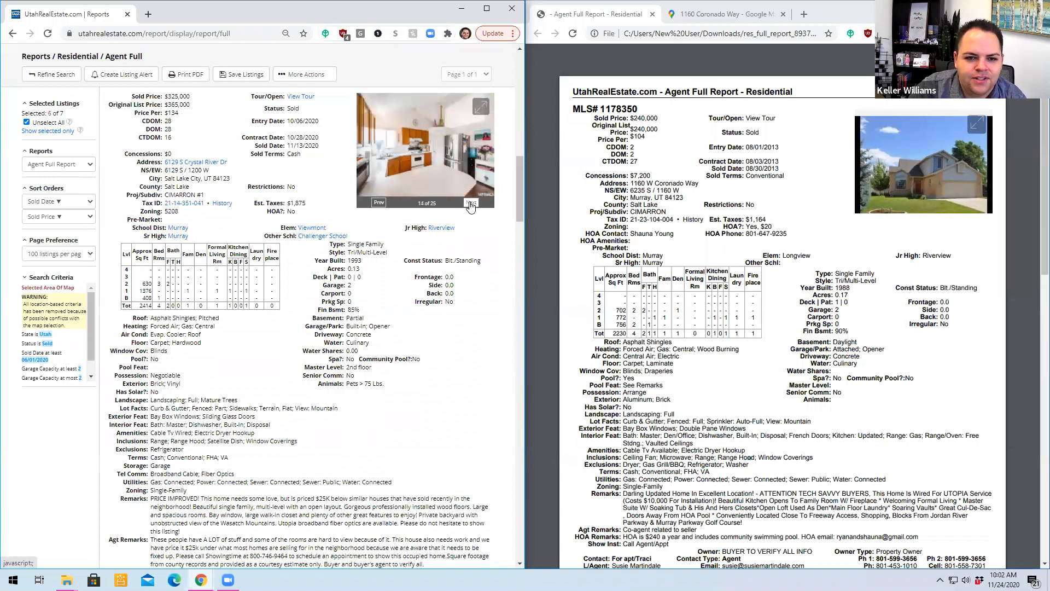
{"action": "left_click", "coordinate": [471, 203]}
{"action": "left_click", "coordinate": [471, 204]}
{"action": "left_click", "coordinate": [471, 203]}
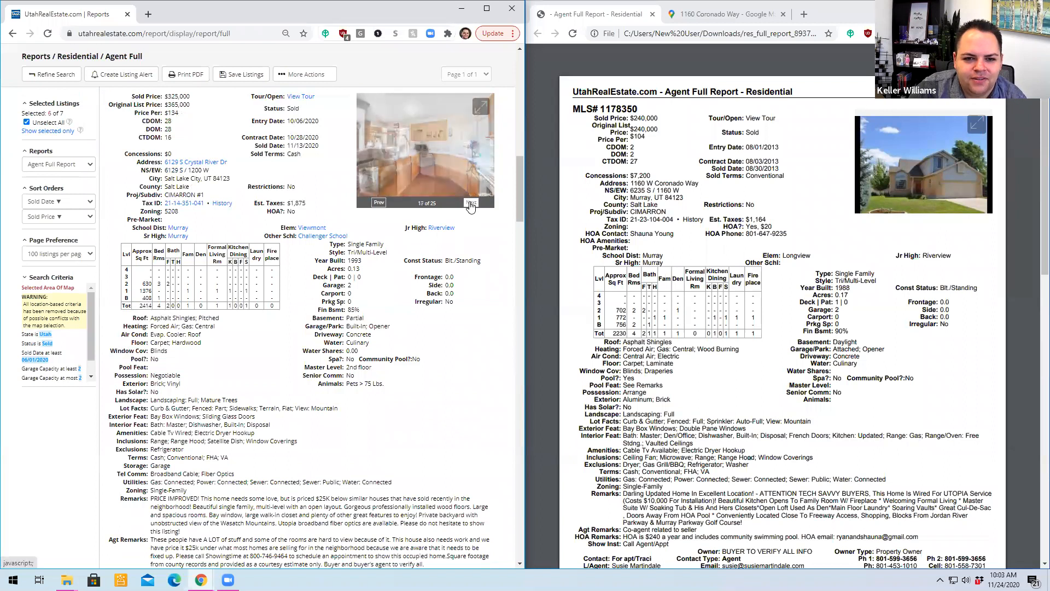
{"action": "left_click", "coordinate": [471, 204]}
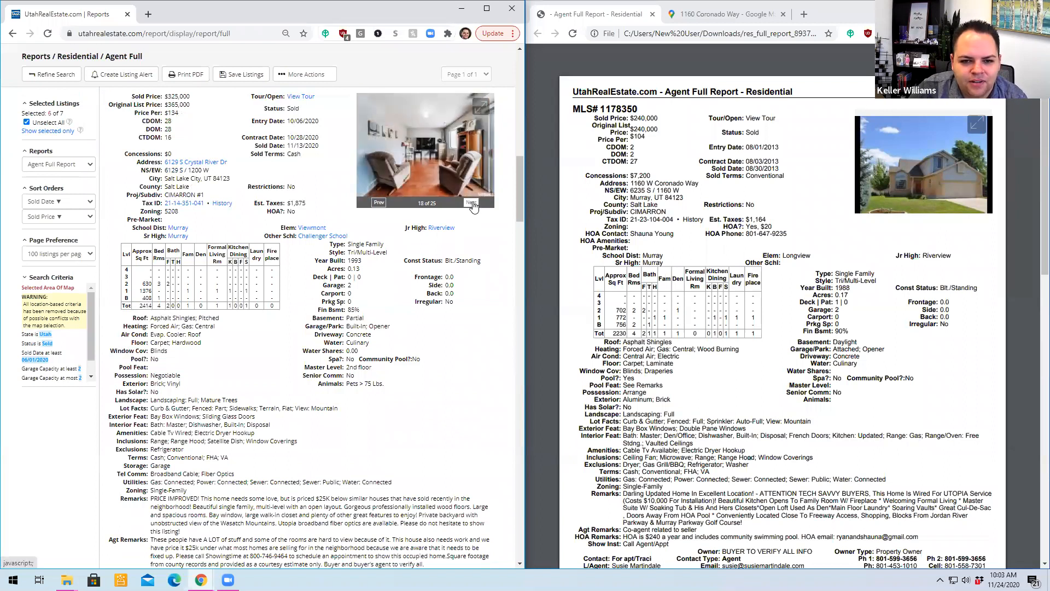
{"action": "left_click", "coordinate": [471, 204]}
{"action": "left_click", "coordinate": [472, 203]}
{"action": "left_click", "coordinate": [471, 204]}
{"action": "left_click", "coordinate": [471, 203]}
{"action": "left_click", "coordinate": [471, 203]}
{"action": "left_click", "coordinate": [472, 203]}
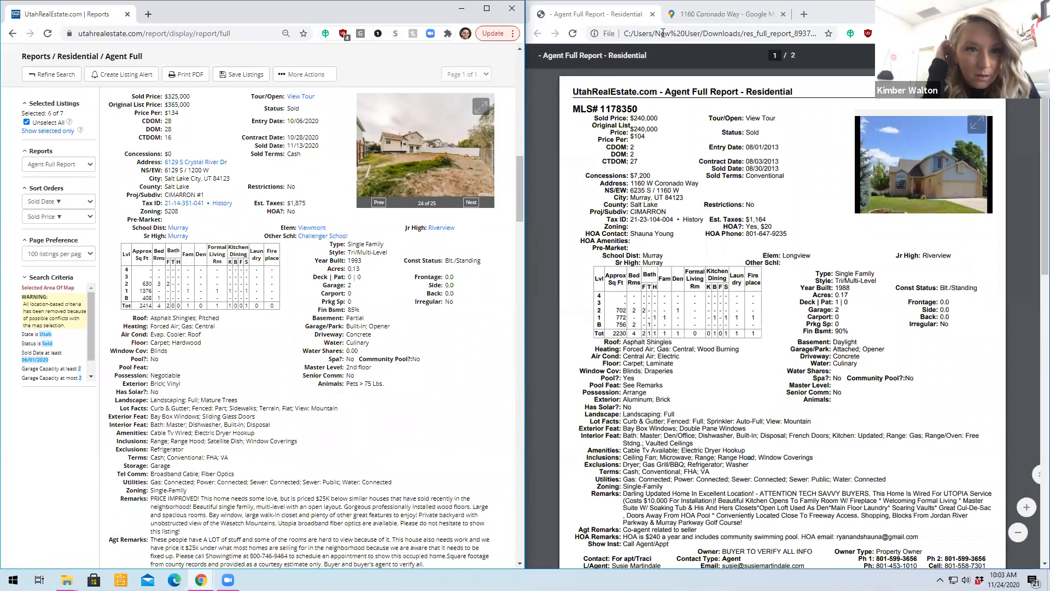
- Bring the satellite map back beside the report, and review the second listing's remarks and original list price
{"action": "left_click", "coordinate": [693, 19]}
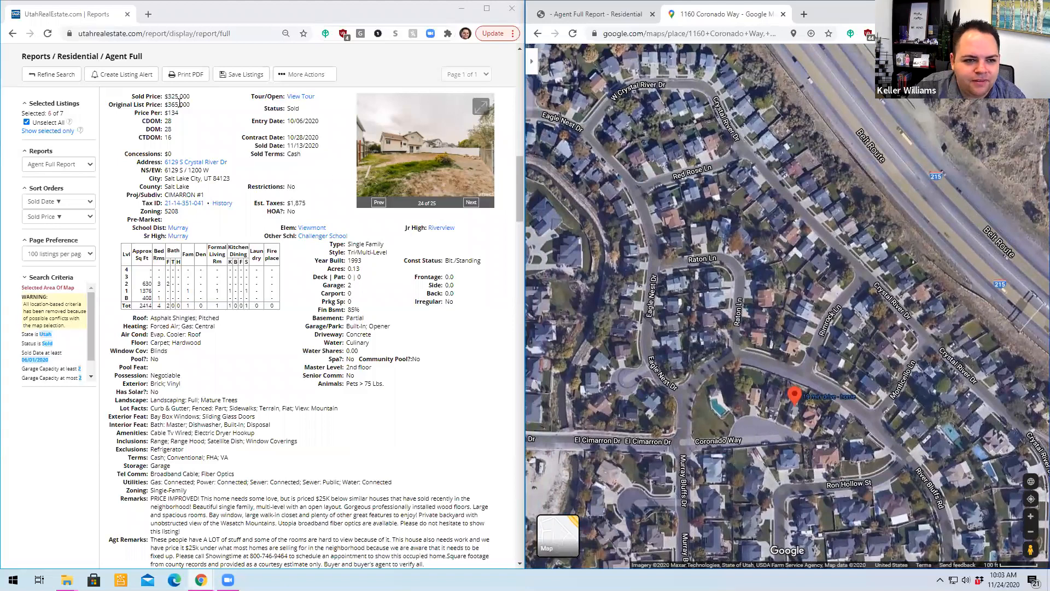
{"action": "scroll", "coordinate": [283, 237], "scroll_direction": "down", "scroll_amount": 6}
{"action": "scroll", "coordinate": [283, 236], "scroll_direction": "up", "scroll_amount": 7}
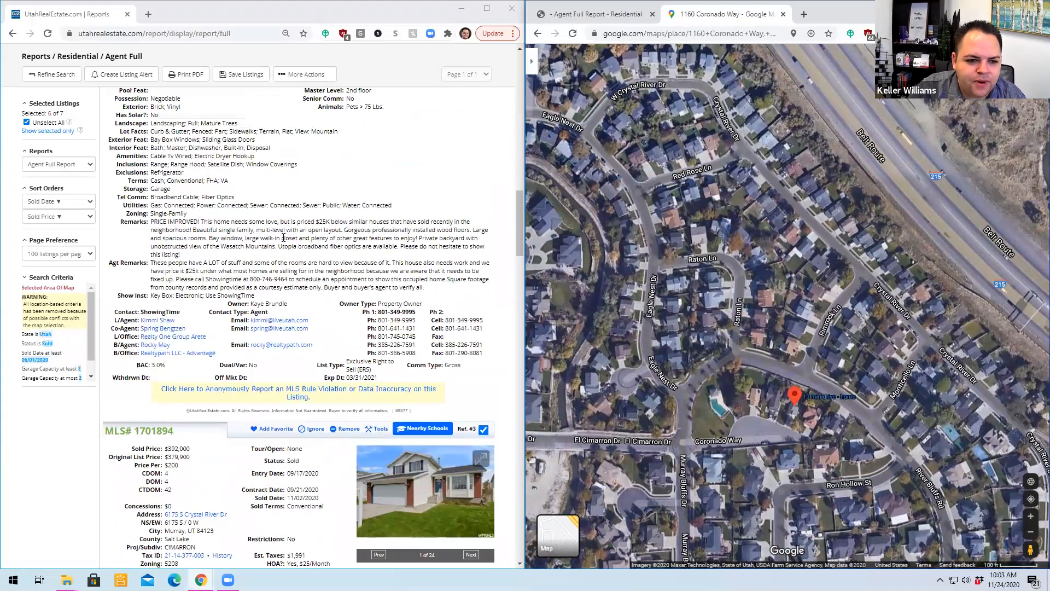
{"action": "scroll", "coordinate": [158, 126], "scroll_direction": "down", "scroll_amount": 1}
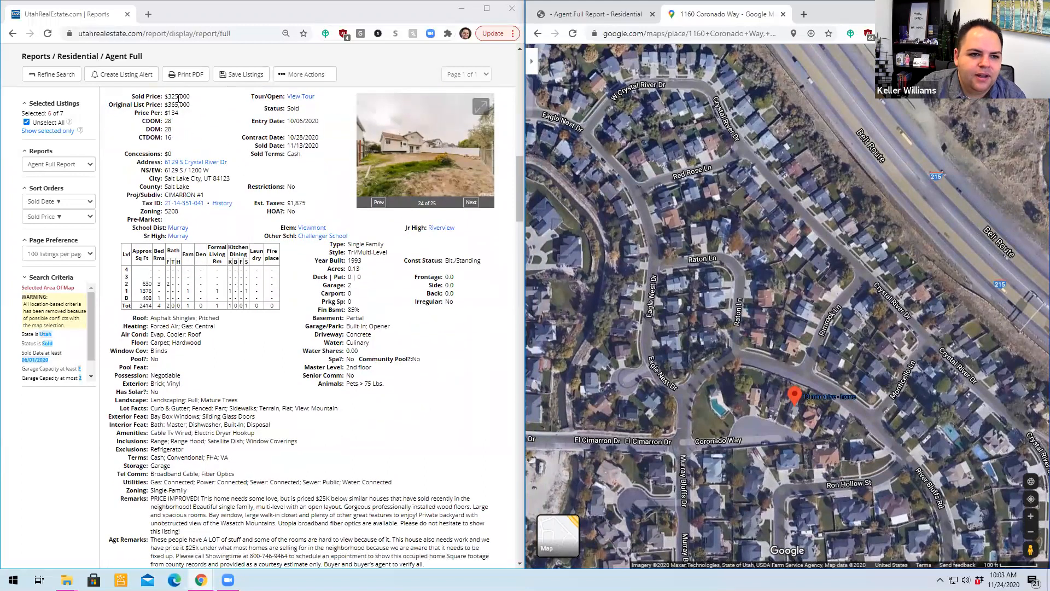
{"action": "left_click_drag", "start_coordinate": [172, 105], "coordinate": [202, 109]}
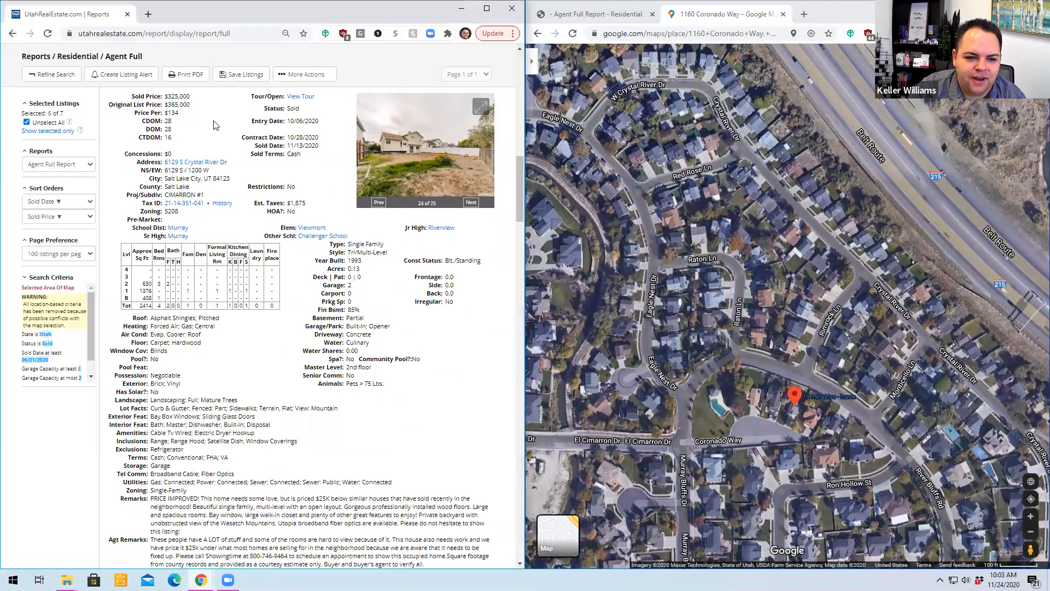
- Review the details of the third sold listing, MLS# 1701894, and browse its photos through the community pool and shed
{"action": "scroll", "coordinate": [296, 273], "scroll_direction": "down", "scroll_amount": 6}
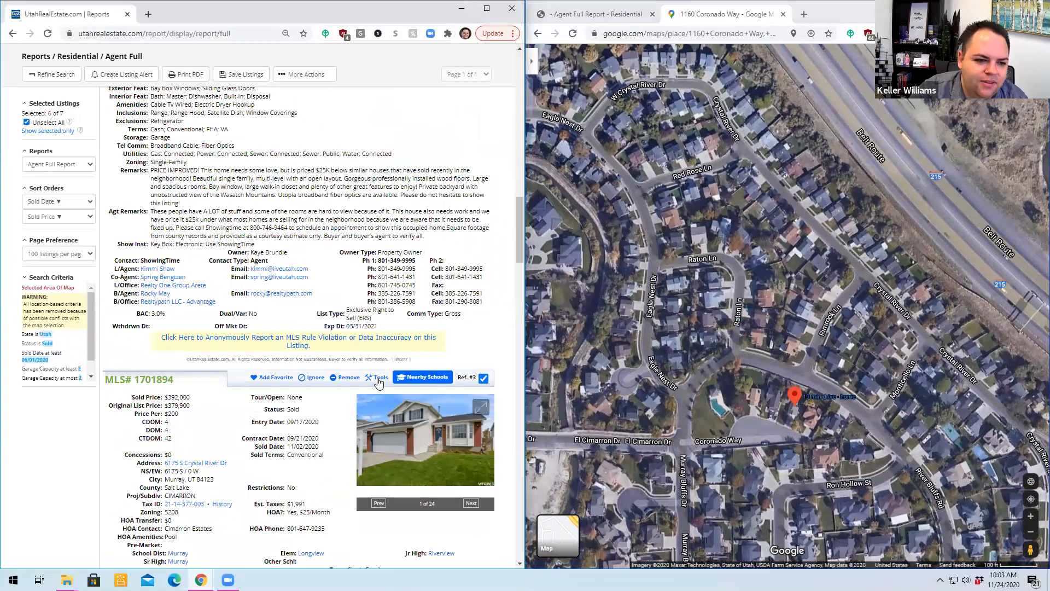
{"action": "scroll", "coordinate": [328, 372], "scroll_direction": "down", "scroll_amount": 1}
{"action": "scroll", "coordinate": [260, 313], "scroll_direction": "down", "scroll_amount": 3}
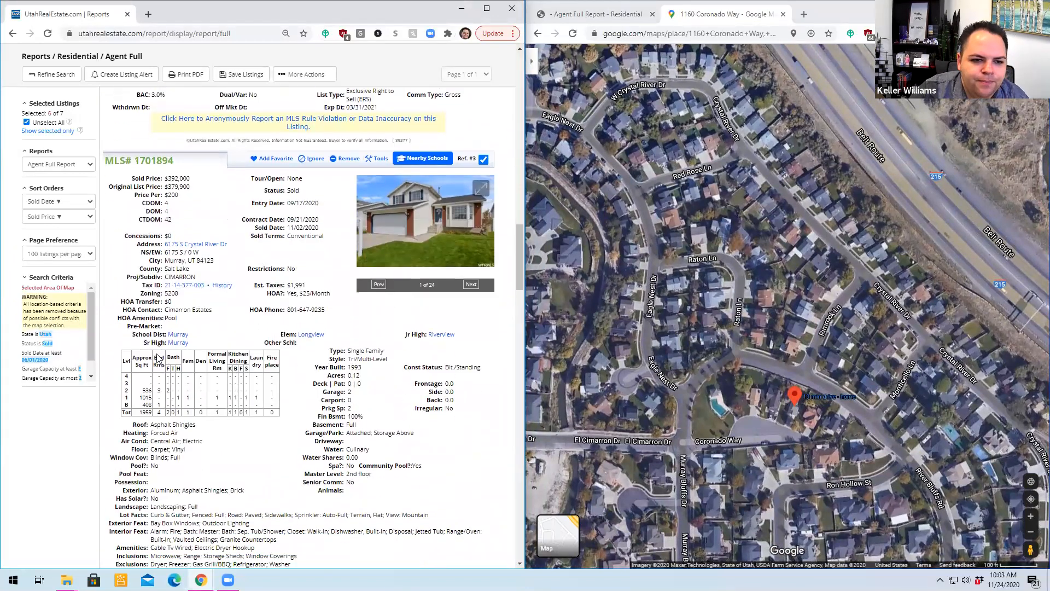
{"action": "scroll", "coordinate": [202, 336], "scroll_direction": "down", "scroll_amount": 1}
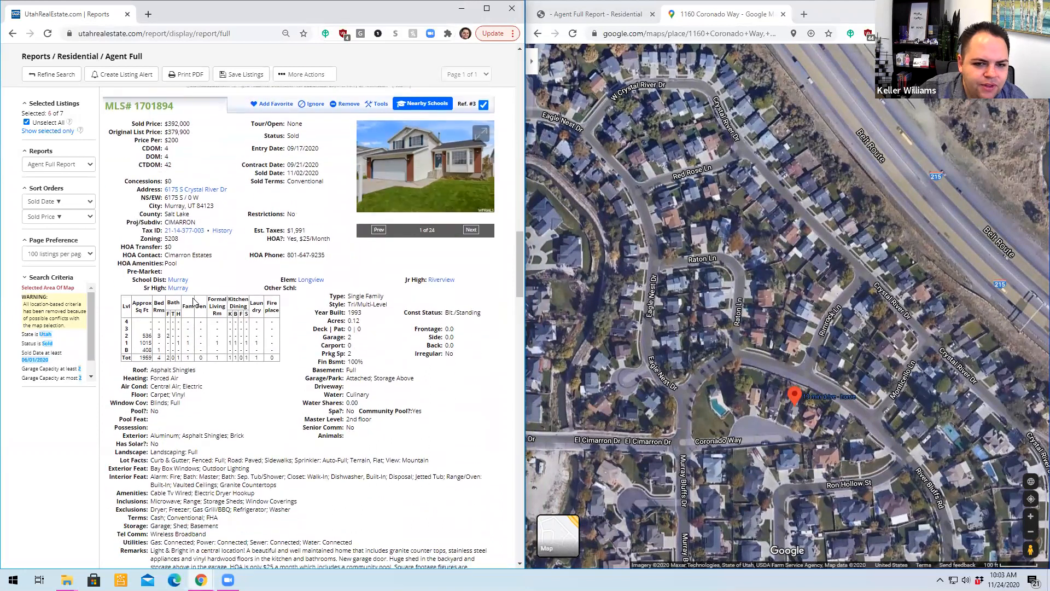
{"action": "left_click", "coordinate": [473, 230]}
{"action": "left_click", "coordinate": [472, 230]}
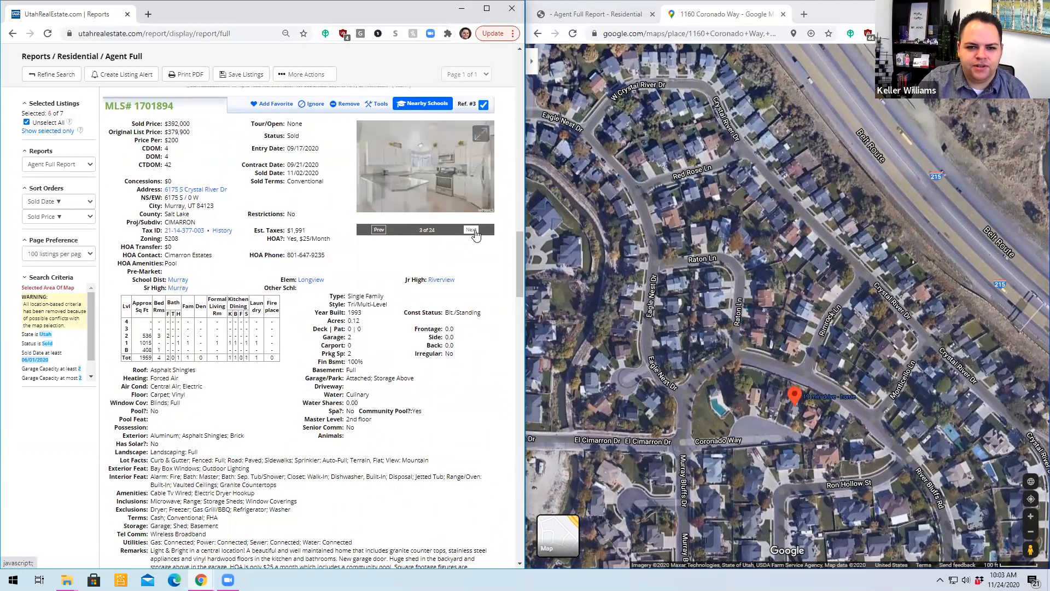
{"action": "left_click", "coordinate": [472, 229]}
{"action": "left_click", "coordinate": [471, 229]}
{"action": "left_click", "coordinate": [473, 230]}
{"action": "left_click", "coordinate": [472, 230]}
{"action": "left_click", "coordinate": [472, 230]}
{"action": "left_click", "coordinate": [472, 230]}
{"action": "left_click", "coordinate": [471, 229]}
{"action": "left_click", "coordinate": [471, 230]}
{"action": "left_click", "coordinate": [471, 230]}
{"action": "left_click", "coordinate": [471, 229]}
{"action": "left_click", "coordinate": [471, 230]}
{"action": "left_click", "coordinate": [472, 230]}
{"action": "left_click", "coordinate": [472, 230]}
{"action": "left_click", "coordinate": [471, 230]}
{"action": "left_click", "coordinate": [471, 230]}
{"action": "left_click", "coordinate": [471, 230]}
{"action": "left_click", "coordinate": [474, 230]}
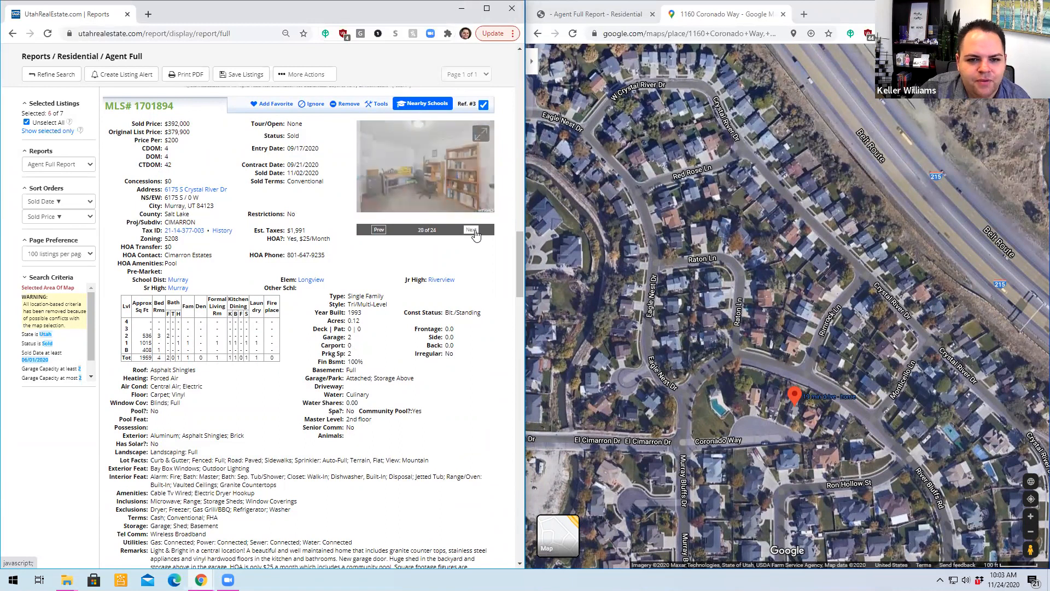
{"action": "left_click", "coordinate": [474, 230]}
{"action": "left_click", "coordinate": [473, 230]}
{"action": "left_click", "coordinate": [471, 231]}
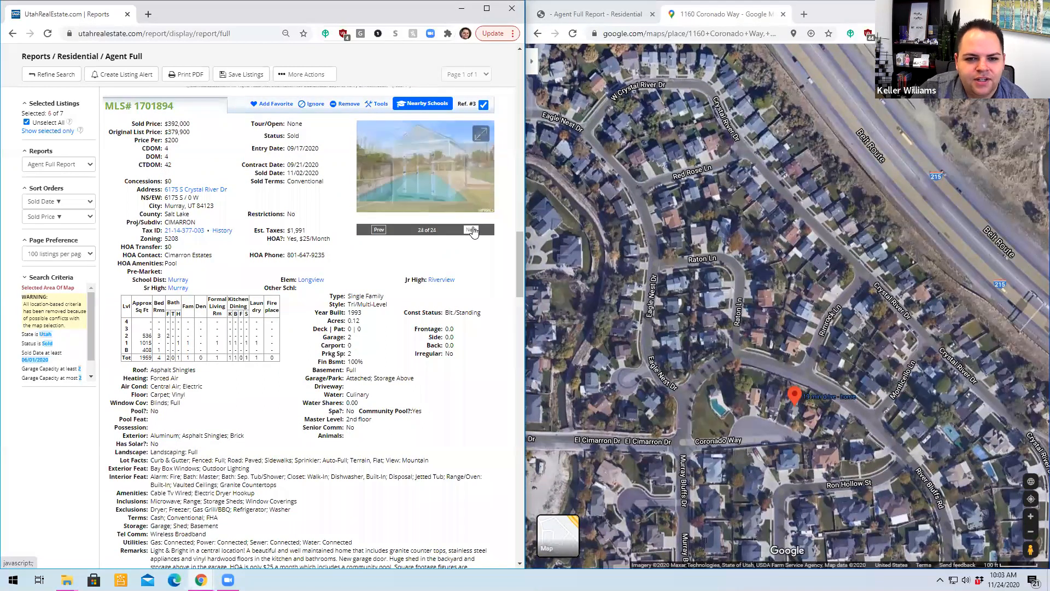
{"action": "left_click", "coordinate": [380, 231]}
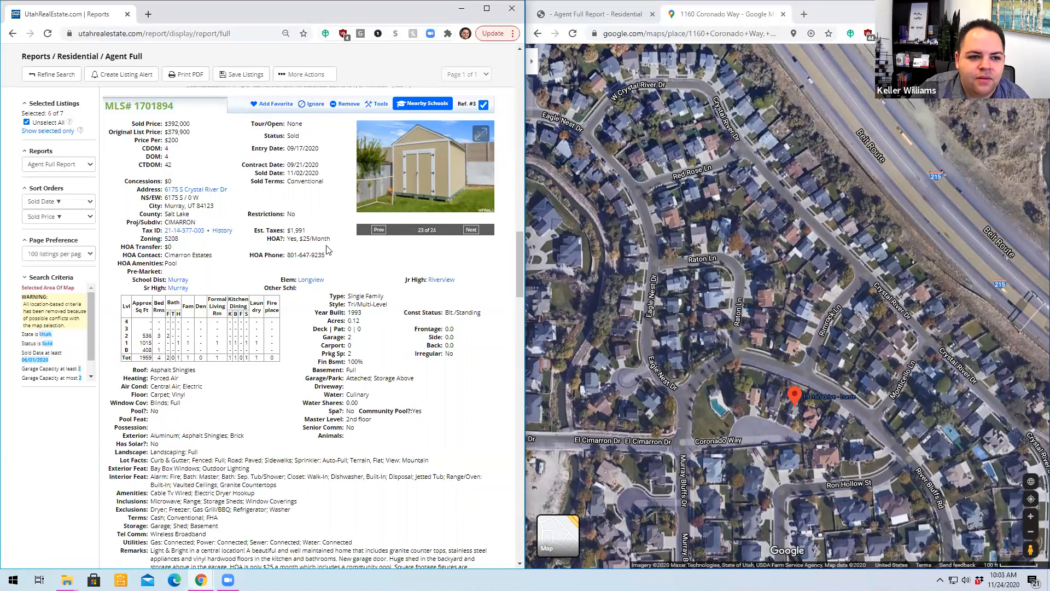
- Go to the fourth sold listing, MLS# 1704964, and browse its photos backward from the last one
{"action": "scroll", "coordinate": [328, 246], "scroll_direction": "down", "scroll_amount": 10}
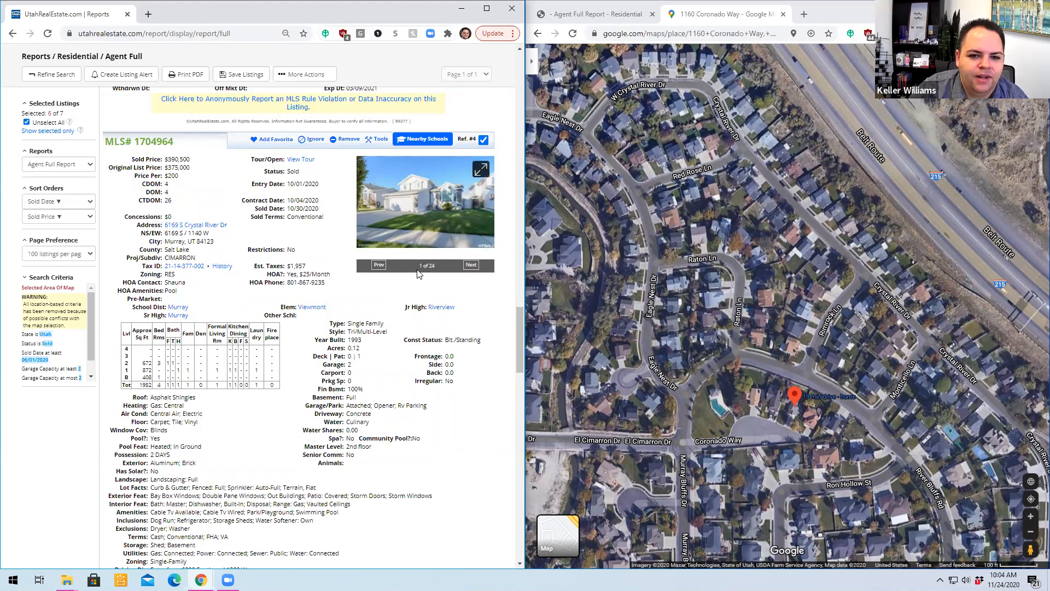
{"action": "left_click", "coordinate": [377, 266]}
{"action": "left_click", "coordinate": [377, 265]}
{"action": "left_click", "coordinate": [378, 265]}
{"action": "left_click", "coordinate": [377, 265]}
{"action": "left_click", "coordinate": [377, 265]}
{"action": "left_click", "coordinate": [378, 265]}
{"action": "left_click", "coordinate": [377, 265]}
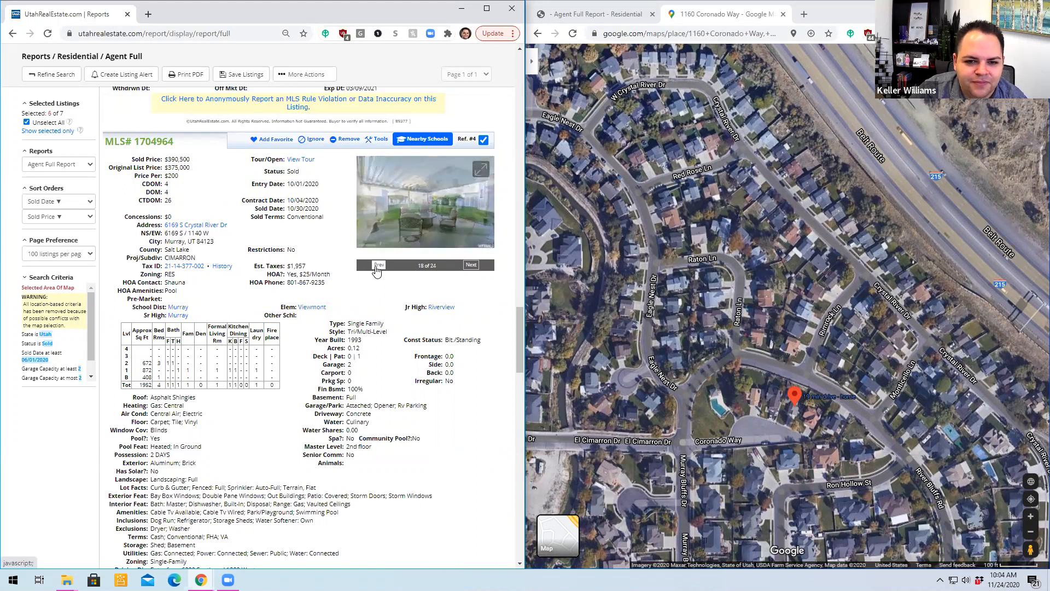
{"action": "left_click", "coordinate": [378, 265]}
{"action": "left_click", "coordinate": [377, 265]}
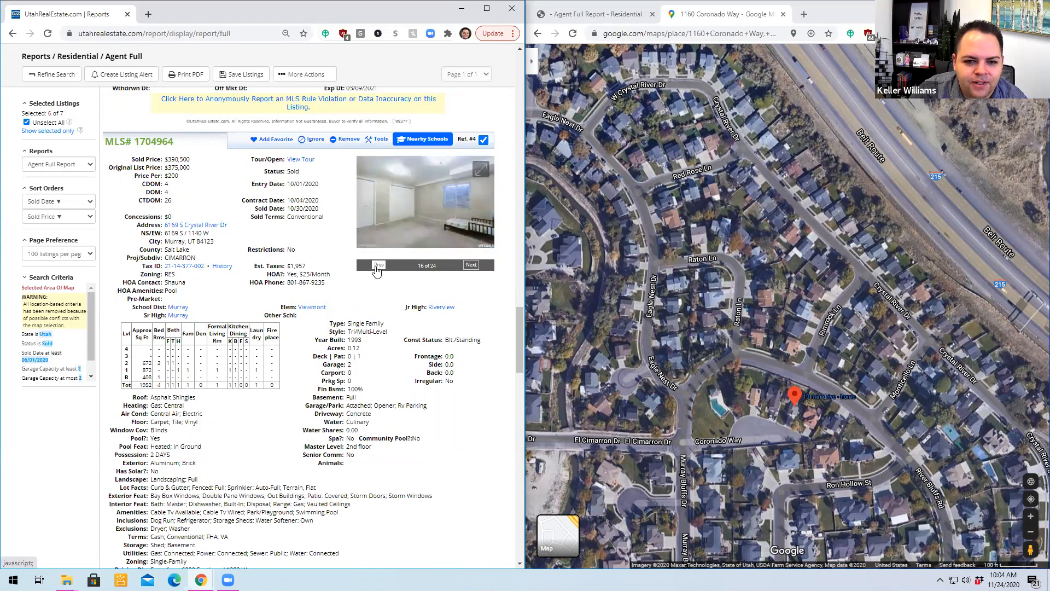
{"action": "left_click", "coordinate": [377, 265]}
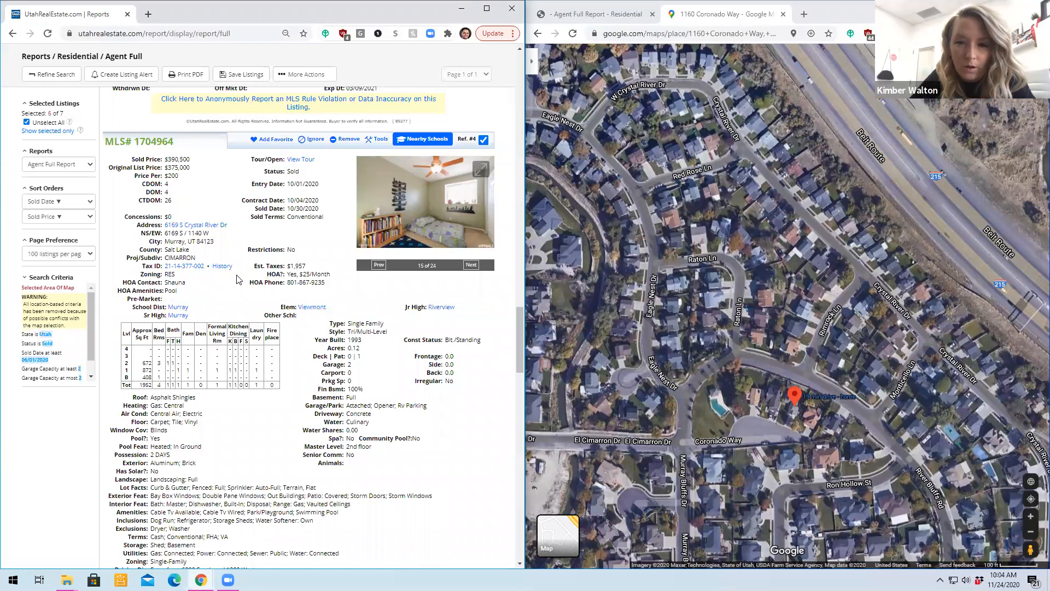
- Skim the full reports of the remaining sold listings for prices, size and year built
{"action": "scroll", "coordinate": [237, 279], "scroll_direction": "down", "scroll_amount": 10}
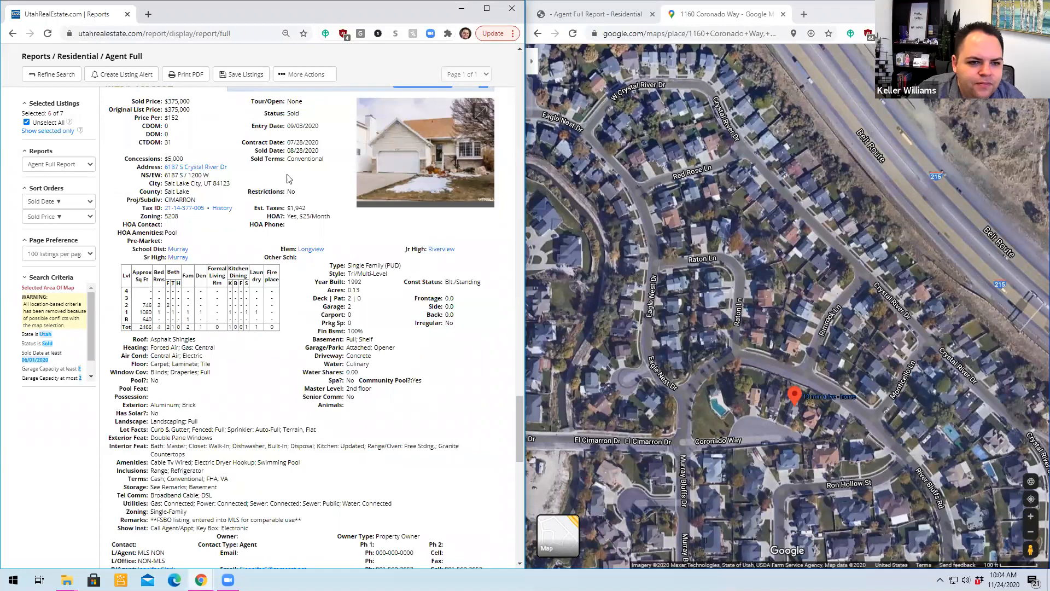
{"action": "scroll", "coordinate": [264, 268], "scroll_direction": "down", "scroll_amount": 10}
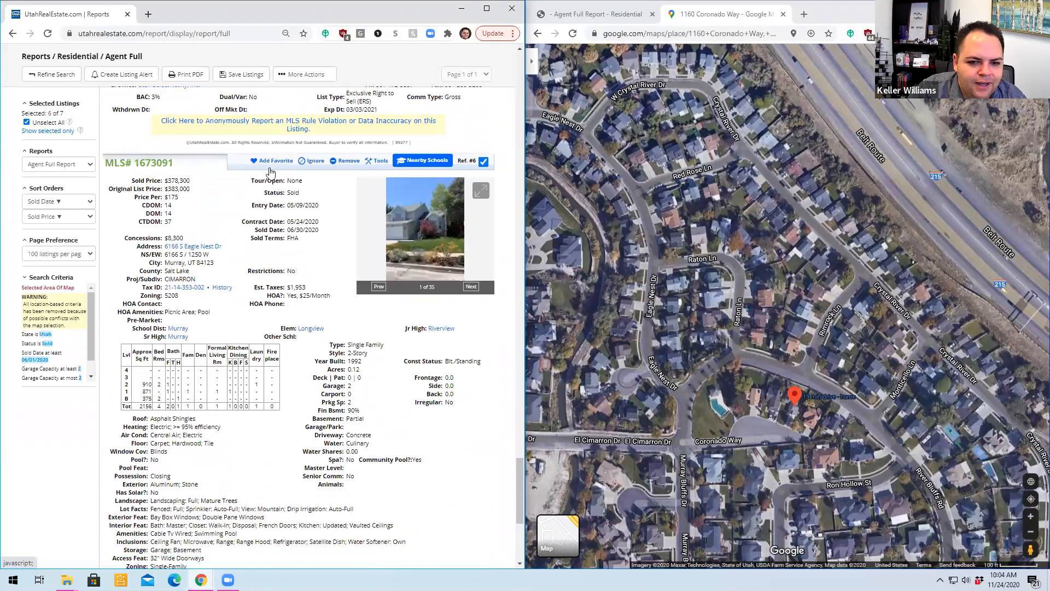
{"action": "scroll", "coordinate": [269, 171], "scroll_direction": "up", "scroll_amount": 20}
{"action": "scroll", "coordinate": [278, 165], "scroll_direction": "up", "scroll_amount": 15}
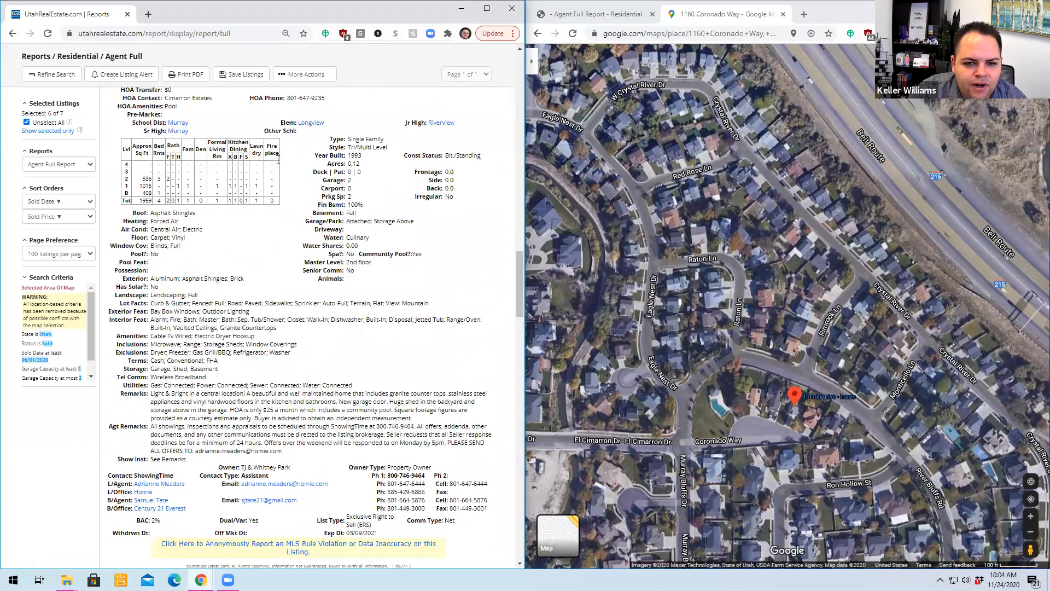
- Return to the search results, select all the sold listings, and open them as a Brief Report
{"action": "left_click", "coordinate": [55, 77]}
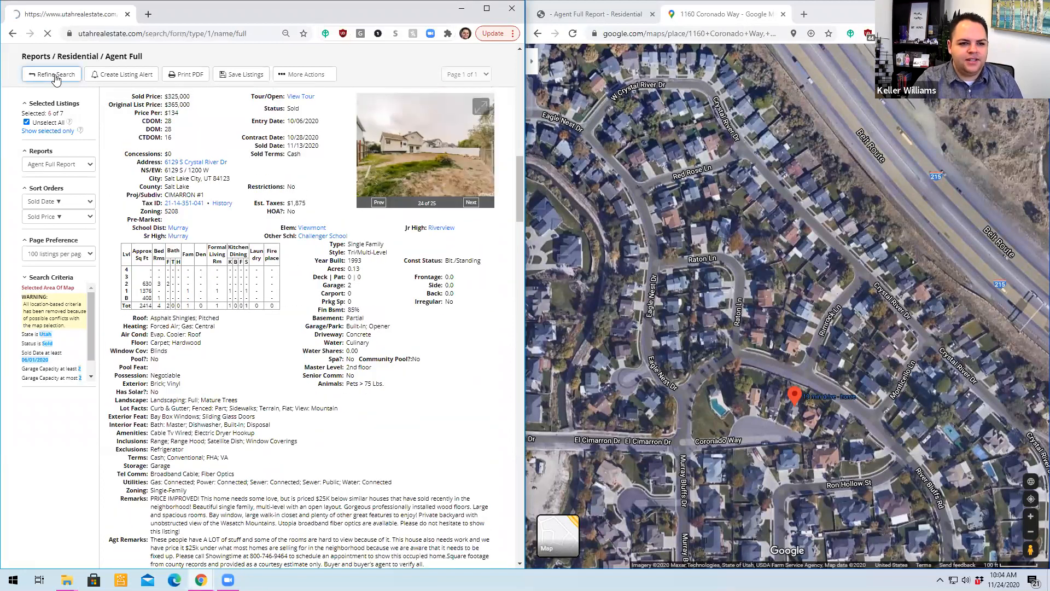
{"action": "left_click", "coordinate": [54, 125]}
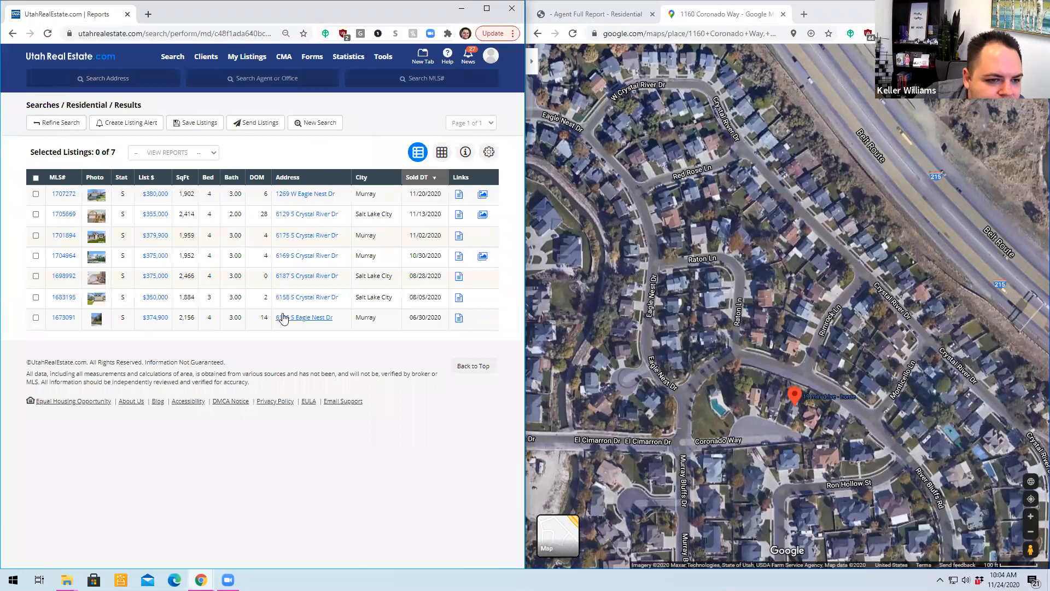
{"action": "left_click", "coordinate": [36, 177]}
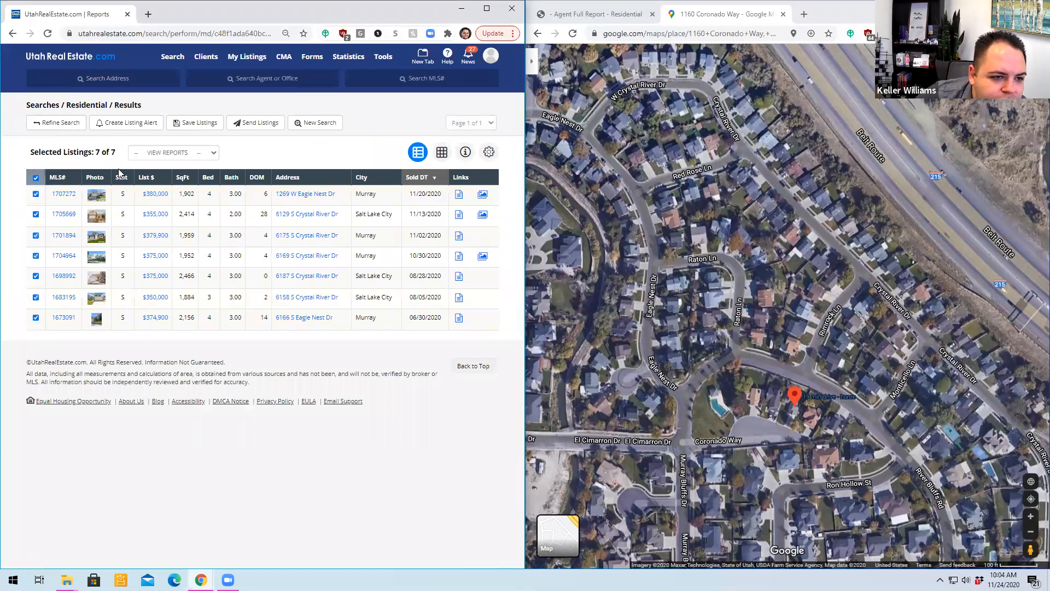
{"action": "left_click", "coordinate": [163, 154]}
{"action": "left_click", "coordinate": [158, 200]}
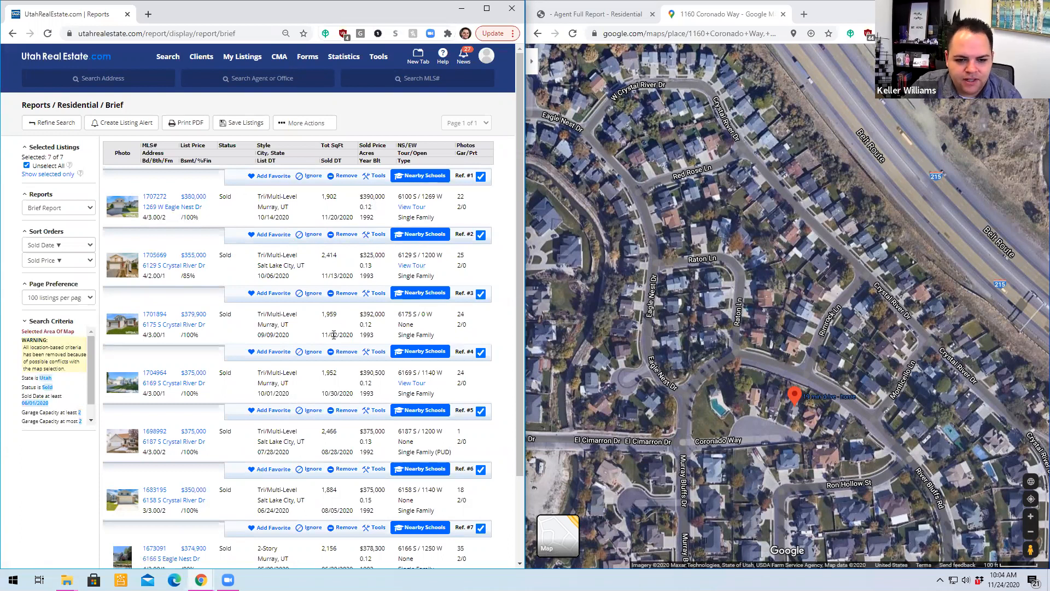
- Compare the sold dates of the third and first listings, and review the rest of the brief report
{"action": "left_click_drag", "start_coordinate": [320, 334], "coordinate": [356, 327]}
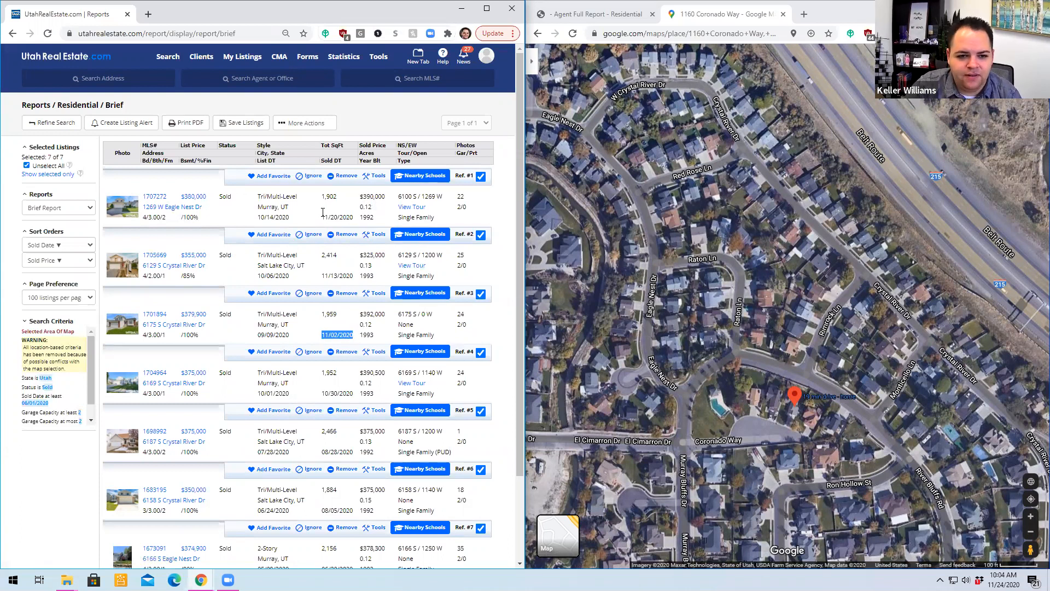
{"action": "left_click_drag", "start_coordinate": [321, 217], "coordinate": [352, 218]}
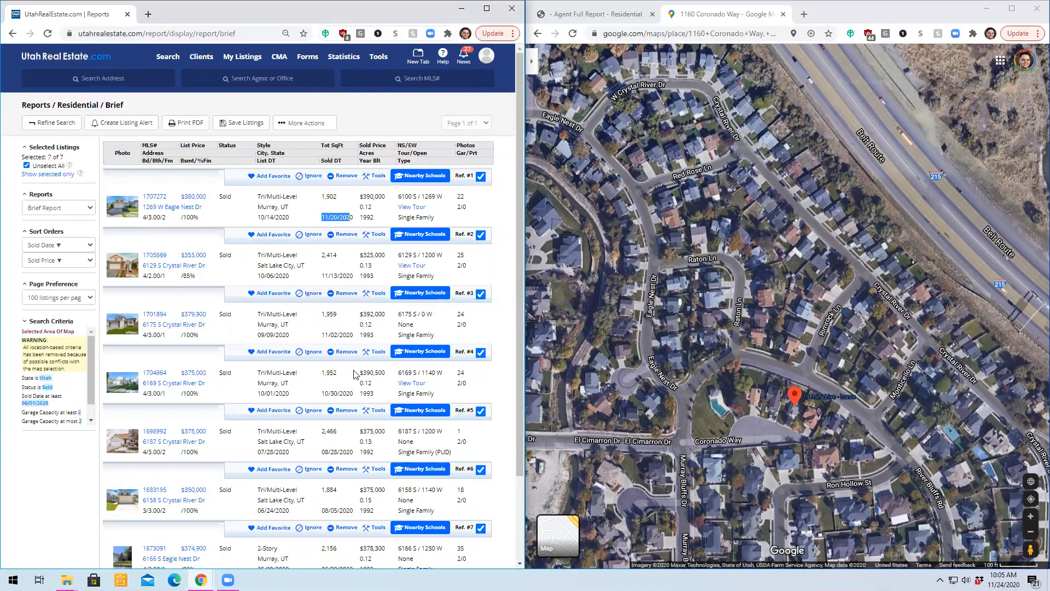
{"action": "left_click_drag", "start_coordinate": [516, 271], "coordinate": [524, 306]}
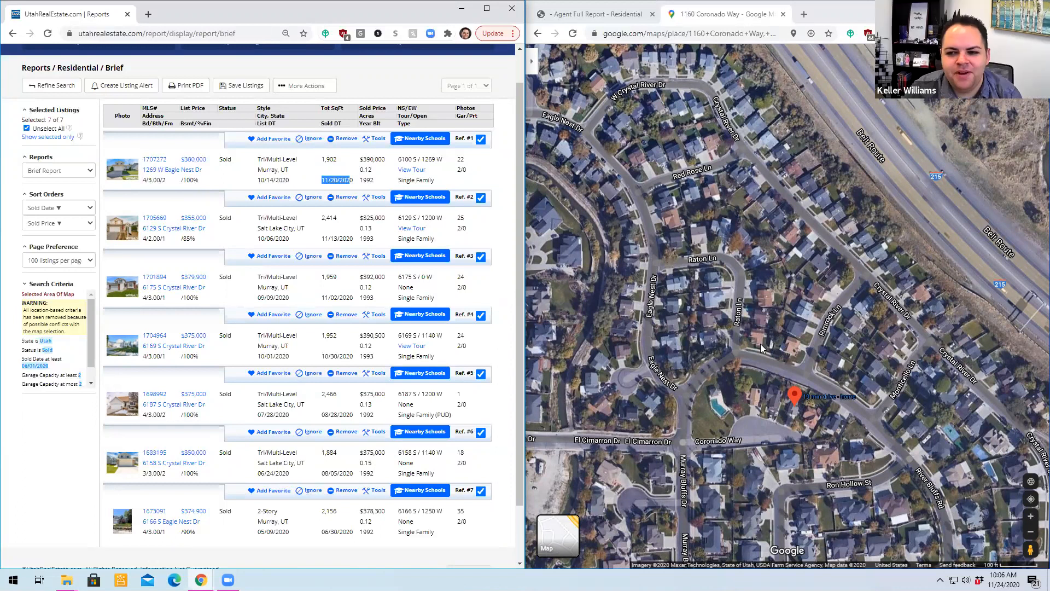
- Zoom out the satellite map and examine the streets south of the subject property
{"action": "scroll", "coordinate": [760, 348], "scroll_direction": "down", "scroll_amount": 2}
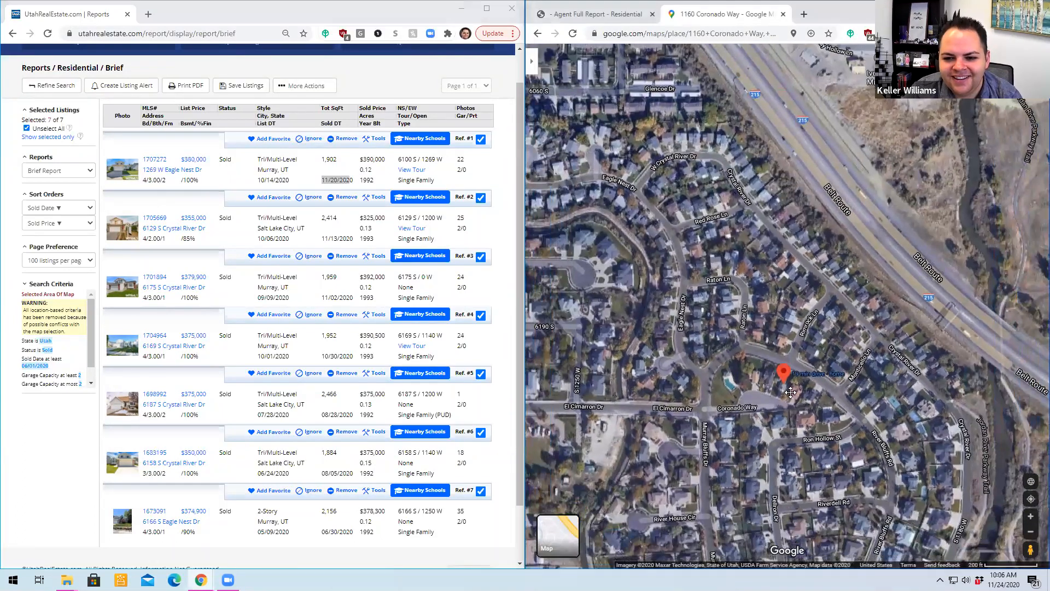
{"action": "left_click_drag", "start_coordinate": [790, 392], "coordinate": [780, 365]}
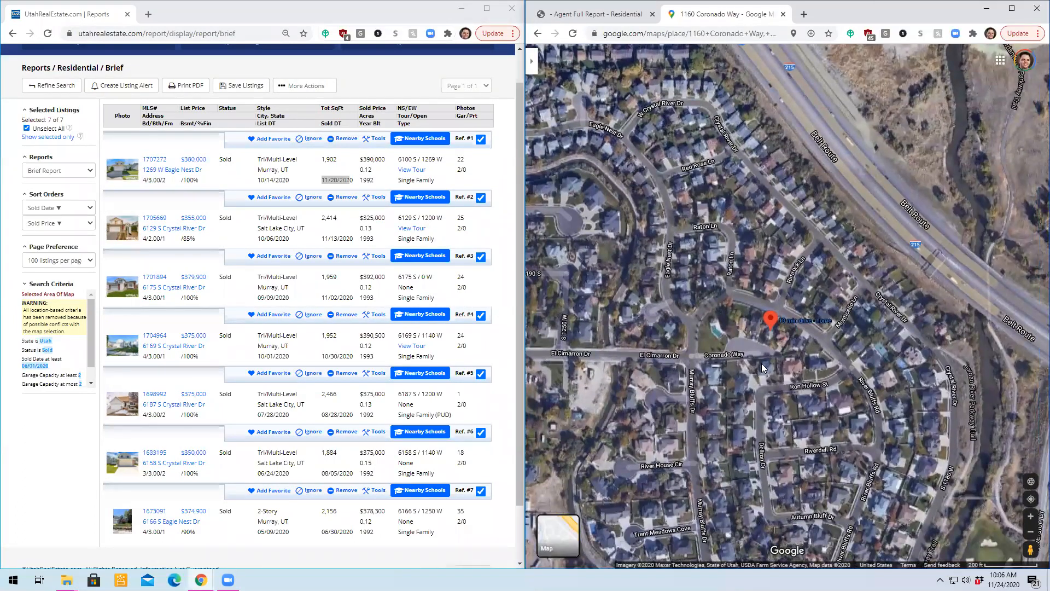
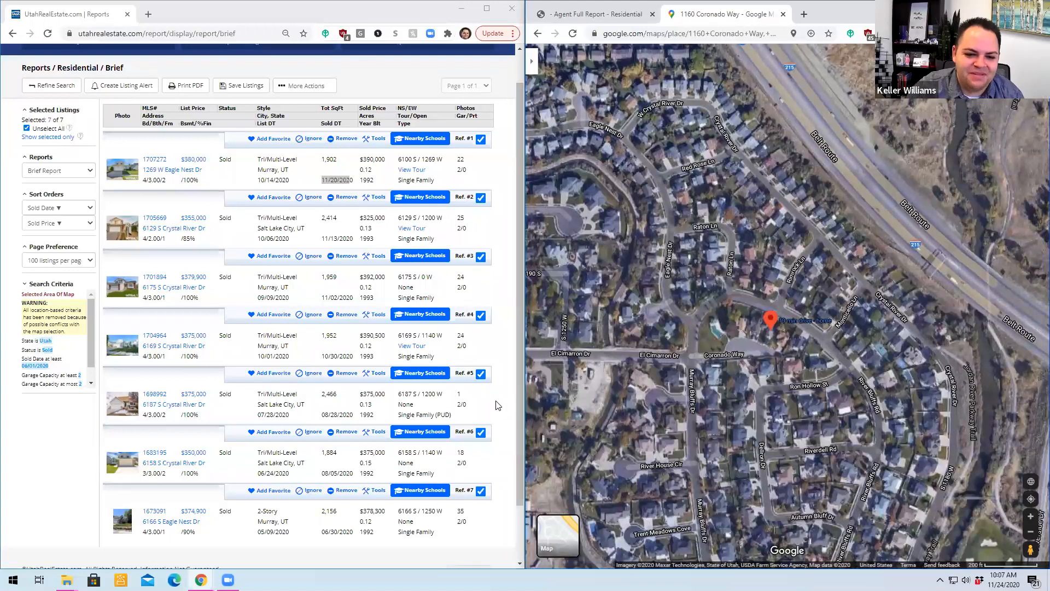
- Open the selected sold listings as a CMA Report
{"action": "scroll", "coordinate": [496, 405], "scroll_direction": "down", "scroll_amount": 2}
{"action": "scroll", "coordinate": [496, 403], "scroll_direction": "up", "scroll_amount": 3}
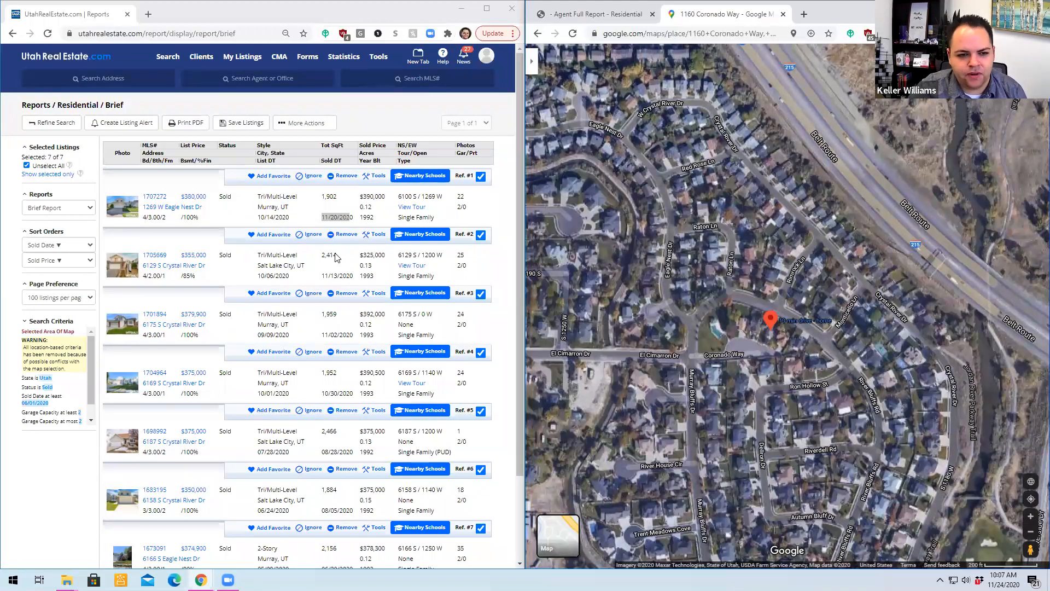
{"action": "left_click", "coordinate": [62, 213]}
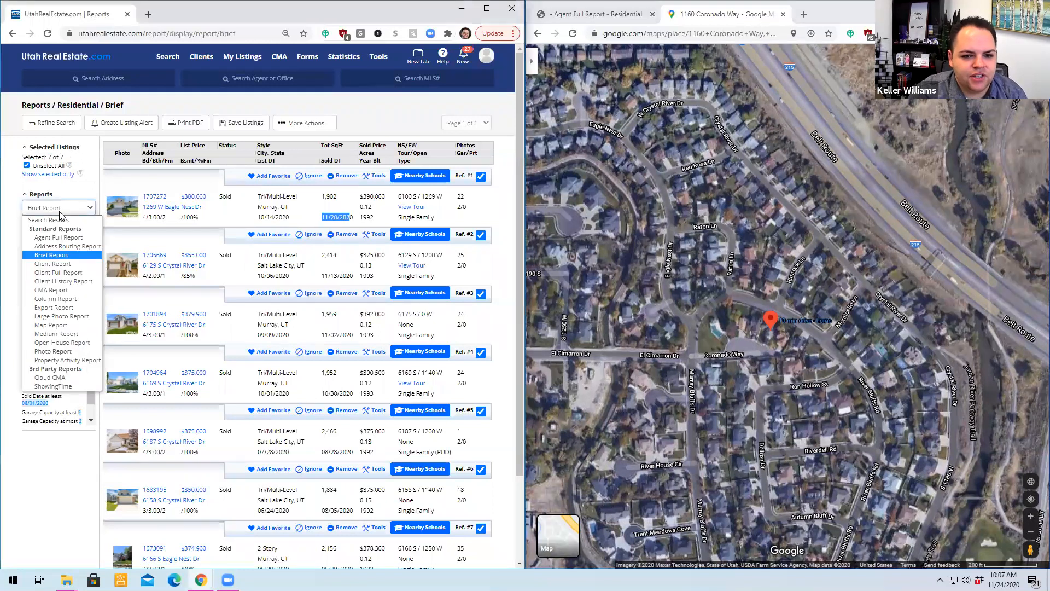
{"action": "left_click", "coordinate": [69, 290]}
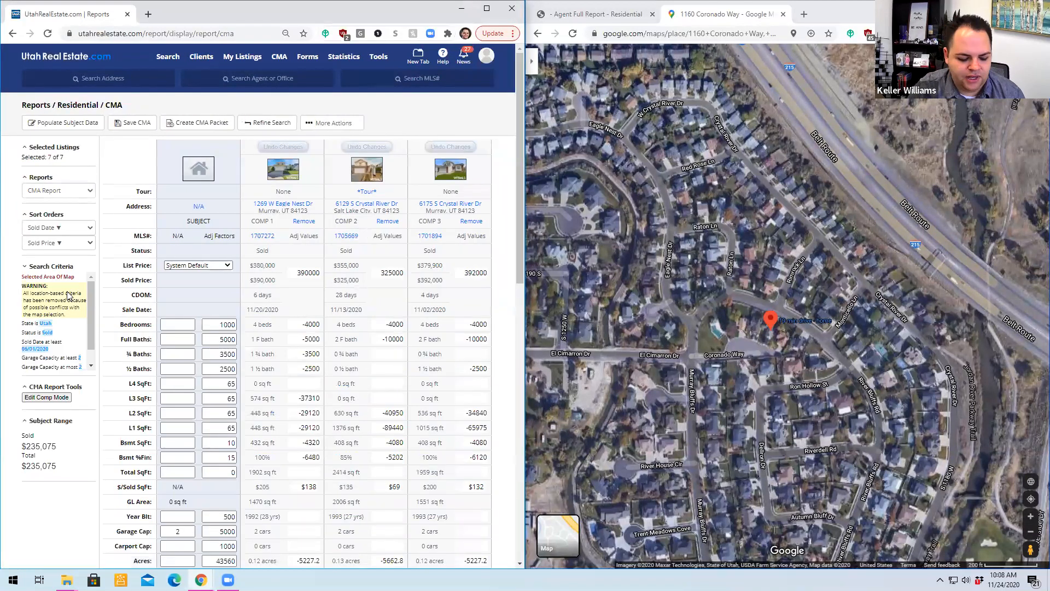
- Look over the comparables in the CMA report and remove Comp 2, the home sold for $325,000
{"action": "scroll", "coordinate": [333, 300], "scroll_direction": "down", "scroll_amount": 5}
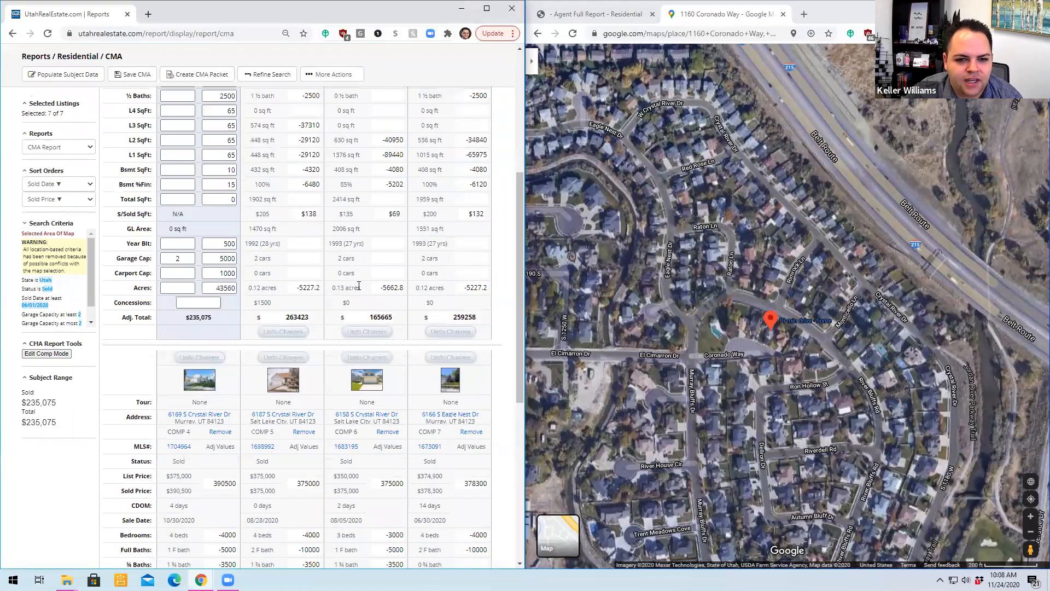
{"action": "scroll", "coordinate": [358, 287], "scroll_direction": "up", "scroll_amount": 6}
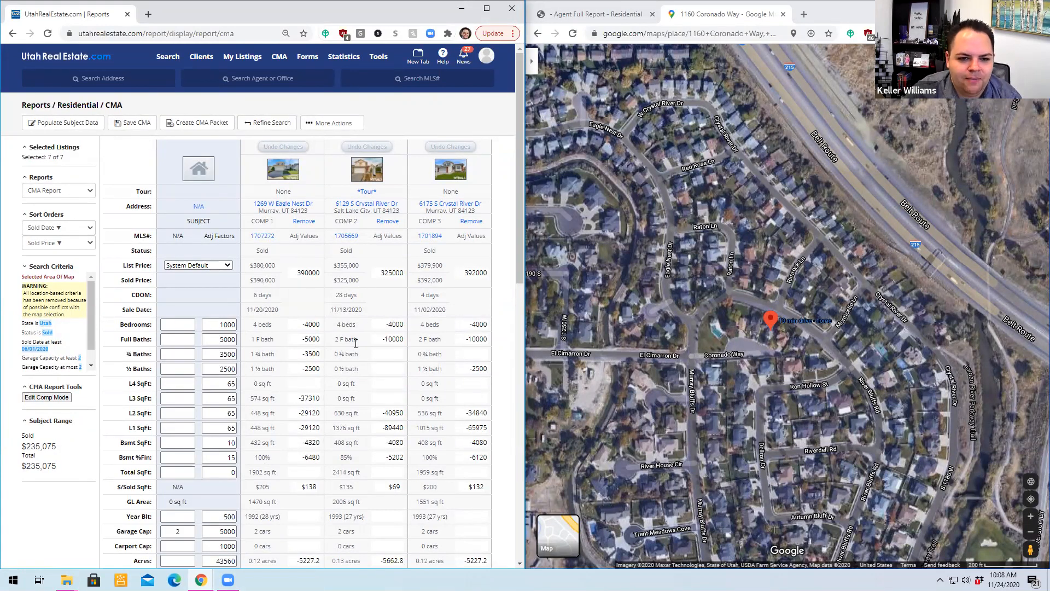
{"action": "scroll", "coordinate": [379, 273], "scroll_direction": "down", "scroll_amount": 2}
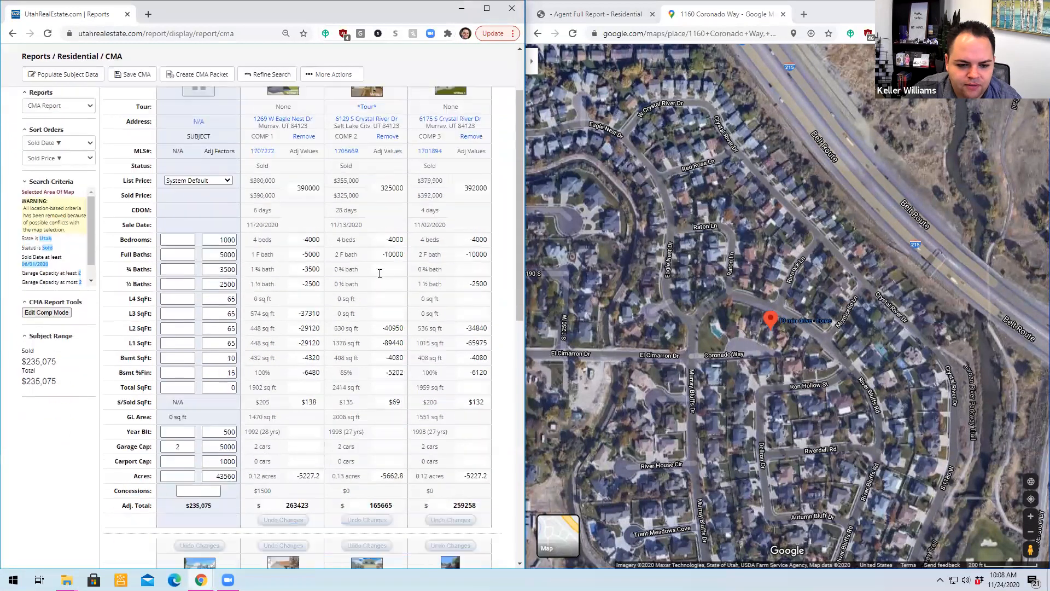
{"action": "scroll", "coordinate": [379, 273], "scroll_direction": "down", "scroll_amount": 5}
{"action": "scroll", "coordinate": [361, 257], "scroll_direction": "up", "scroll_amount": 5}
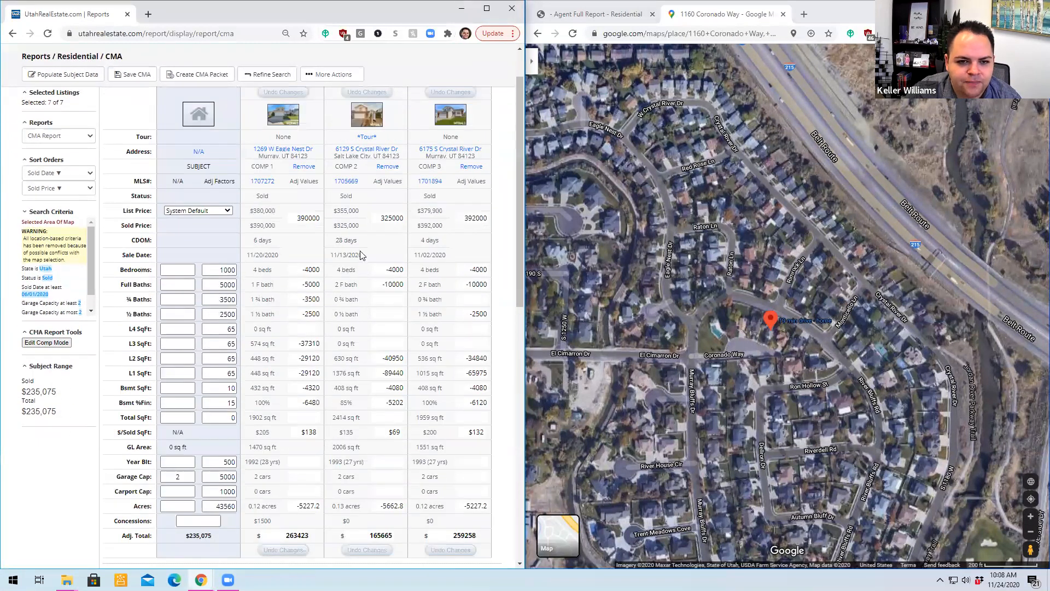
{"action": "scroll", "coordinate": [360, 254], "scroll_direction": "up", "scroll_amount": 1}
{"action": "left_click", "coordinate": [387, 221]}
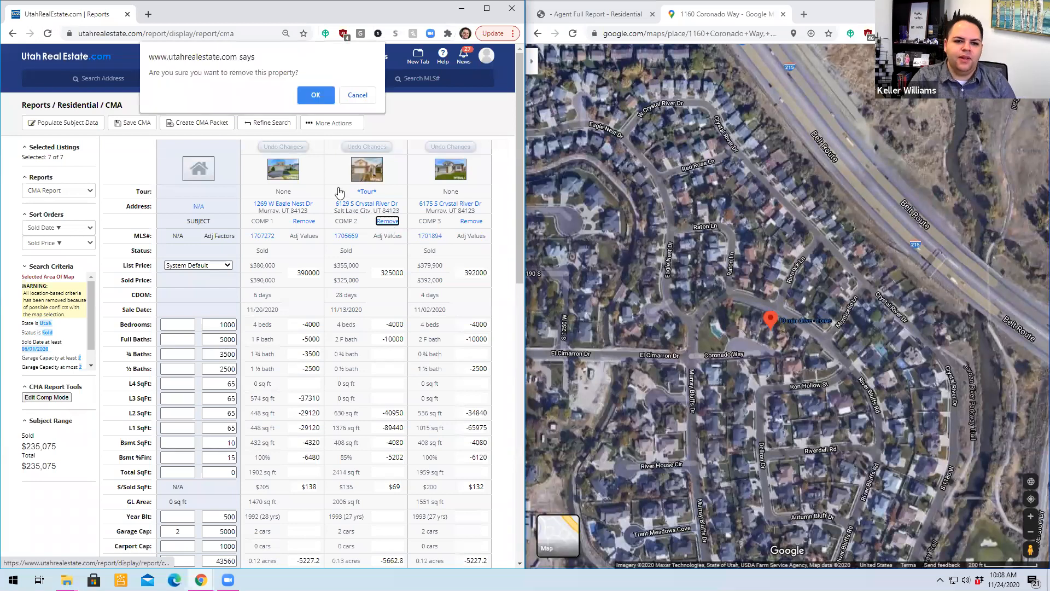
{"action": "left_click", "coordinate": [316, 96]}
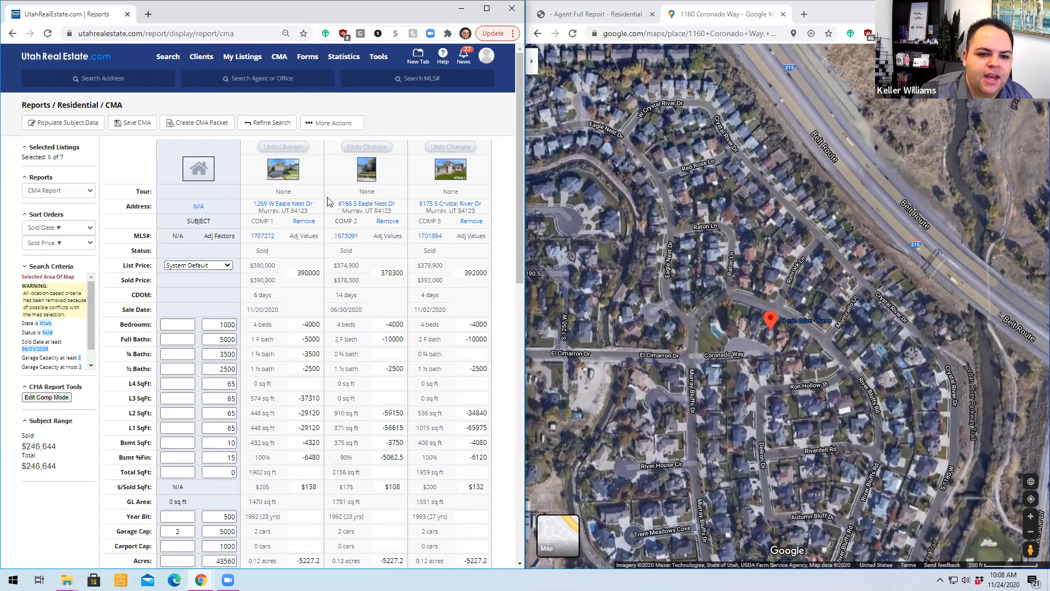
- Populate the CMA subject property by MLS number, using 1178350 copied from the subject's Agent Full Report
{"action": "scroll", "coordinate": [389, 257], "scroll_direction": "down", "scroll_amount": 1}
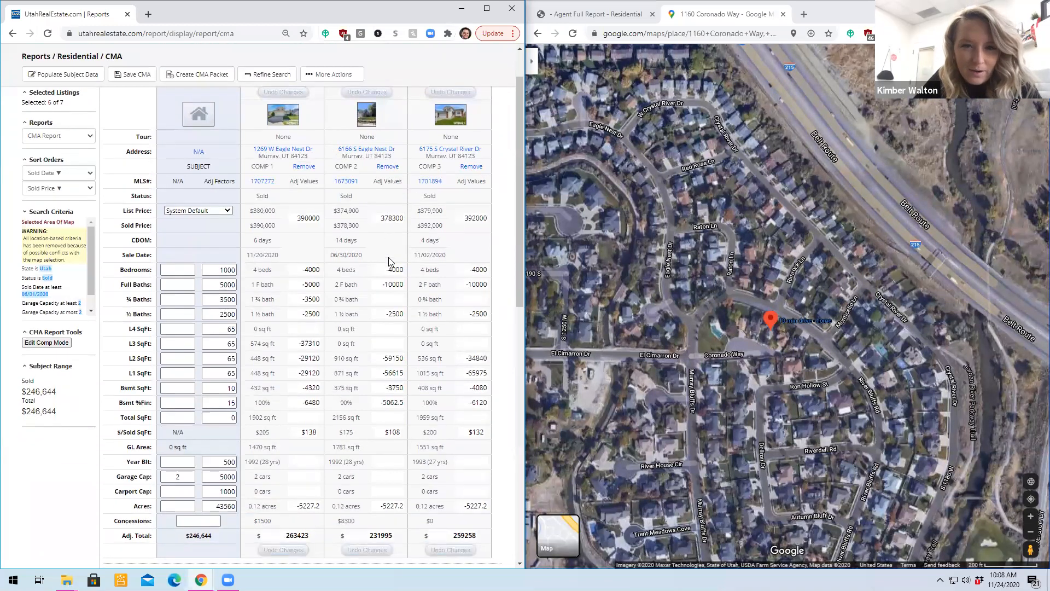
{"action": "scroll", "coordinate": [389, 257], "scroll_direction": "down", "scroll_amount": 5}
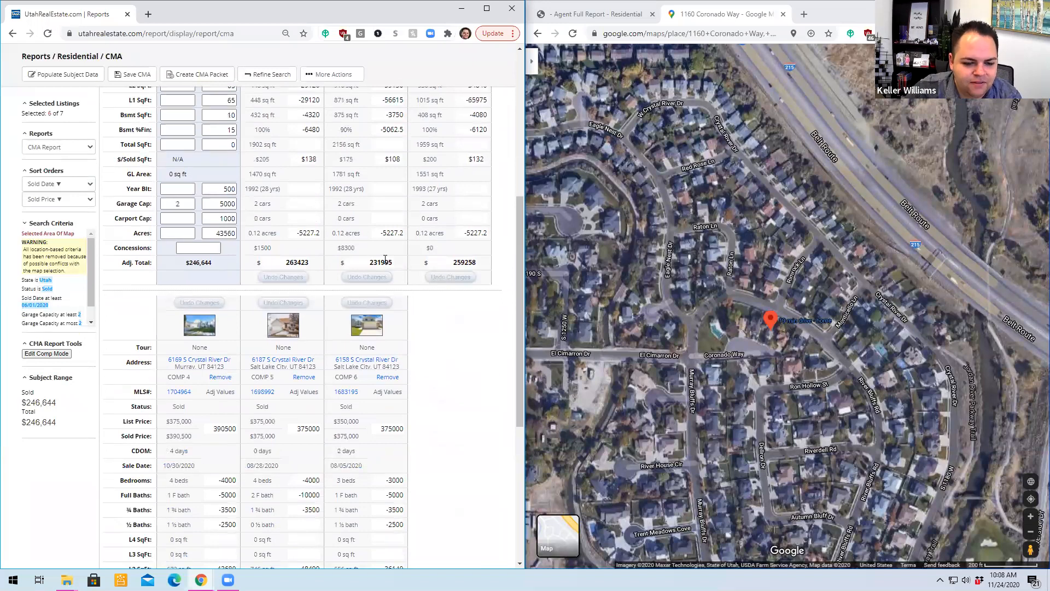
{"action": "scroll", "coordinate": [377, 262], "scroll_direction": "up", "scroll_amount": 7}
{"action": "scroll", "coordinate": [299, 345], "scroll_direction": "down", "scroll_amount": 3}
{"action": "scroll", "coordinate": [223, 270], "scroll_direction": "up", "scroll_amount": 3}
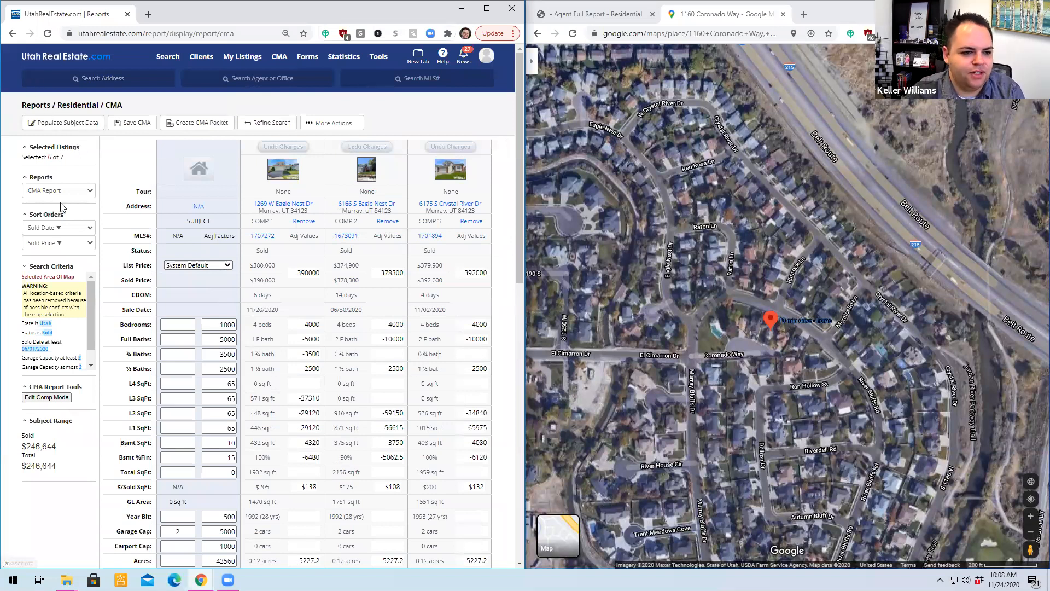
{"action": "left_click", "coordinate": [63, 124]}
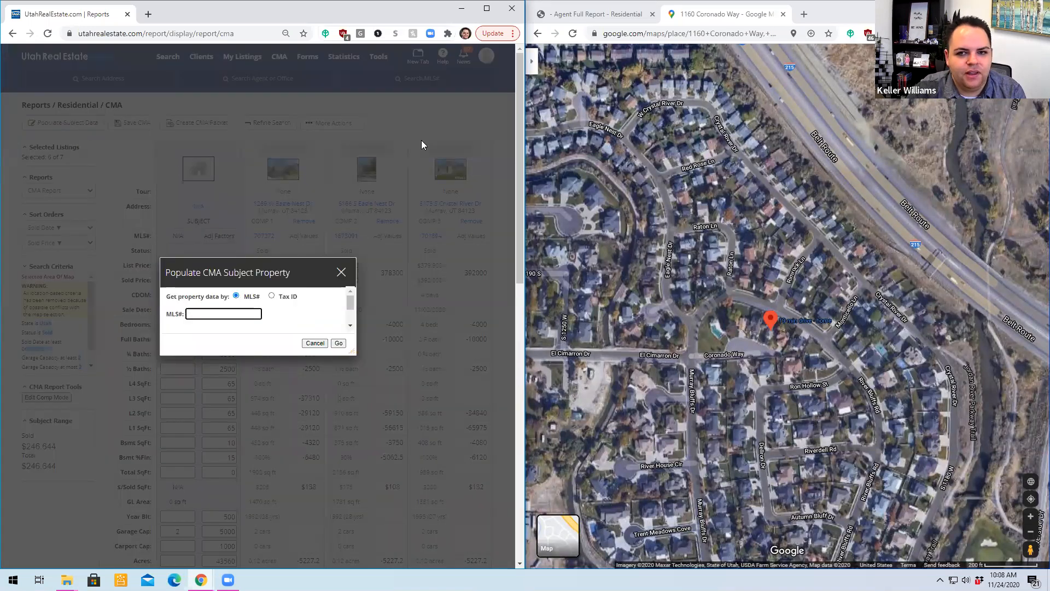
{"action": "left_click", "coordinate": [593, 13]}
{"action": "double_click", "coordinate": [618, 109]}
{"action": "key", "text": "ctrl+c"}
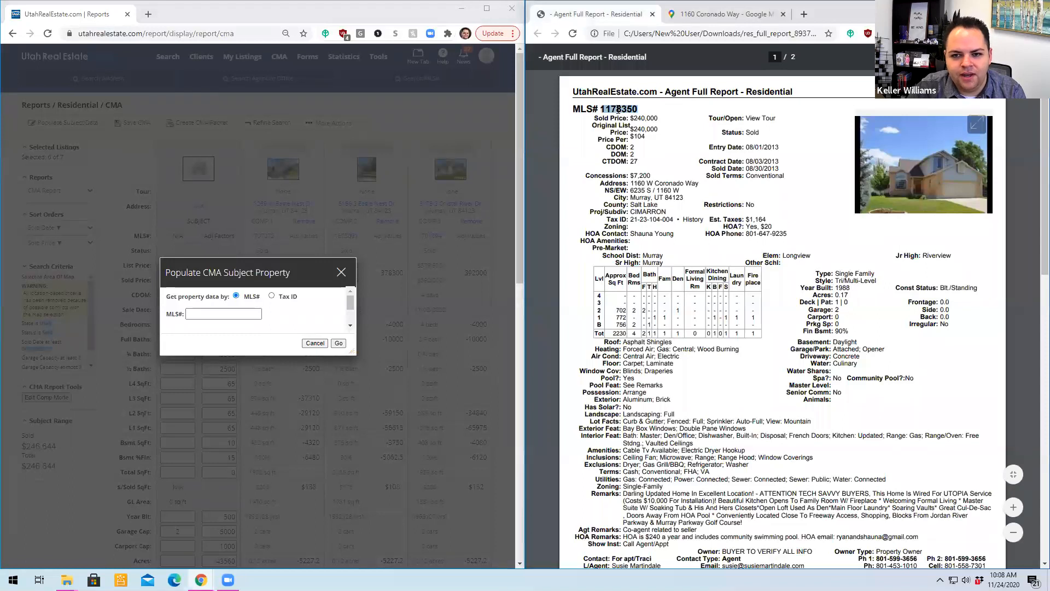
{"action": "left_click", "coordinate": [219, 313]}
{"action": "key", "text": "ctrl+v"}
{"action": "left_click", "coordinate": [332, 343]}
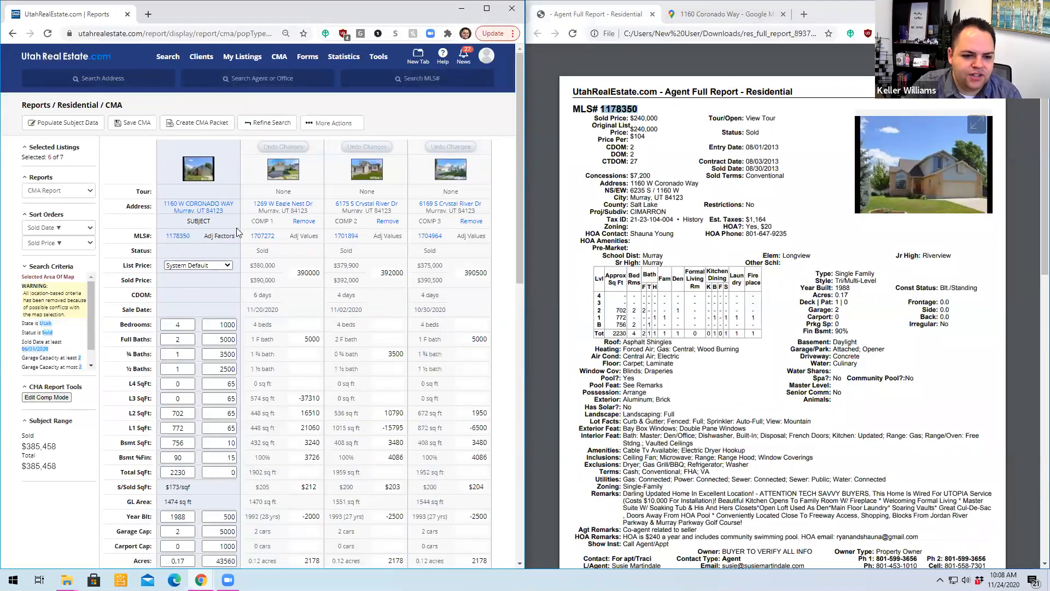
- Examine the subject property's populated values and adjustment factors, including the factor for total square footage
{"action": "scroll", "coordinate": [237, 232], "scroll_direction": "down", "scroll_amount": 3}
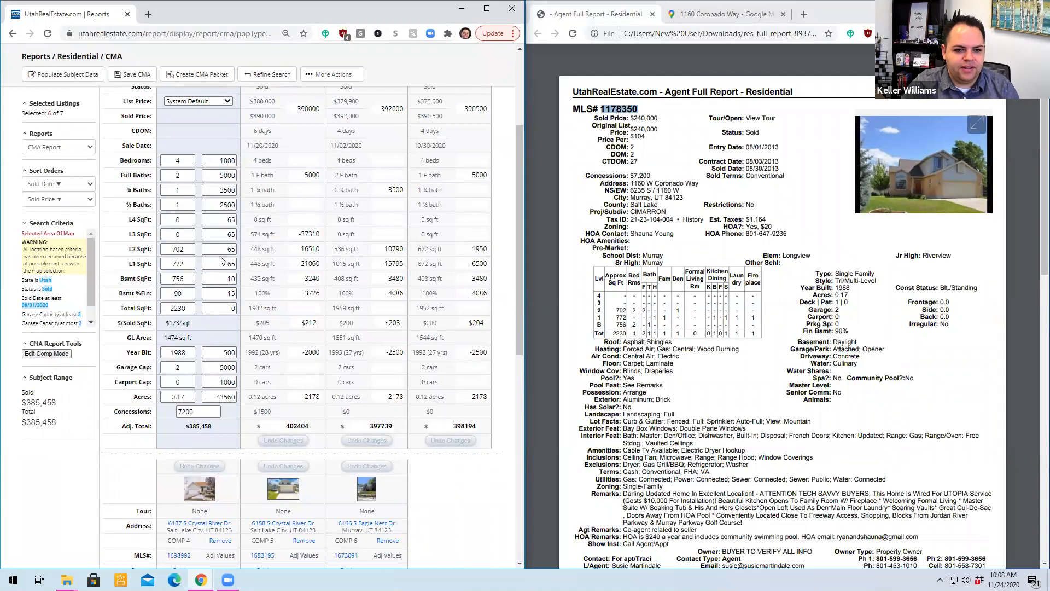
{"action": "scroll", "coordinate": [222, 260], "scroll_direction": "up", "scroll_amount": 2}
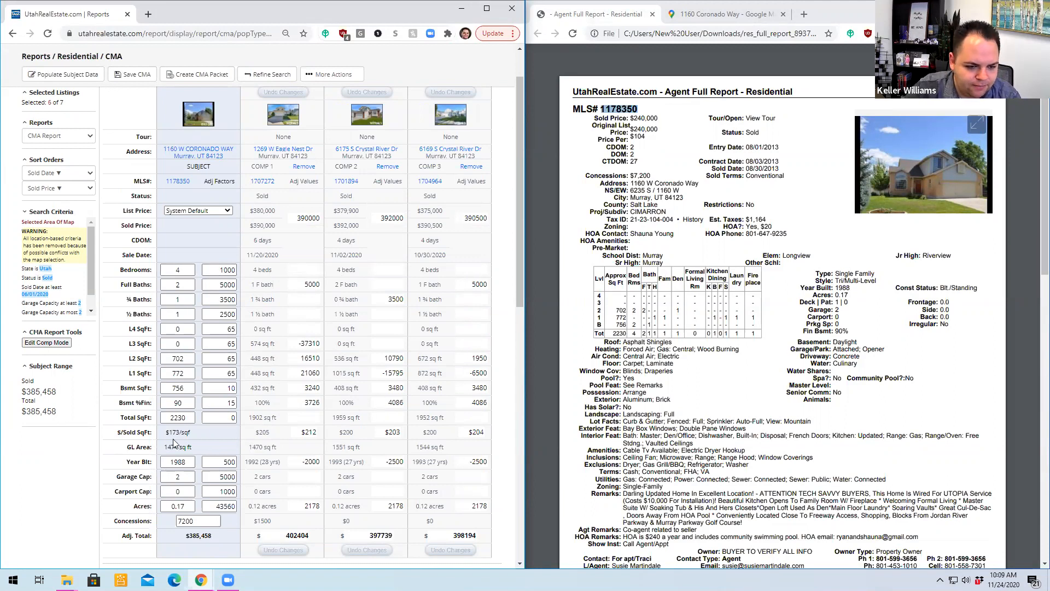
{"action": "left_click", "coordinate": [231, 419]}
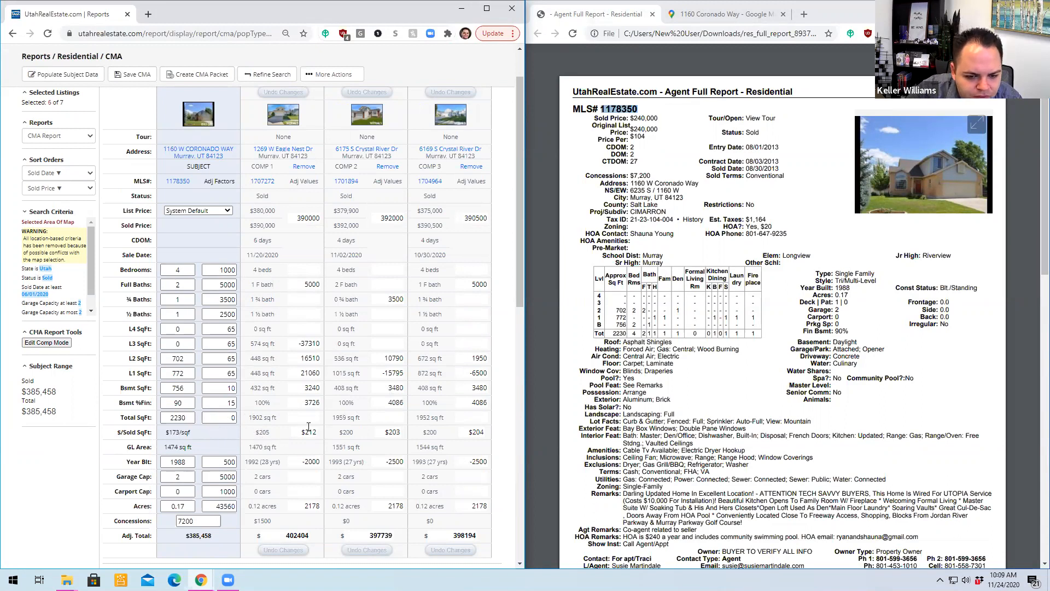
{"action": "double_click", "coordinate": [218, 418]}
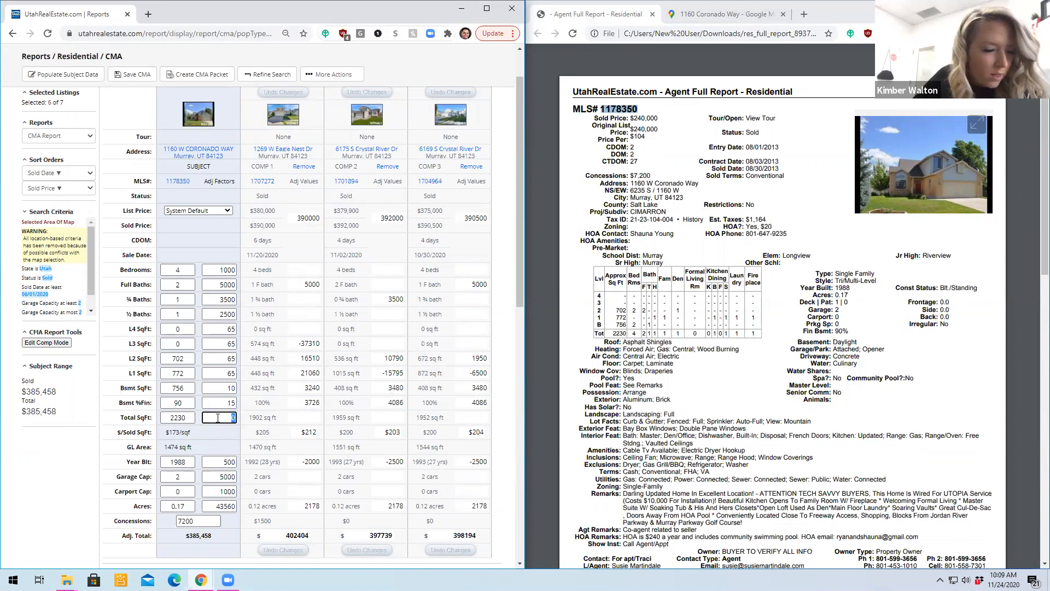
{"action": "left_click", "coordinate": [235, 448]}
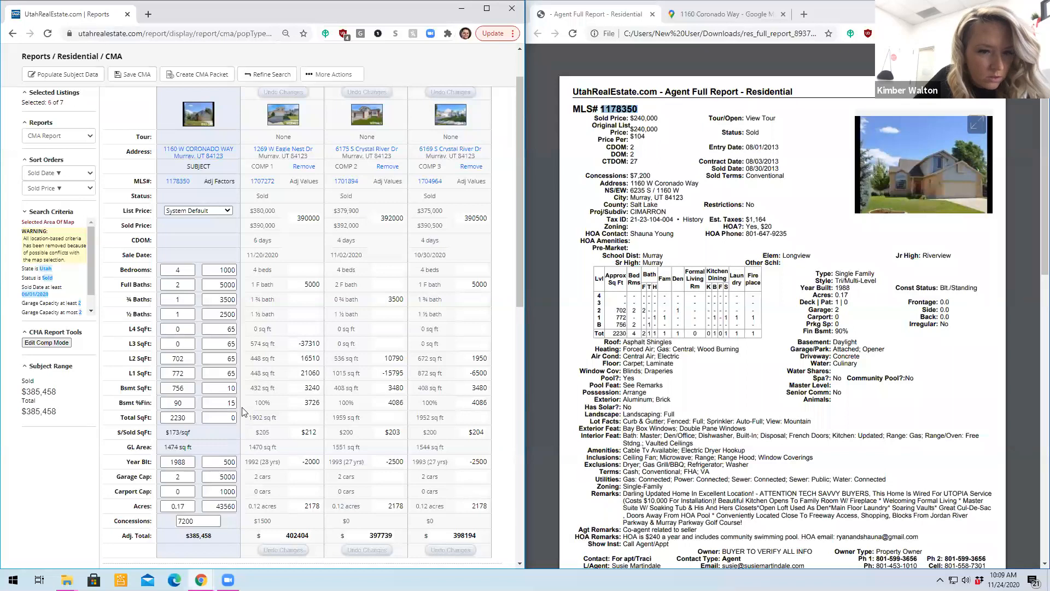
- Compare the bedroom and bathroom adjustments of the comparables against the subject property
{"action": "scroll", "coordinate": [298, 323], "scroll_direction": "down", "scroll_amount": 2}
{"action": "scroll", "coordinate": [297, 321], "scroll_direction": "down", "scroll_amount": 5}
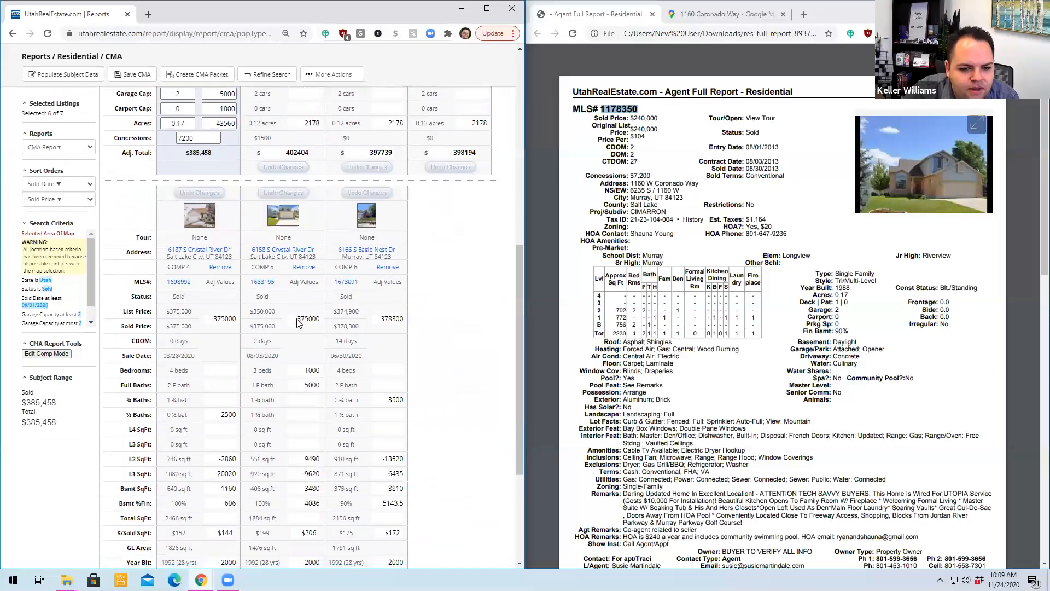
{"action": "double_click", "coordinate": [265, 371]}
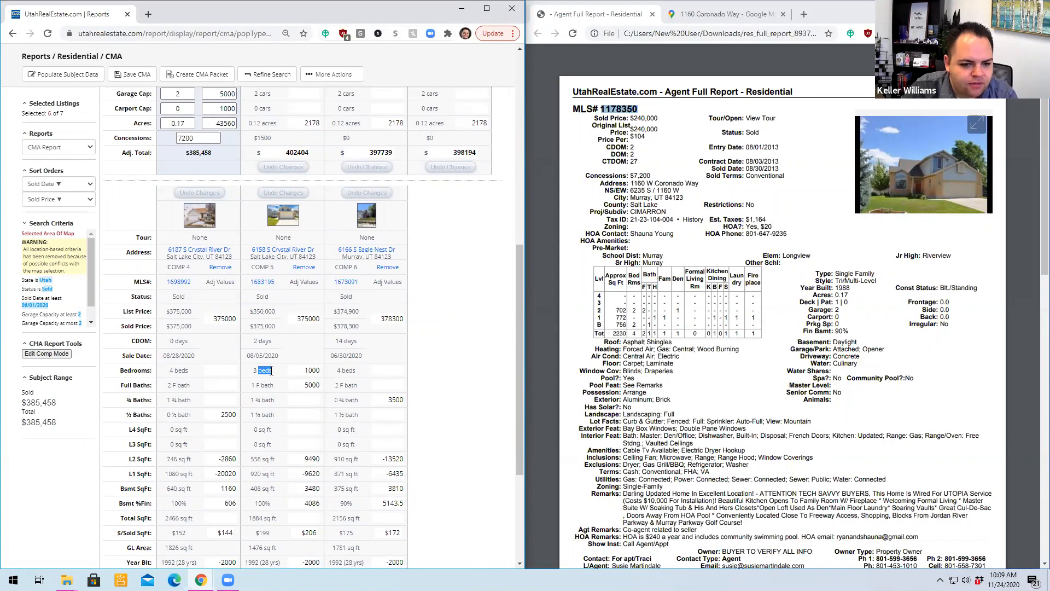
{"action": "left_click", "coordinate": [271, 371]}
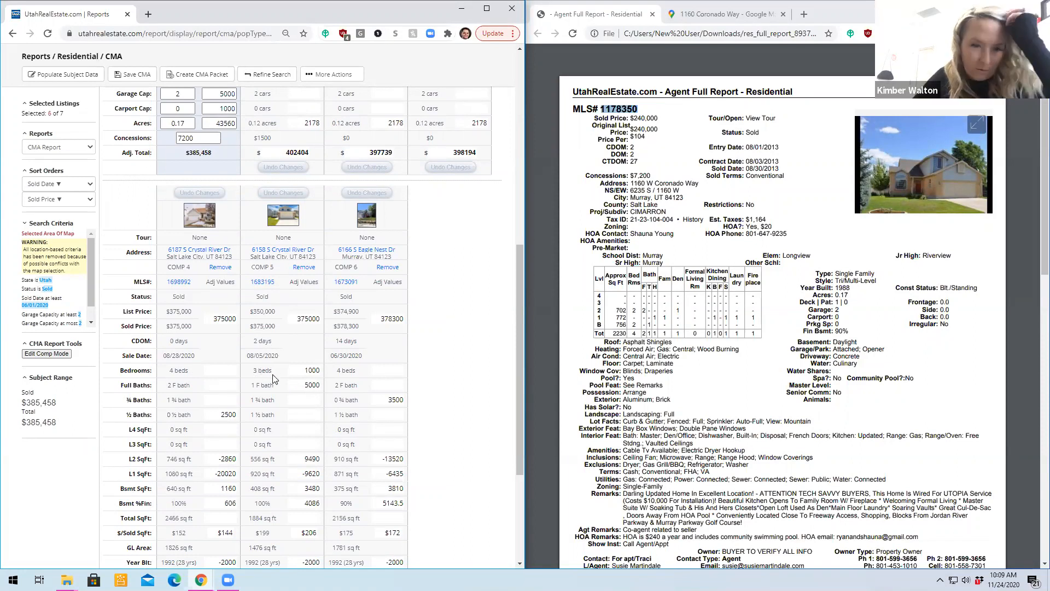
{"action": "scroll", "coordinate": [272, 371], "scroll_direction": "up", "scroll_amount": 6}
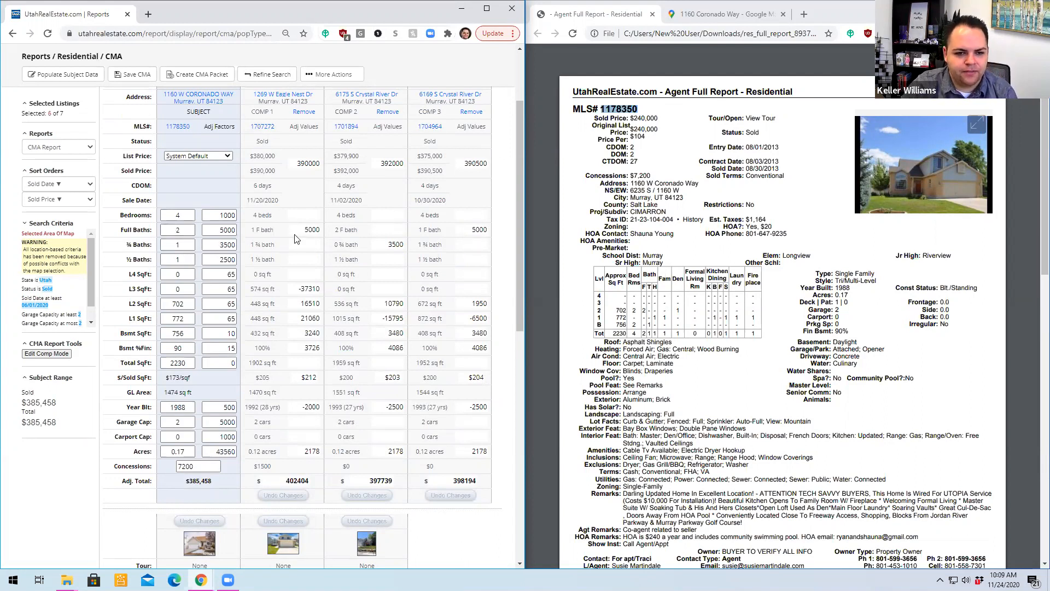
{"action": "left_click_drag", "start_coordinate": [302, 229], "coordinate": [403, 249]}
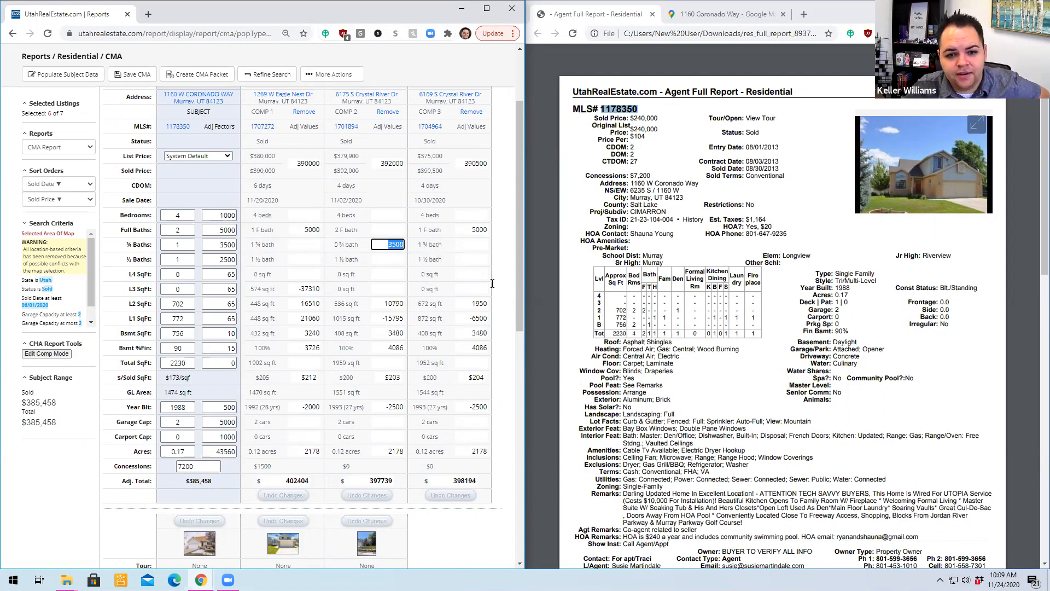
- Remove Comp 6, sold 06/30/2020, and Comp 5, sold 08/05/2020, from the CMA report
{"action": "scroll", "coordinate": [353, 289], "scroll_direction": "down", "scroll_amount": 5}
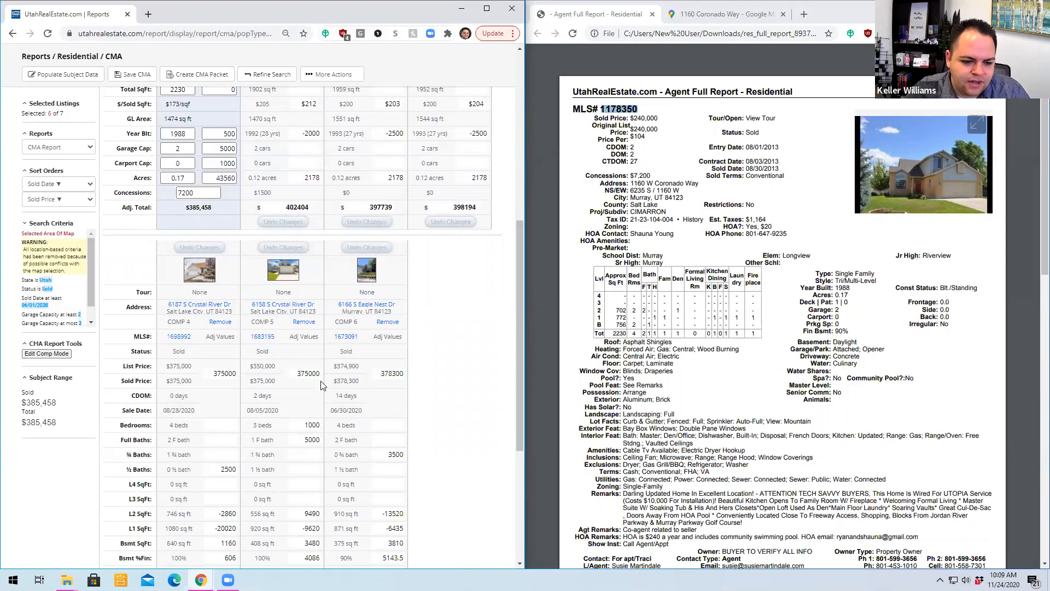
{"action": "scroll", "coordinate": [327, 387], "scroll_direction": "down", "scroll_amount": 4}
{"action": "scroll", "coordinate": [321, 385], "scroll_direction": "up", "scroll_amount": 4}
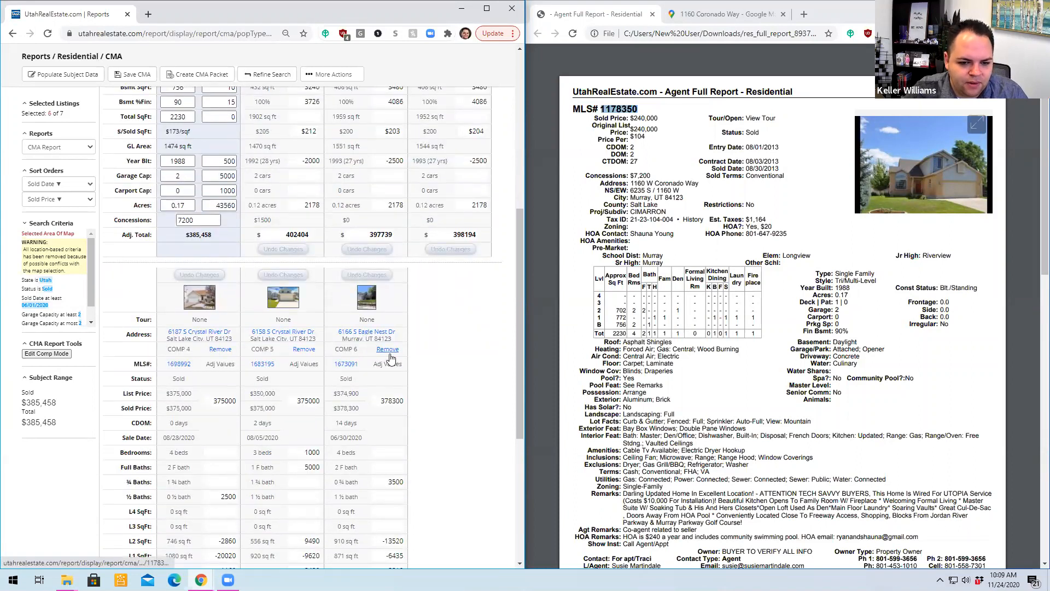
{"action": "left_click", "coordinate": [387, 349]}
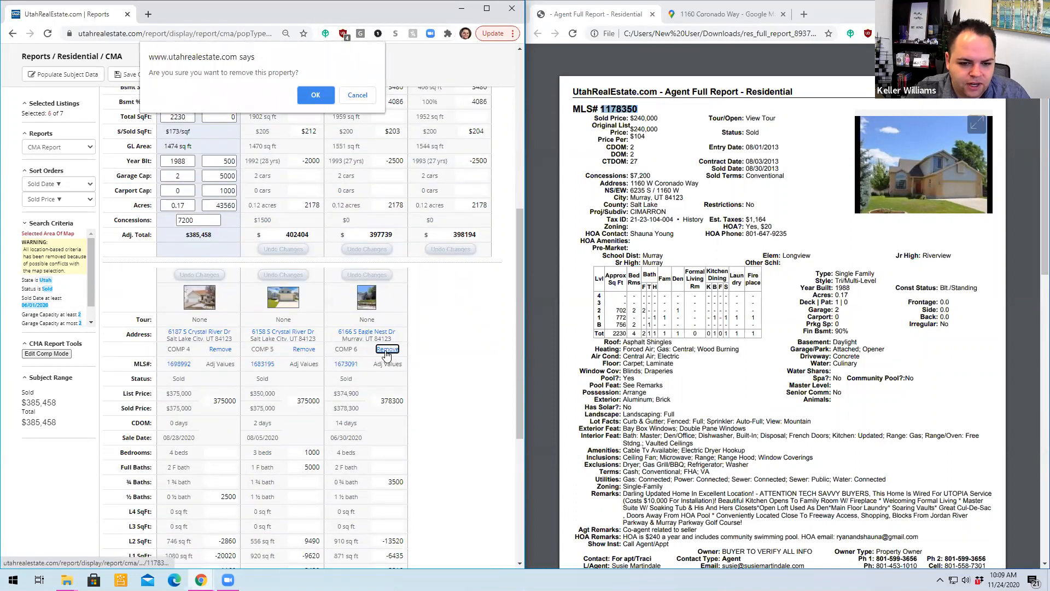
{"action": "left_click", "coordinate": [308, 89]}
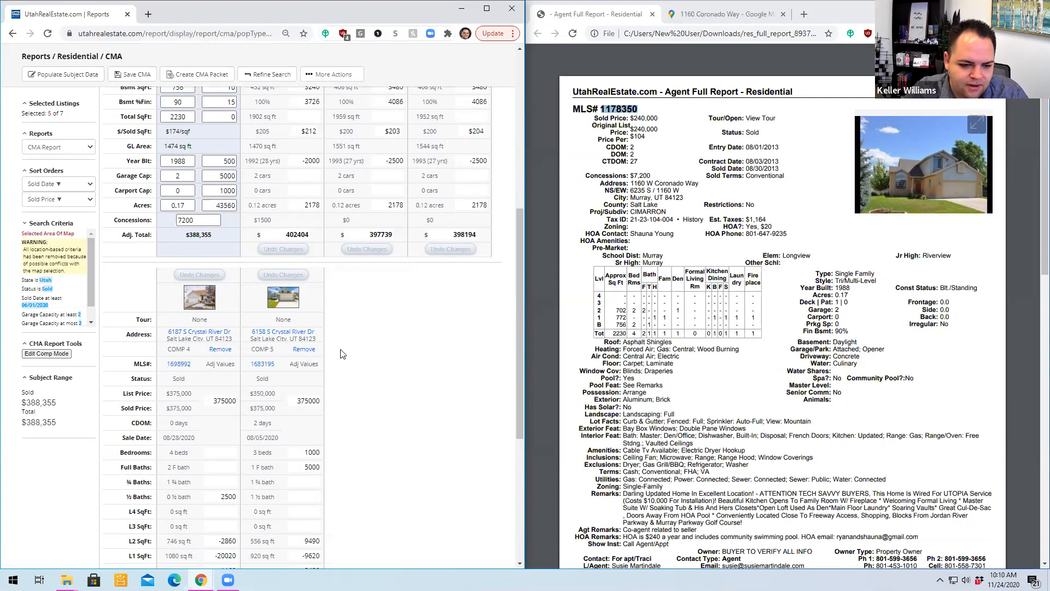
{"action": "left_click", "coordinate": [304, 349]}
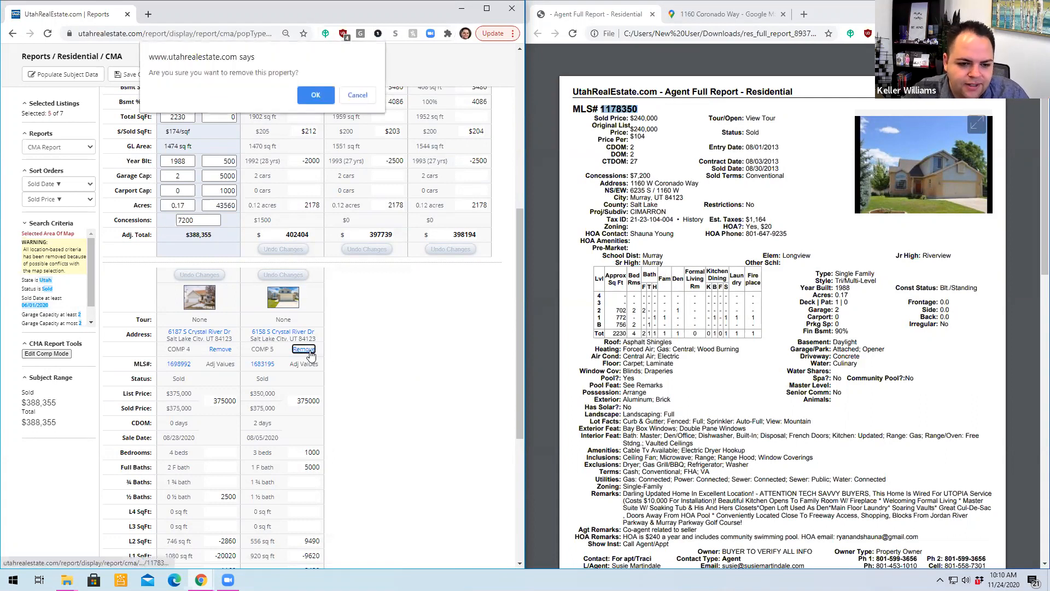
{"action": "left_click", "coordinate": [309, 95]}
- Review the remaining comparables and remove Comp 4, sold 08/28/2020, from the CMA report
{"action": "scroll", "coordinate": [435, 391], "scroll_direction": "up", "scroll_amount": 8}
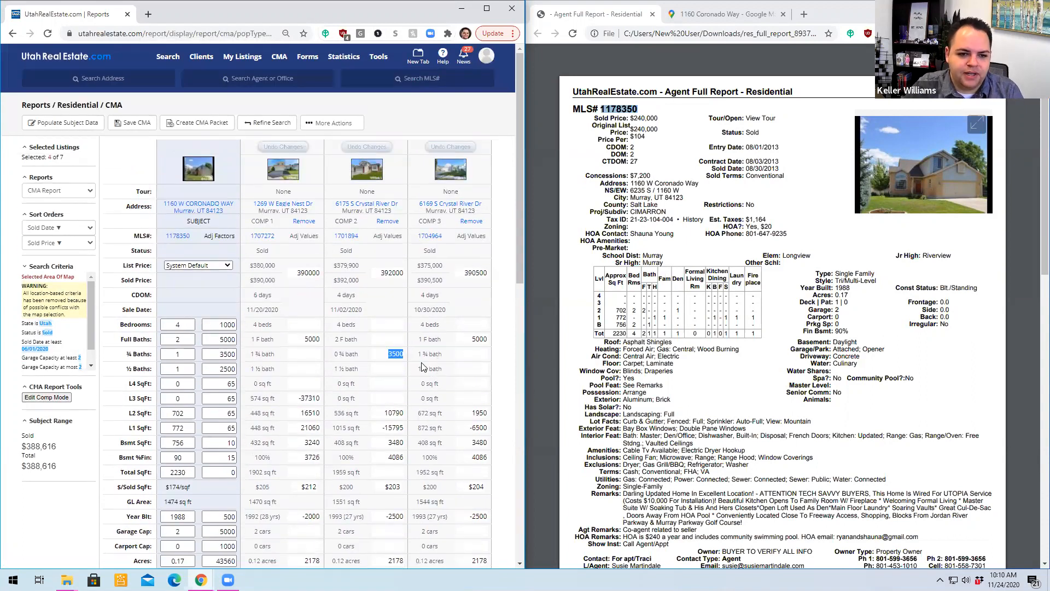
{"action": "scroll", "coordinate": [305, 418], "scroll_direction": "down", "scroll_amount": 8}
{"action": "scroll", "coordinate": [305, 418], "scroll_direction": "down", "scroll_amount": 2}
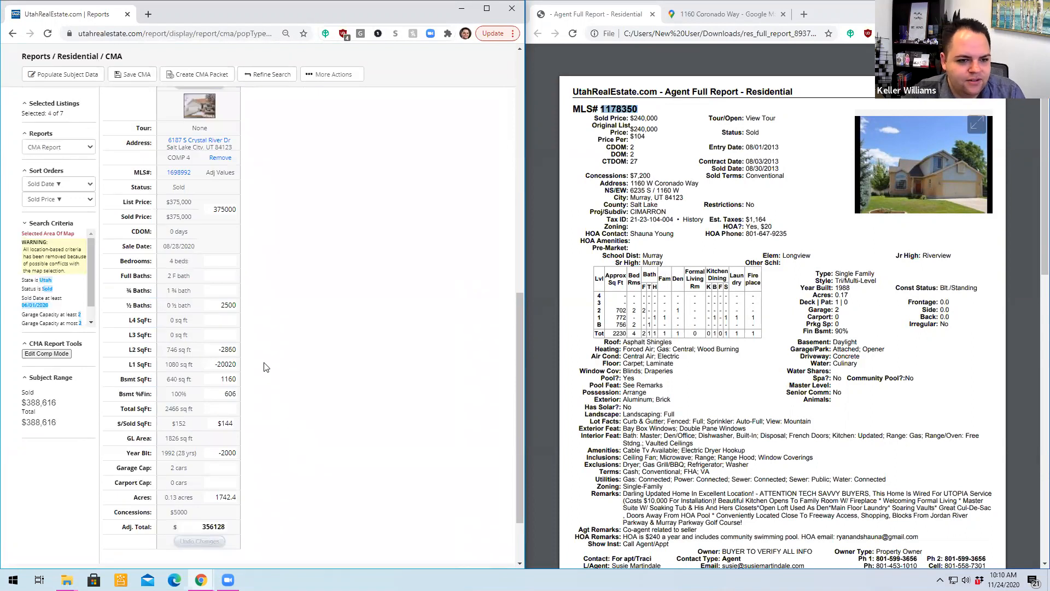
{"action": "scroll", "coordinate": [192, 472], "scroll_direction": "up", "scroll_amount": 3}
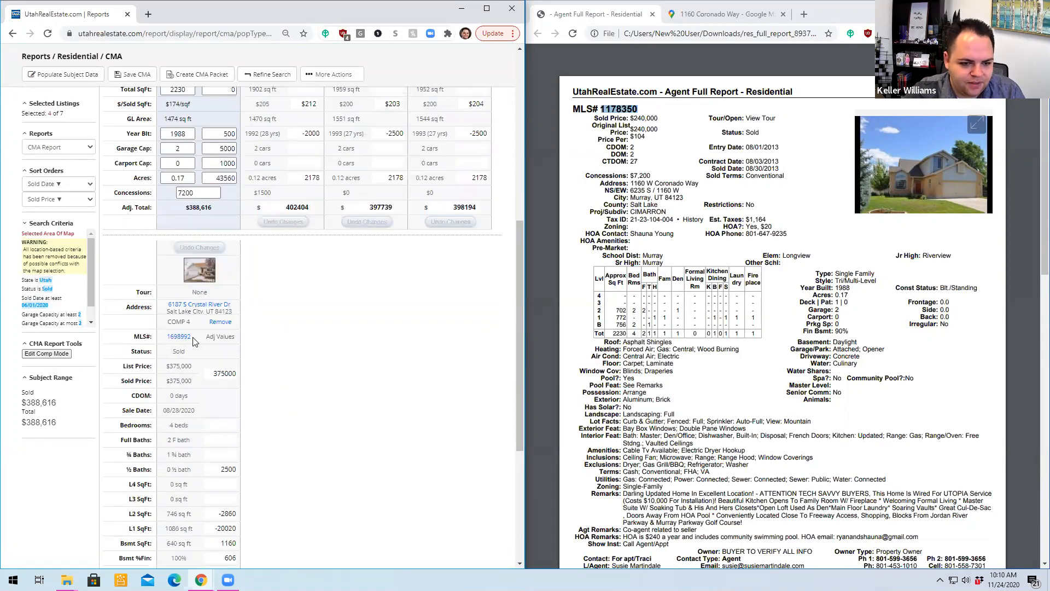
{"action": "left_click", "coordinate": [221, 323]}
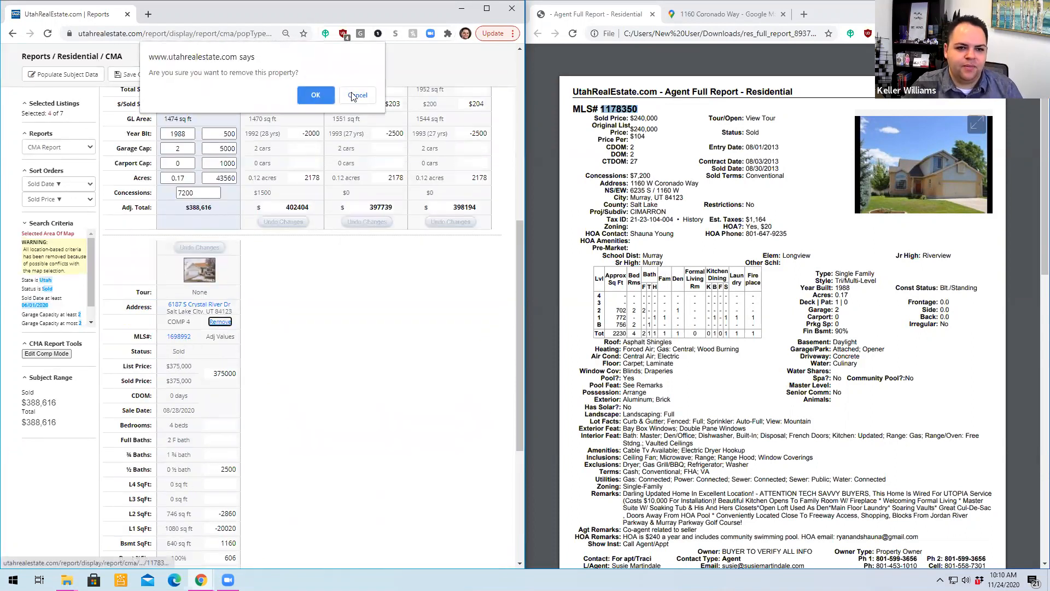
{"action": "left_click", "coordinate": [318, 100]}
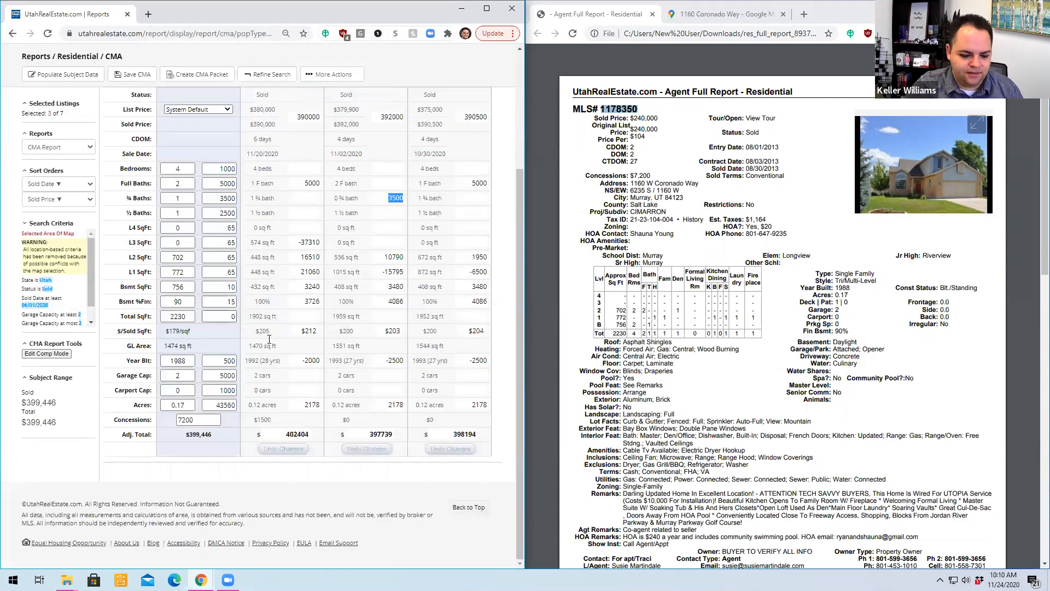
- Review the three remaining comparables and examine the acreage adjustment of Comp 1 against the subject property
{"action": "scroll", "coordinate": [268, 341], "scroll_direction": "up", "scroll_amount": 2}
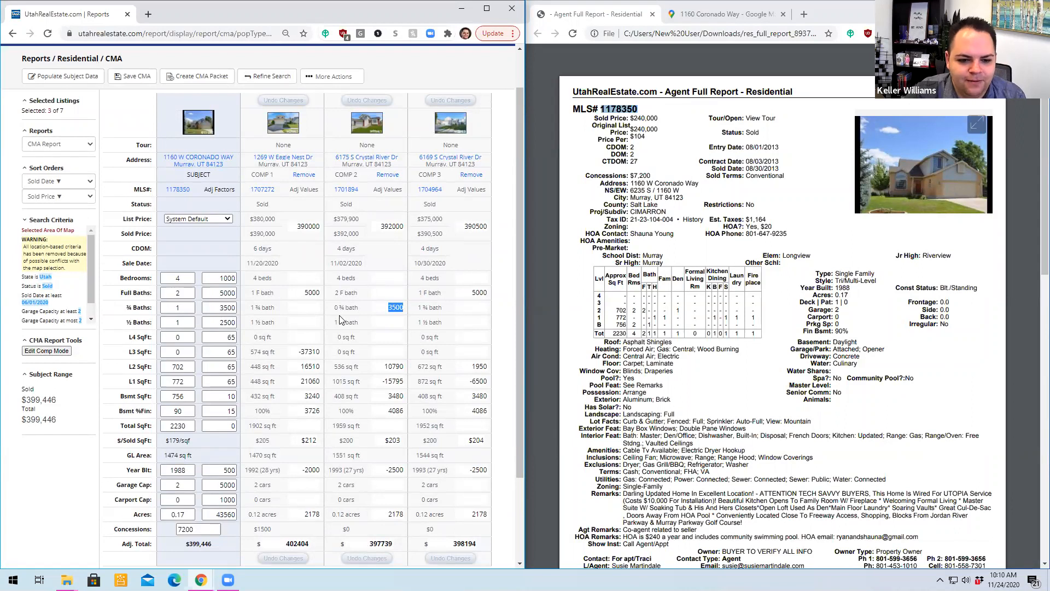
{"action": "scroll", "coordinate": [368, 328], "scroll_direction": "down", "scroll_amount": 2}
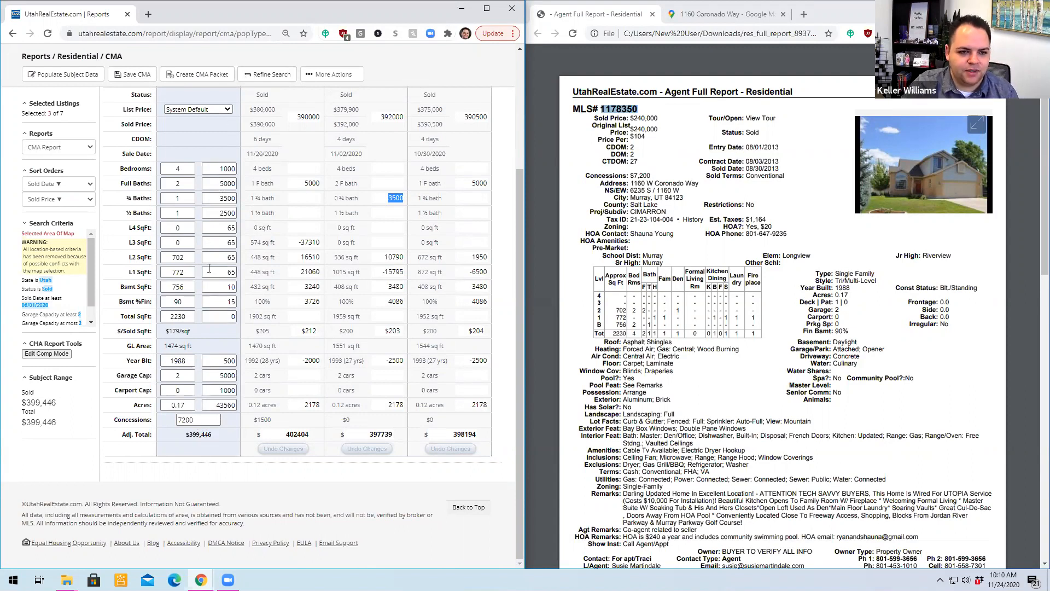
{"action": "scroll", "coordinate": [207, 265], "scroll_direction": "up", "scroll_amount": 1}
{"action": "scroll", "coordinate": [208, 265], "scroll_direction": "up", "scroll_amount": 1}
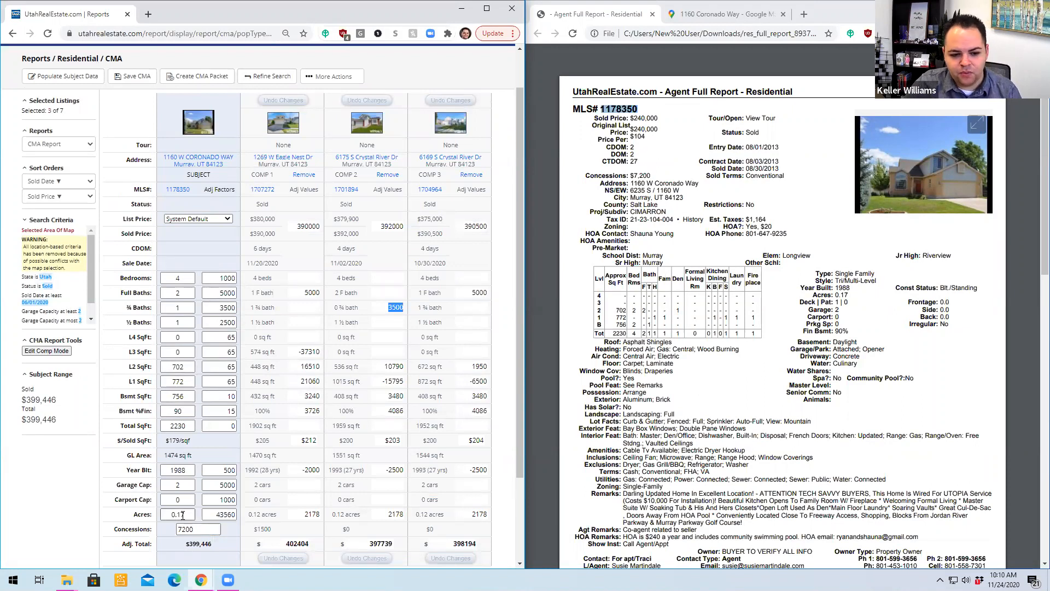
{"action": "left_click", "coordinate": [253, 515]}
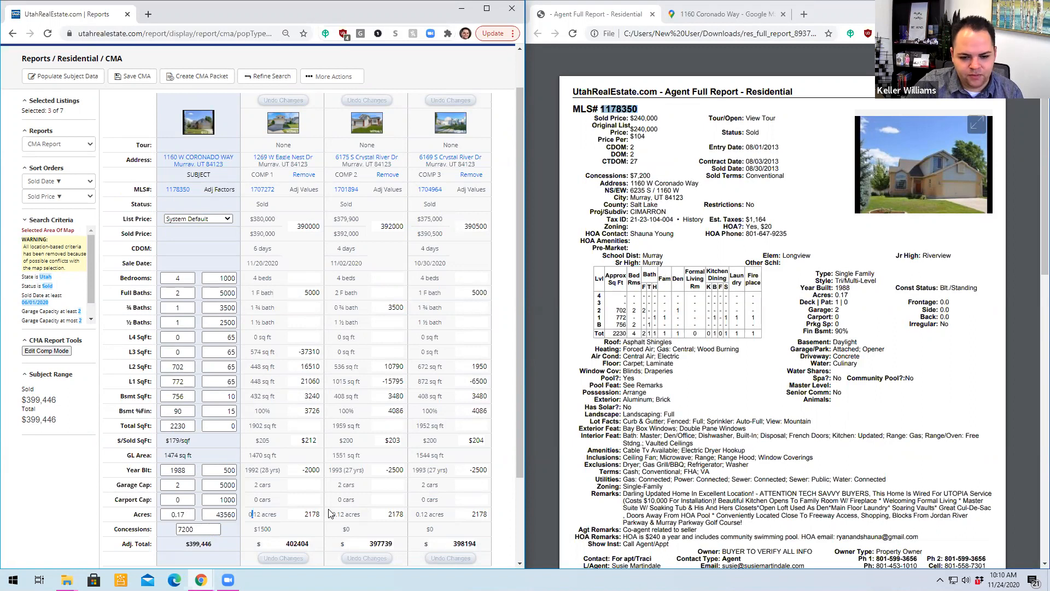
{"action": "key", "text": "Tab"}
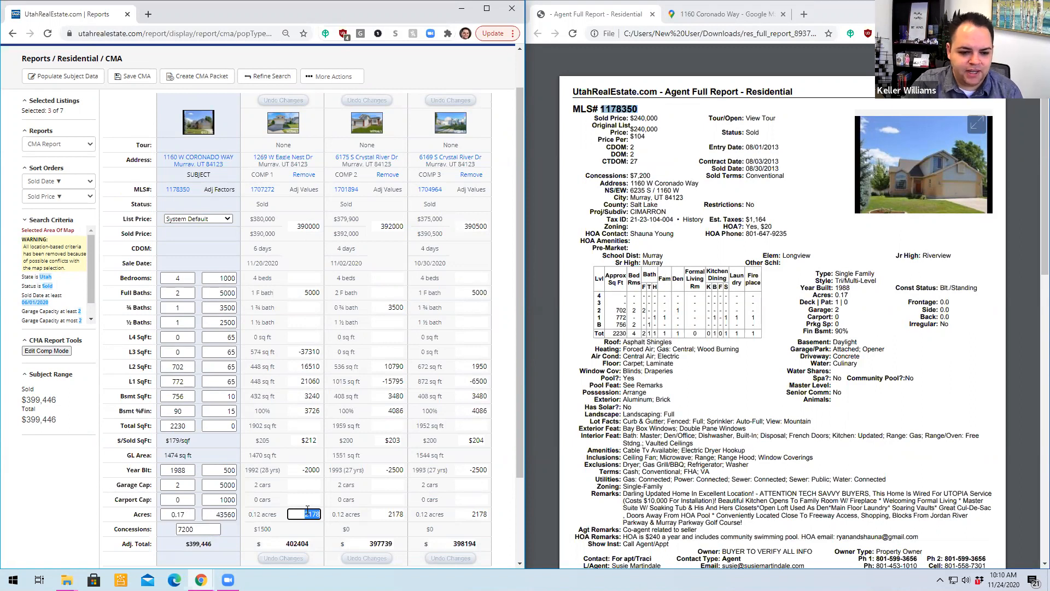
- Set the subject property's acreage adjustment factor to 200000
{"action": "left_click_drag", "start_coordinate": [213, 515], "coordinate": [238, 516]}
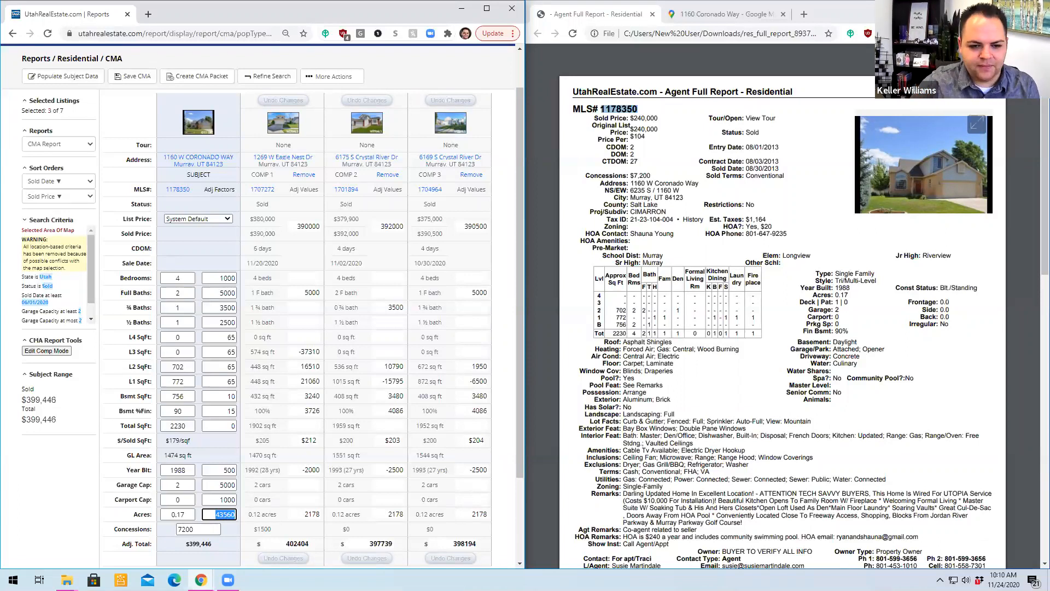
{"action": "left_click", "coordinate": [407, 570]}
{"action": "left_click", "coordinate": [406, 567]}
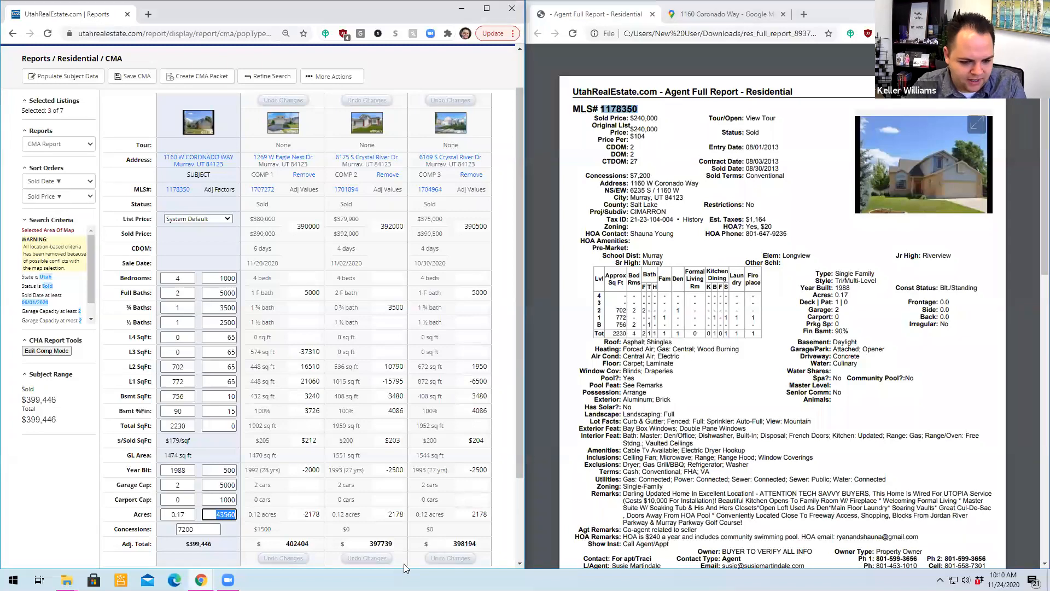
{"action": "double_click", "coordinate": [215, 516]}
{"action": "left_click", "coordinate": [216, 514]}
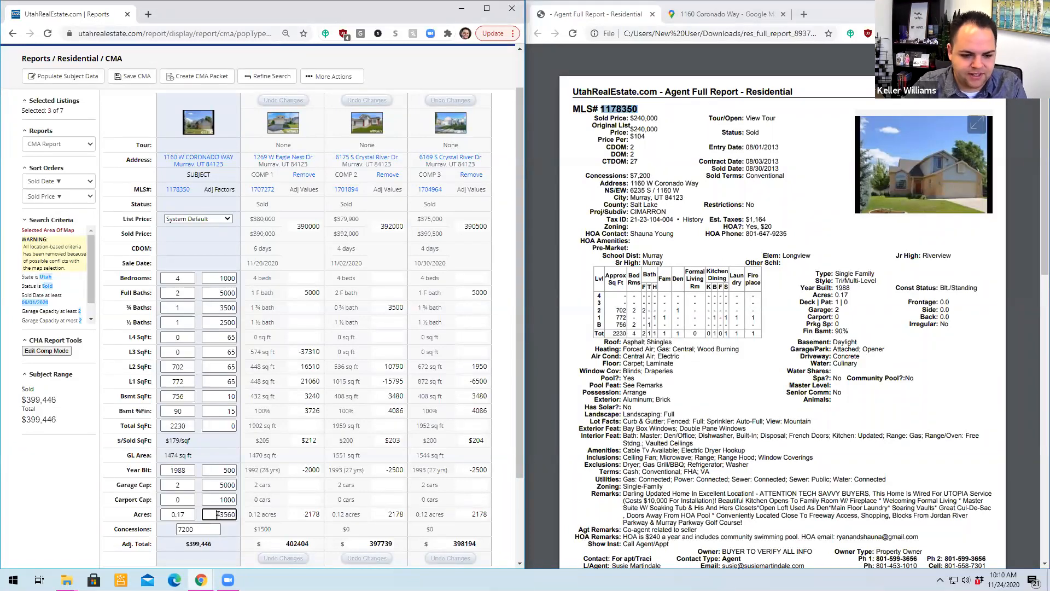
{"action": "key", "text": "Delete"}
{"action": "key", "text": "Delete"}
{"action": "key", "text": "Delete"}
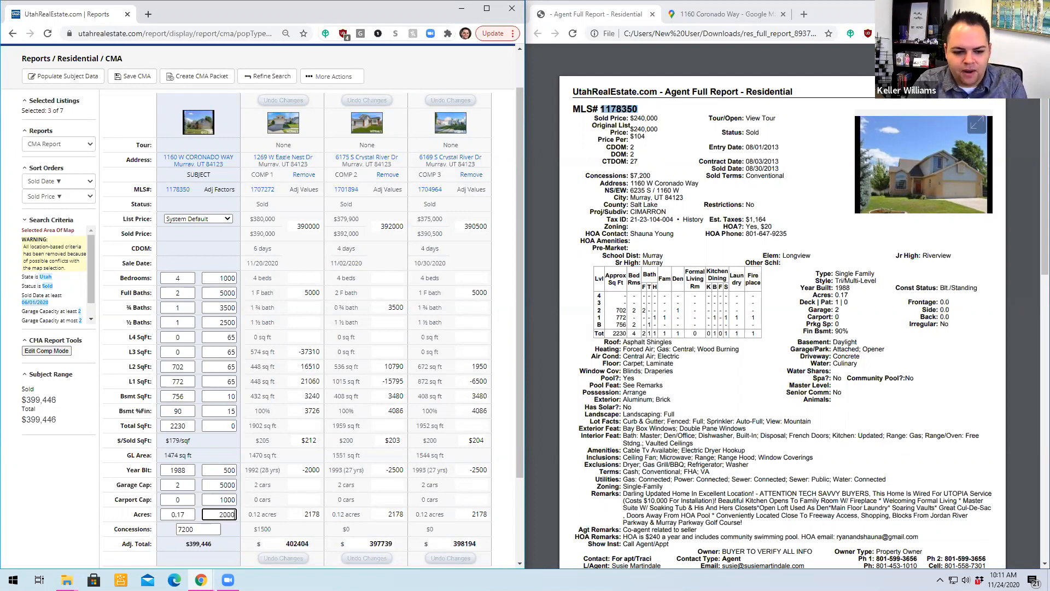
{"action": "left_click", "coordinate": [257, 484]}
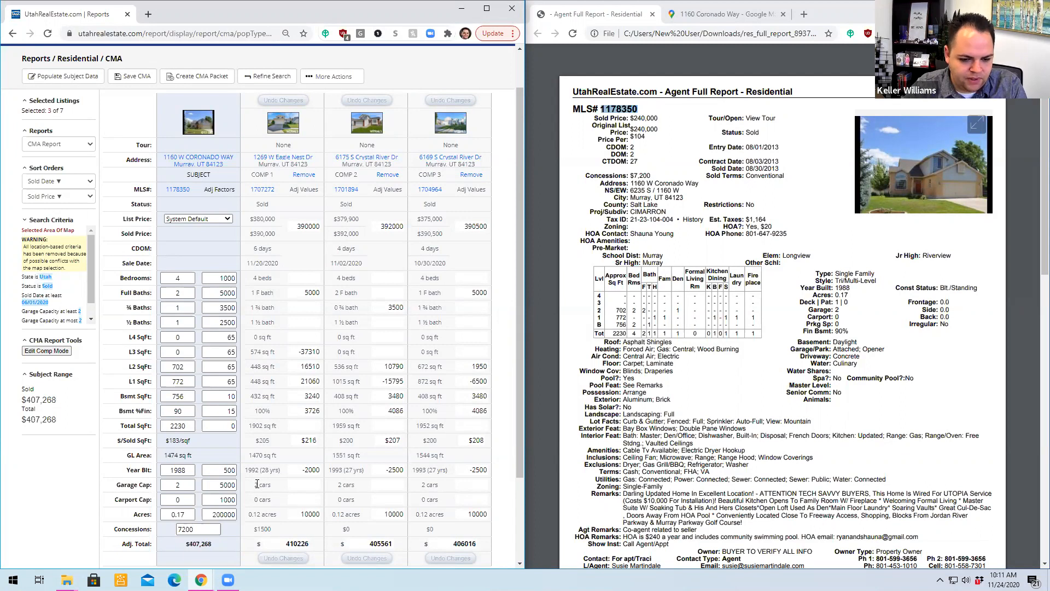
- Set the subject property's acreage adjustment factor to 350000
{"action": "left_click", "coordinate": [225, 514]}
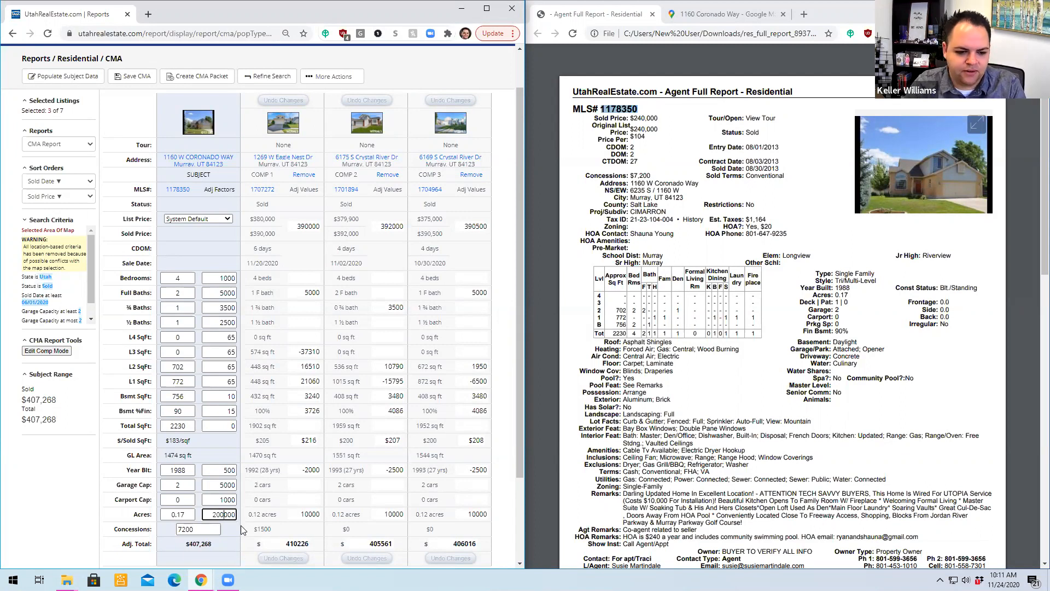
{"action": "left_click_drag", "start_coordinate": [209, 515], "coordinate": [245, 522]}
{"action": "type", "text": "3"}
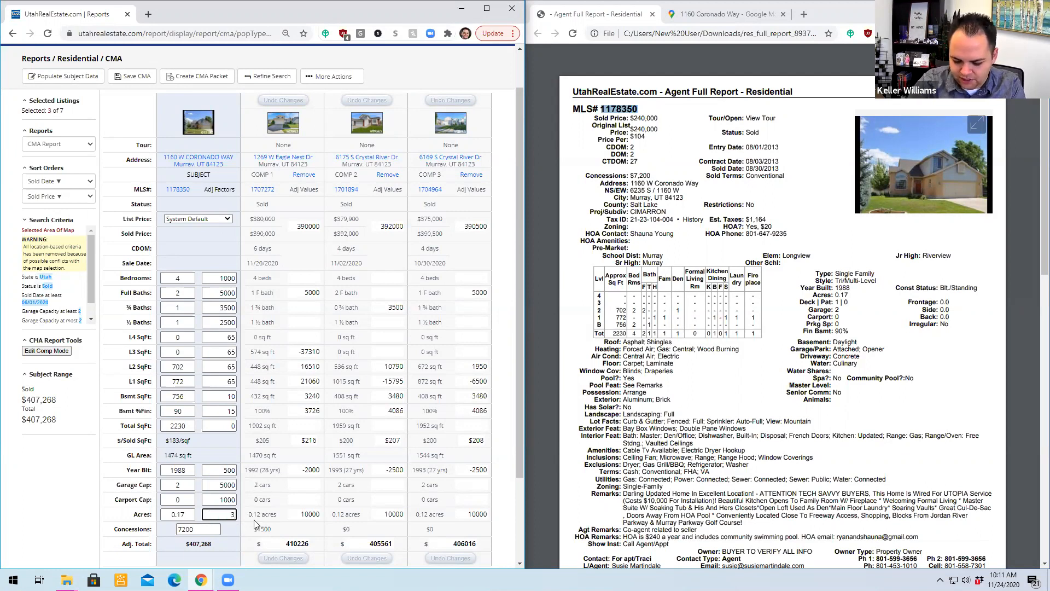
{"action": "type", "text": "50"}
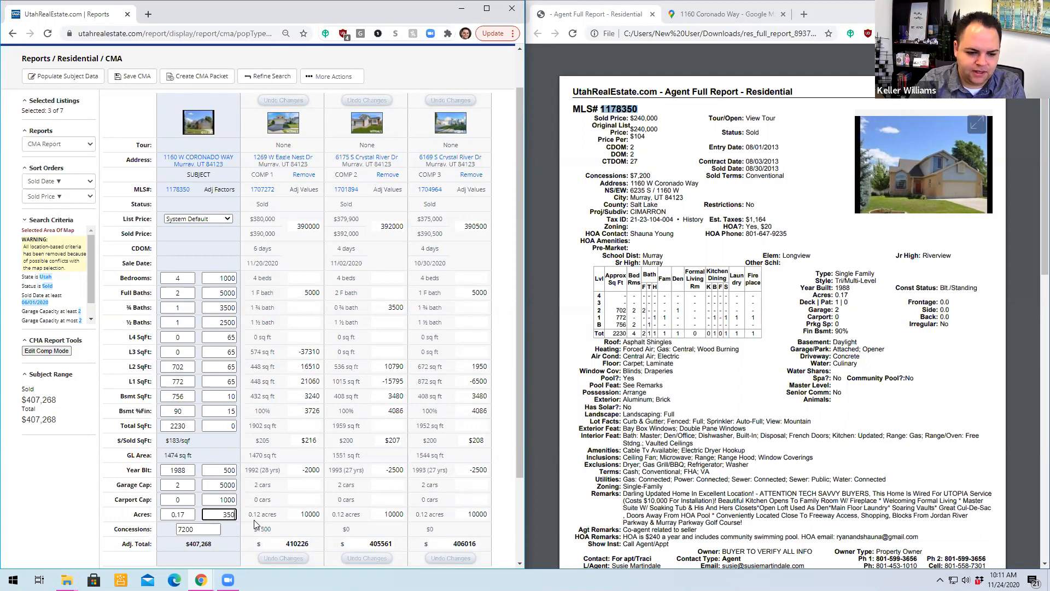
{"action": "type", "text": "0000"}
{"action": "left_click", "coordinate": [228, 526]}
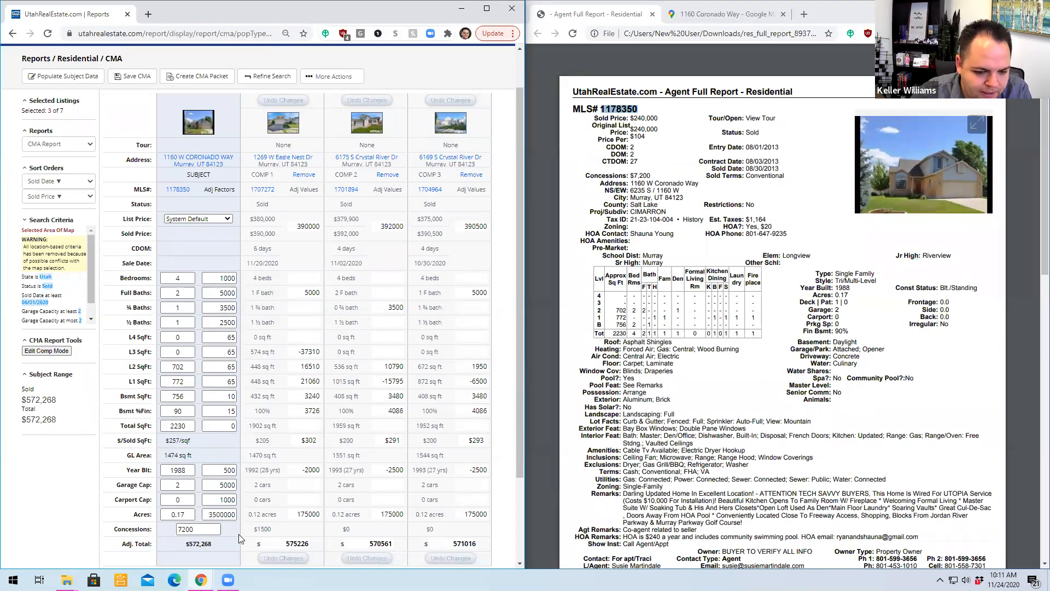
{"action": "left_click", "coordinate": [228, 514]}
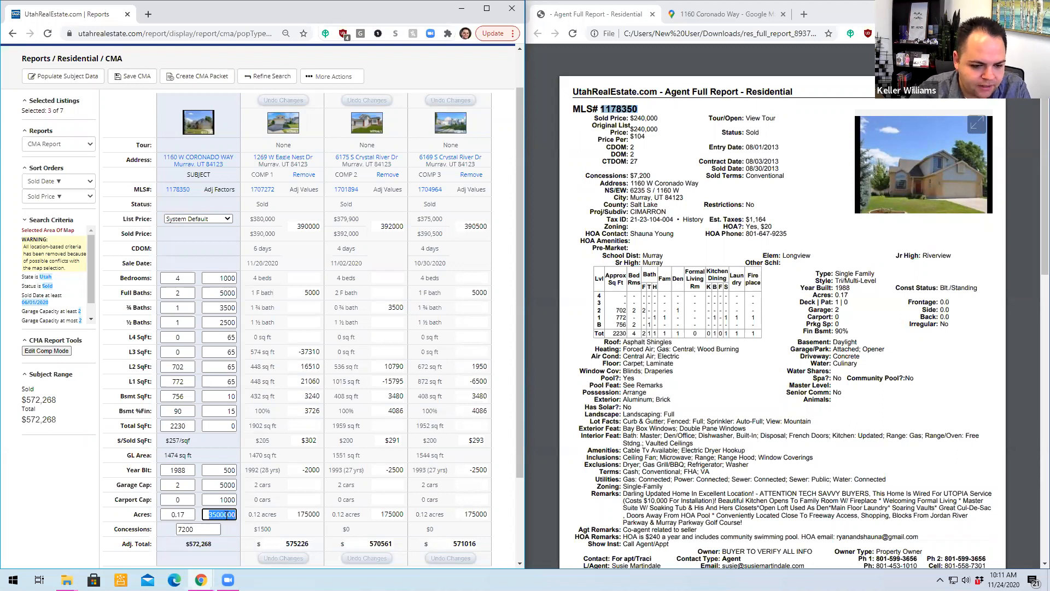
{"action": "key", "text": "BackSpace"}
{"action": "scroll", "coordinate": [241, 541], "scroll_direction": "down", "scroll_amount": 1}
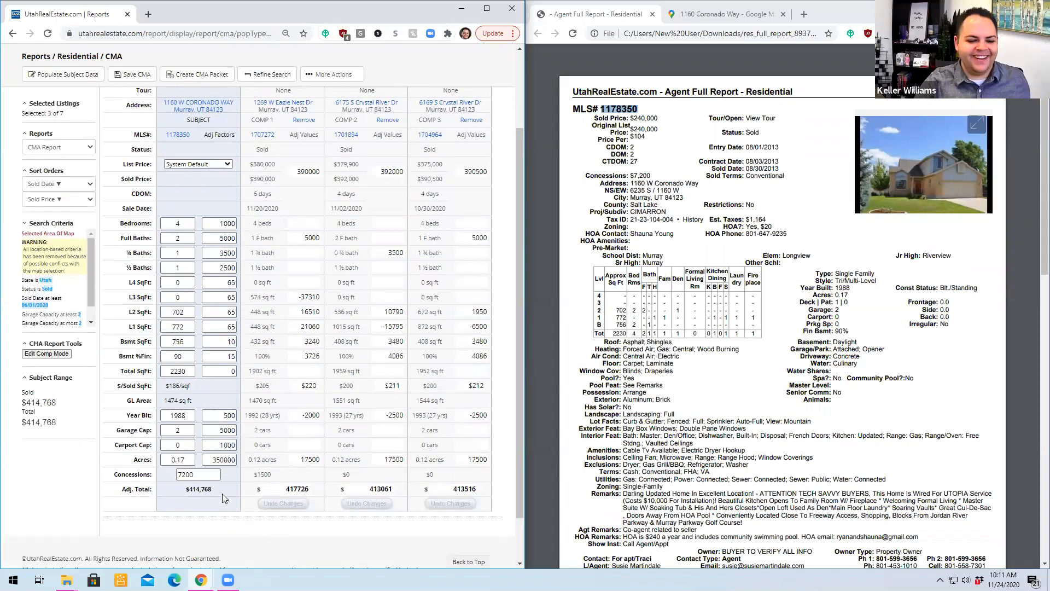
- Check the acreage adjustment of Comp 1 and clear the subject property's concessions amount
{"action": "left_click", "coordinate": [210, 460]}
{"action": "left_click_drag", "start_coordinate": [210, 459], "coordinate": [173, 460]}
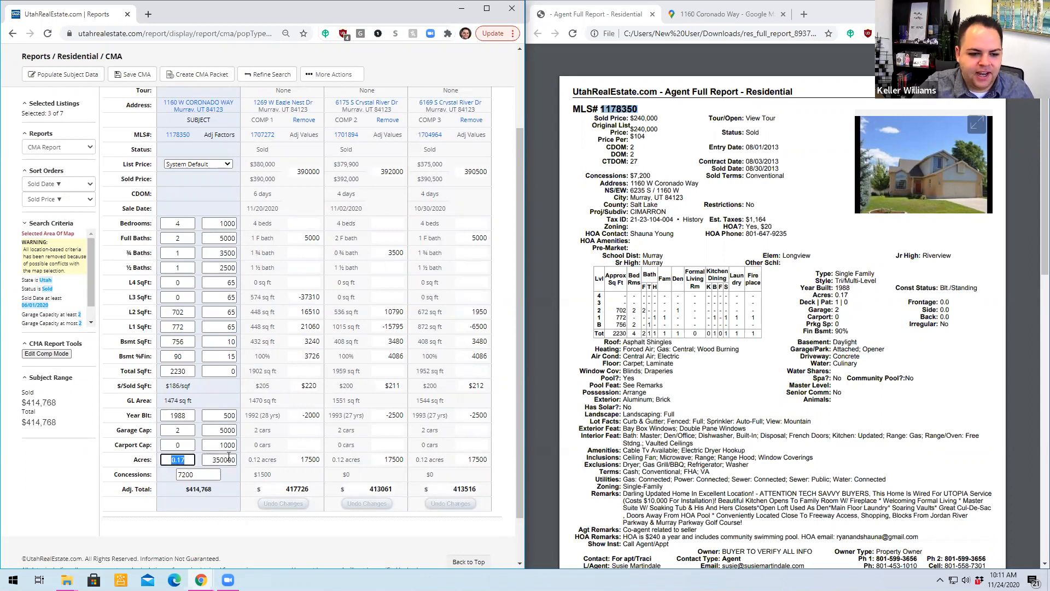
{"action": "left_click", "coordinate": [302, 460]}
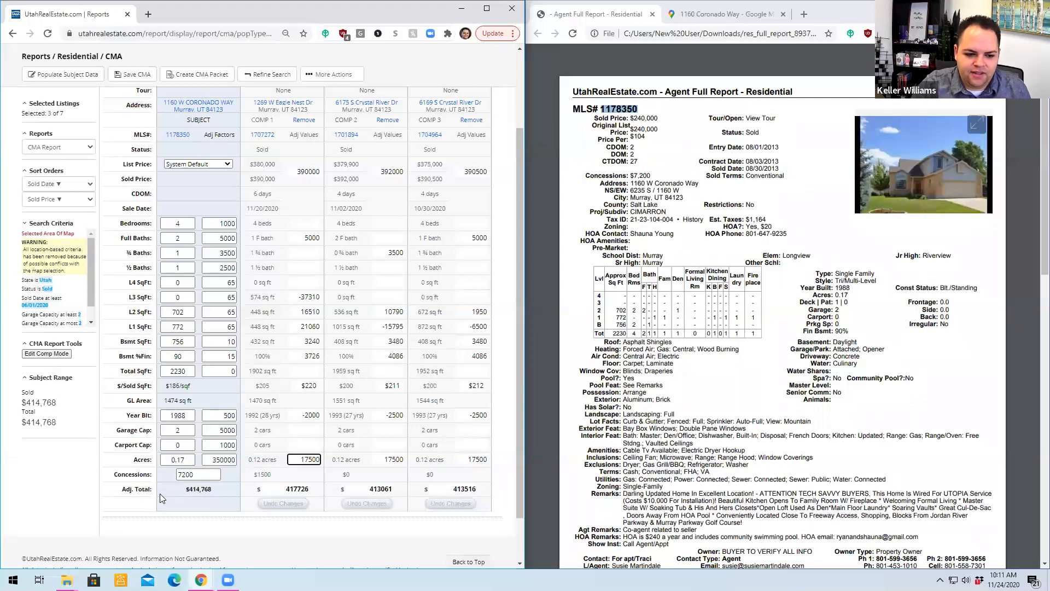
{"action": "left_click", "coordinate": [183, 488]}
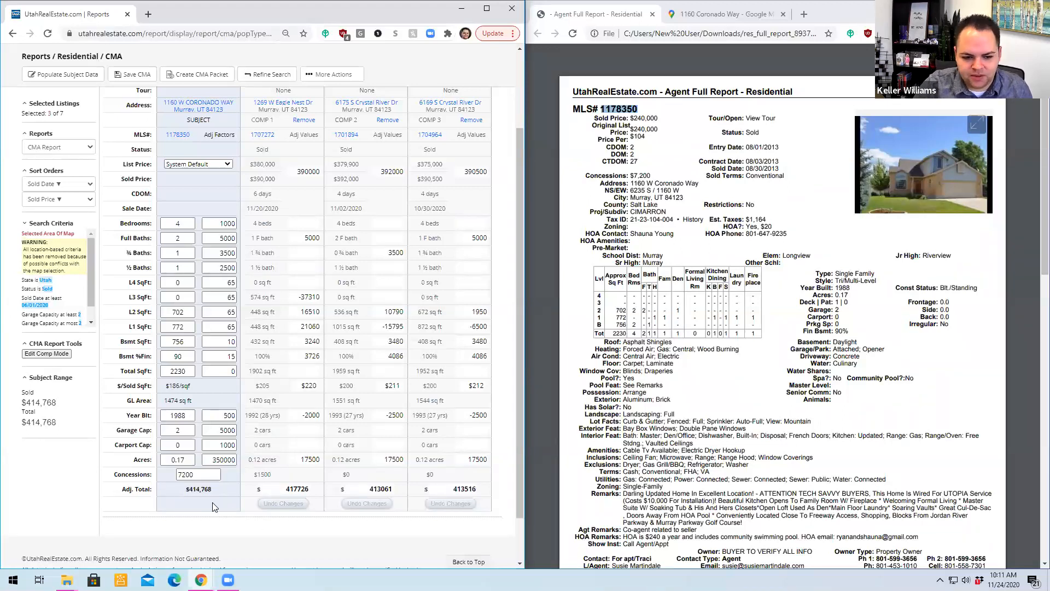
{"action": "left_click_drag", "start_coordinate": [218, 475], "coordinate": [167, 481]}
{"action": "key", "text": "BackSpace"}
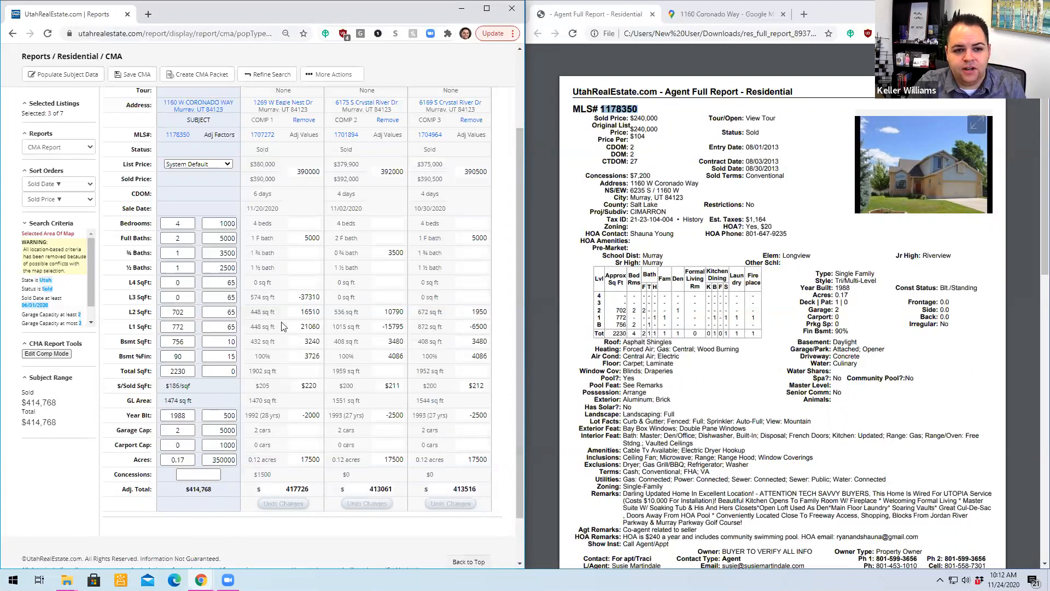
{"action": "scroll", "coordinate": [320, 380], "scroll_direction": "up", "scroll_amount": 2}
{"action": "scroll", "coordinate": [445, 340], "scroll_direction": "down", "scroll_amount": 3}
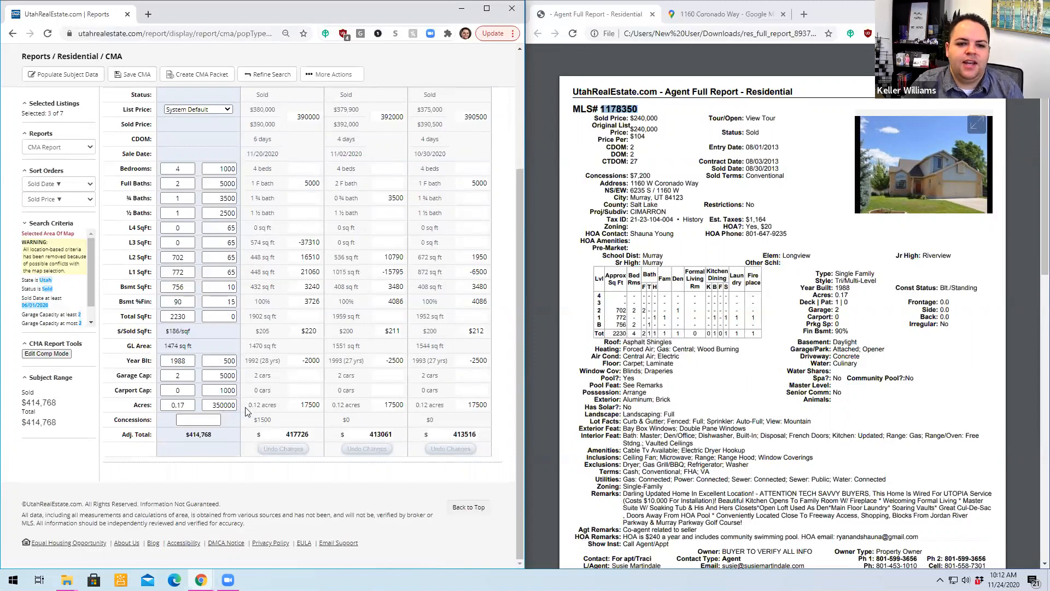
{"action": "scroll", "coordinate": [256, 337], "scroll_direction": "up", "scroll_amount": 3}
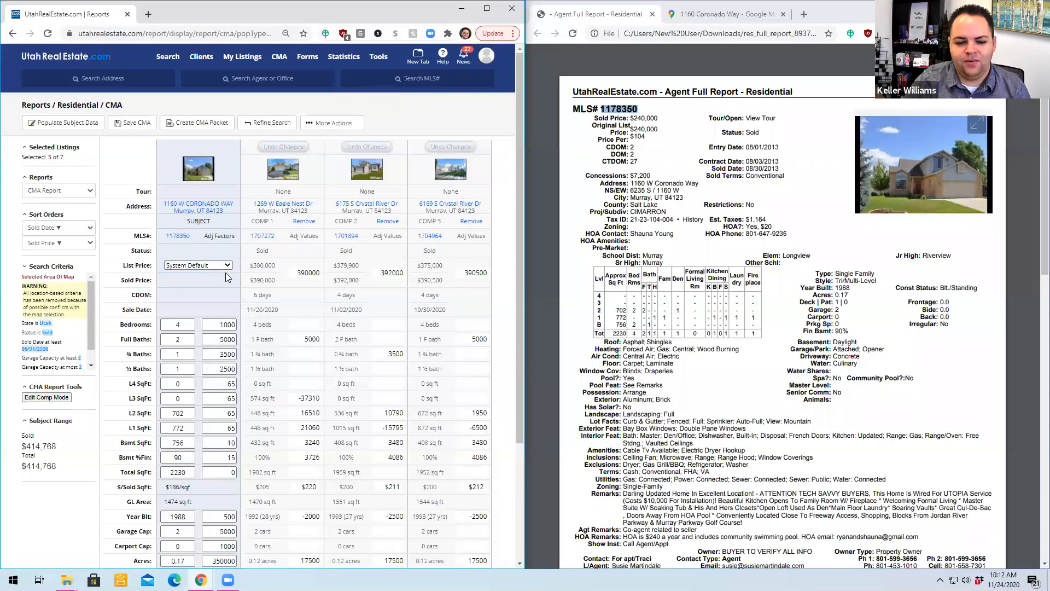
{"action": "scroll", "coordinate": [226, 271], "scroll_direction": "down", "scroll_amount": 1}
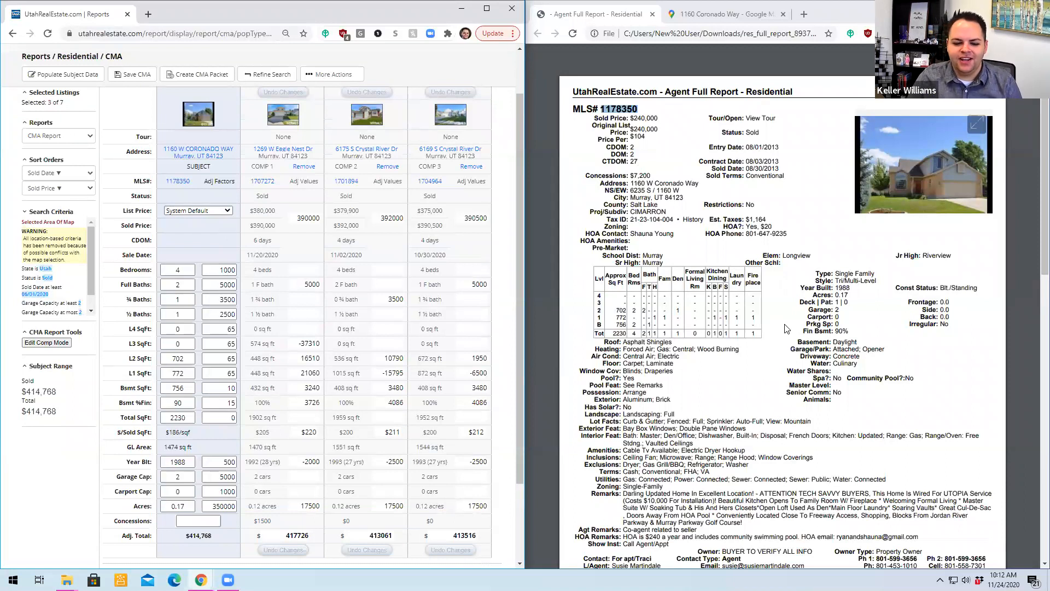
{"action": "key", "text": "XF86AudioRaiseVolume"}
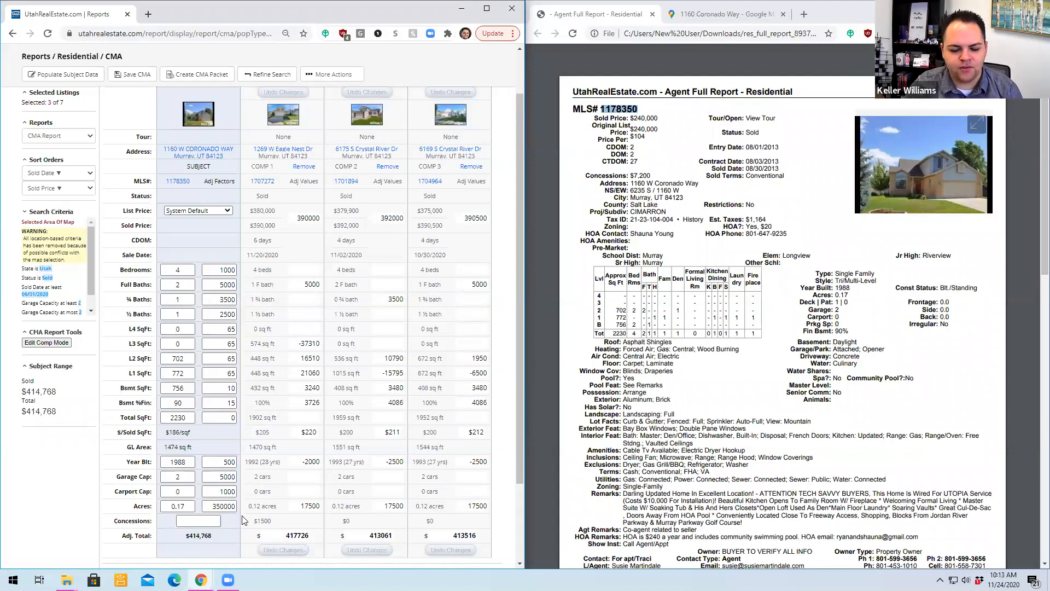
{"action": "left_click", "coordinate": [594, 281]}
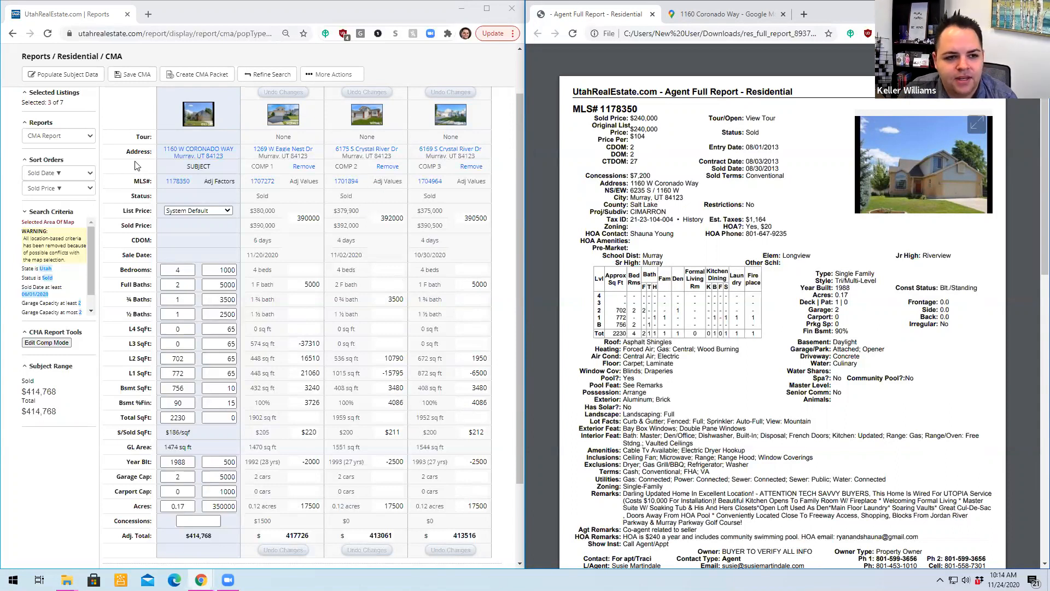
- Reopen the comparables search for refinement and review its current search criteria
{"action": "scroll", "coordinate": [116, 143], "scroll_direction": "up", "scroll_amount": 1}
{"action": "mouse_move", "coordinate": [162, 59]}
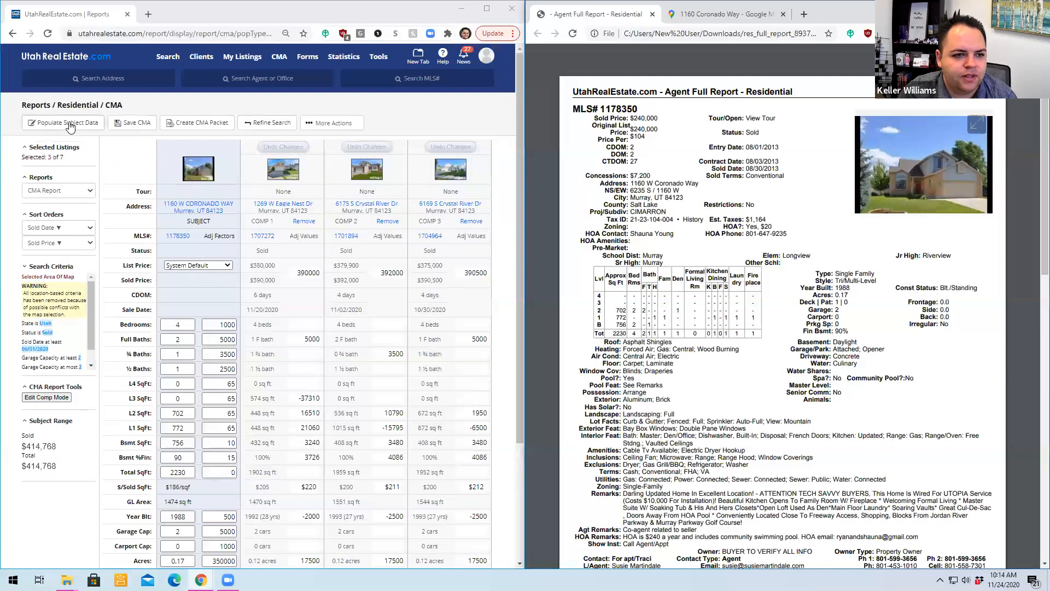
{"action": "left_click", "coordinate": [243, 127]}
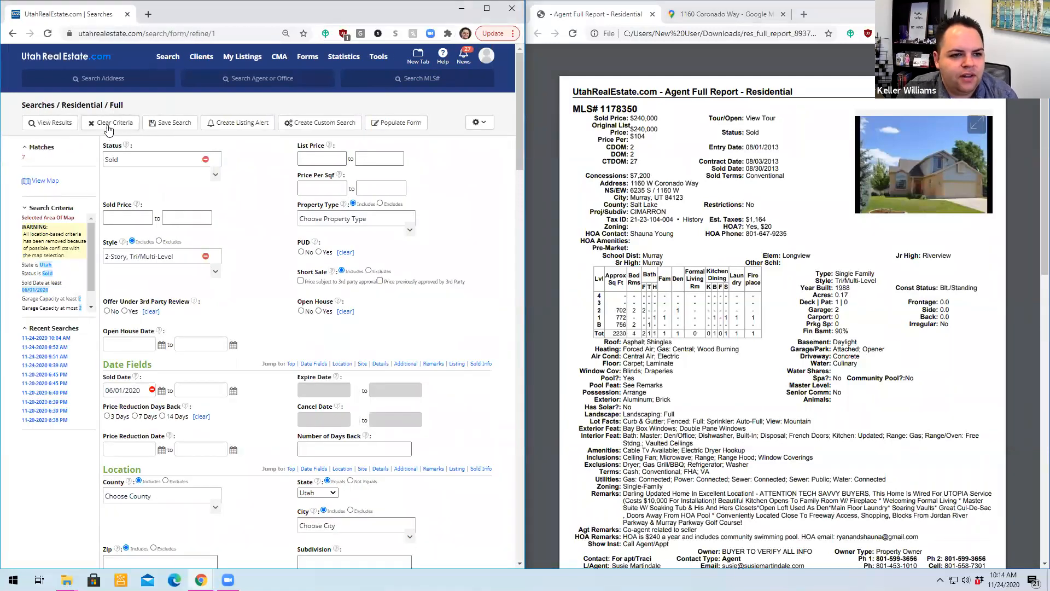
{"action": "scroll", "coordinate": [232, 212], "scroll_direction": "down", "scroll_amount": 2}
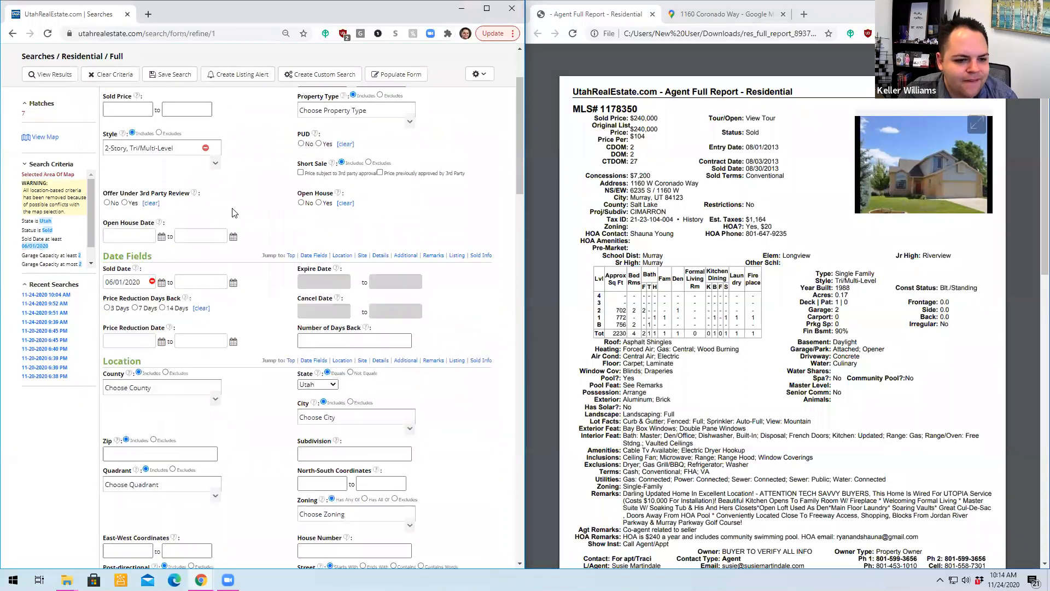
{"action": "scroll", "coordinate": [232, 212], "scroll_direction": "down", "scroll_amount": 2}
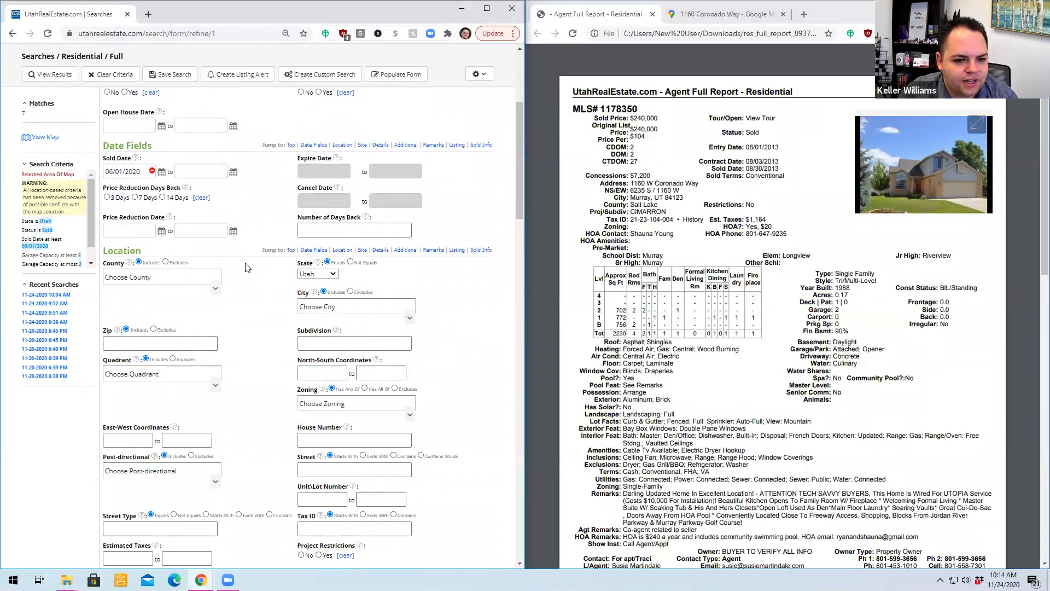
{"action": "scroll", "coordinate": [245, 267], "scroll_direction": "down", "scroll_amount": 7}
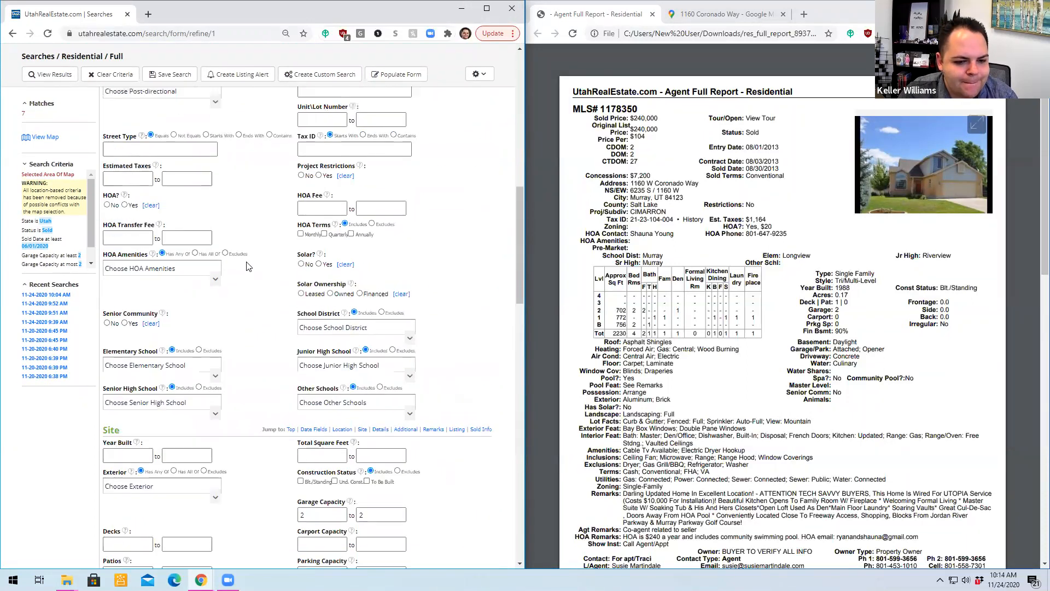
{"action": "scroll", "coordinate": [246, 266], "scroll_direction": "up", "scroll_amount": 11}
{"action": "left_click_drag", "start_coordinate": [92, 255], "coordinate": [92, 287]}
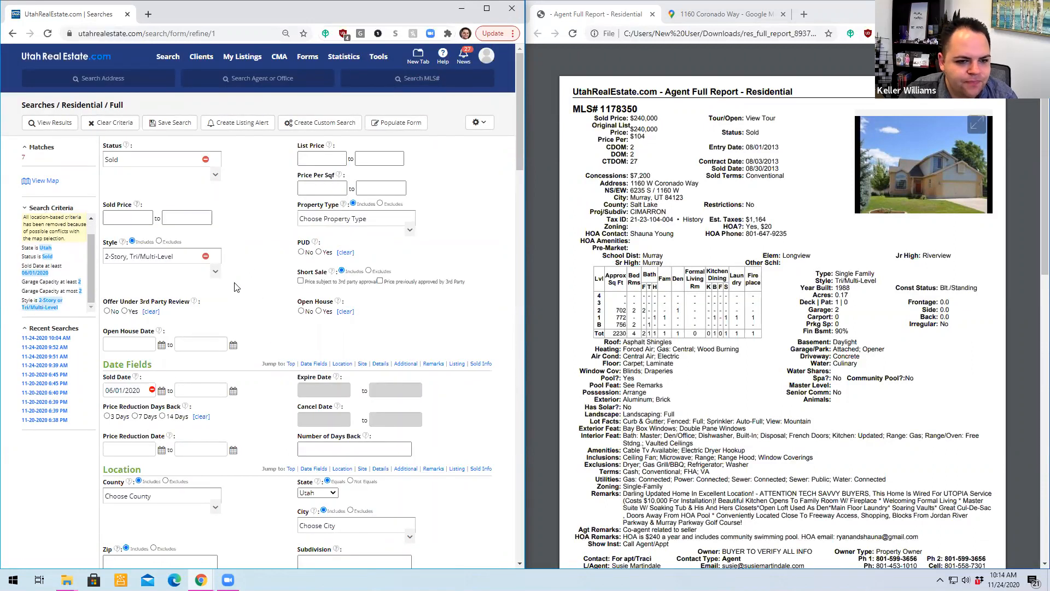
- Remove the 2-Story and Tri/Multi-Level style criteria, checking the matching listings before returning to the search criteria
{"action": "left_click", "coordinate": [205, 256]}
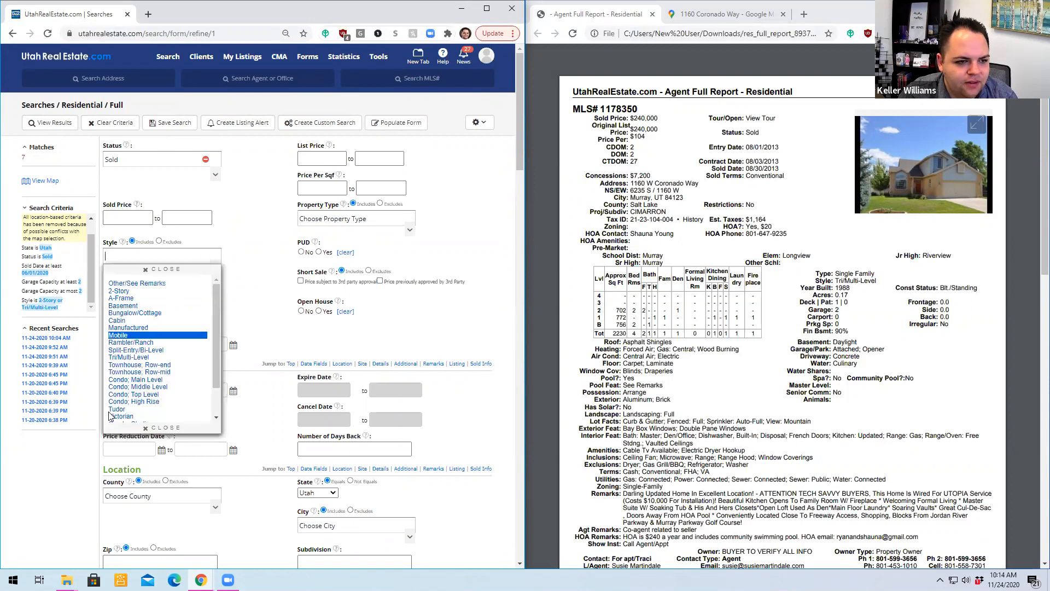
{"action": "left_click", "coordinate": [58, 490]}
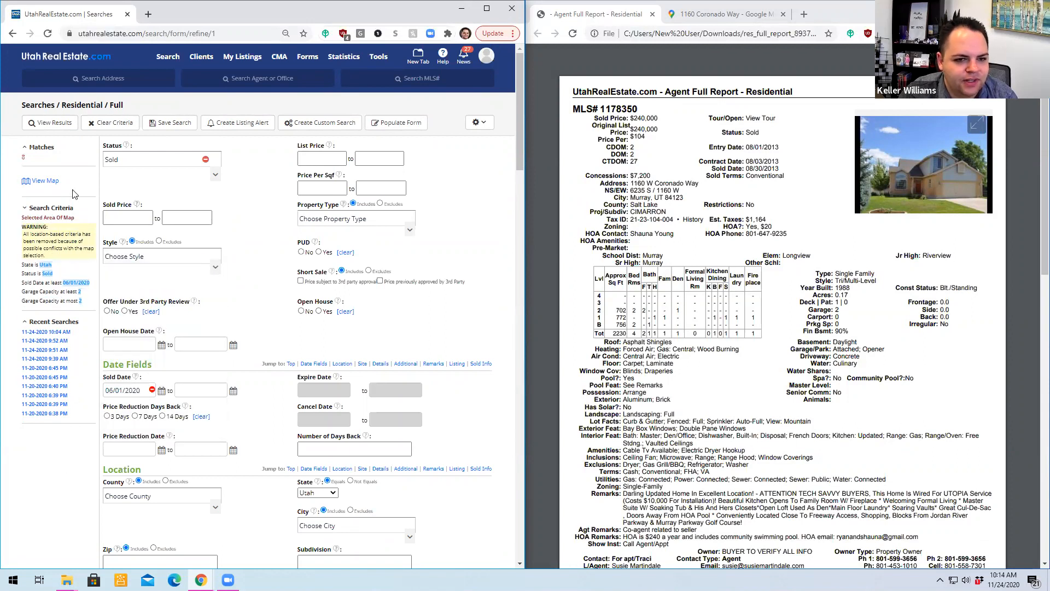
{"action": "left_click", "coordinate": [67, 126]}
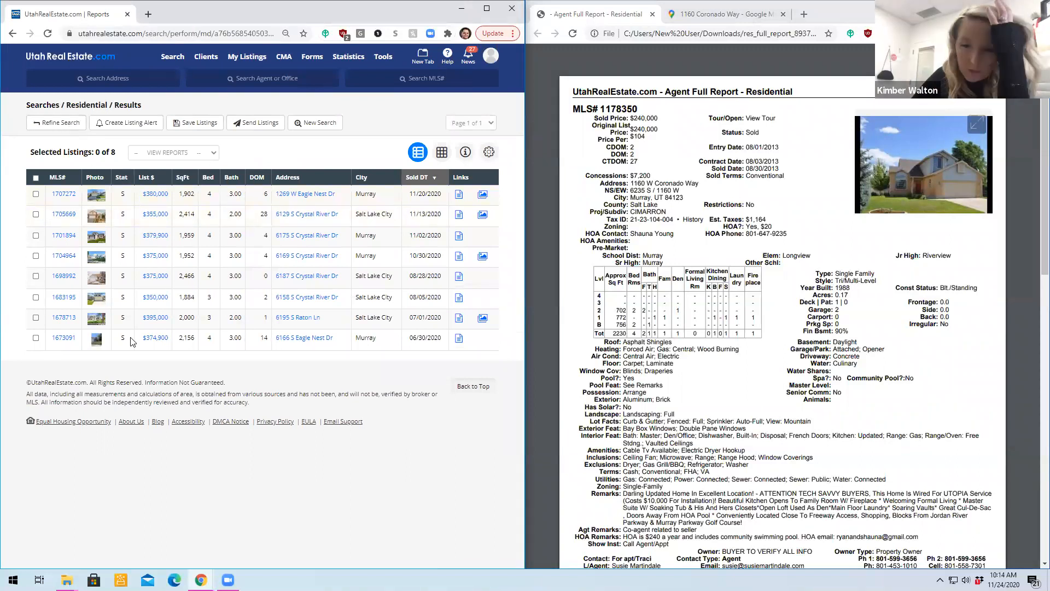
{"action": "left_click", "coordinate": [51, 123]}
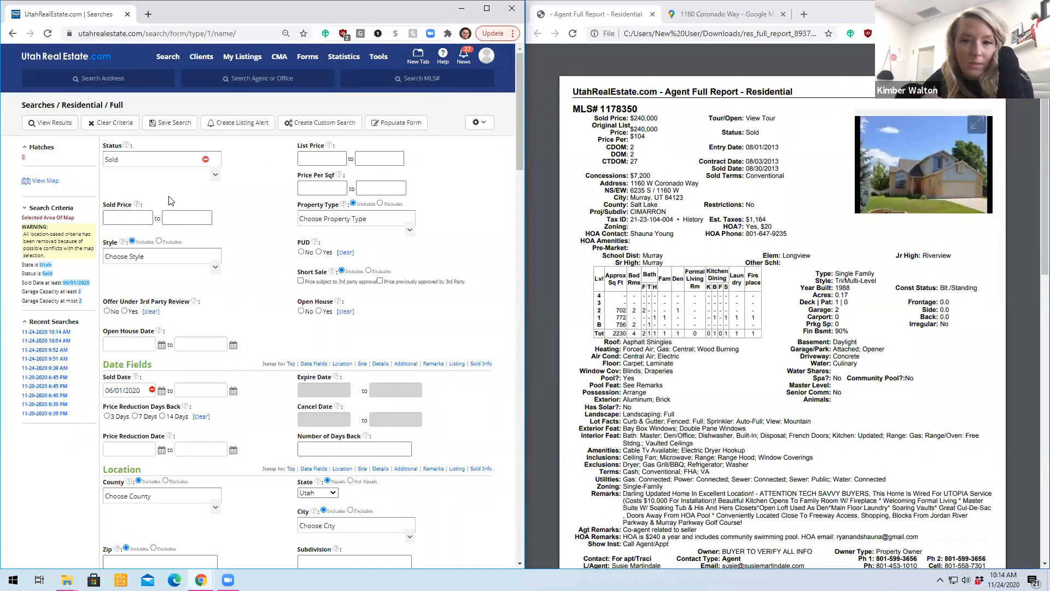
- Clear the maximum garage capacity from the search criteria, keeping the minimum of 2
{"action": "scroll", "coordinate": [63, 290], "scroll_direction": "down", "scroll_amount": 2}
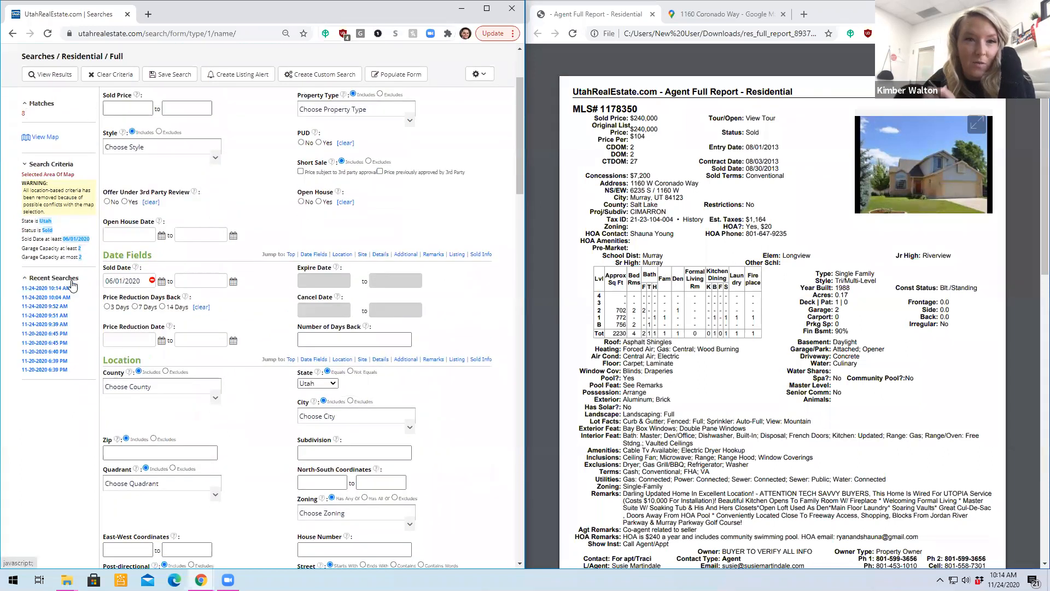
{"action": "scroll", "coordinate": [70, 285], "scroll_direction": "up", "scroll_amount": 2}
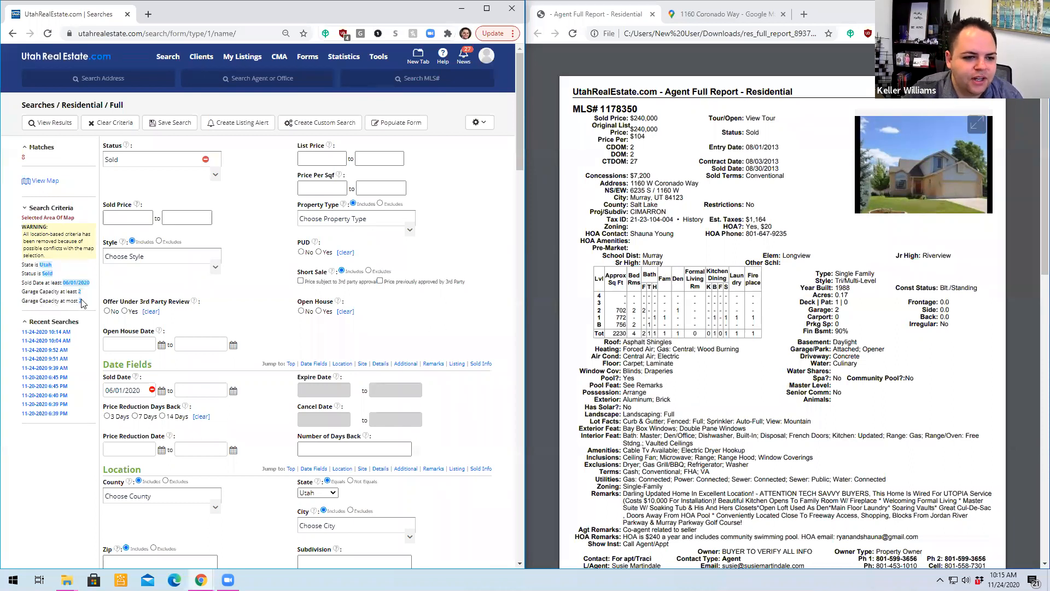
{"action": "scroll", "coordinate": [89, 288], "scroll_direction": "down", "scroll_amount": 1}
{"action": "scroll", "coordinate": [89, 288], "scroll_direction": "down", "scroll_amount": 3}
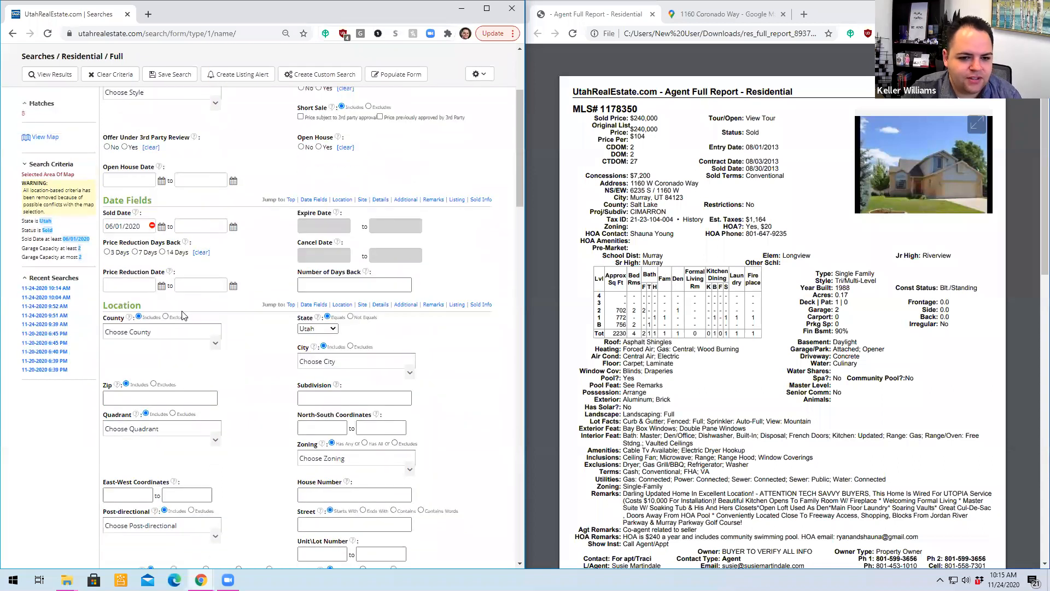
{"action": "scroll", "coordinate": [427, 366], "scroll_direction": "down", "scroll_amount": 7}
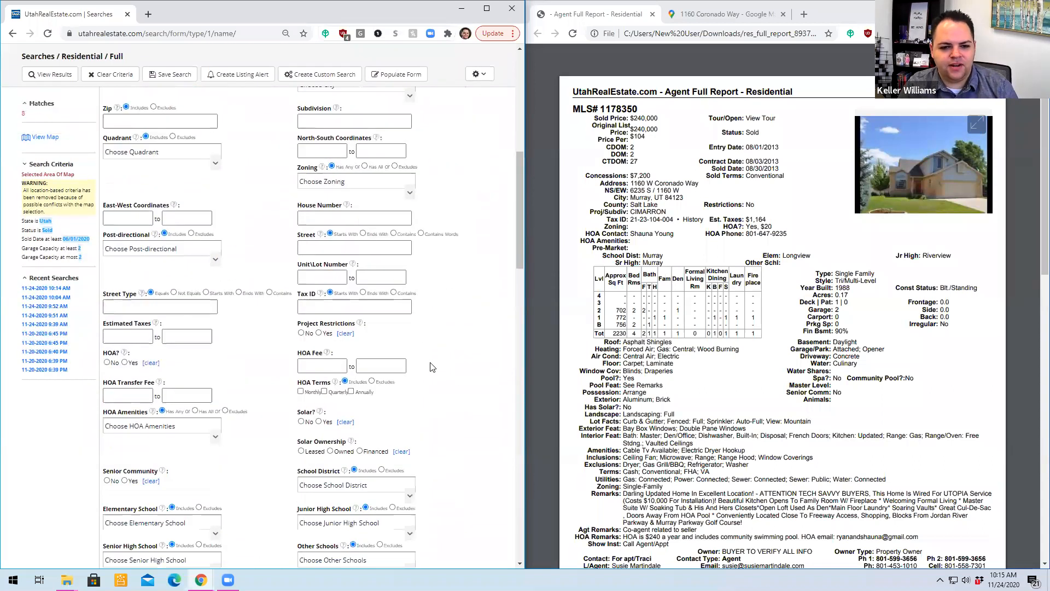
{"action": "scroll", "coordinate": [381, 349], "scroll_direction": "down", "scroll_amount": 3}
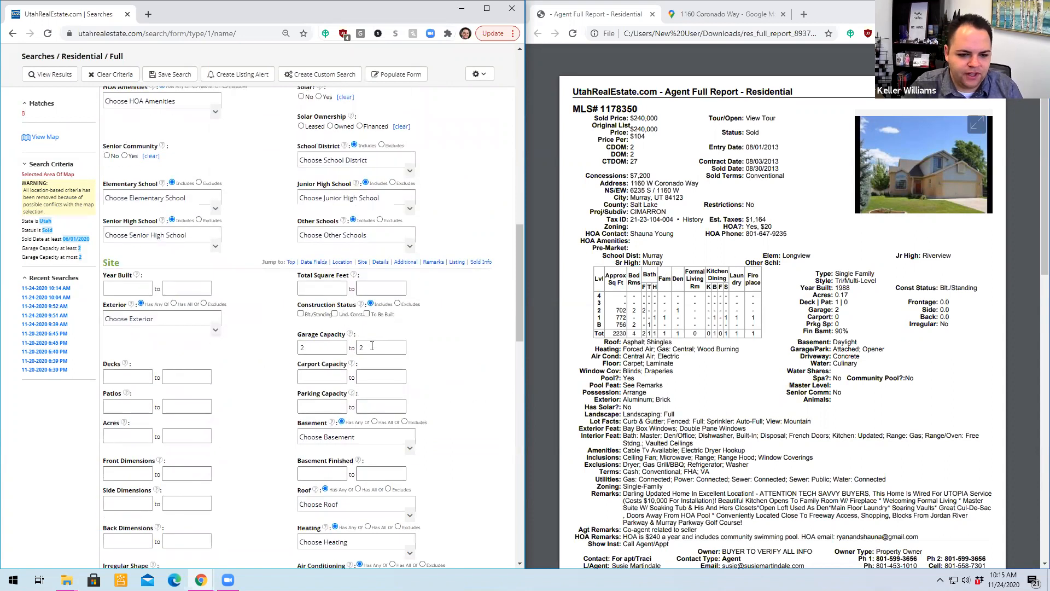
{"action": "left_click", "coordinate": [344, 349]}
{"action": "key", "text": "Tab"}
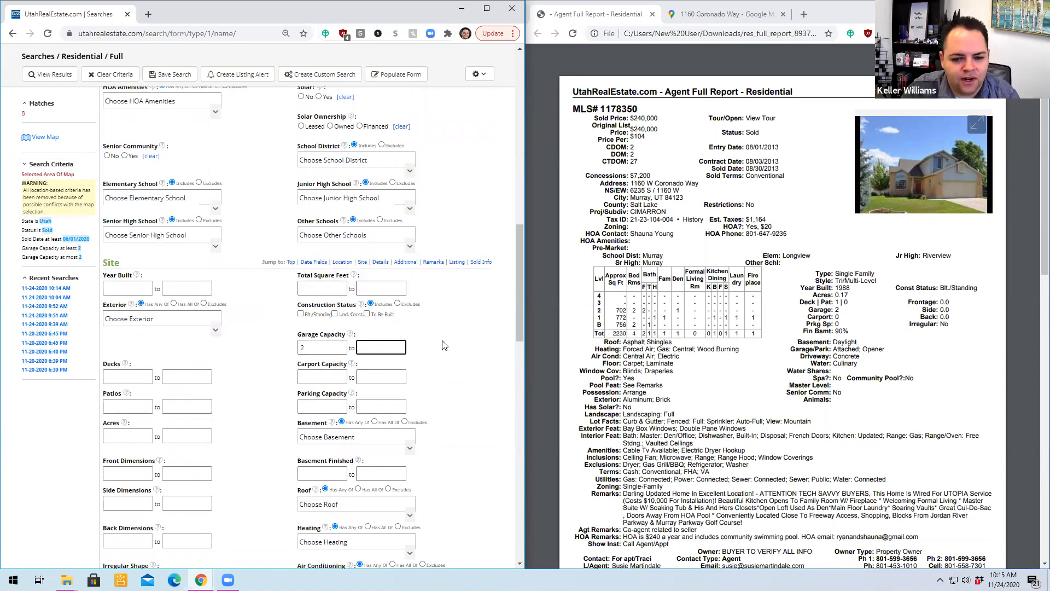
{"action": "left_click", "coordinate": [459, 327]}
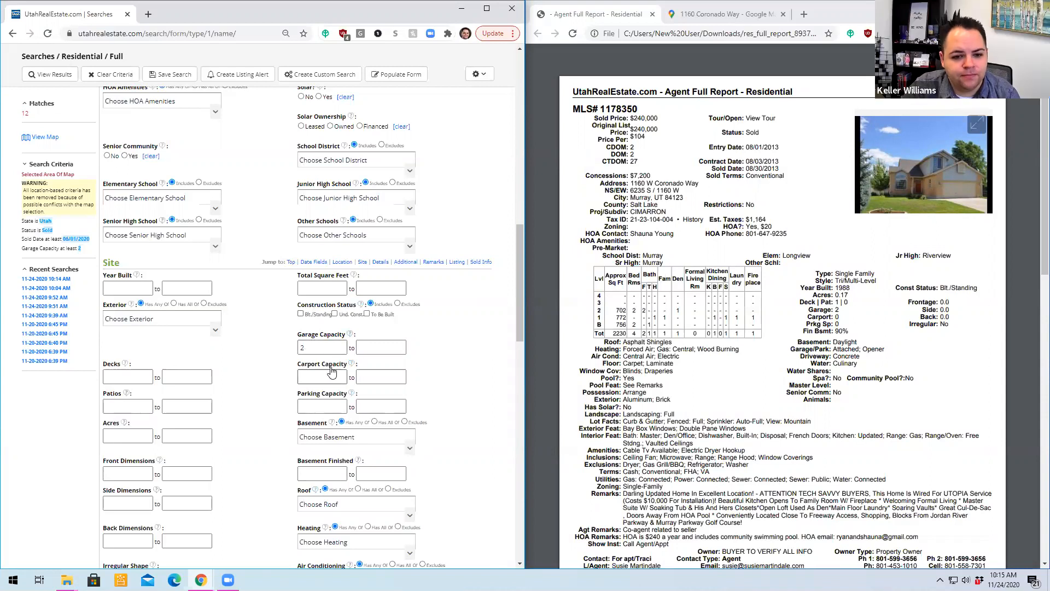
- Set the minimum garage capacity to 3 and view the matching listings
{"action": "double_click", "coordinate": [305, 348]}
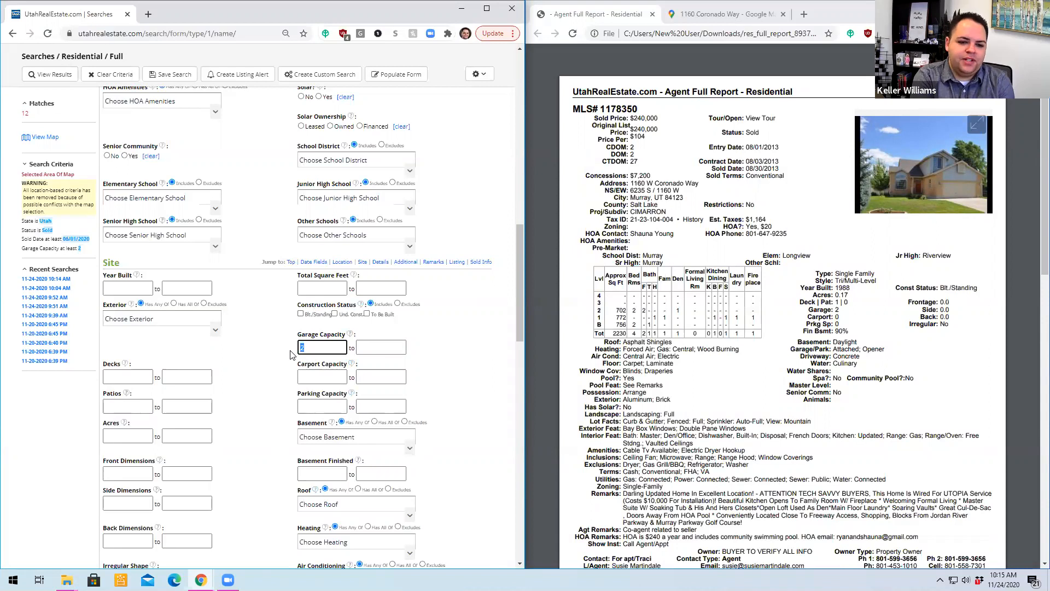
{"action": "type", "text": "3"}
{"action": "left_click", "coordinate": [282, 366]}
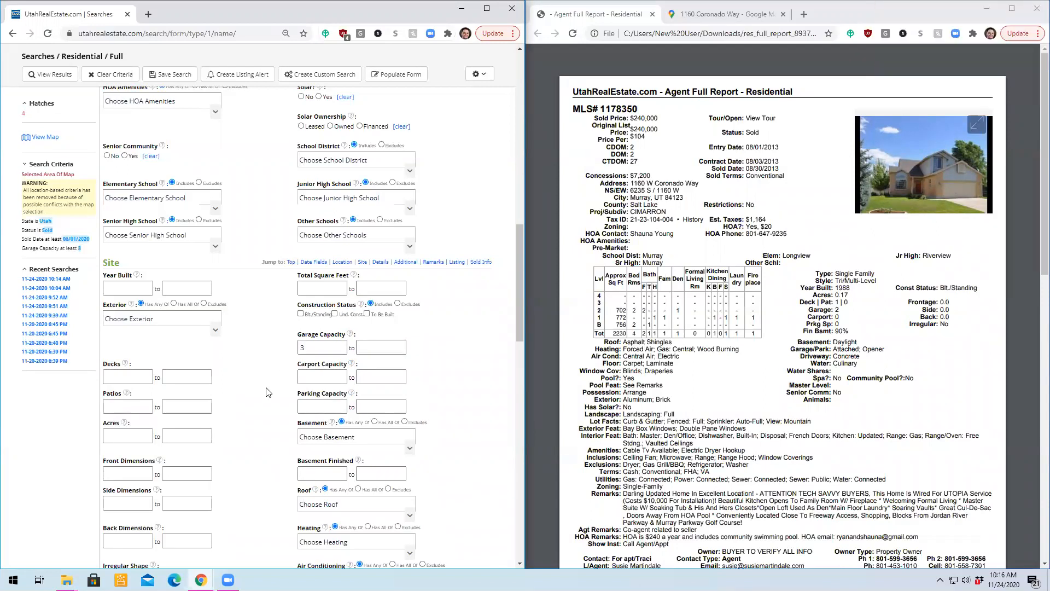
{"action": "left_click", "coordinate": [33, 79]}
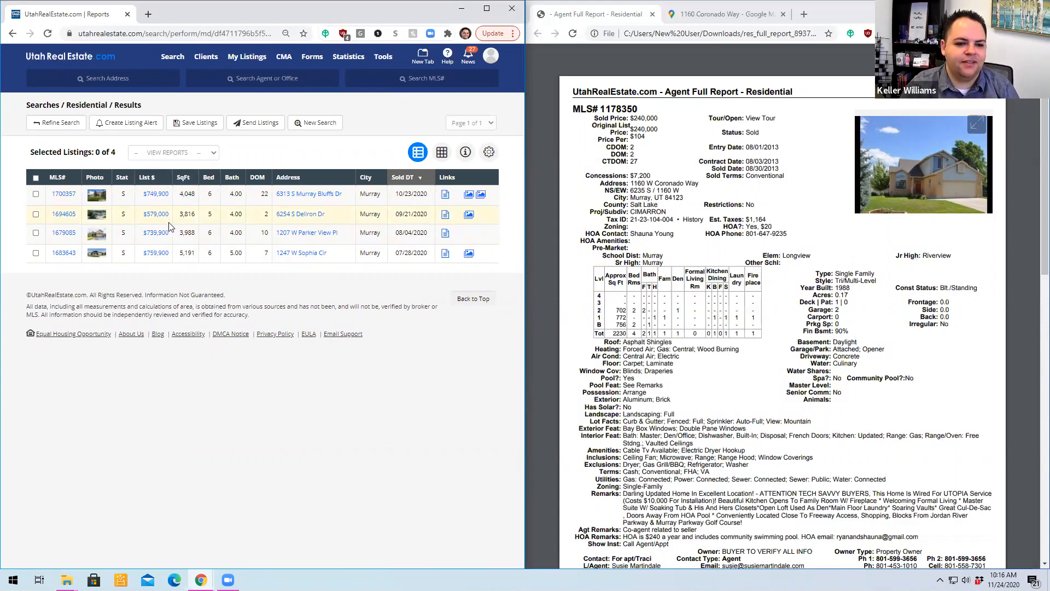
- Examine the exterior and great room photos of listing MLS# 1694605, closing the gallery and the listing report
{"action": "left_click", "coordinate": [64, 214]}
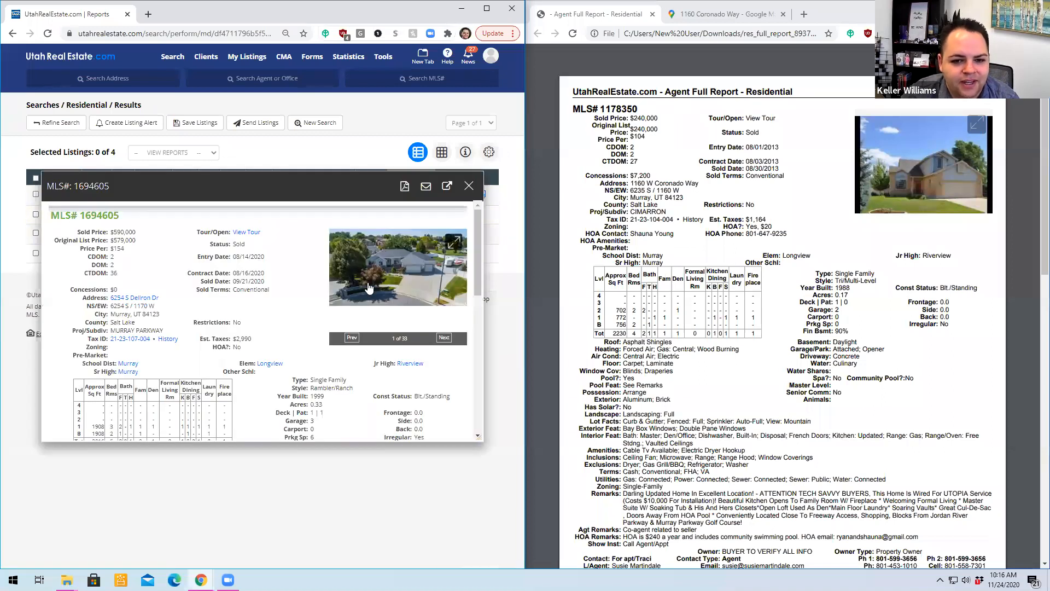
{"action": "left_click", "coordinate": [366, 282]}
{"action": "left_click", "coordinate": [504, 311]}
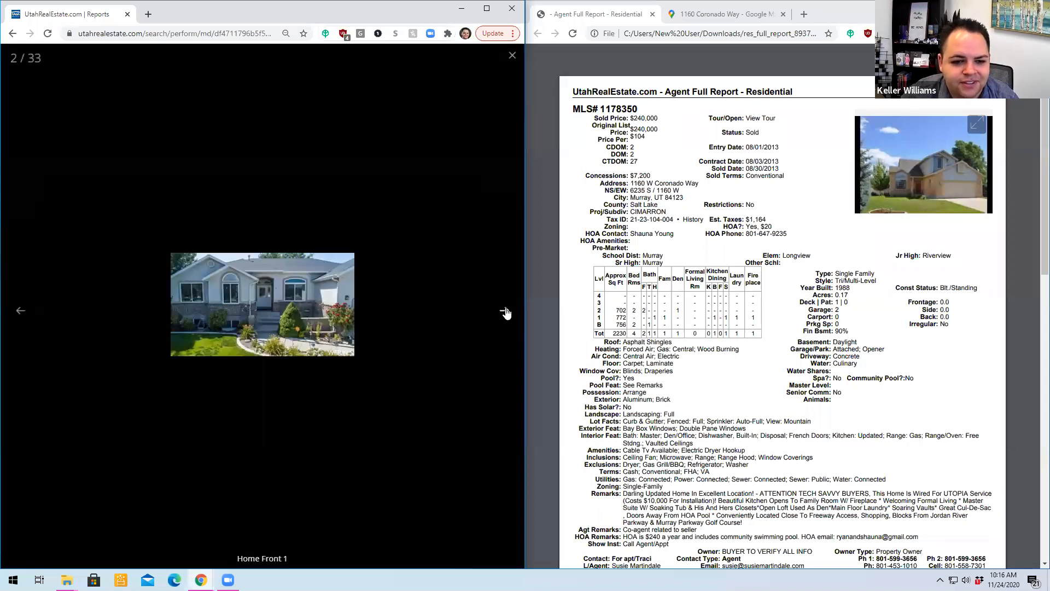
{"action": "left_click", "coordinate": [505, 311]}
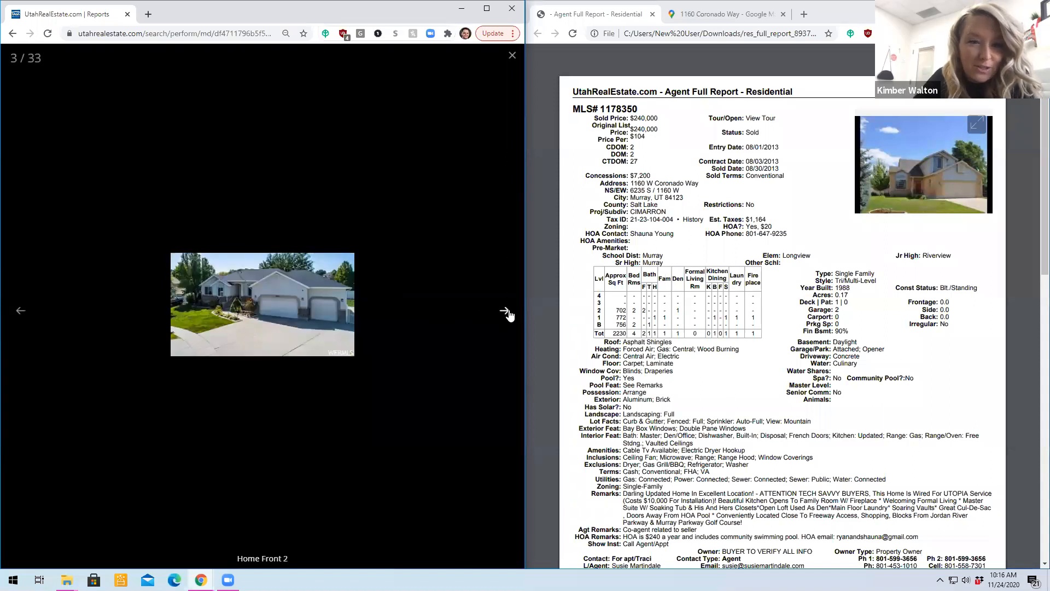
{"action": "left_click", "coordinate": [505, 311]}
{"action": "left_click", "coordinate": [505, 312]}
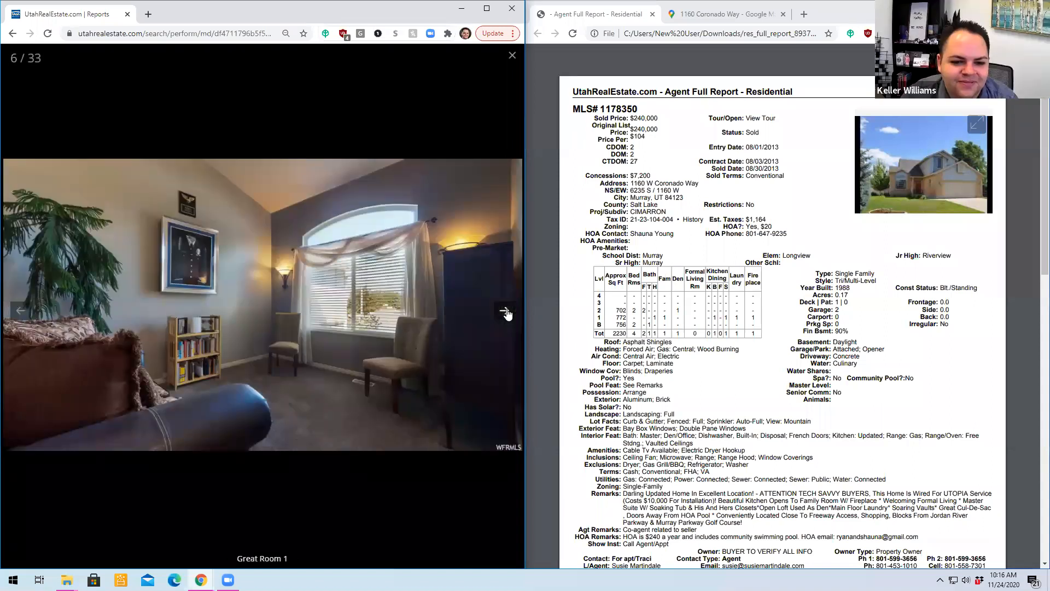
{"action": "left_click", "coordinate": [504, 312]}
{"action": "left_click", "coordinate": [503, 312]}
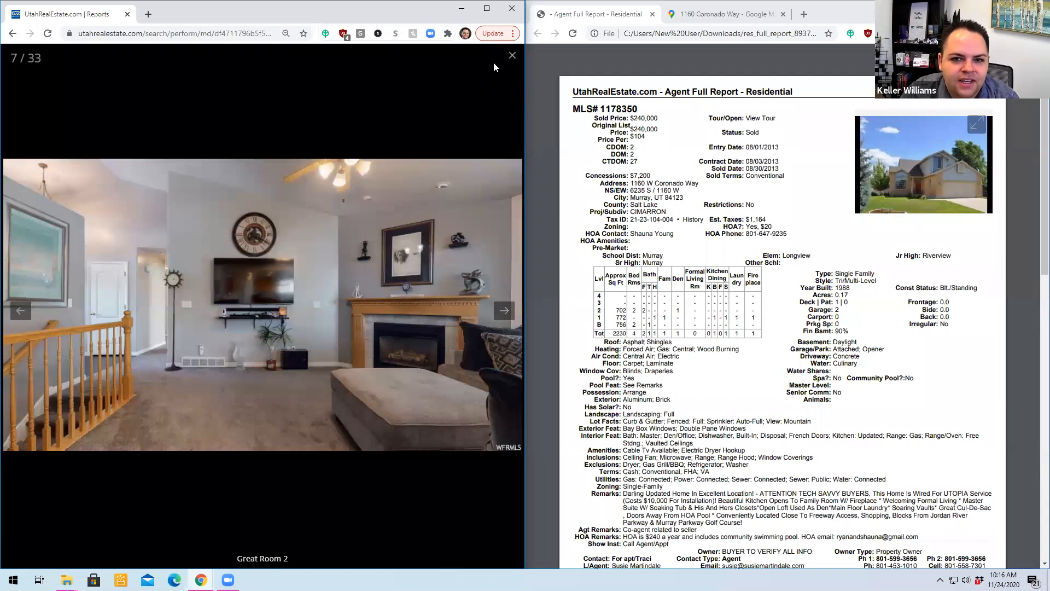
{"action": "left_click", "coordinate": [512, 55]}
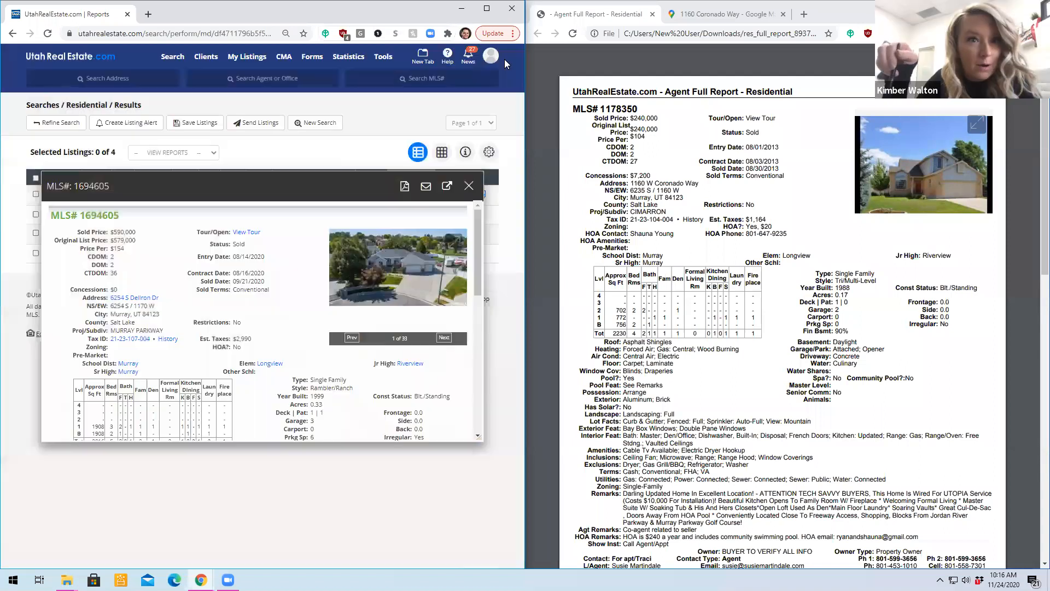
{"action": "left_click", "coordinate": [468, 187]}
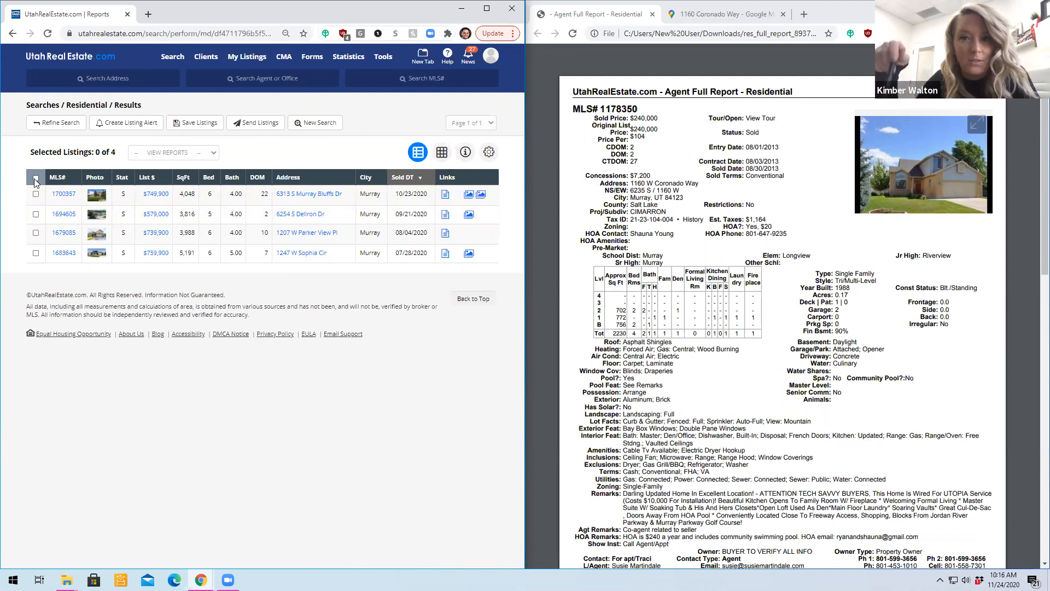
- Check the property details of listing MLS# 1694605 and return to the results
{"action": "left_click", "coordinate": [99, 211]}
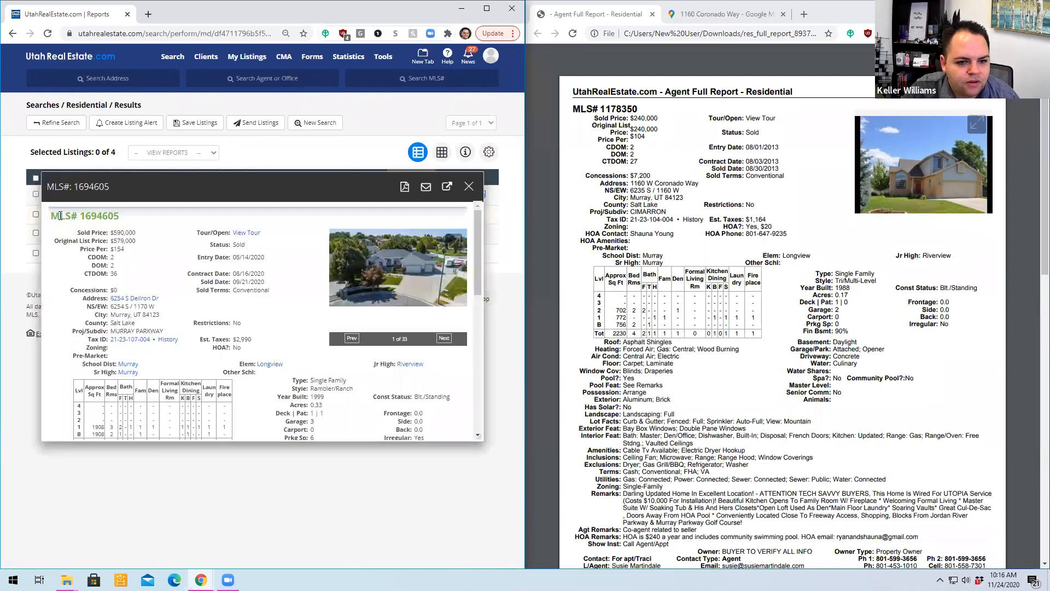
{"action": "scroll", "coordinate": [323, 387], "scroll_direction": "down", "scroll_amount": 1}
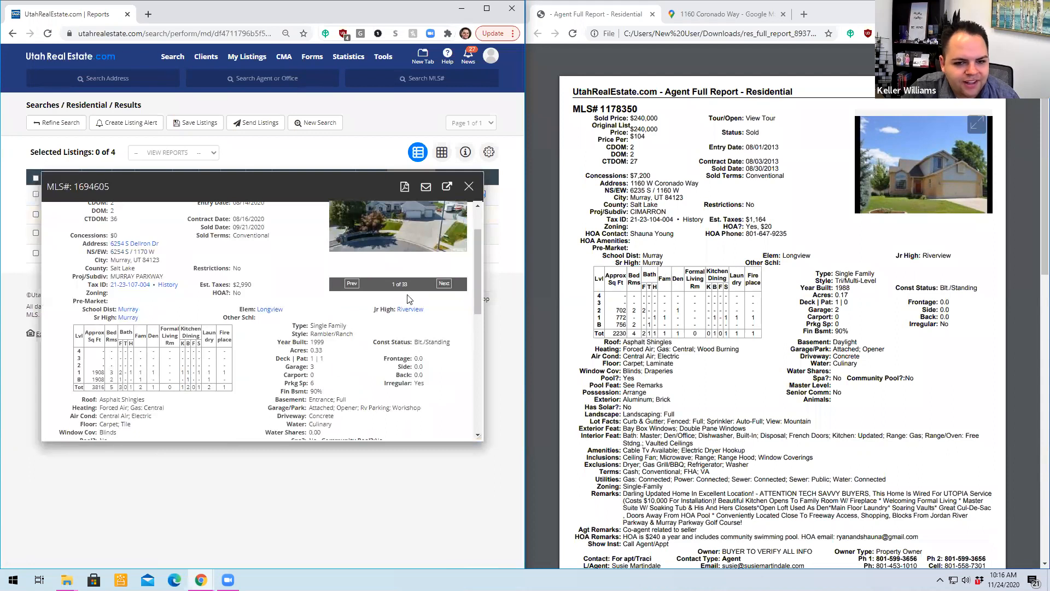
{"action": "left_click", "coordinate": [469, 186]}
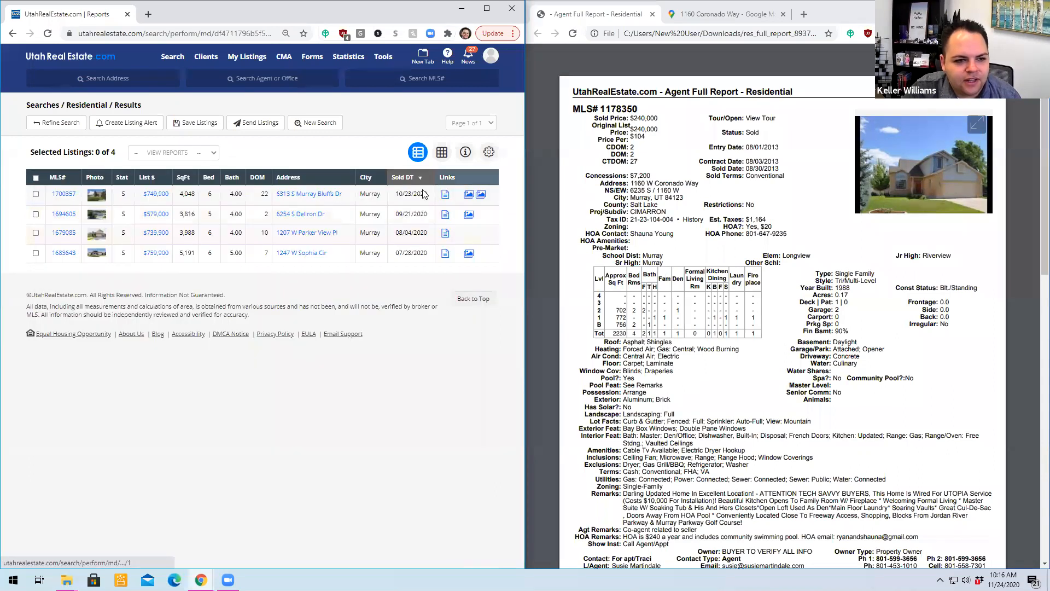
- Select all the resulting listings and generate a CMA Report from them
{"action": "left_click", "coordinate": [36, 177]}
{"action": "left_click", "coordinate": [186, 153]}
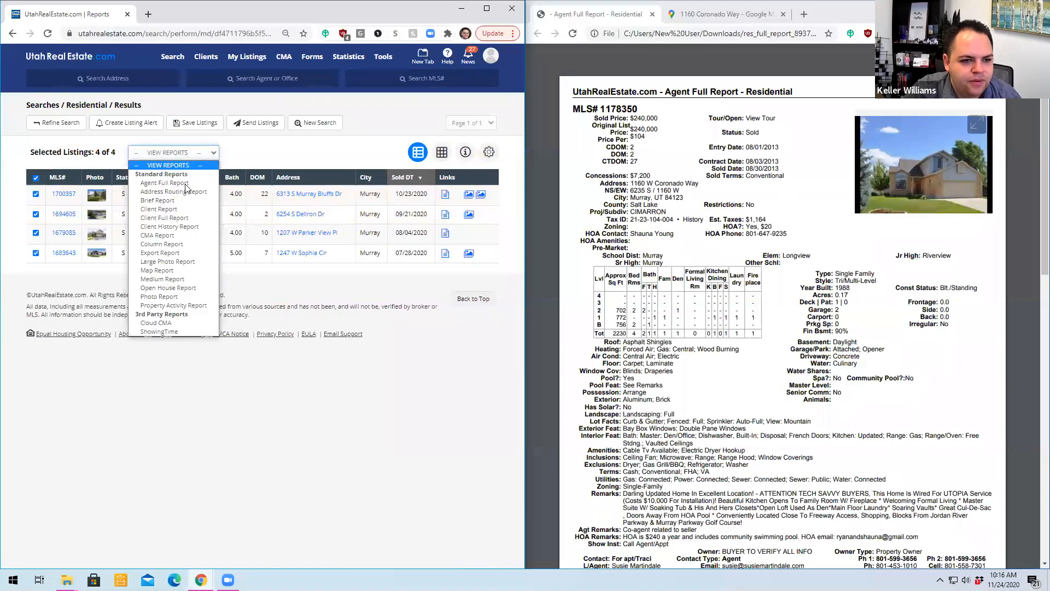
{"action": "left_click", "coordinate": [193, 235]}
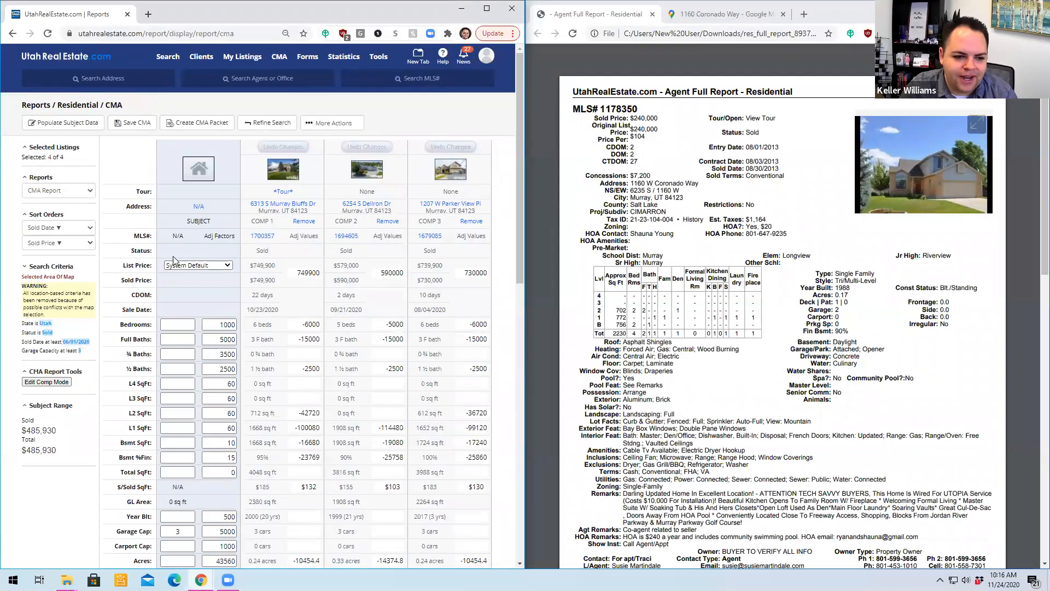
- Populate the CMA's subject data from the subject property's listing, MLS# 1178350
{"action": "left_click", "coordinate": [64, 124]}
{"action": "type", "text": "1178350"}
{"action": "left_click", "coordinate": [339, 342]}
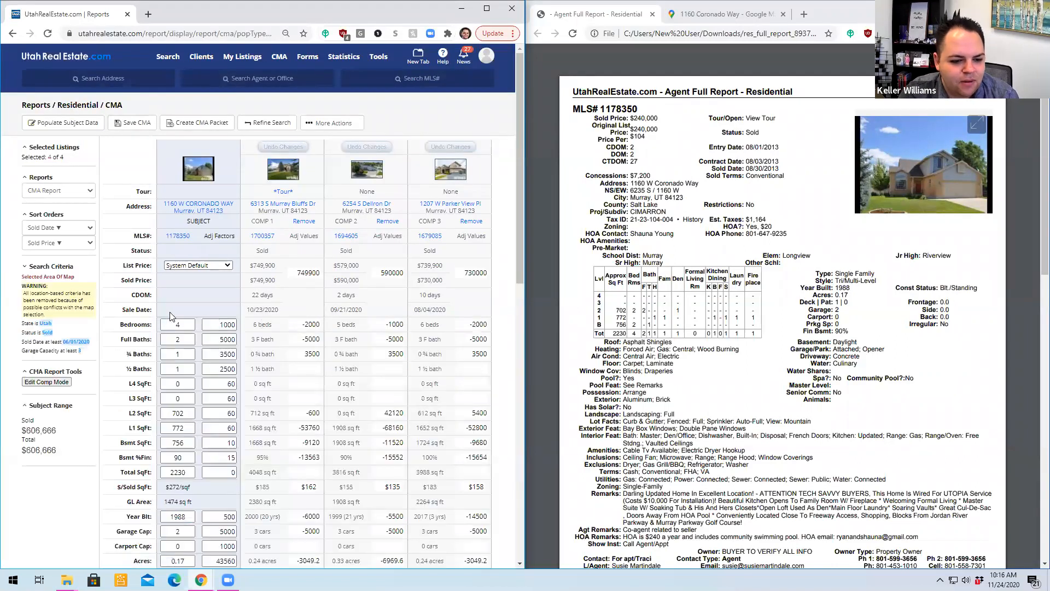
- Set the subject property's acreage adjustment factor to 350000 and apply it to the comps
{"action": "scroll", "coordinate": [171, 315], "scroll_direction": "down", "scroll_amount": 4}
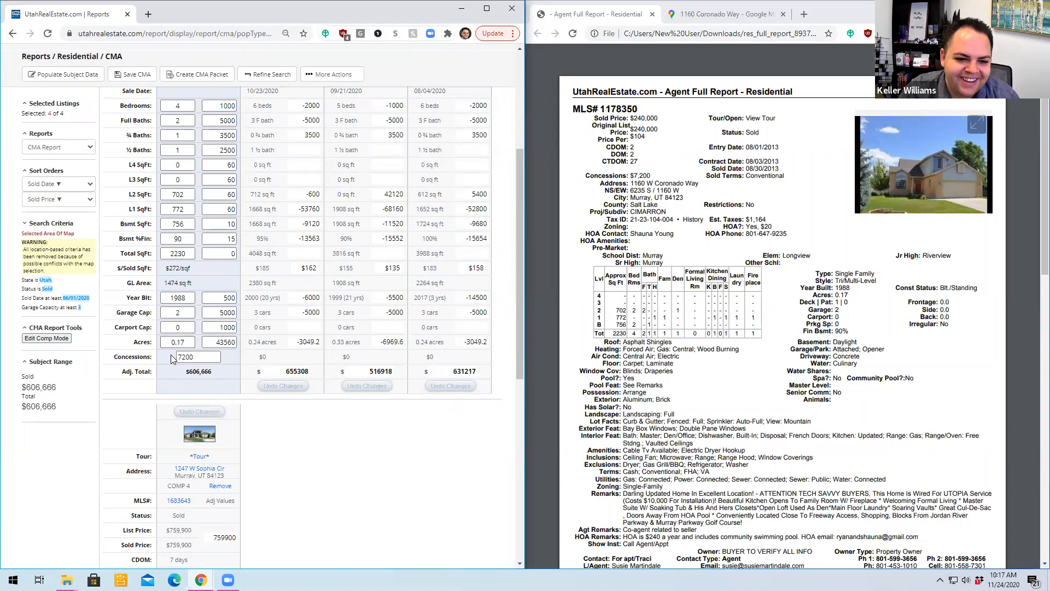
{"action": "left_click_drag", "start_coordinate": [212, 343], "coordinate": [276, 372]}
{"action": "type", "text": "35"}
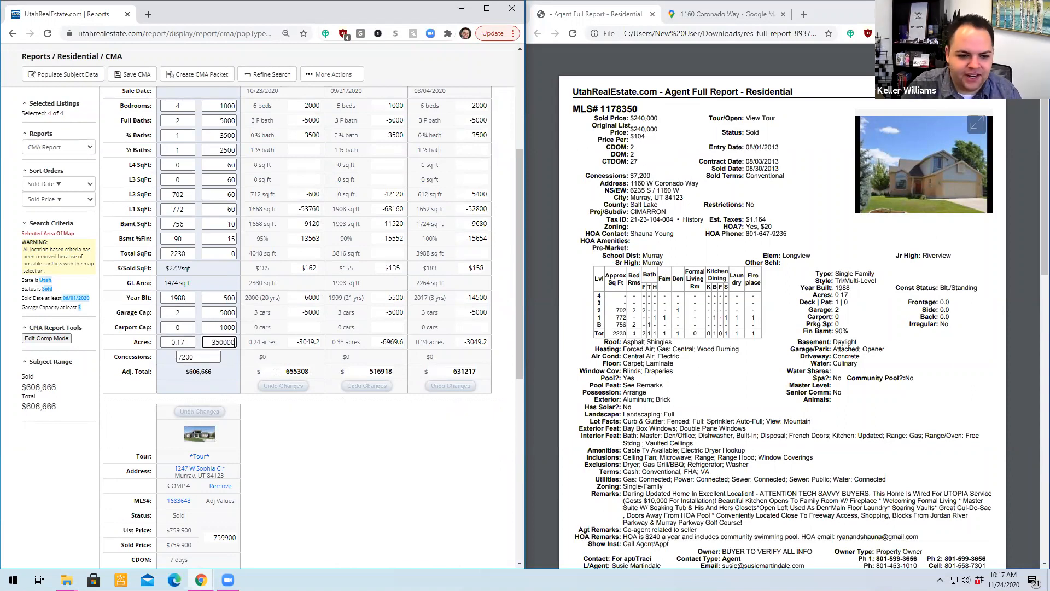
{"action": "left_click", "coordinate": [327, 451]}
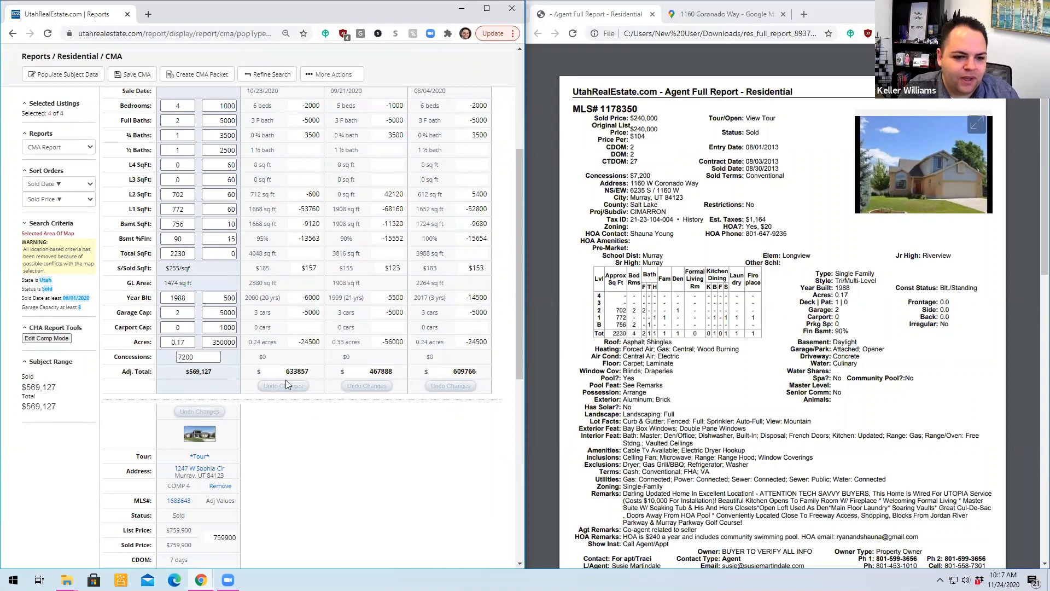
- Compare the lot acreages, acreage adjustments and adjusted totals of Comps 1 to 4 against the subject property
{"action": "left_click", "coordinate": [228, 344]}
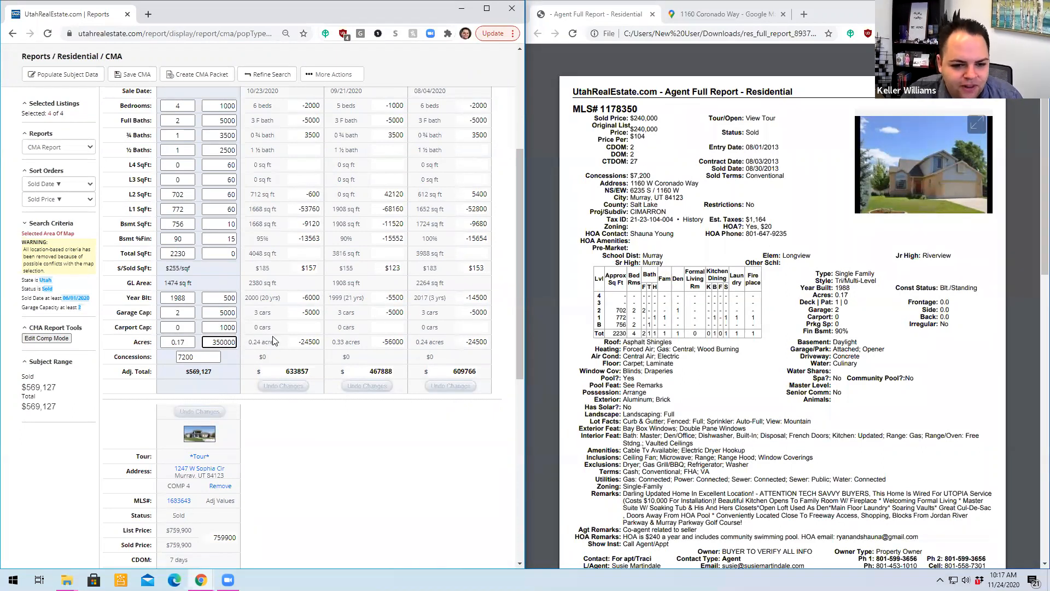
{"action": "scroll", "coordinate": [421, 353], "scroll_direction": "down", "scroll_amount": 6}
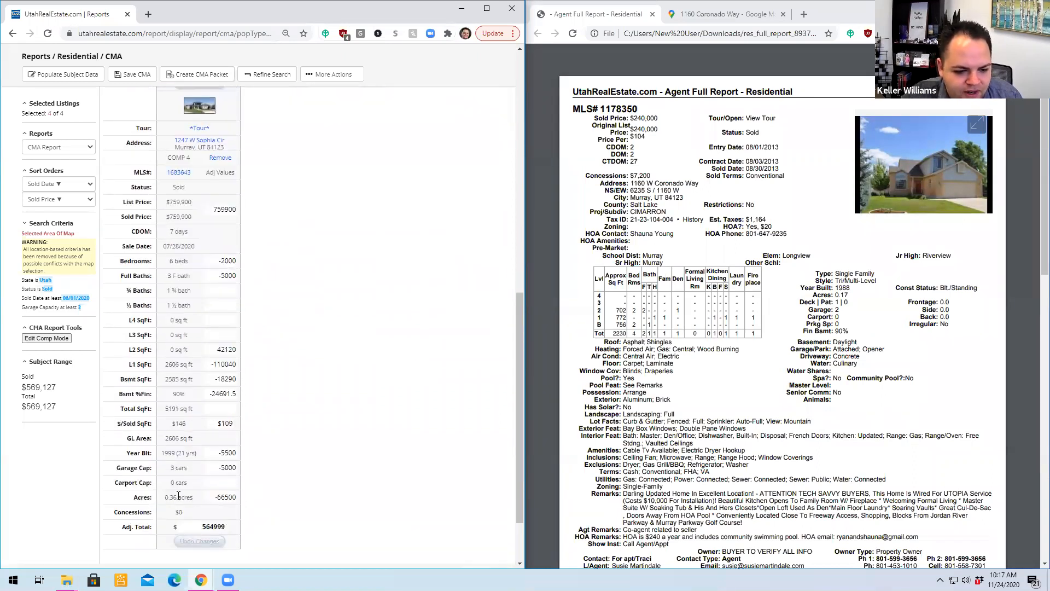
{"action": "scroll", "coordinate": [178, 496], "scroll_direction": "up", "scroll_amount": 7}
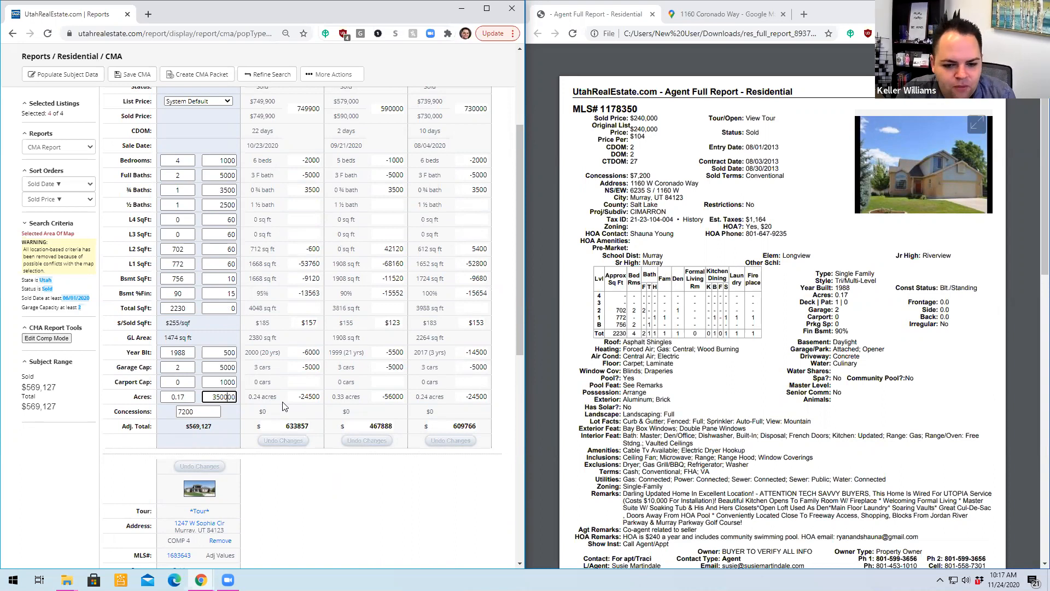
{"action": "left_click_drag", "start_coordinate": [249, 395], "coordinate": [268, 395]}
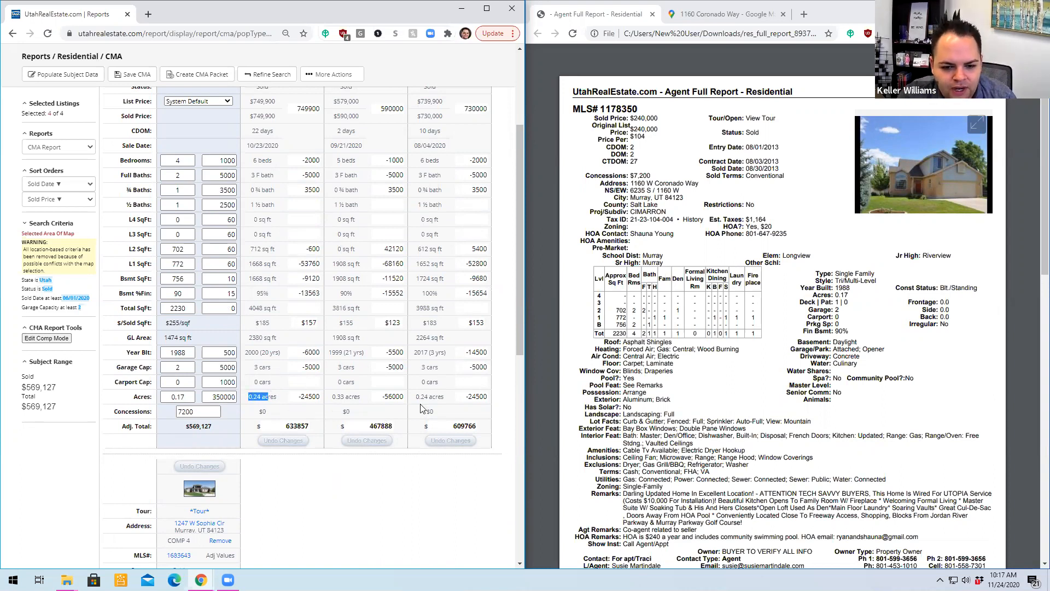
{"action": "left_click_drag", "start_coordinate": [418, 395], "coordinate": [445, 402]}
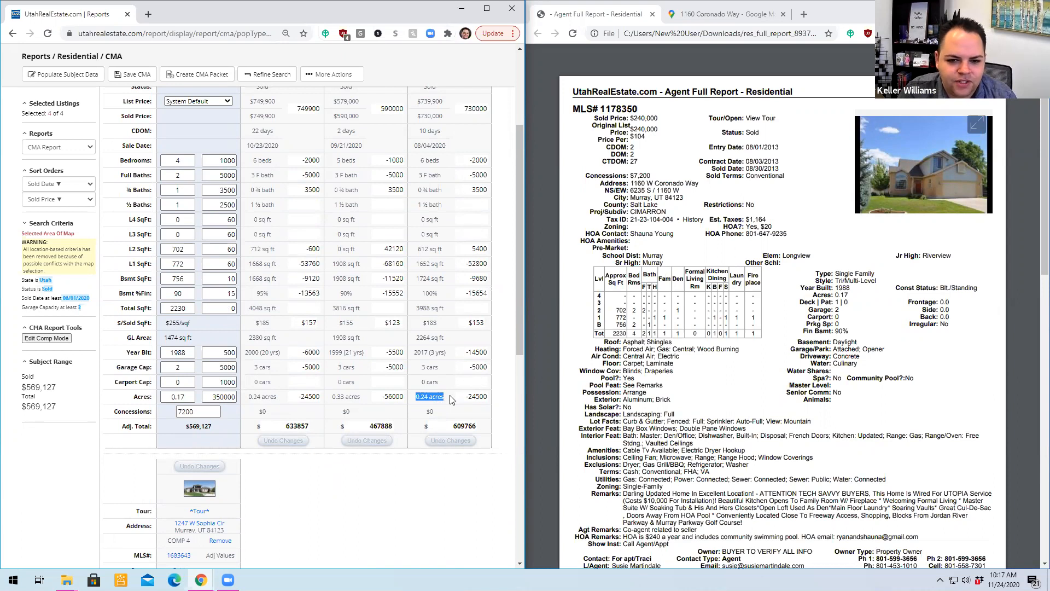
{"action": "scroll", "coordinate": [449, 399], "scroll_direction": "up", "scroll_amount": 3}
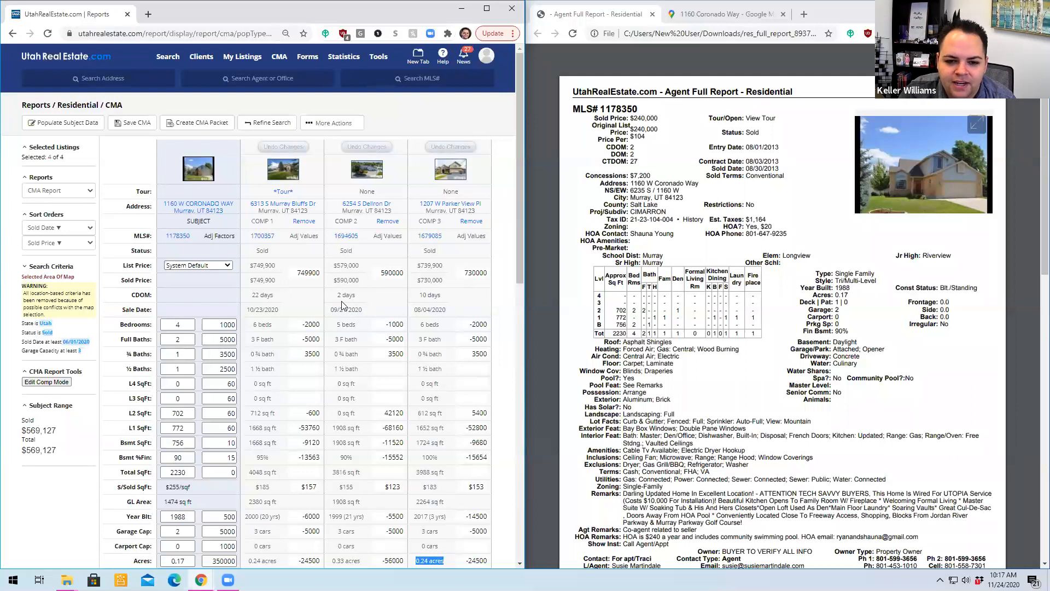
{"action": "scroll", "coordinate": [343, 304], "scroll_direction": "down", "scroll_amount": 10}
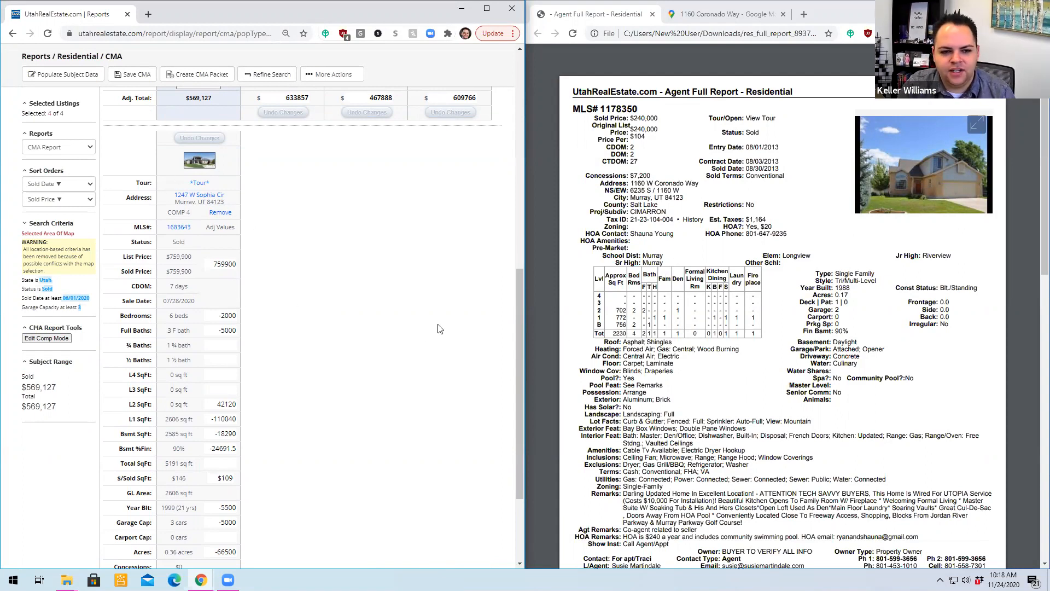
{"action": "scroll", "coordinate": [351, 233], "scroll_direction": "up", "scroll_amount": 6}
{"action": "scroll", "coordinate": [350, 239], "scroll_direction": "up", "scroll_amount": 3}
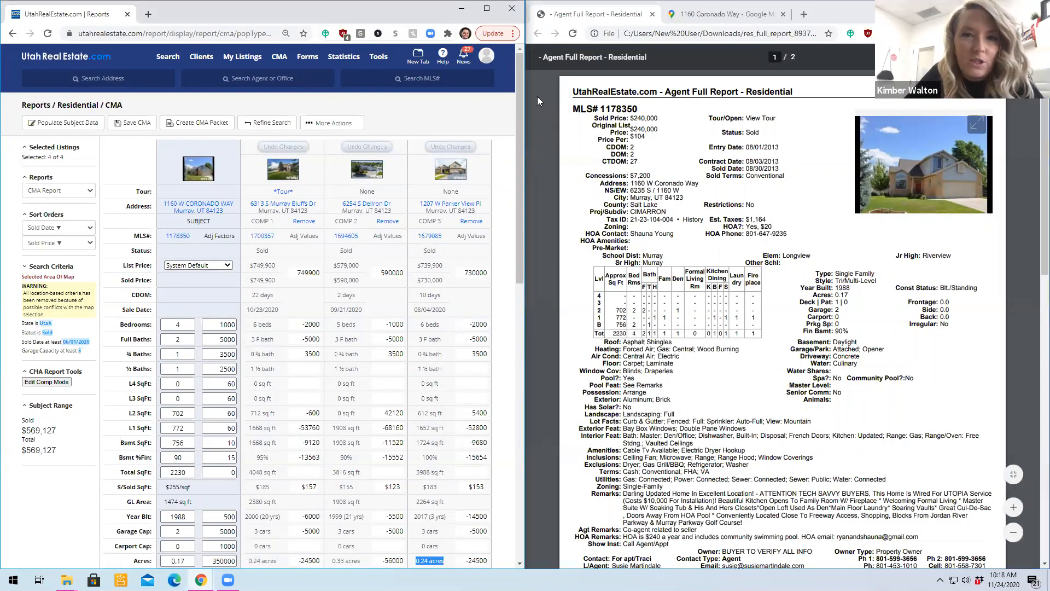
- Reopen the comparables search from the CMA report for refinement
{"action": "left_click", "coordinate": [277, 126]}
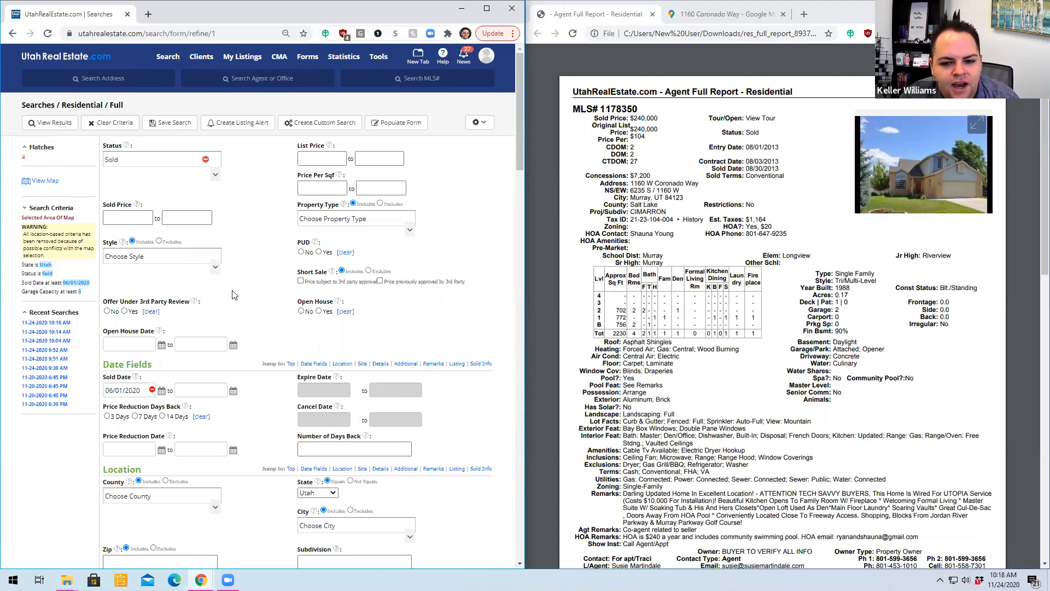
- View the current sold matches, return to the search criteria and remove the minimum garage capacity
{"action": "left_click", "coordinate": [51, 123]}
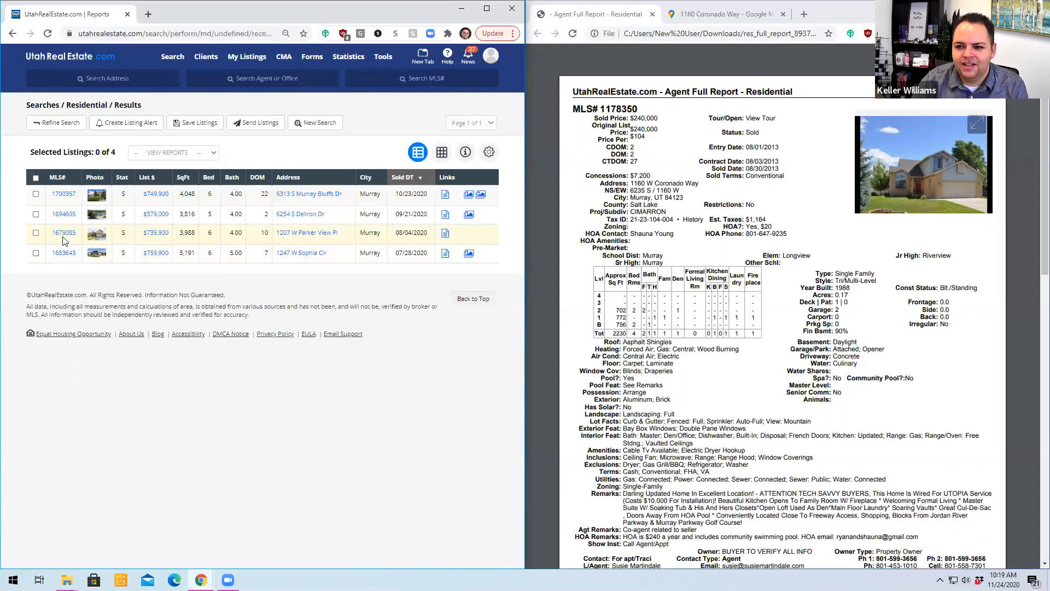
{"action": "left_click", "coordinate": [74, 123]}
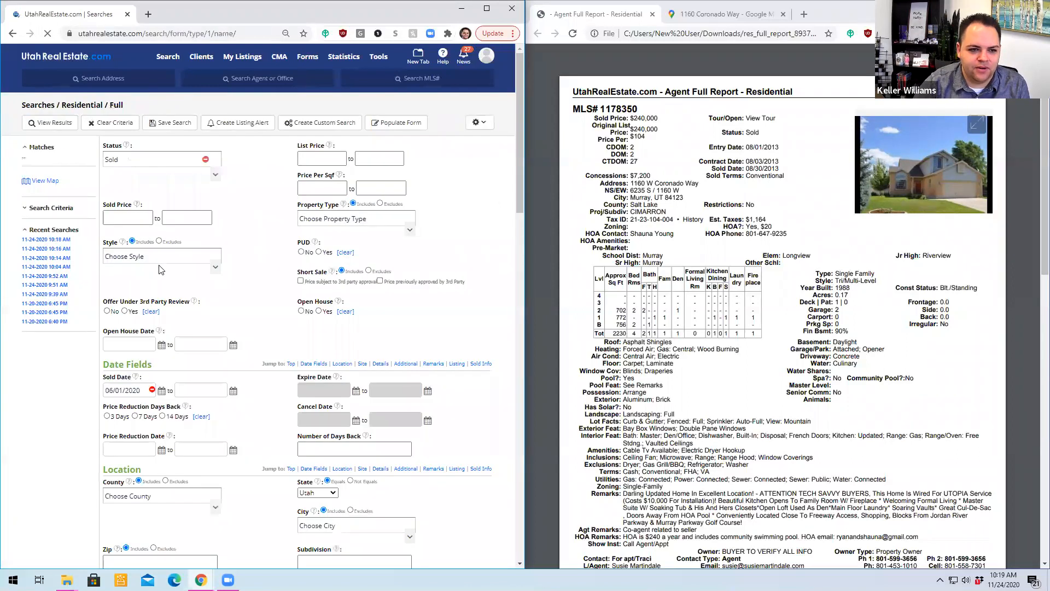
{"action": "scroll", "coordinate": [188, 264], "scroll_direction": "down", "scroll_amount": 15}
{"action": "scroll", "coordinate": [188, 264], "scroll_direction": "down", "scroll_amount": 5}
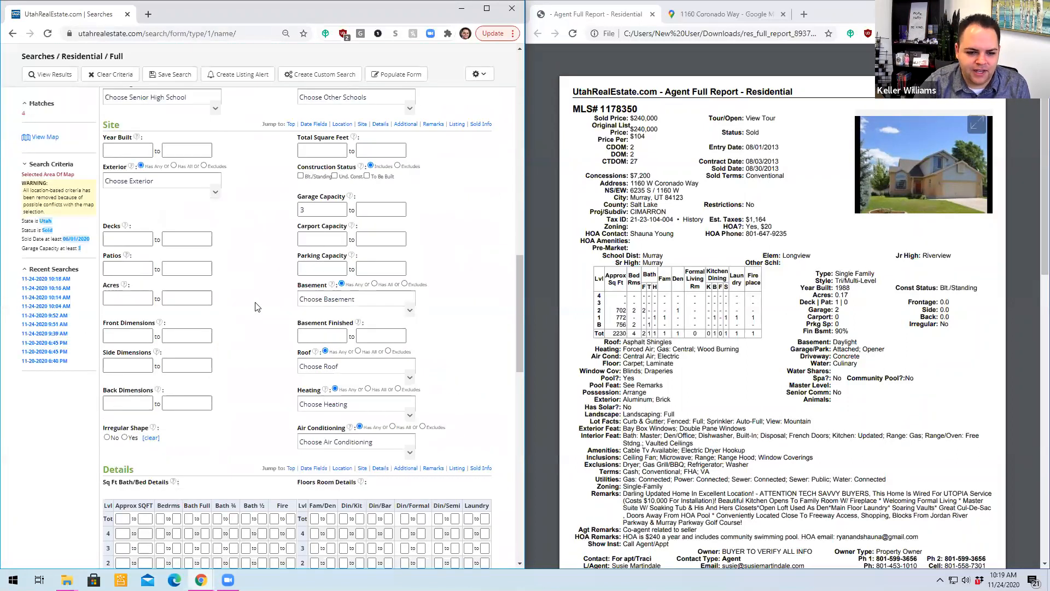
{"action": "scroll", "coordinate": [270, 324], "scroll_direction": "down", "scroll_amount": 10}
{"action": "scroll", "coordinate": [270, 322], "scroll_direction": "up", "scroll_amount": 10}
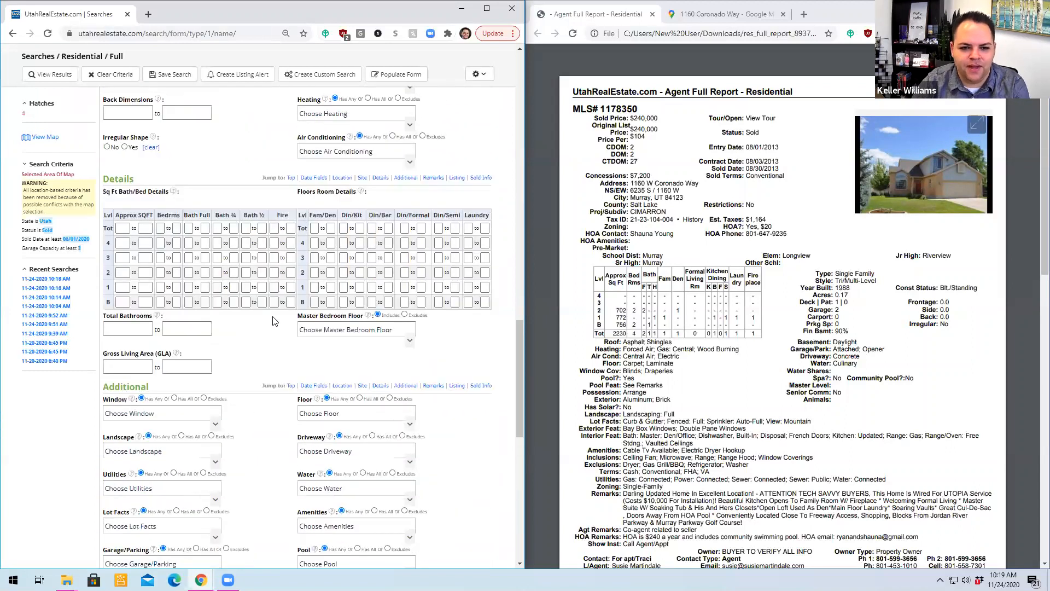
{"action": "left_click", "coordinate": [312, 208]}
{"action": "double_click", "coordinate": [312, 209]}
{"action": "key", "text": "BackSpace"}
{"action": "left_click", "coordinate": [273, 245]}
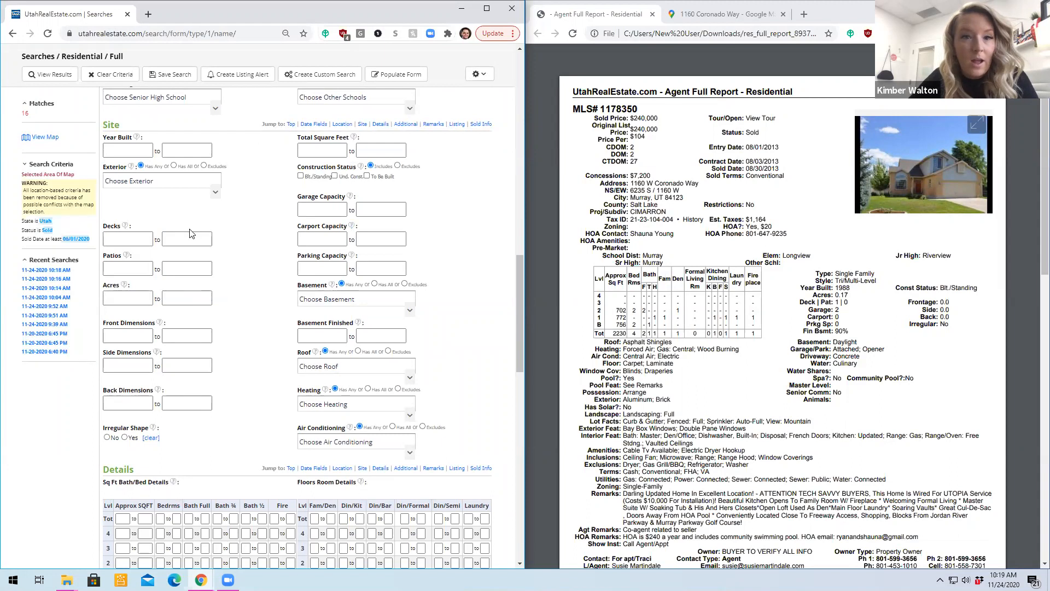
- Replace the Sold status in the search criteria with Backup and Under Contract
{"action": "scroll", "coordinate": [210, 240], "scroll_direction": "up", "scroll_amount": 15}
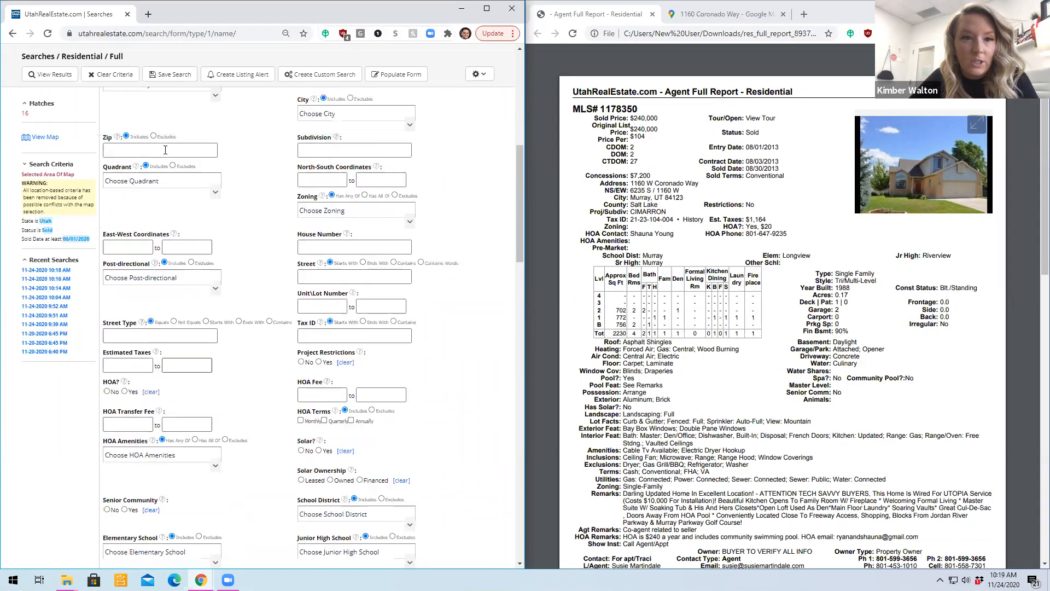
{"action": "scroll", "coordinate": [209, 240], "scroll_direction": "up", "scroll_amount": 3}
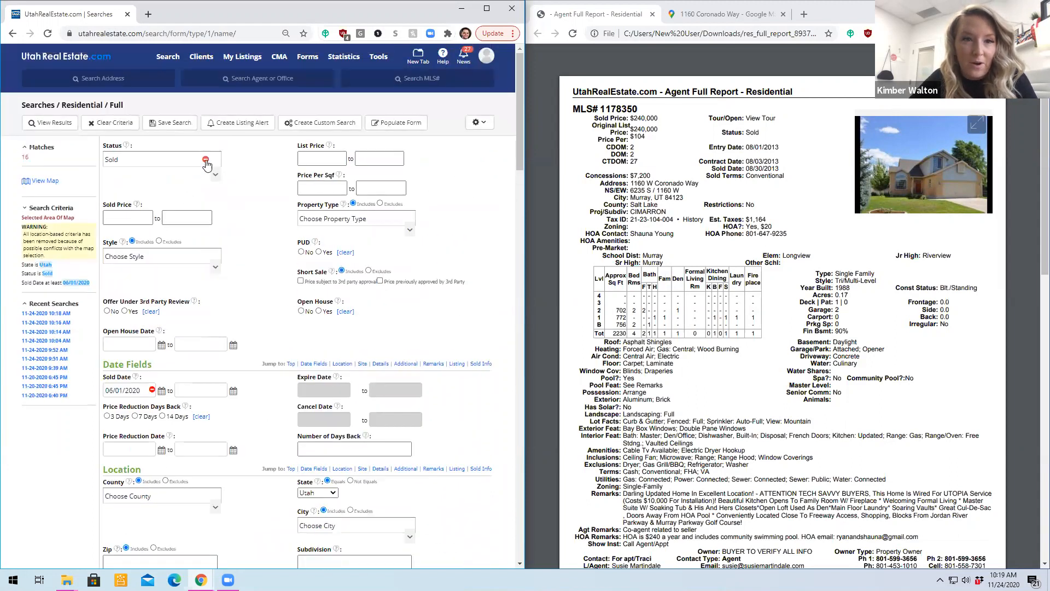
{"action": "left_click", "coordinate": [200, 161]}
{"action": "left_click", "coordinate": [164, 209]}
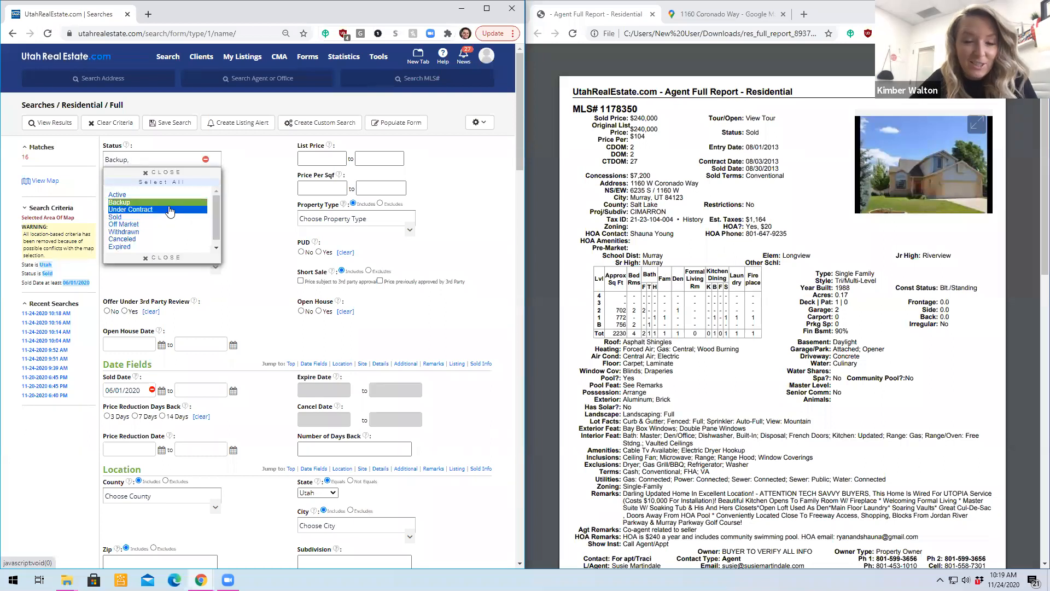
{"action": "left_click", "coordinate": [38, 440]}
- Show the backup and under-contract results and review the full report of listing MLS# 1709171
{"action": "left_click", "coordinate": [58, 126]}
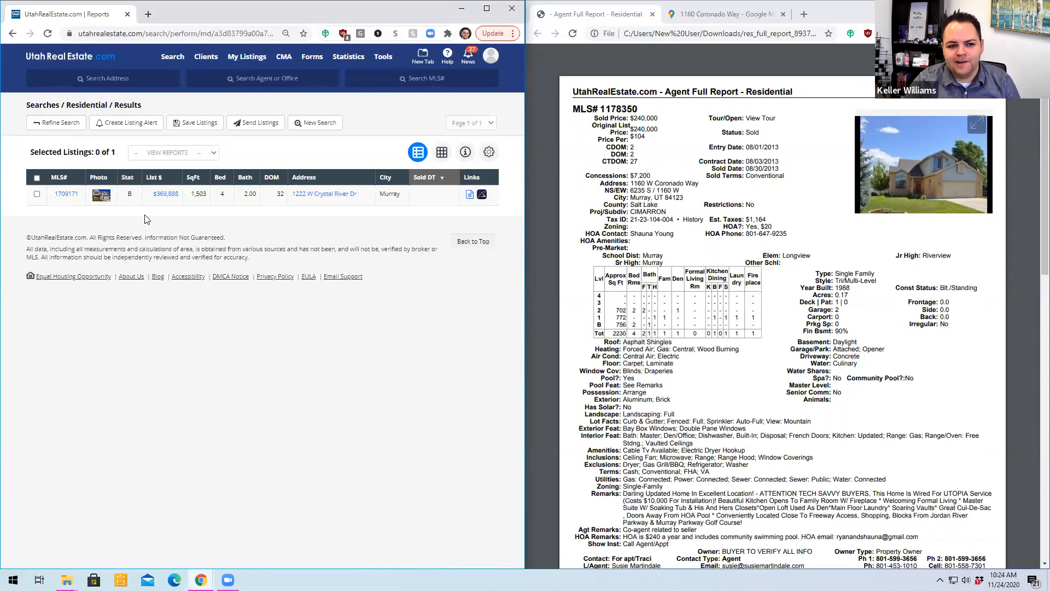
{"action": "left_click", "coordinate": [66, 195]}
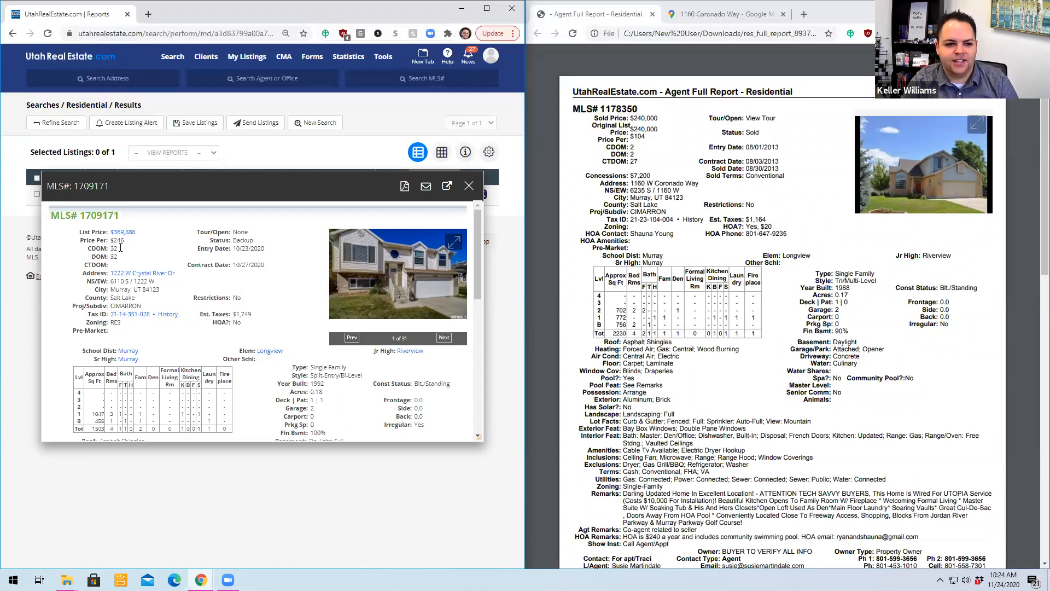
{"action": "left_click", "coordinate": [468, 185]}
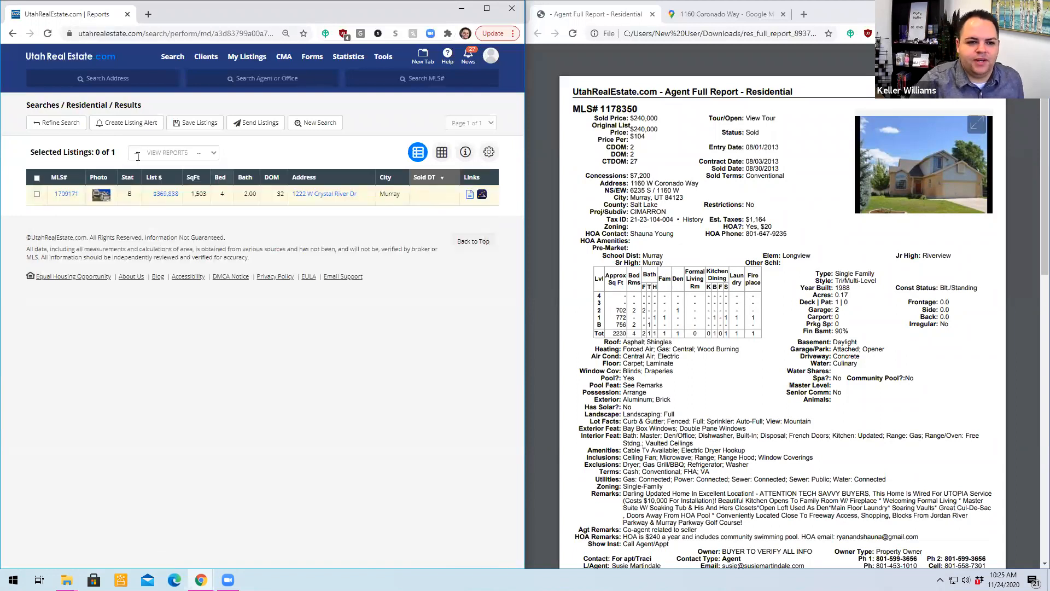
- Refine the search by changing the listing status from Backup and Under Contract to Active
{"action": "left_click", "coordinate": [38, 123]}
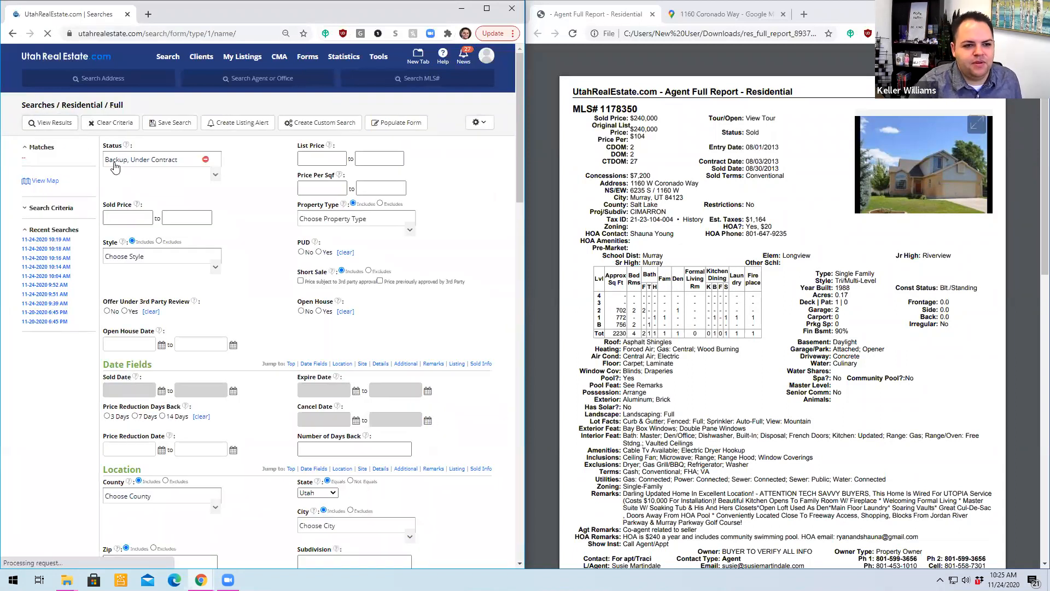
{"action": "left_click", "coordinate": [205, 160]}
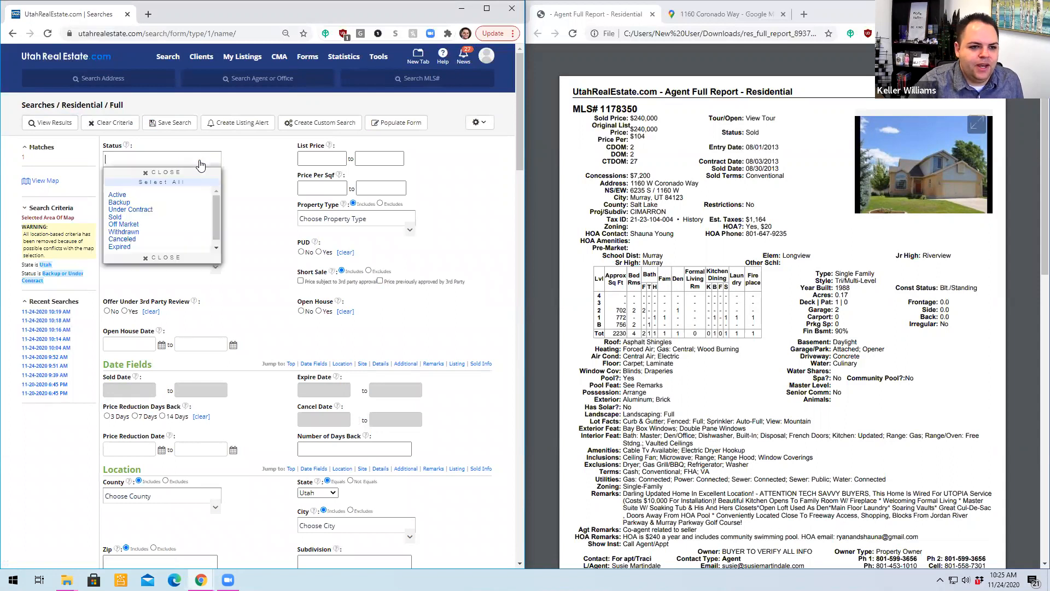
{"action": "left_click", "coordinate": [118, 194]}
{"action": "left_click", "coordinate": [48, 472]}
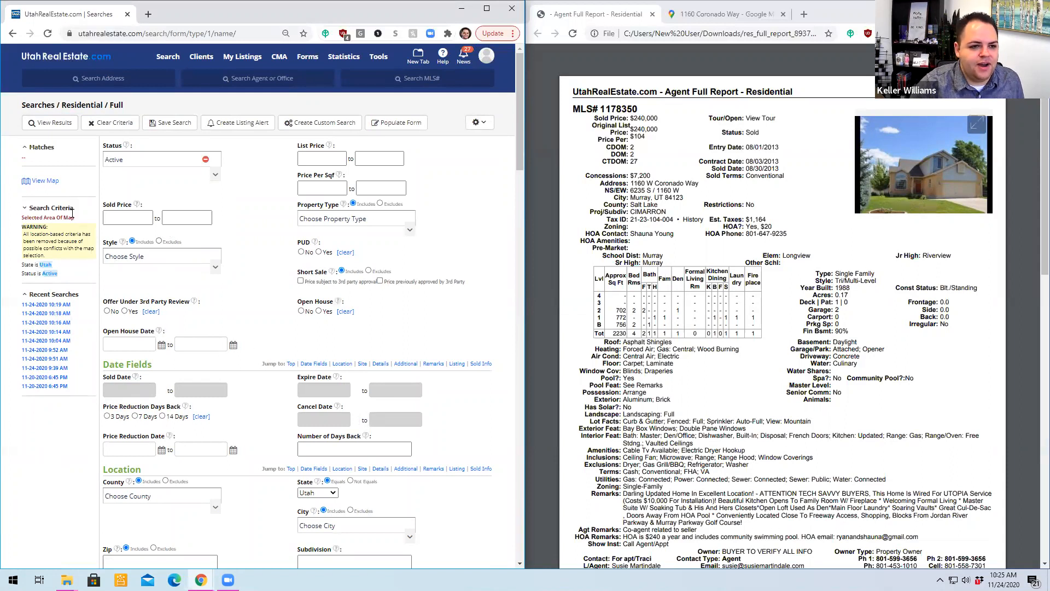
- Check the selected map area for active listings, close the map and look at the subject property's report
{"action": "left_click", "coordinate": [43, 185]}
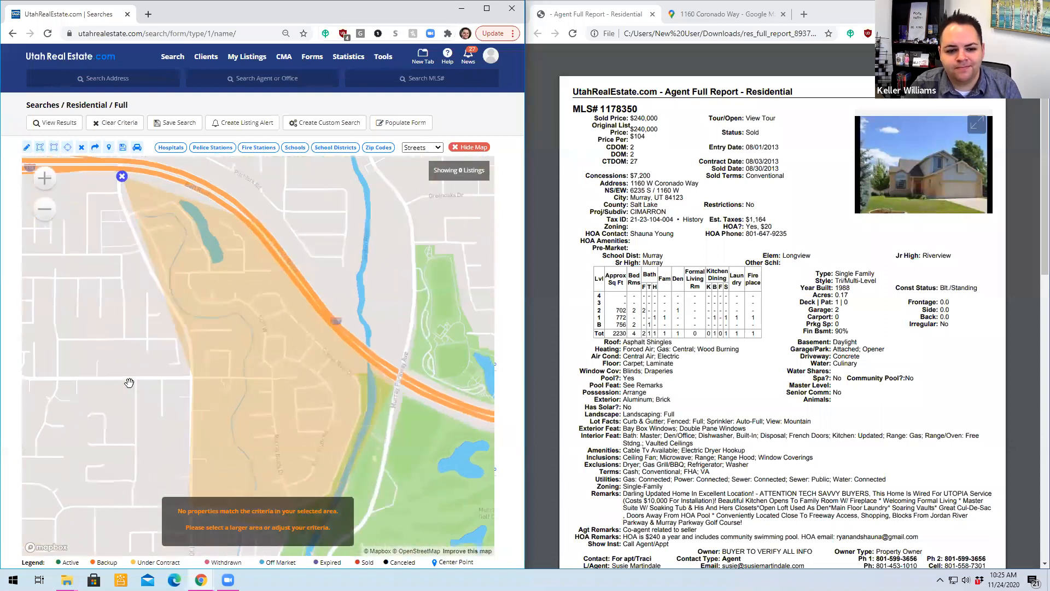
{"action": "left_click", "coordinate": [473, 147]}
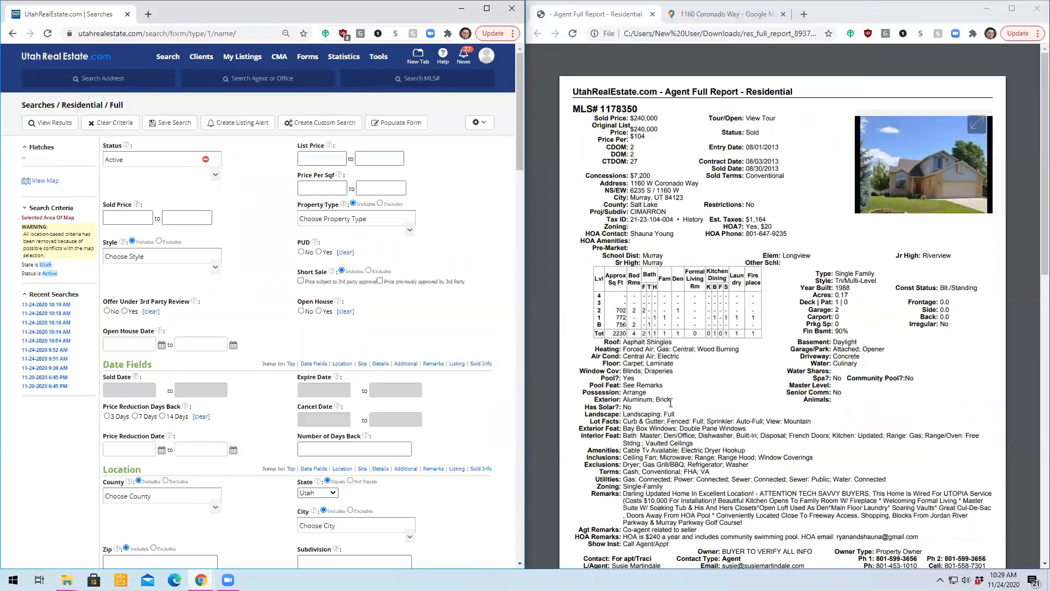
{"action": "left_click", "coordinate": [849, 294]}
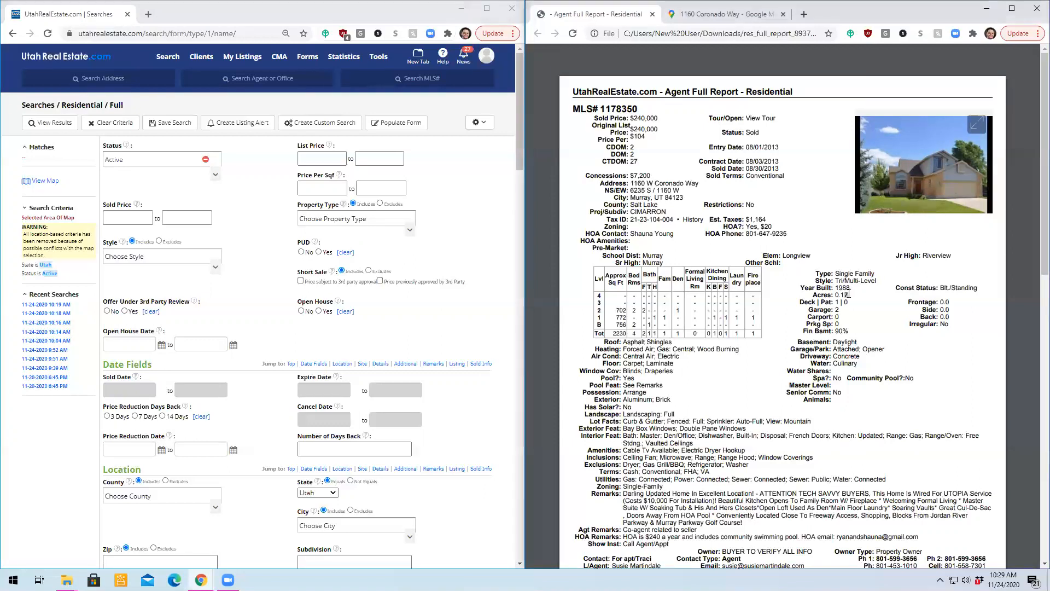
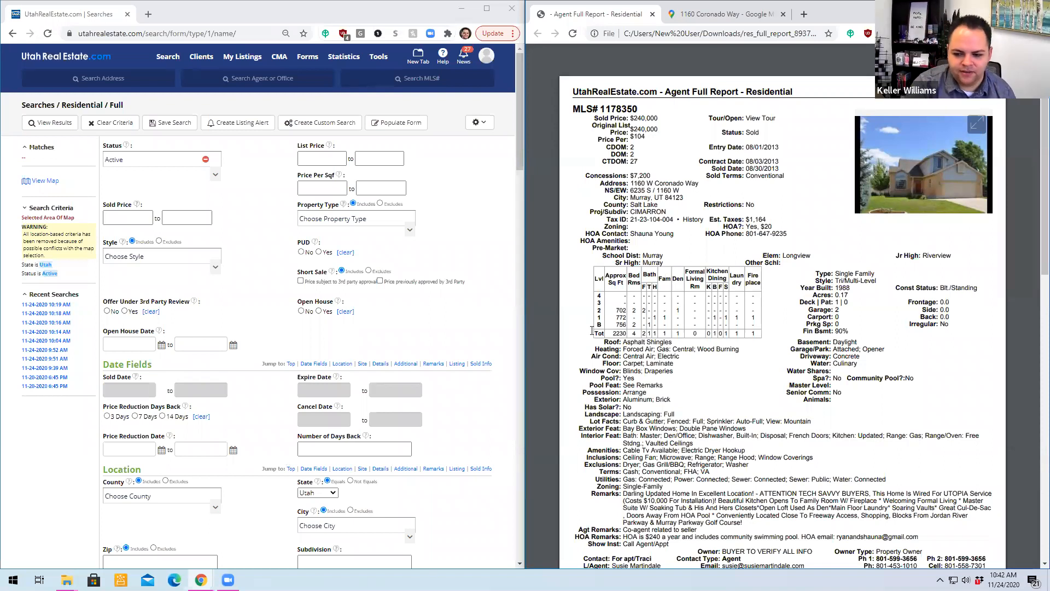
{"action": "left_click", "coordinate": [506, 308]}
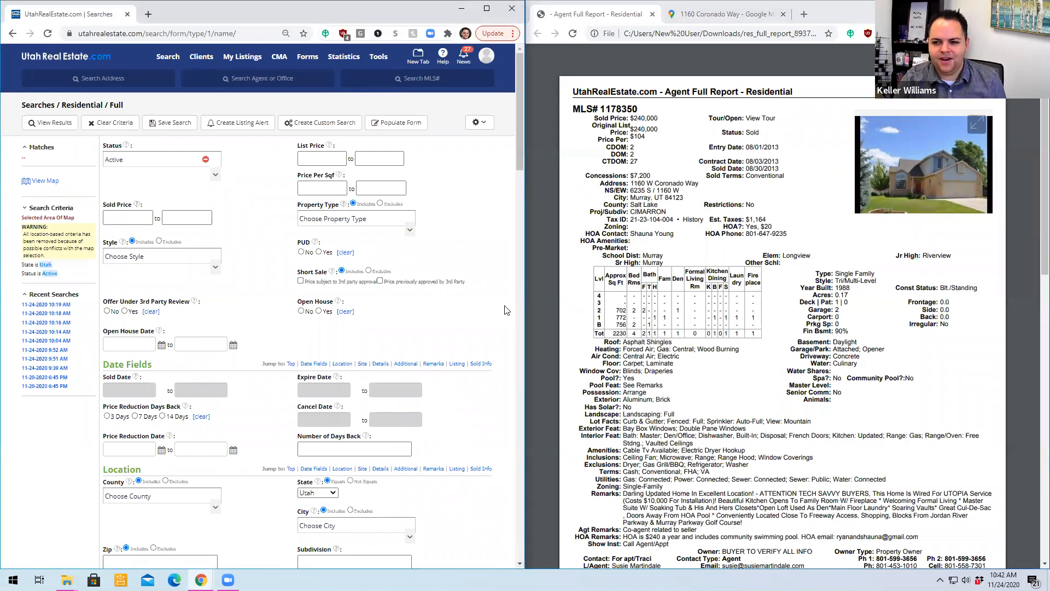
{"action": "left_click", "coordinate": [763, 567]}
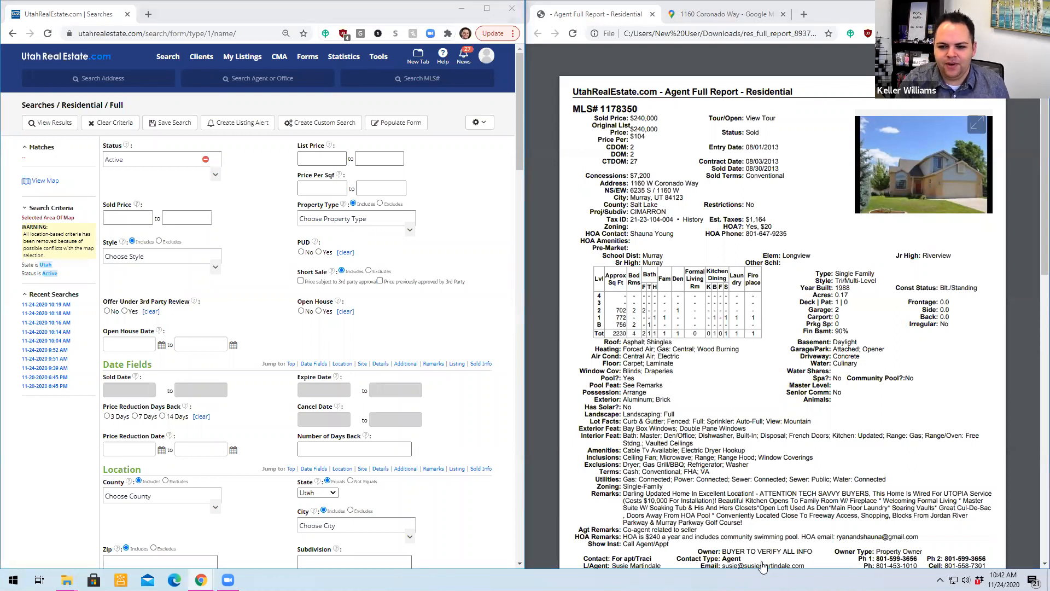